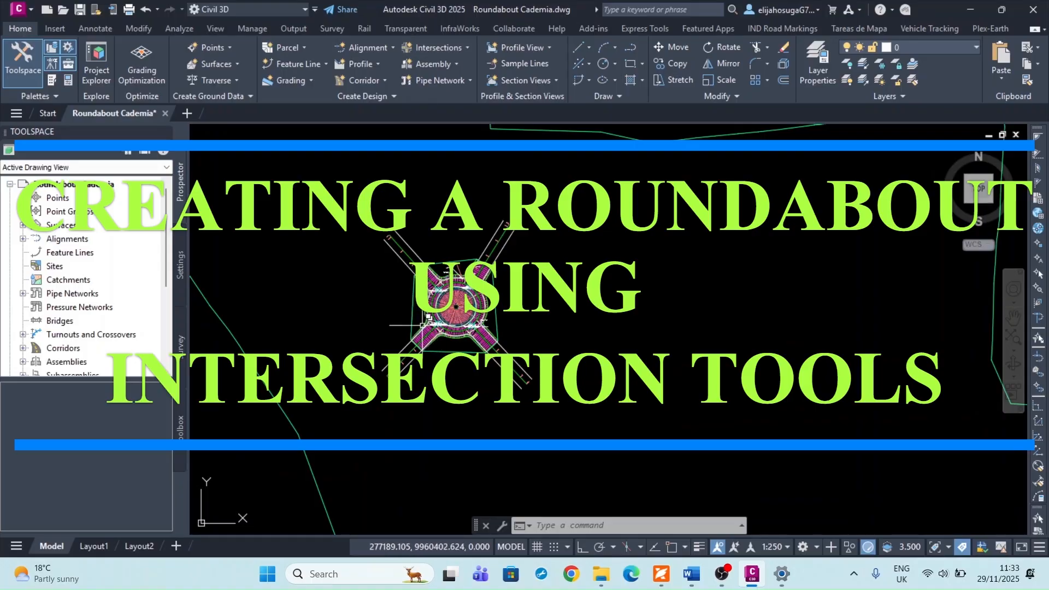
{"action": "scroll", "coordinate": [446, 295], "scroll_direction": "up", "scroll_amount": 8}
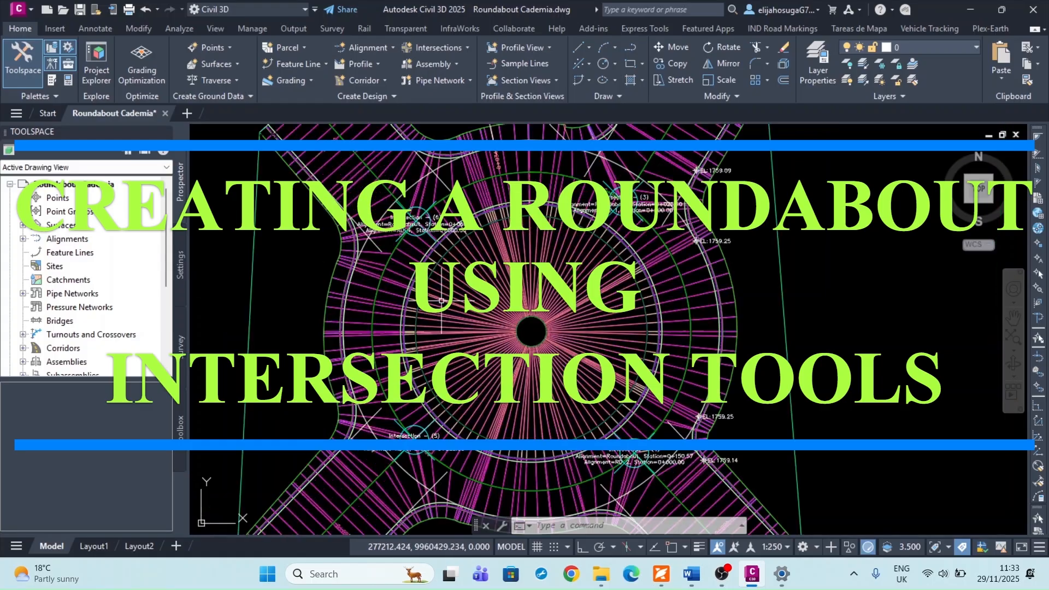
{"action": "scroll", "coordinate": [441, 300], "scroll_direction": "down", "scroll_amount": 8}
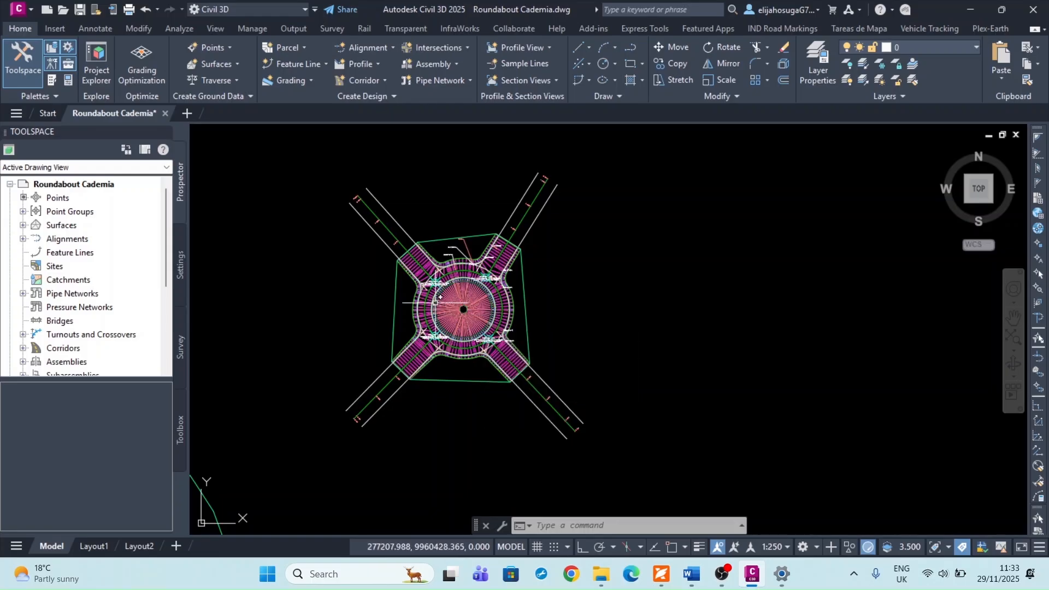
{"action": "middle_click_drag", "start_coordinate": [452, 274], "coordinate": [477, 309]}
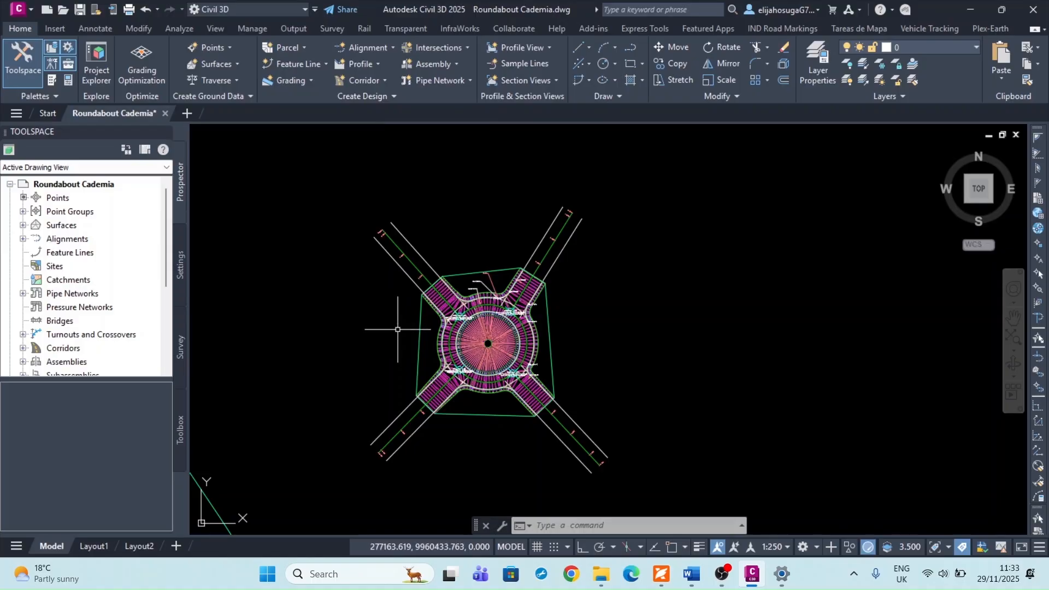
{"action": "scroll", "coordinate": [488, 363], "scroll_direction": "up", "scroll_amount": 2}
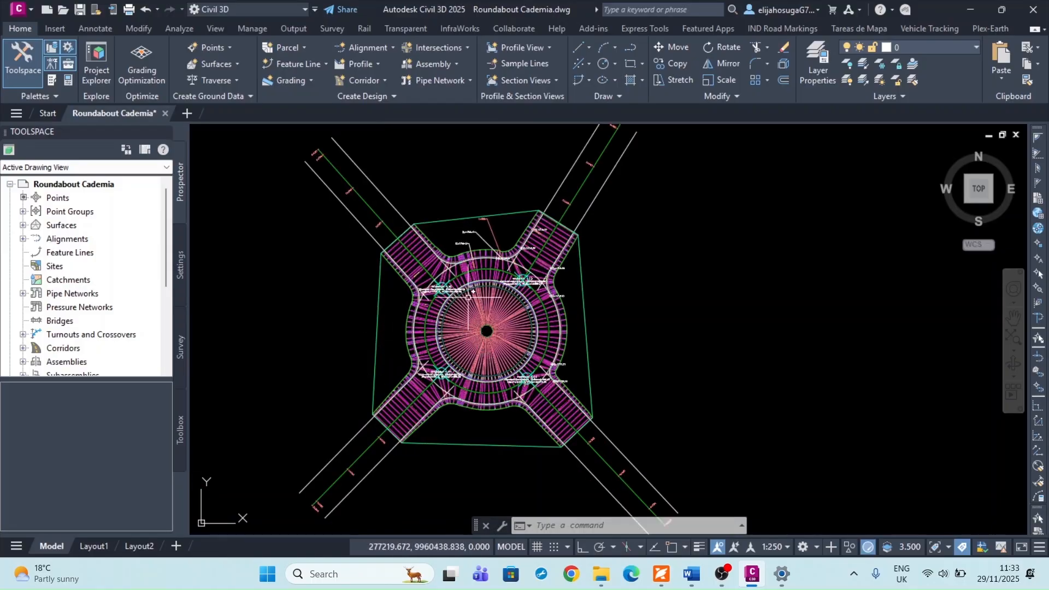
{"action": "scroll", "coordinate": [469, 298], "scroll_direction": "down", "scroll_amount": 4}
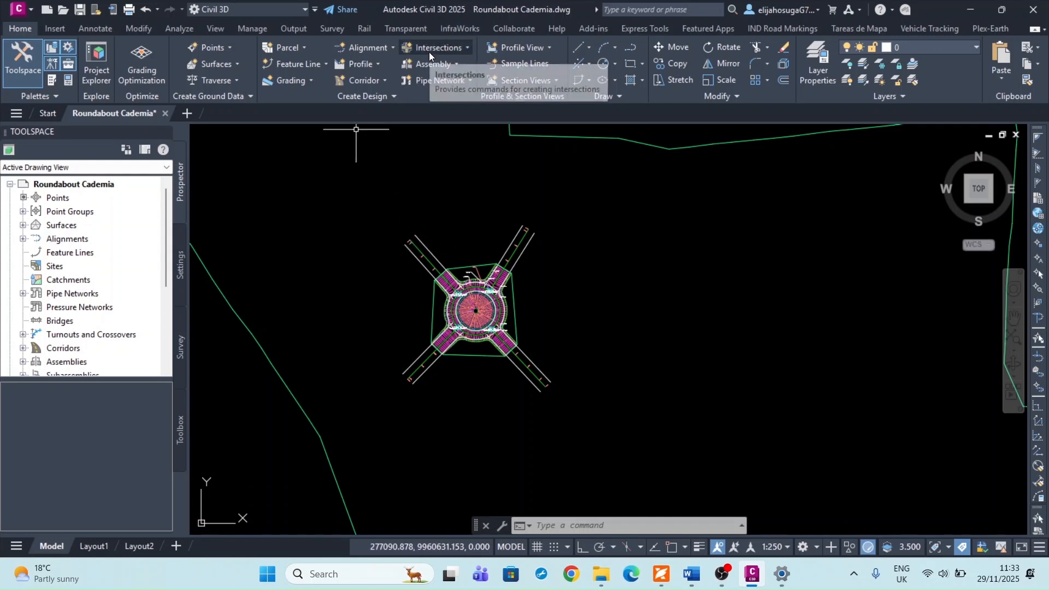
Open the surface bounding the finished roundabout in the Object Viewer and turn it to an isometric 3D view.
{"action": "left_click", "coordinate": [474, 354]}
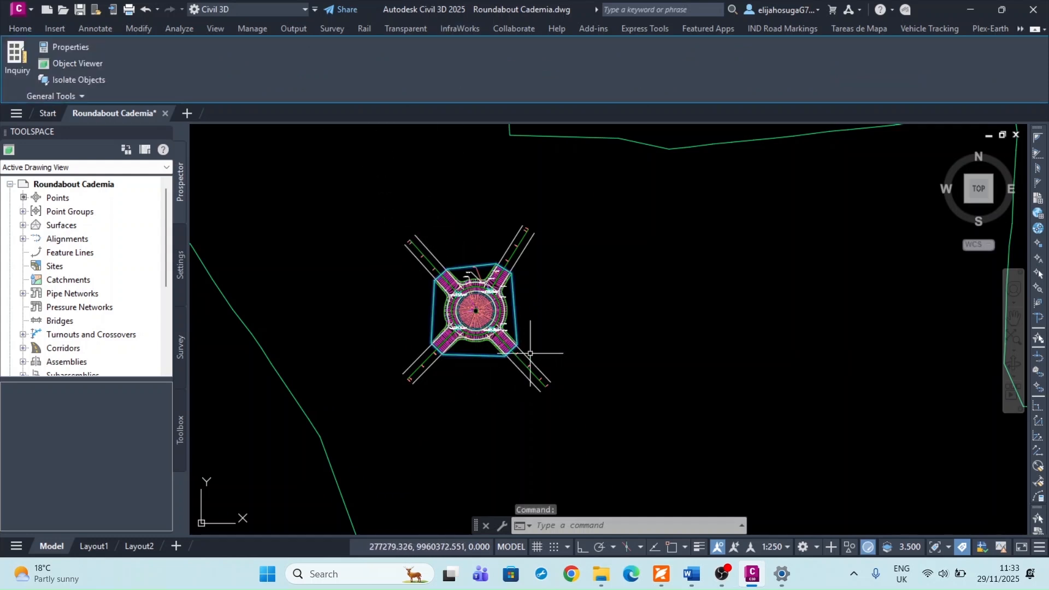
{"action": "right_click", "coordinate": [519, 307]}
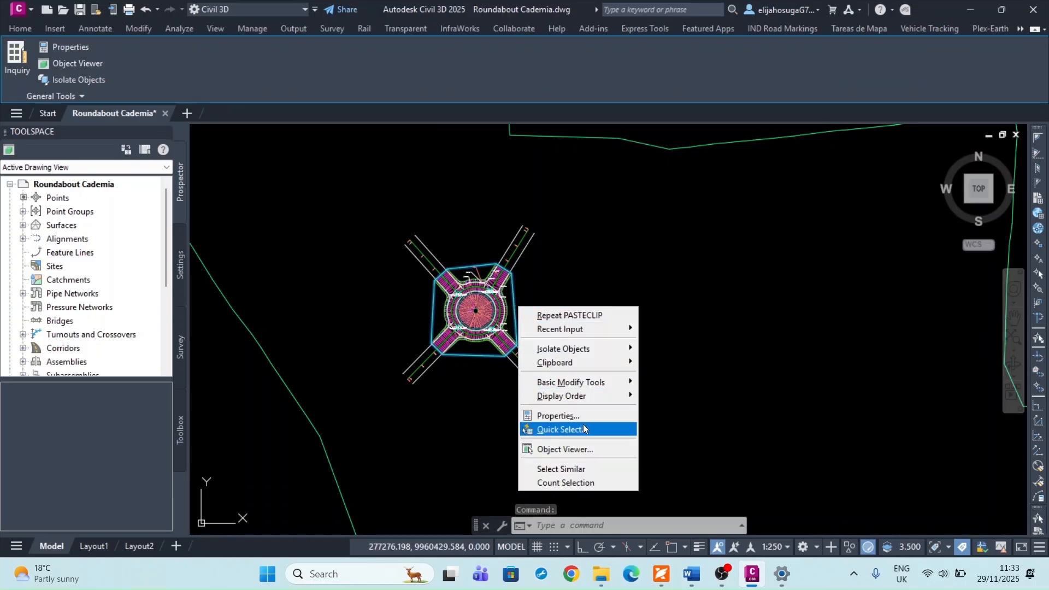
{"action": "left_click", "coordinate": [568, 451]}
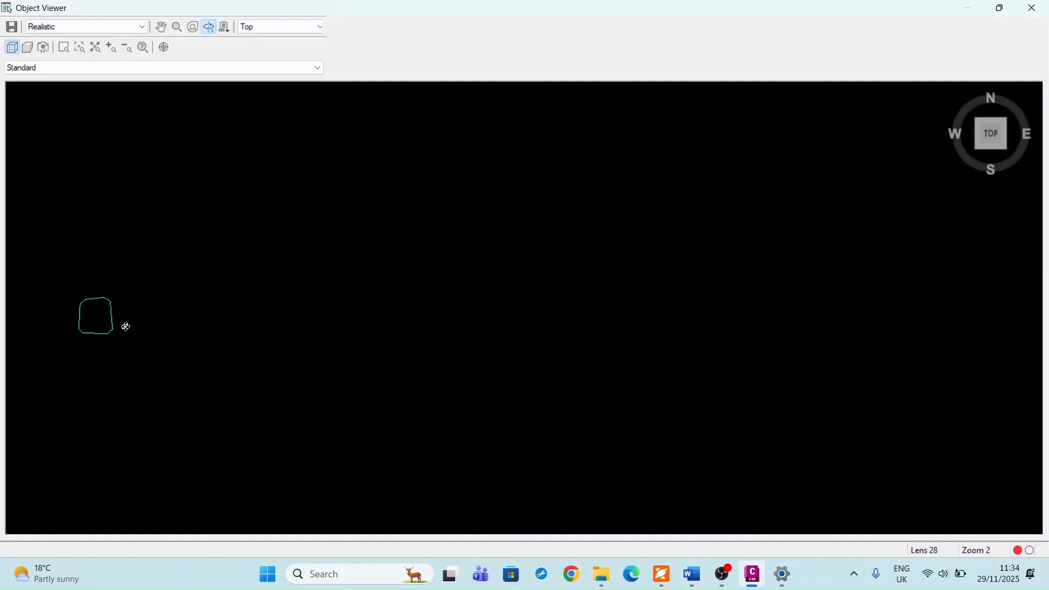
{"action": "left_click", "coordinate": [1008, 156]}
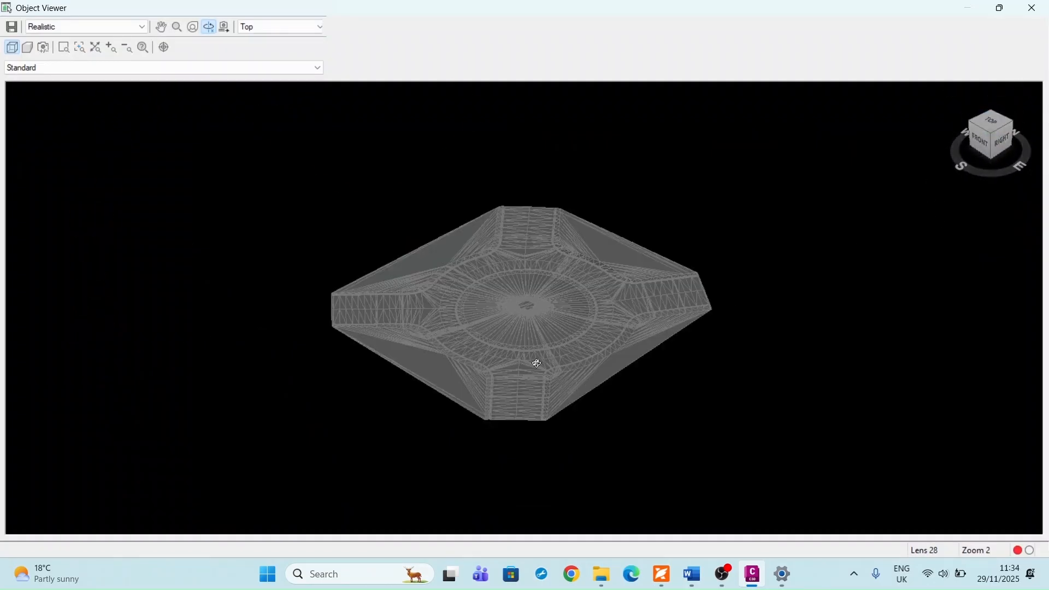
Examine the 3D surface mesh of the roundabout's central island, circulating road and four approaches, and close the viewer.
{"action": "scroll", "coordinate": [536, 358], "scroll_direction": "up", "scroll_amount": 3}
{"action": "scroll", "coordinate": [534, 351], "scroll_direction": "down", "scroll_amount": 3}
{"action": "scroll", "coordinate": [548, 335], "scroll_direction": "up", "scroll_amount": 4}
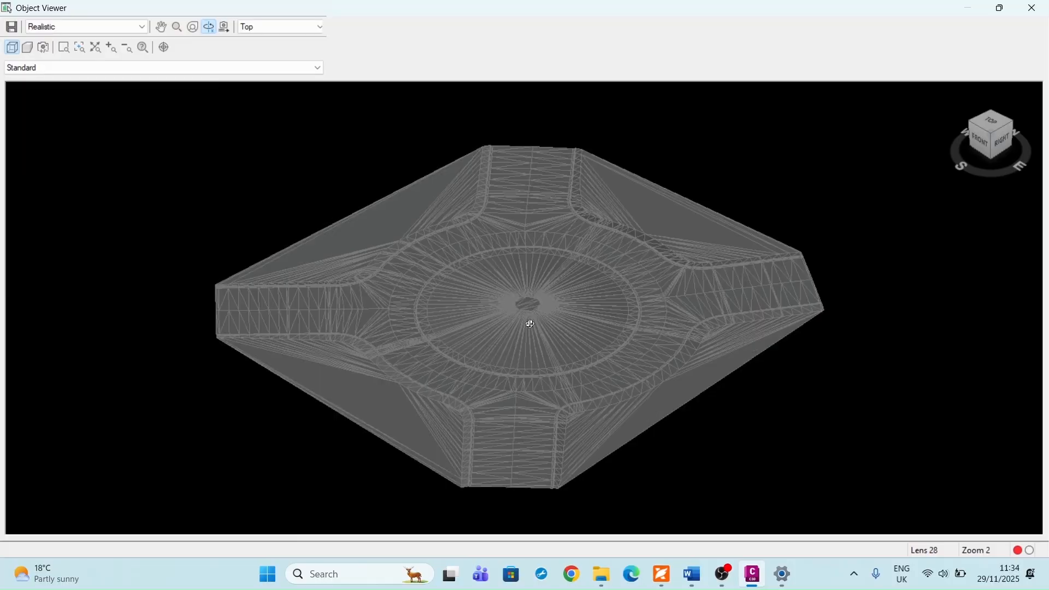
{"action": "scroll", "coordinate": [530, 325], "scroll_direction": "down", "scroll_amount": 5}
{"action": "scroll", "coordinate": [607, 332], "scroll_direction": "up", "scroll_amount": 2}
{"action": "scroll", "coordinate": [612, 325], "scroll_direction": "down", "scroll_amount": 2}
{"action": "scroll", "coordinate": [468, 326], "scroll_direction": "up", "scroll_amount": 4}
{"action": "scroll", "coordinate": [464, 301], "scroll_direction": "down", "scroll_amount": 2}
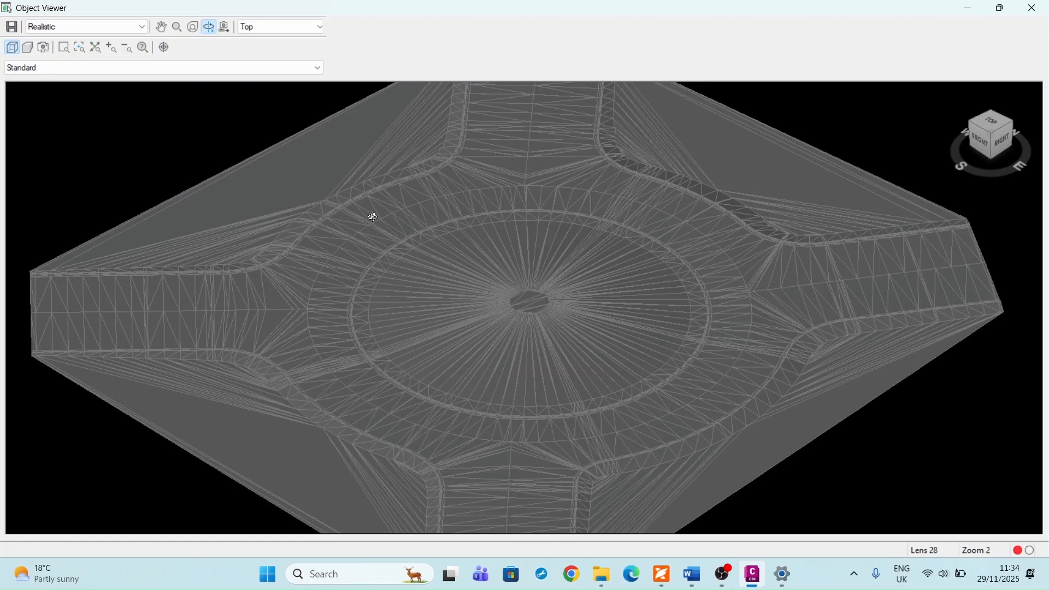
{"action": "scroll", "coordinate": [373, 217], "scroll_direction": "down", "scroll_amount": 2}
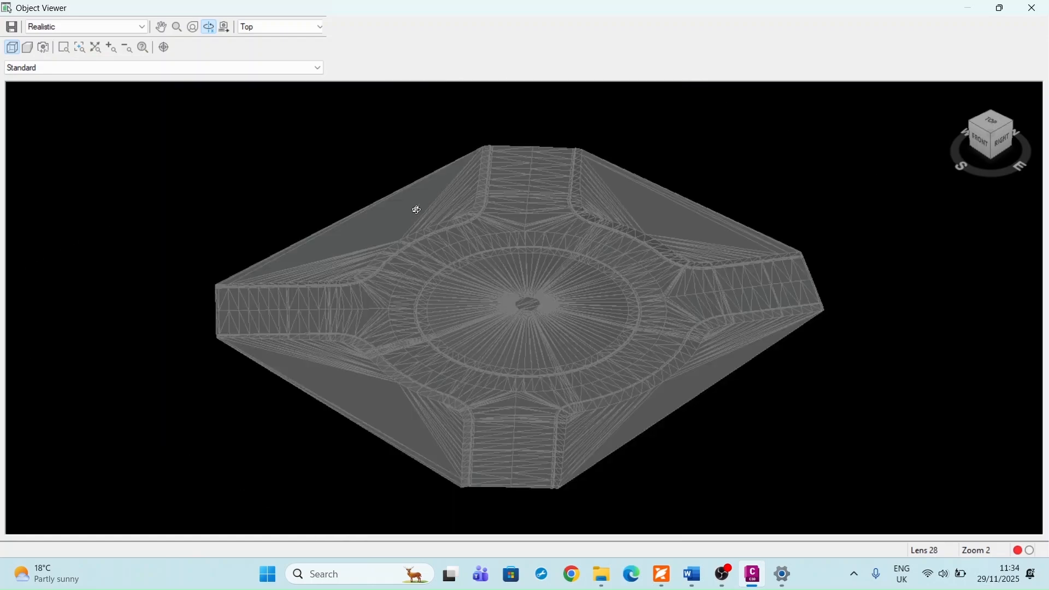
{"action": "left_click", "coordinate": [1036, 11]}
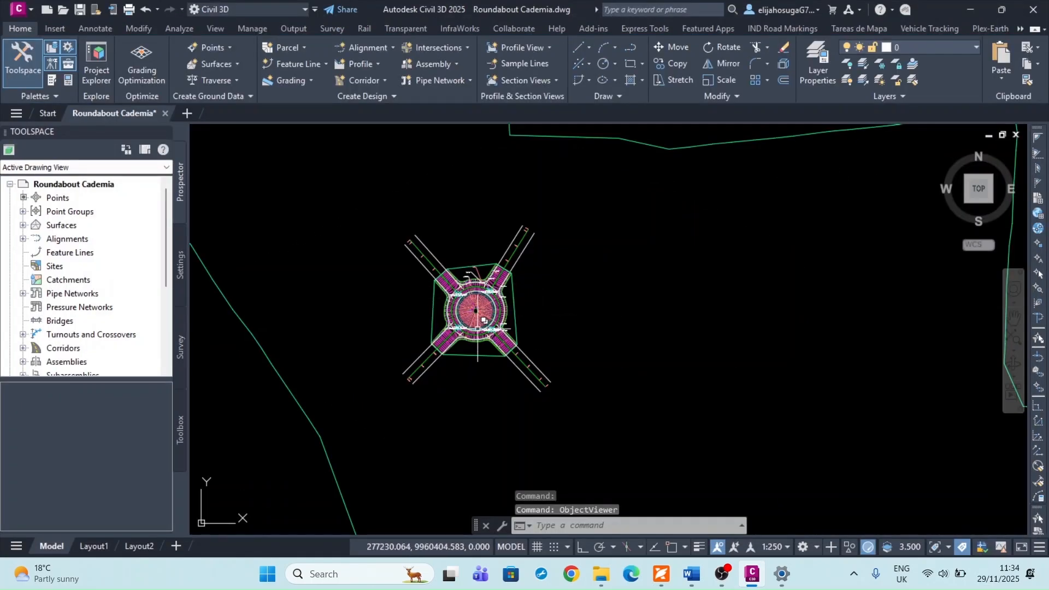
Examine the finished roundabout corridor in plan, including its circulating road and four approach legs.
{"action": "scroll", "coordinate": [450, 308], "scroll_direction": "up", "scroll_amount": 1}
{"action": "scroll", "coordinate": [467, 344], "scroll_direction": "up", "scroll_amount": 4}
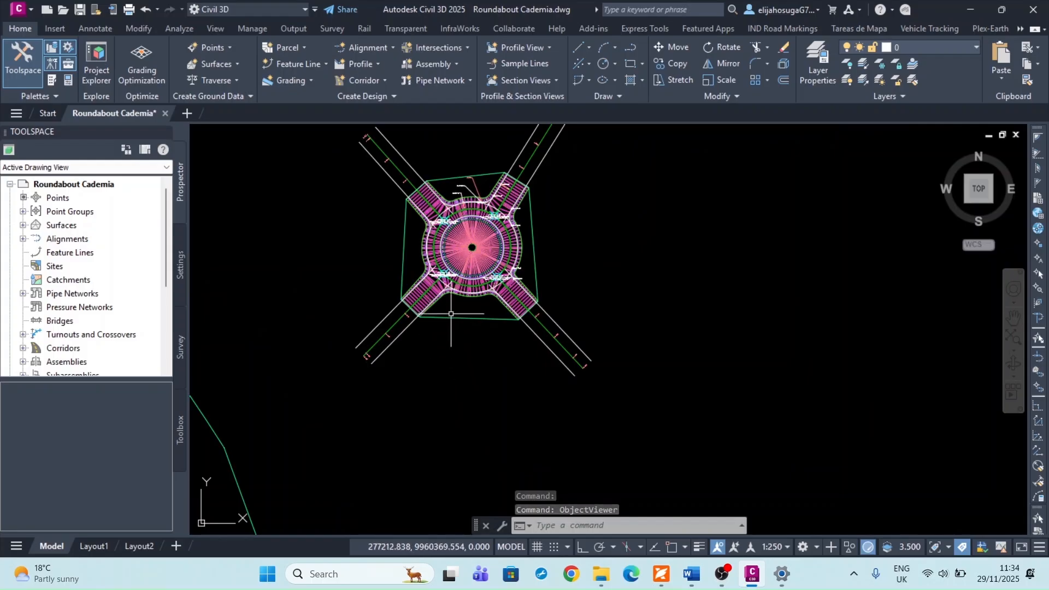
{"action": "middle_click_drag", "start_coordinate": [442, 290], "coordinate": [487, 347]}
{"action": "scroll", "coordinate": [486, 347], "scroll_direction": "up", "scroll_amount": 2}
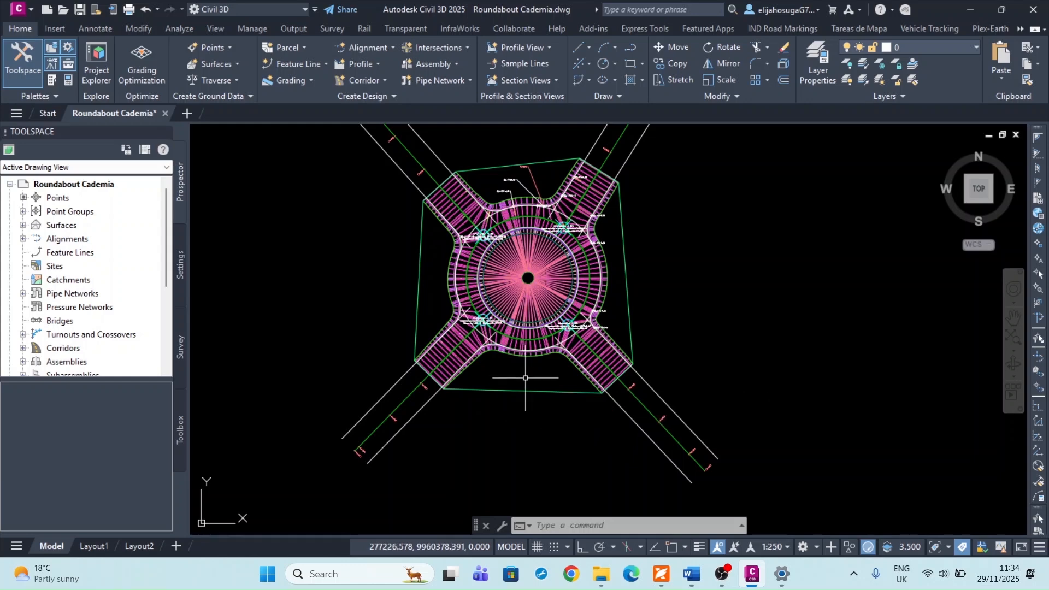
{"action": "middle_click_drag", "start_coordinate": [534, 293], "coordinate": [557, 327]}
{"action": "scroll", "coordinate": [559, 328], "scroll_direction": "up", "scroll_amount": 2}
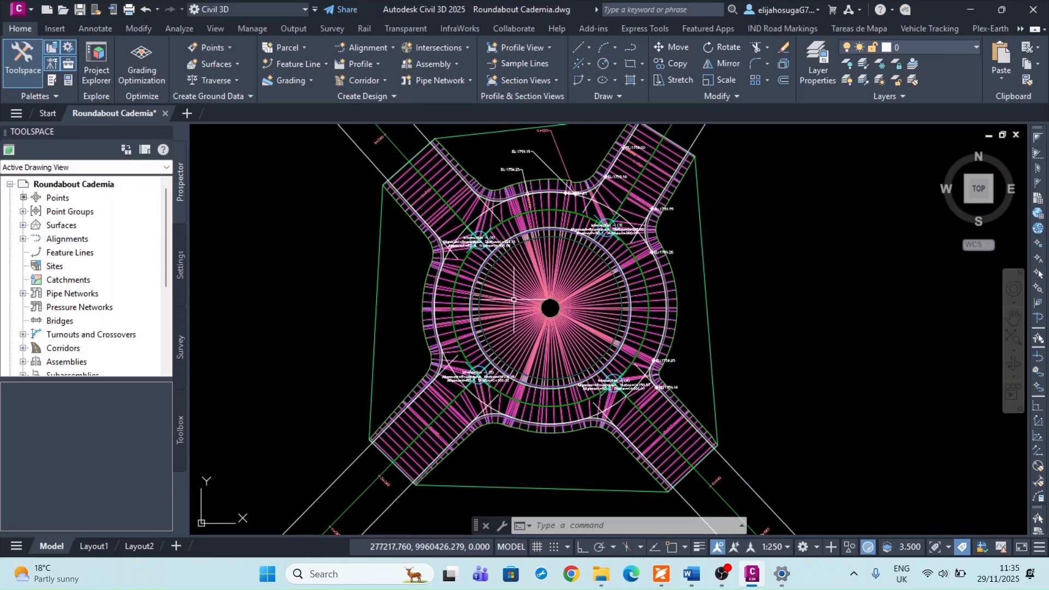
{"action": "scroll", "coordinate": [514, 299], "scroll_direction": "down", "scroll_amount": 2}
{"action": "scroll", "coordinate": [514, 300], "scroll_direction": "up", "scroll_amount": 2}
{"action": "scroll", "coordinate": [644, 304], "scroll_direction": "down", "scroll_amount": 4}
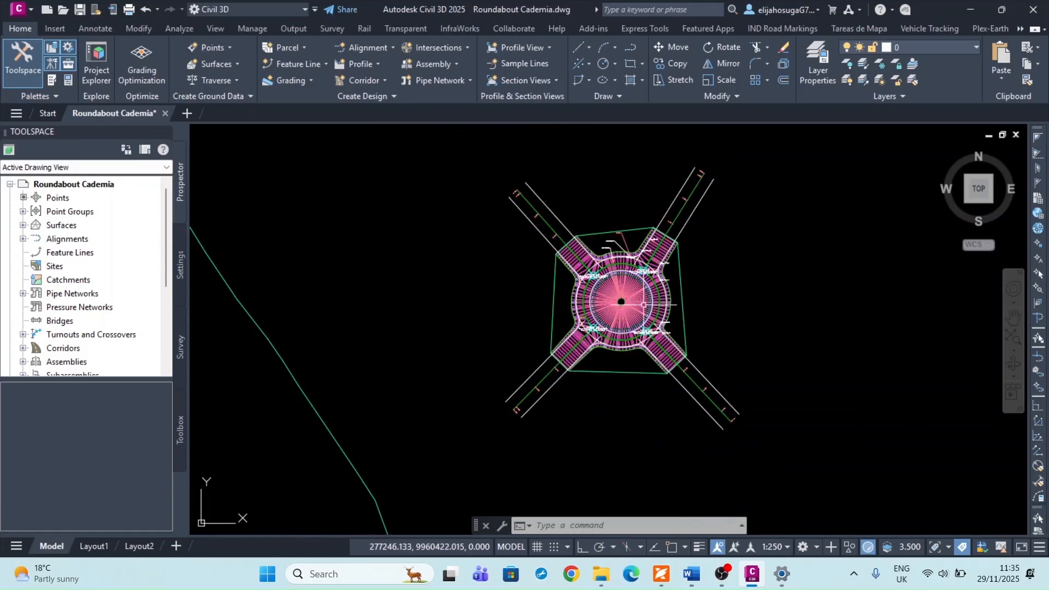
Find the roundabout workflow list placed beside the profile views and read its steps.
{"action": "middle_click_drag", "start_coordinate": [643, 305], "coordinate": [344, 285]}
{"action": "scroll", "coordinate": [344, 287], "scroll_direction": "down", "scroll_amount": 2}
{"action": "middle_click_drag", "start_coordinate": [562, 319], "coordinate": [421, 328]}
{"action": "scroll", "coordinate": [422, 329], "scroll_direction": "down", "scroll_amount": 1}
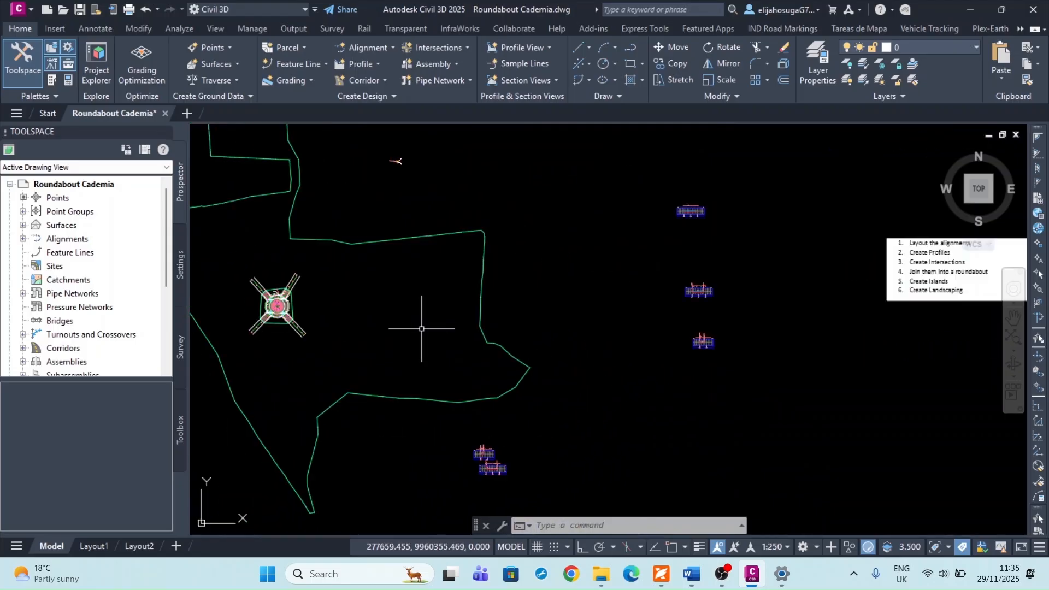
{"action": "scroll", "coordinate": [423, 329], "scroll_direction": "down", "scroll_amount": 1}
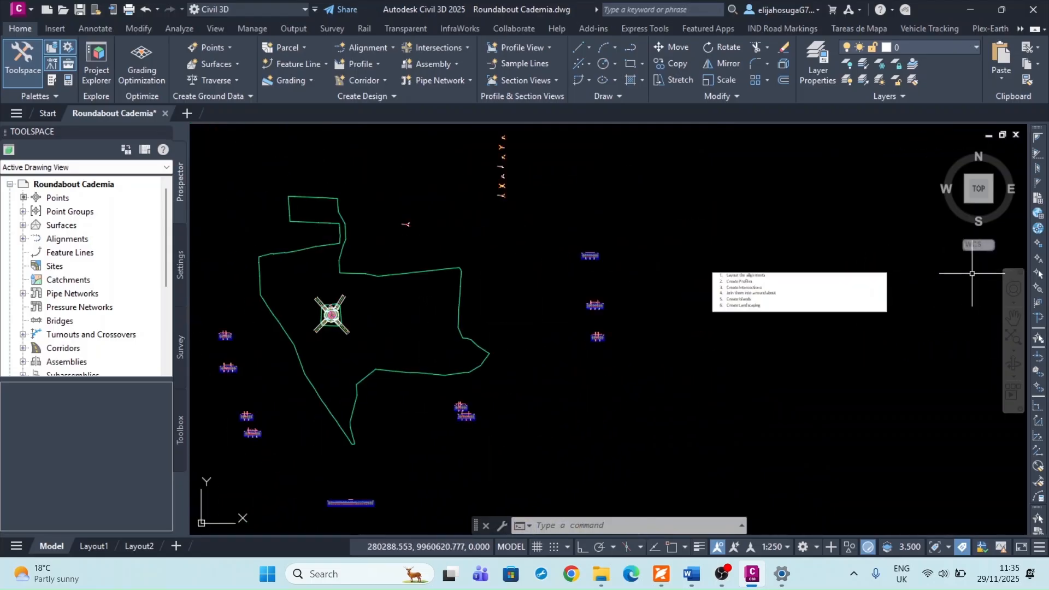
{"action": "scroll", "coordinate": [730, 284], "scroll_direction": "up", "scroll_amount": 8}
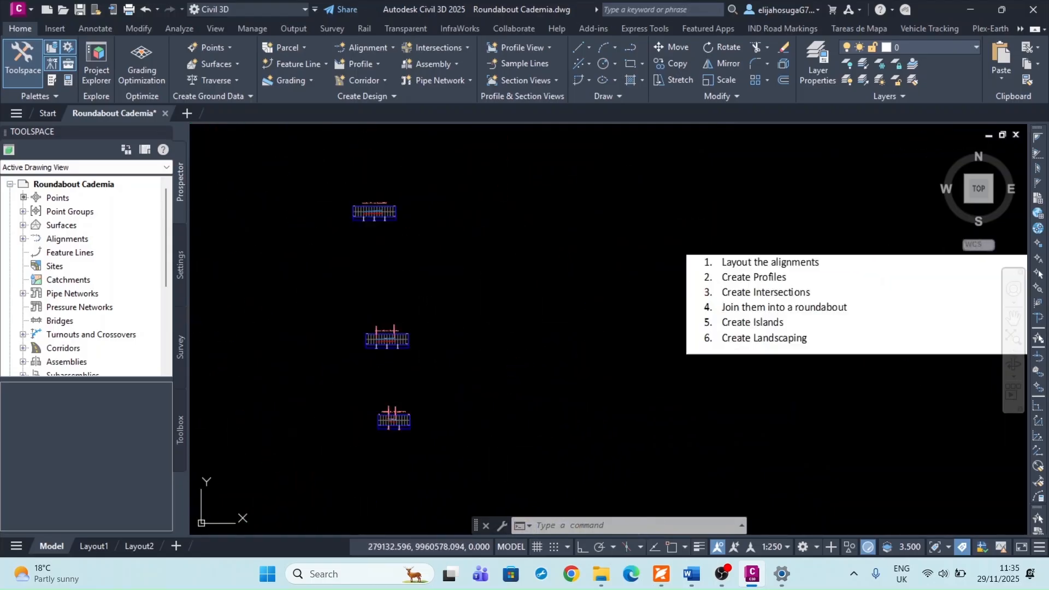
{"action": "mouse_move", "coordinate": [730, 284]}
{"action": "middle_mouse_down"}
{"action": "mouse_move", "coordinate": [424, 278]}
{"action": "mouse_move", "coordinate": [371, 322]}
{"action": "middle_mouse_up"}
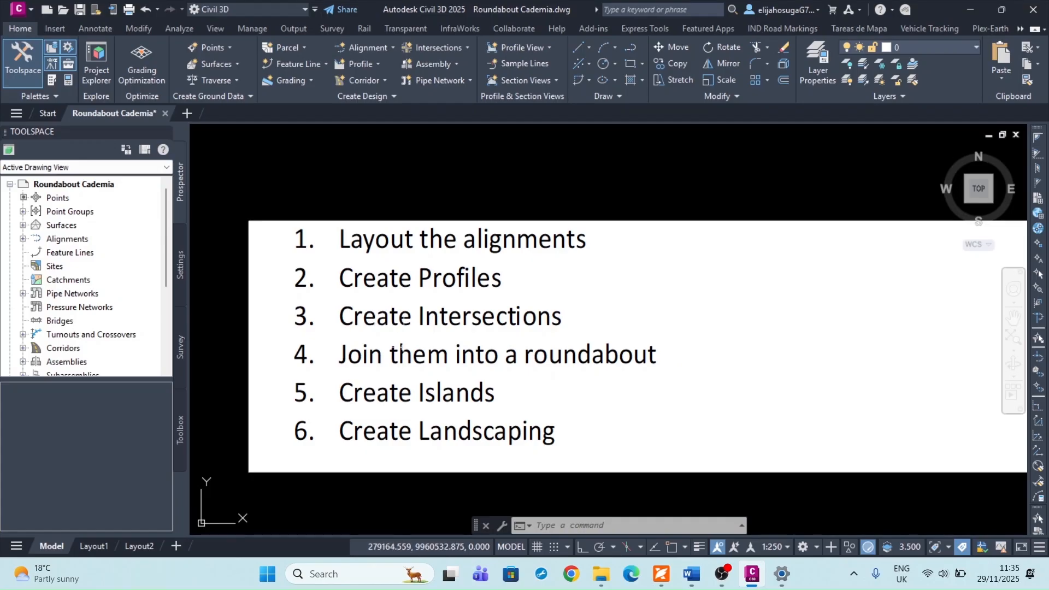
Examine the roundabout's approach roads and the intersections where they meet the circular alignment.
{"action": "scroll", "coordinate": [539, 318], "scroll_direction": "down", "scroll_amount": 10}
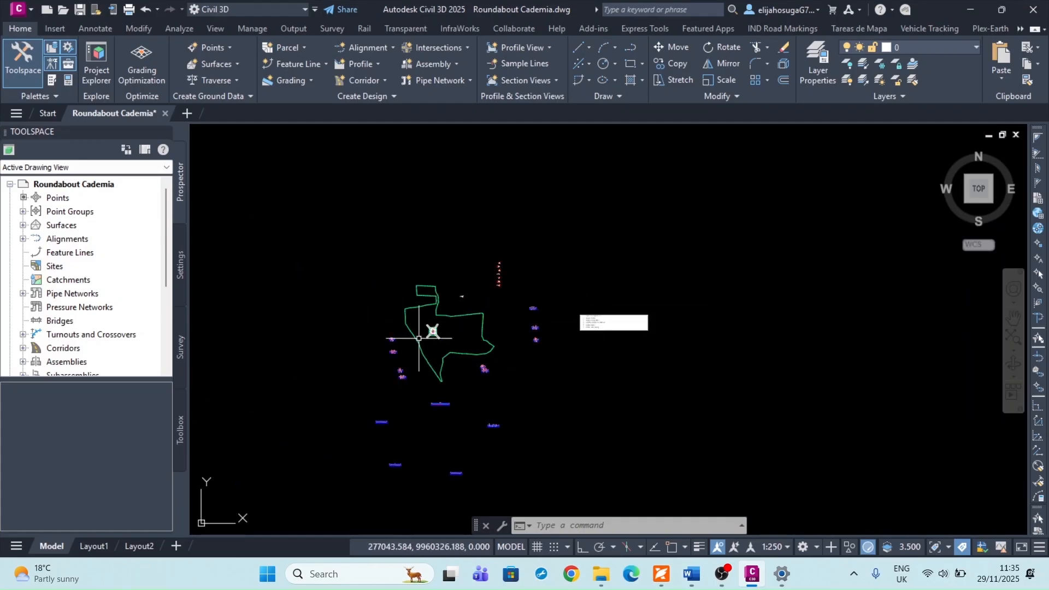
{"action": "scroll", "coordinate": [431, 314], "scroll_direction": "up", "scroll_amount": 5}
{"action": "scroll", "coordinate": [475, 295], "scroll_direction": "up", "scroll_amount": 8}
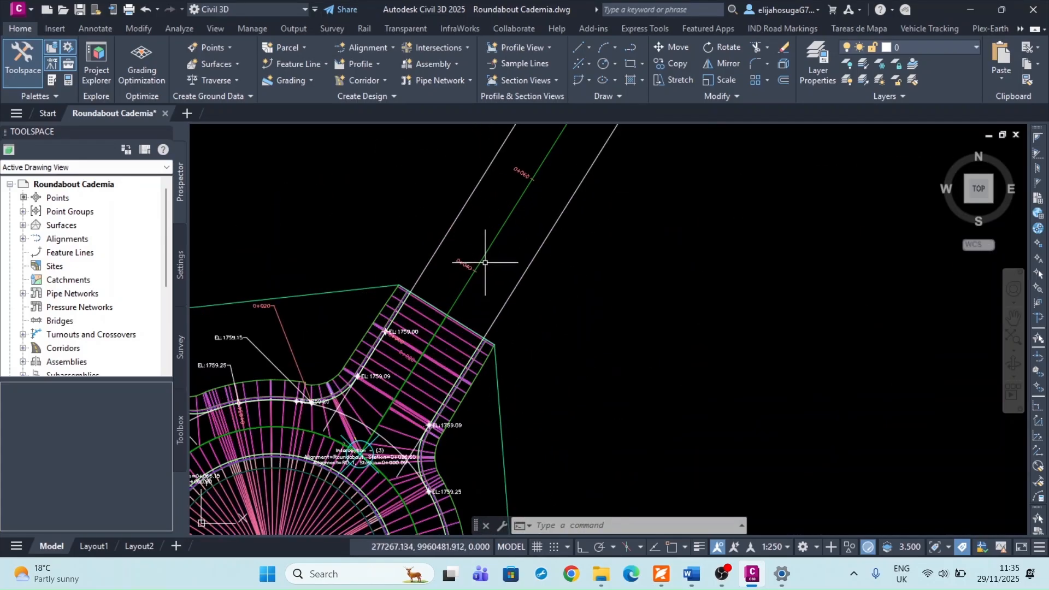
{"action": "scroll", "coordinate": [476, 286], "scroll_direction": "down", "scroll_amount": 6}
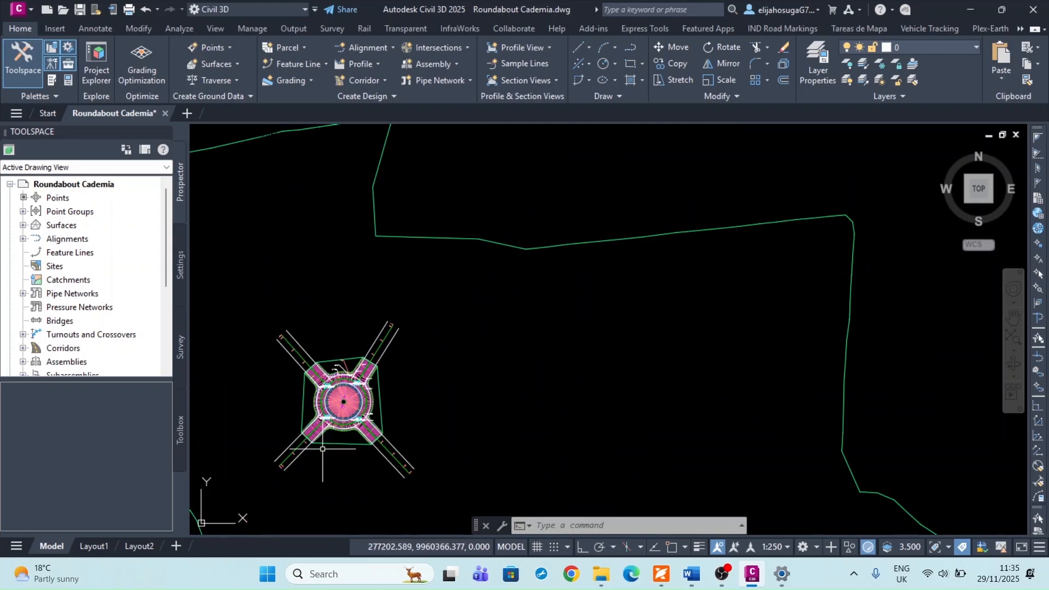
{"action": "scroll", "coordinate": [336, 389], "scroll_direction": "up", "scroll_amount": 4}
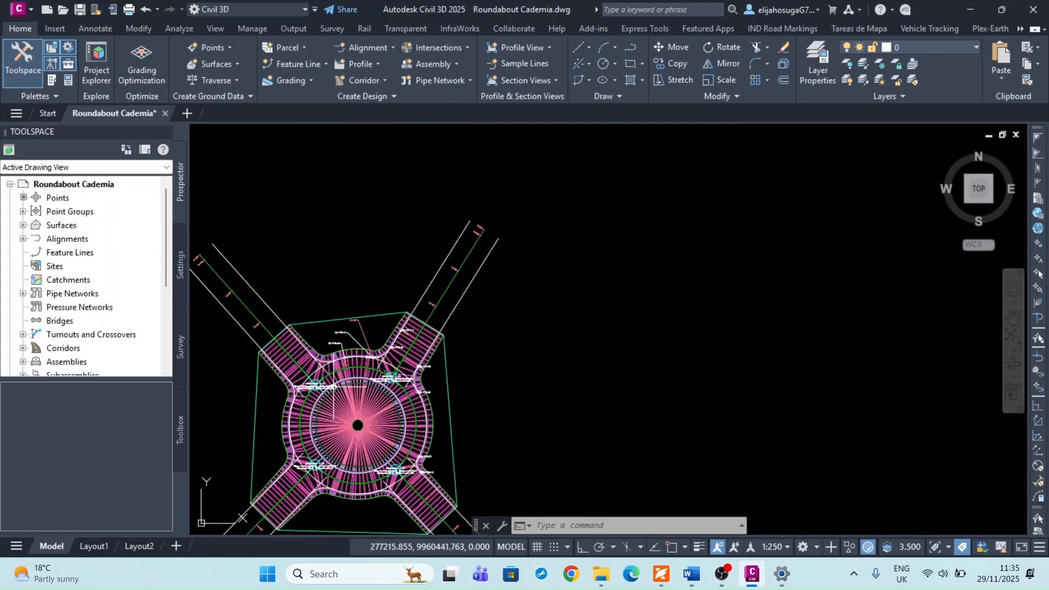
{"action": "scroll", "coordinate": [378, 423], "scroll_direction": "up", "scroll_amount": 3}
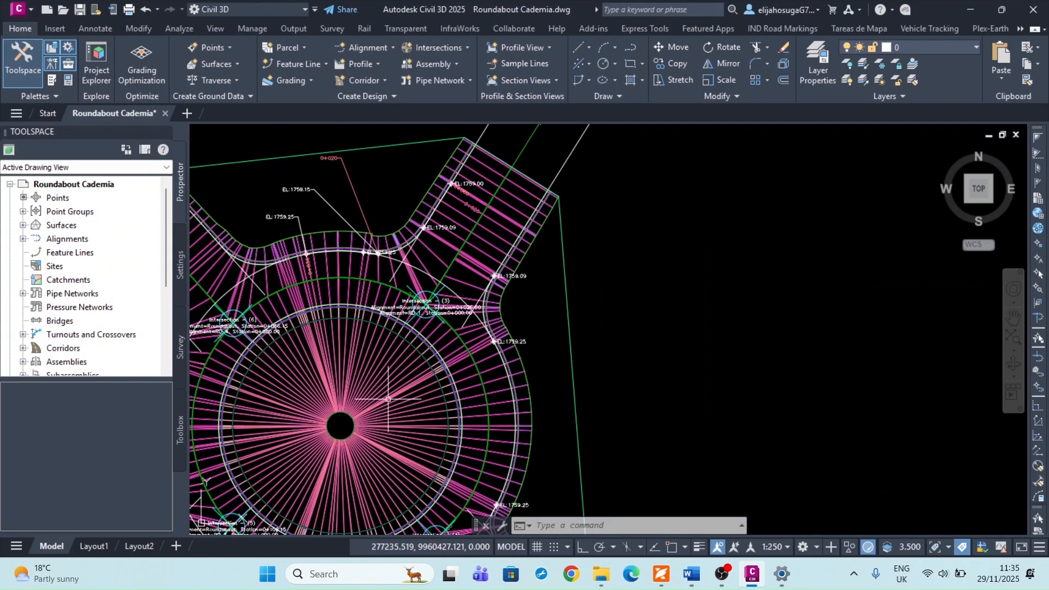
{"action": "scroll", "coordinate": [475, 306], "scroll_direction": "down", "scroll_amount": 4}
{"action": "scroll", "coordinate": [480, 369], "scroll_direction": "up", "scroll_amount": 3}
{"action": "scroll", "coordinate": [480, 370], "scroll_direction": "up", "scroll_amount": 2}
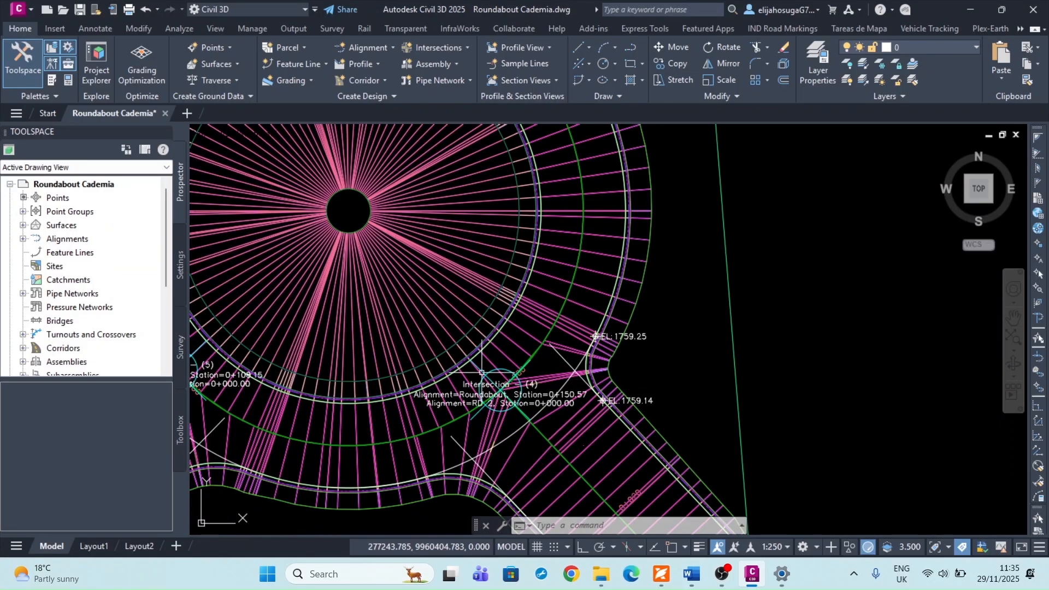
{"action": "scroll", "coordinate": [480, 370], "scroll_direction": "down", "scroll_amount": 5}
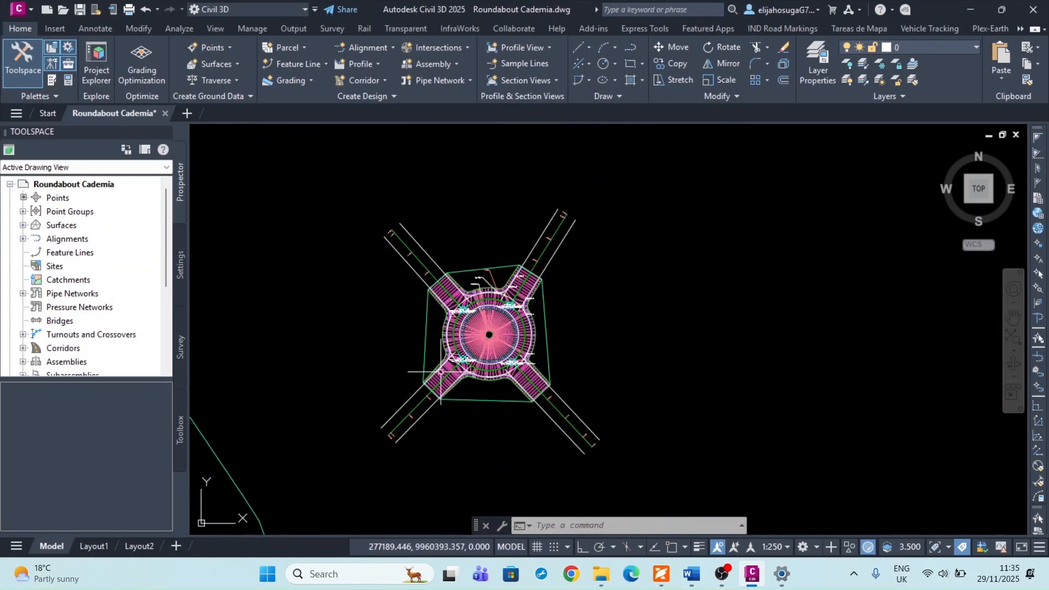
{"action": "scroll", "coordinate": [445, 364], "scroll_direction": "up", "scroll_amount": 3}
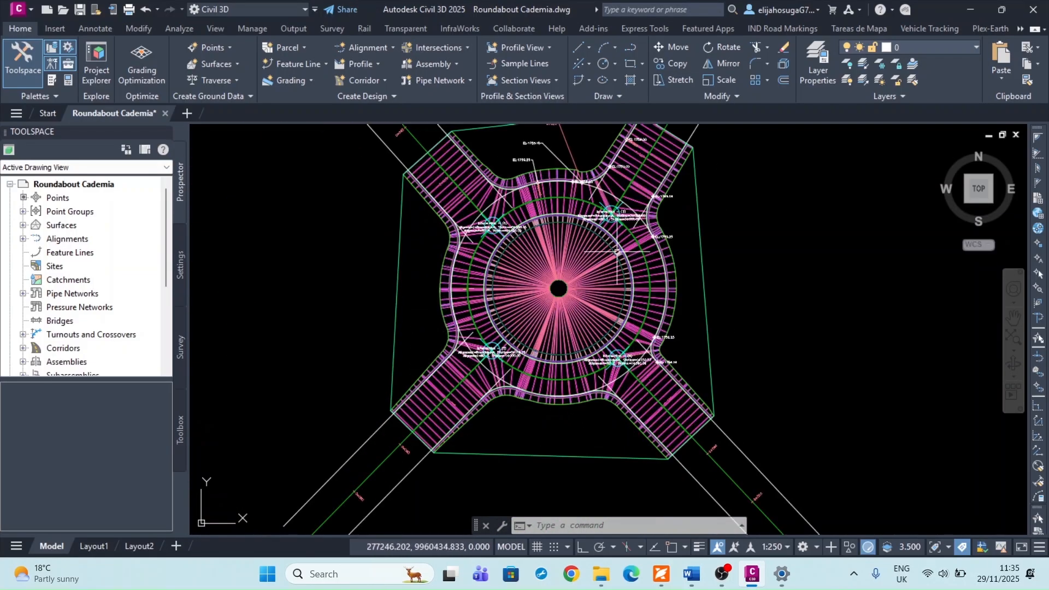
Select the circular alignment instead of the overlapping corridor to inspect it, and clear the selection.
{"action": "scroll", "coordinate": [606, 241], "scroll_direction": "up", "scroll_amount": 2}
{"action": "left_click", "coordinate": [581, 189]}
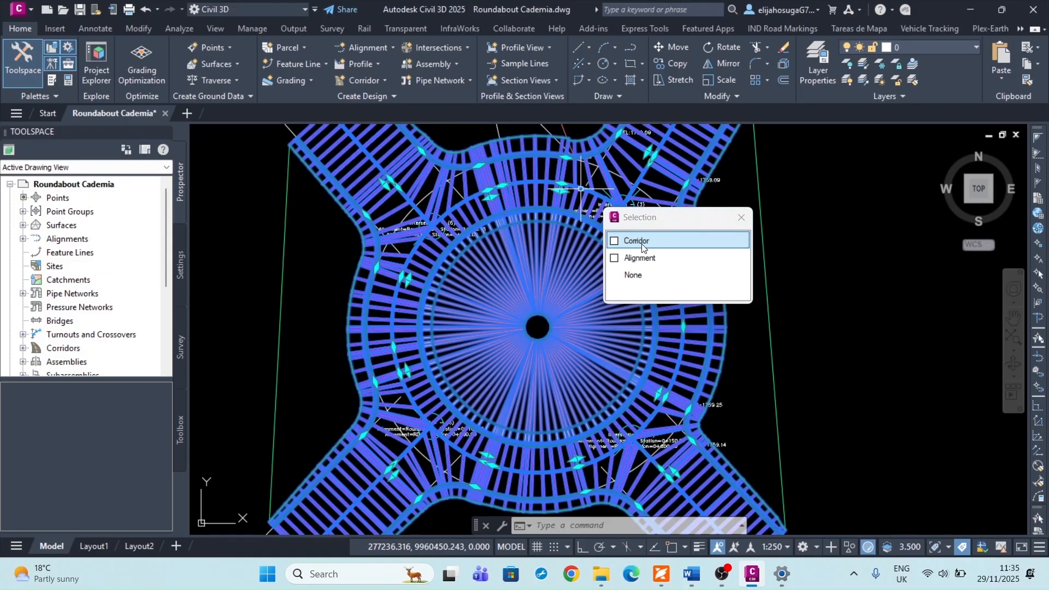
{"action": "left_click", "coordinate": [631, 257]}
{"action": "scroll", "coordinate": [429, 237], "scroll_direction": "down", "scroll_amount": 4}
{"action": "scroll", "coordinate": [433, 251], "scroll_direction": "down", "scroll_amount": 3}
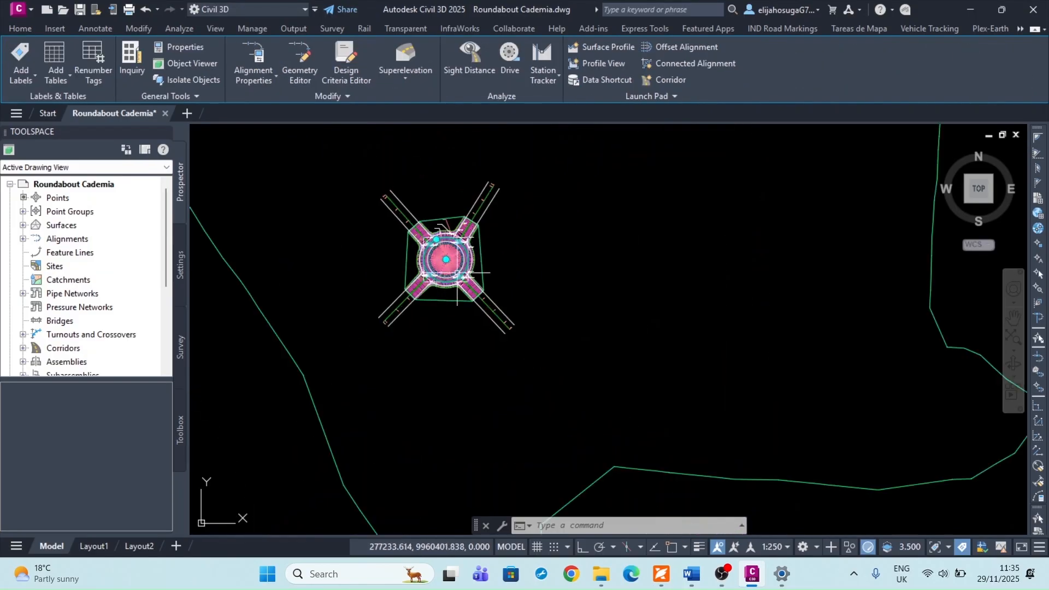
{"action": "key", "text": "Escape"}
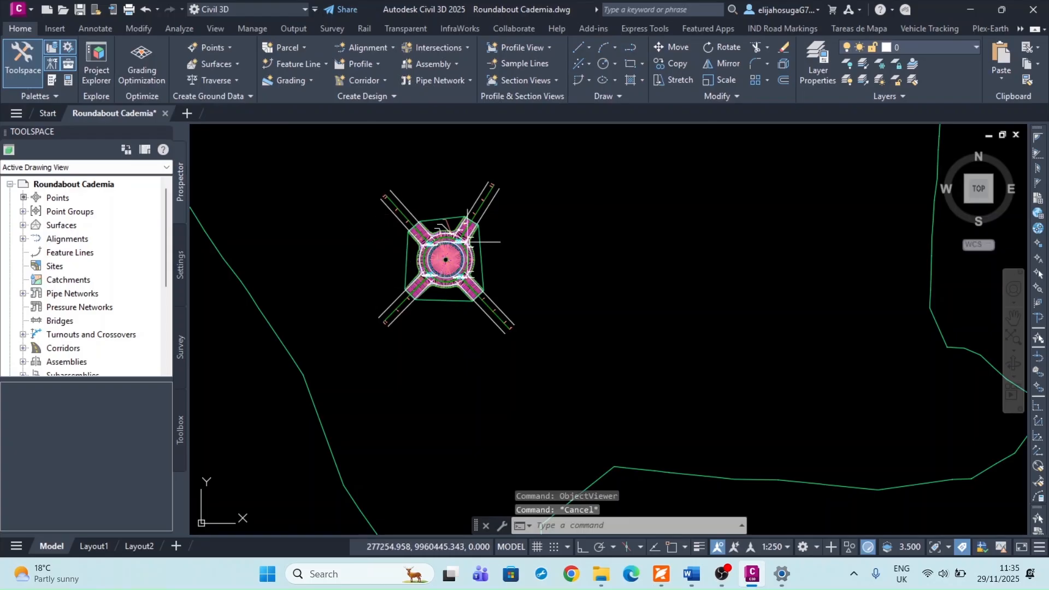
Return to the workflow list and review the stages from laying out alignments to creating landscaping.
{"action": "scroll", "coordinate": [462, 303], "scroll_direction": "down", "scroll_amount": 4}
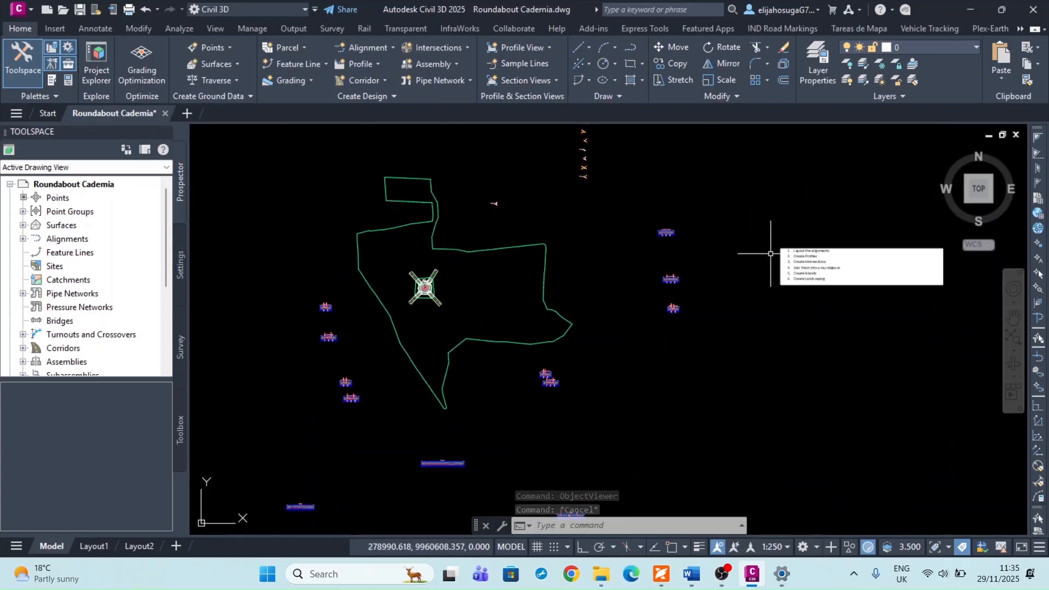
{"action": "middle_click_drag", "start_coordinate": [772, 246], "coordinate": [403, 251]}
{"action": "scroll", "coordinate": [386, 300], "scroll_direction": "up", "scroll_amount": 3}
{"action": "scroll", "coordinate": [577, 222], "scroll_direction": "up", "scroll_amount": 4}
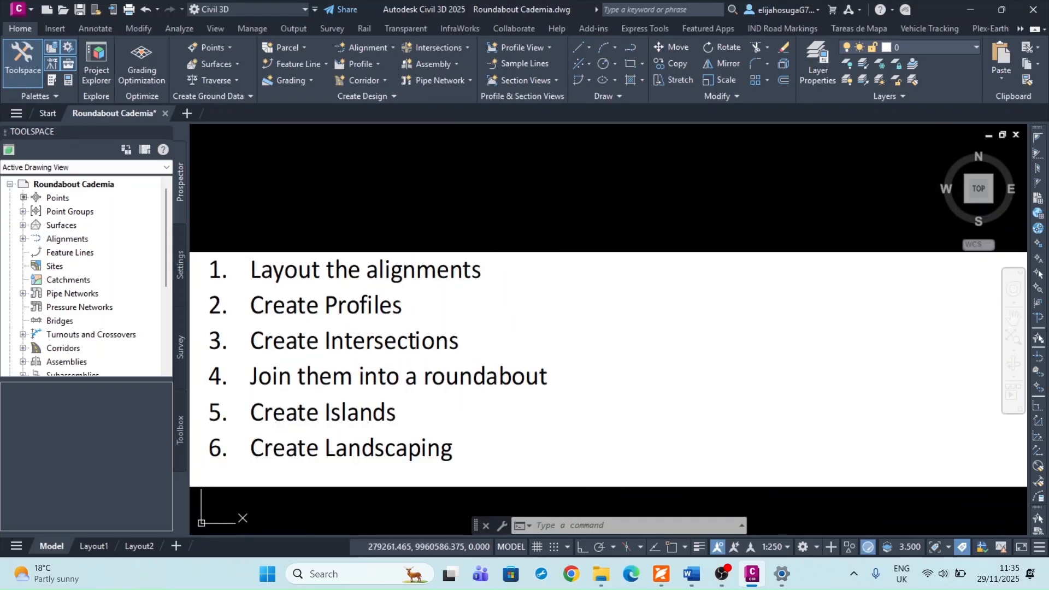
{"action": "middle_click_drag", "start_coordinate": [546, 328], "coordinate": [647, 307]}
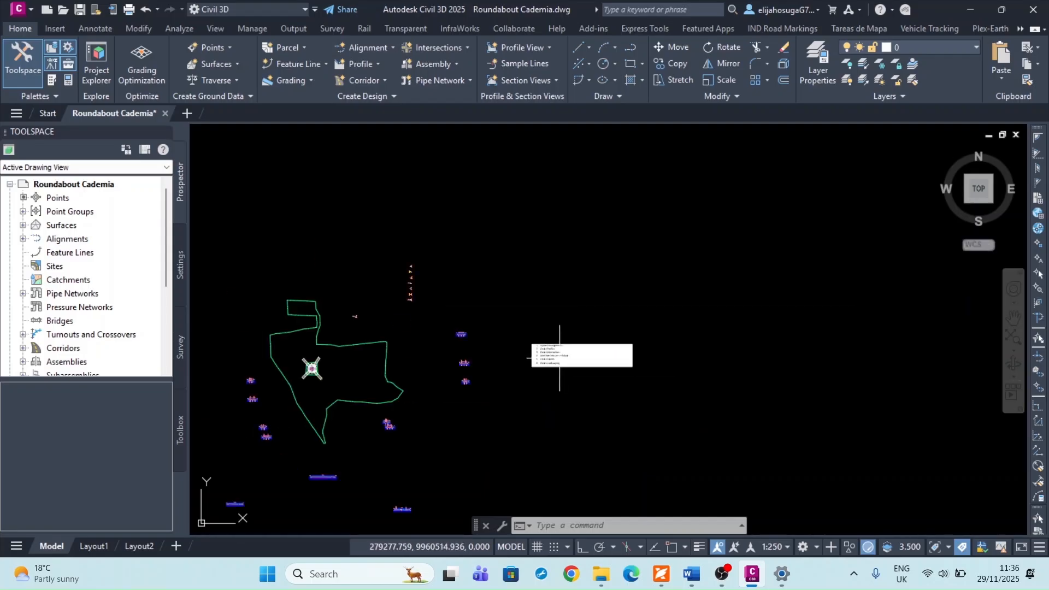
Examine the roundabout corridor and the intersection where road RD 2 joins the circular alignment.
{"action": "scroll", "coordinate": [297, 362], "scroll_direction": "up", "scroll_amount": 3}
{"action": "middle_click_drag", "start_coordinate": [269, 370], "coordinate": [374, 401]}
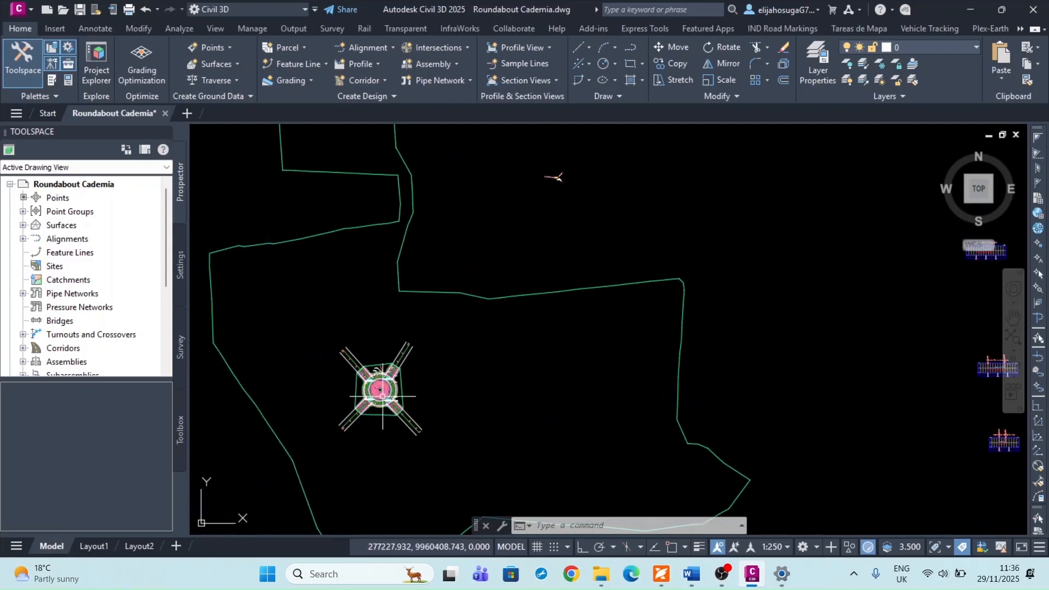
{"action": "scroll", "coordinate": [386, 397], "scroll_direction": "up", "scroll_amount": 10}
{"action": "scroll", "coordinate": [386, 384], "scroll_direction": "down", "scroll_amount": 7}
{"action": "scroll", "coordinate": [389, 383], "scroll_direction": "up", "scroll_amount": 4}
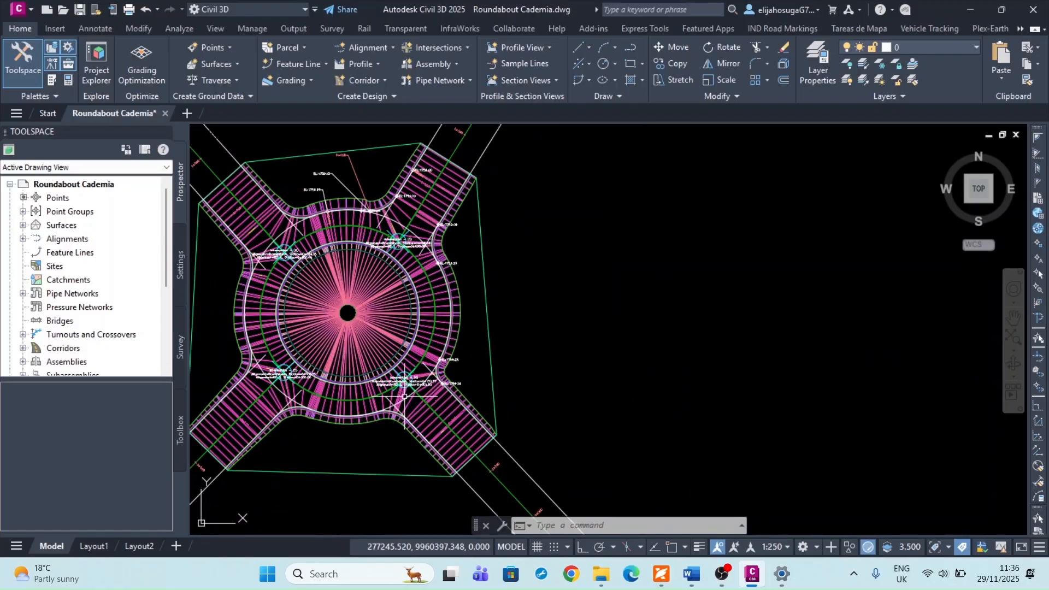
{"action": "scroll", "coordinate": [407, 377], "scroll_direction": "up", "scroll_amount": 3}
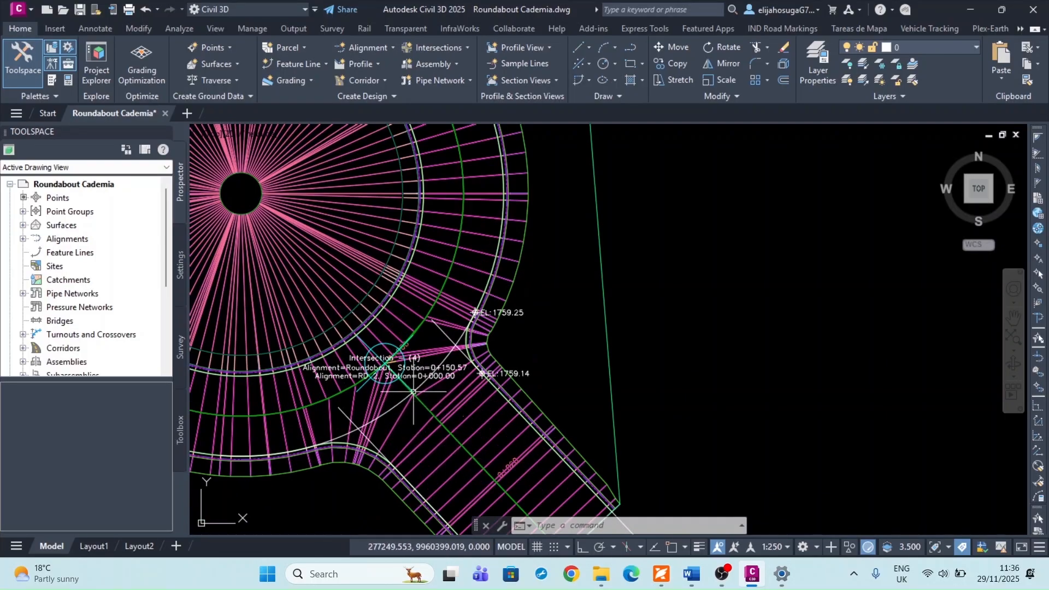
{"action": "scroll", "coordinate": [479, 460], "scroll_direction": "down", "scroll_amount": 4}
{"action": "scroll", "coordinate": [481, 462], "scroll_direction": "up", "scroll_amount": 4}
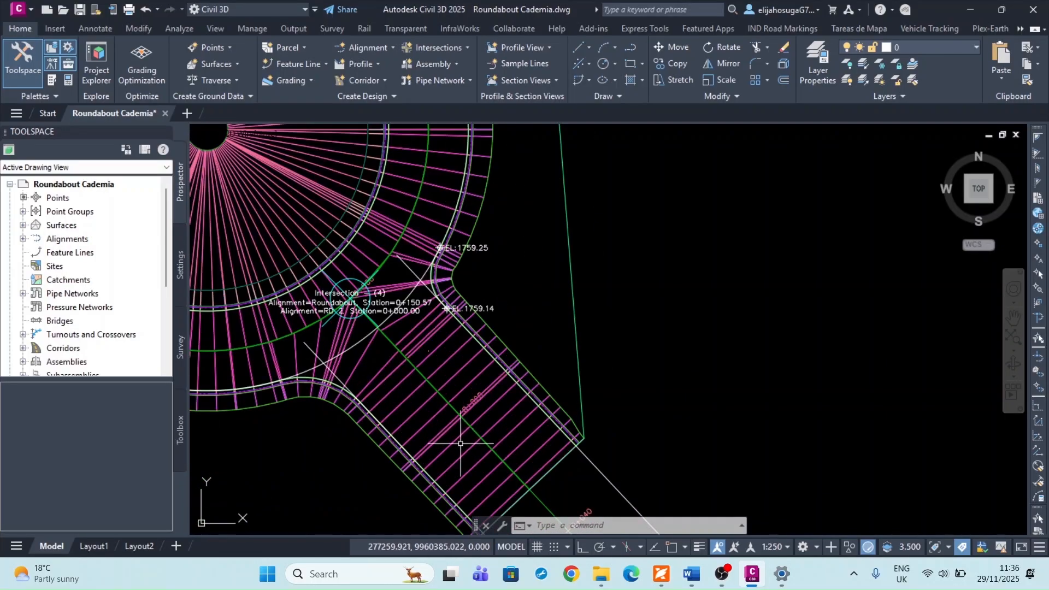
{"action": "scroll", "coordinate": [444, 386], "scroll_direction": "down", "scroll_amount": 4}
{"action": "scroll", "coordinate": [421, 186], "scroll_direction": "down", "scroll_amount": 5}
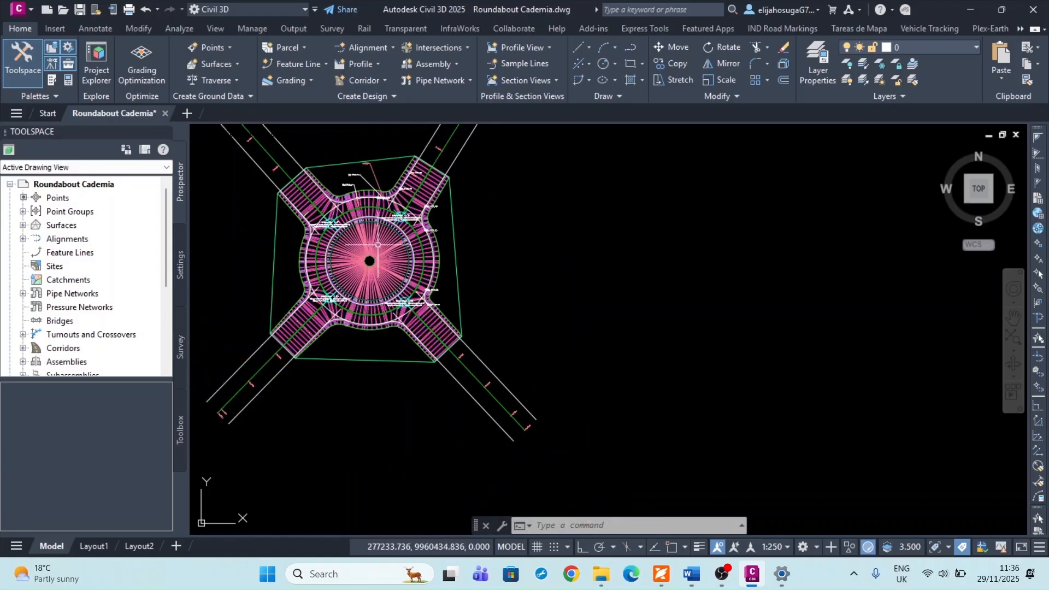
Recheck the workflow list and review the complete roundabout with its four legs inside the surface boundary.
{"action": "scroll", "coordinate": [529, 327], "scroll_direction": "up", "scroll_amount": 1}
{"action": "scroll", "coordinate": [529, 328], "scroll_direction": "up", "scroll_amount": 6}
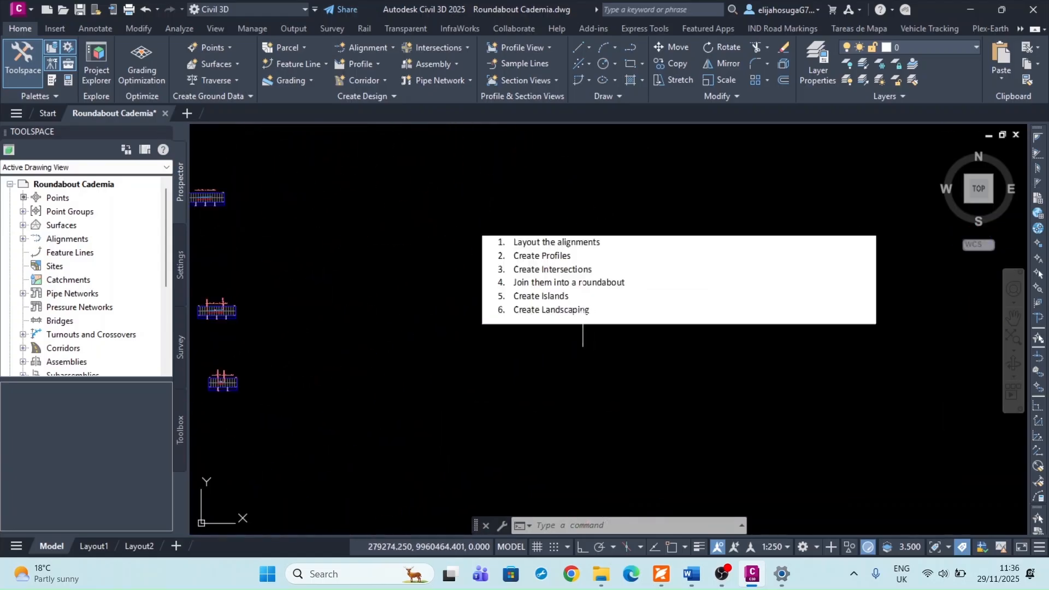
{"action": "scroll", "coordinate": [541, 328], "scroll_direction": "down", "scroll_amount": 6}
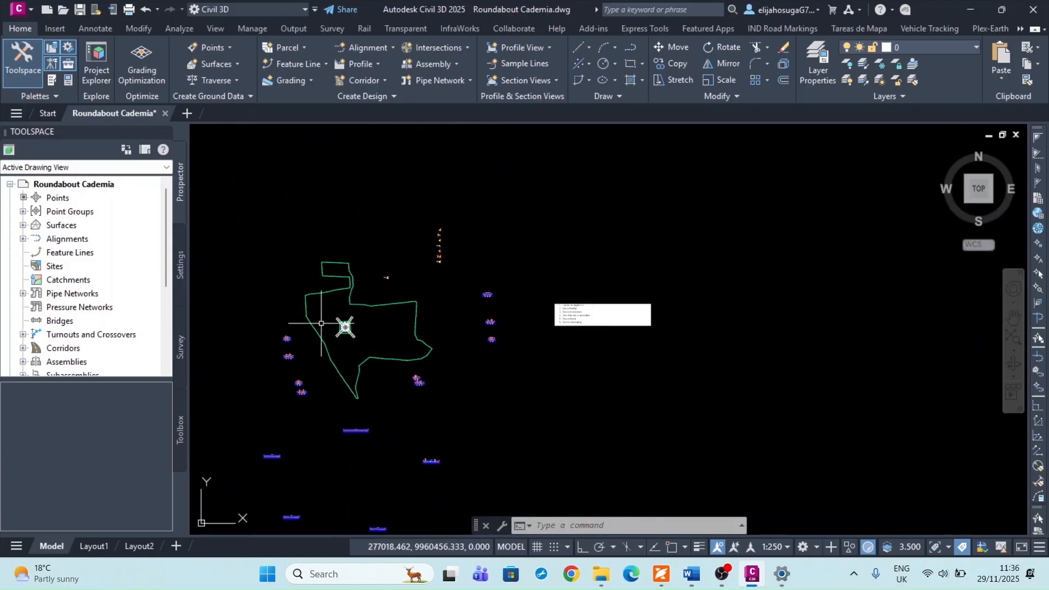
{"action": "scroll", "coordinate": [377, 312], "scroll_direction": "up", "scroll_amount": 5}
{"action": "scroll", "coordinate": [391, 321], "scroll_direction": "up", "scroll_amount": 4}
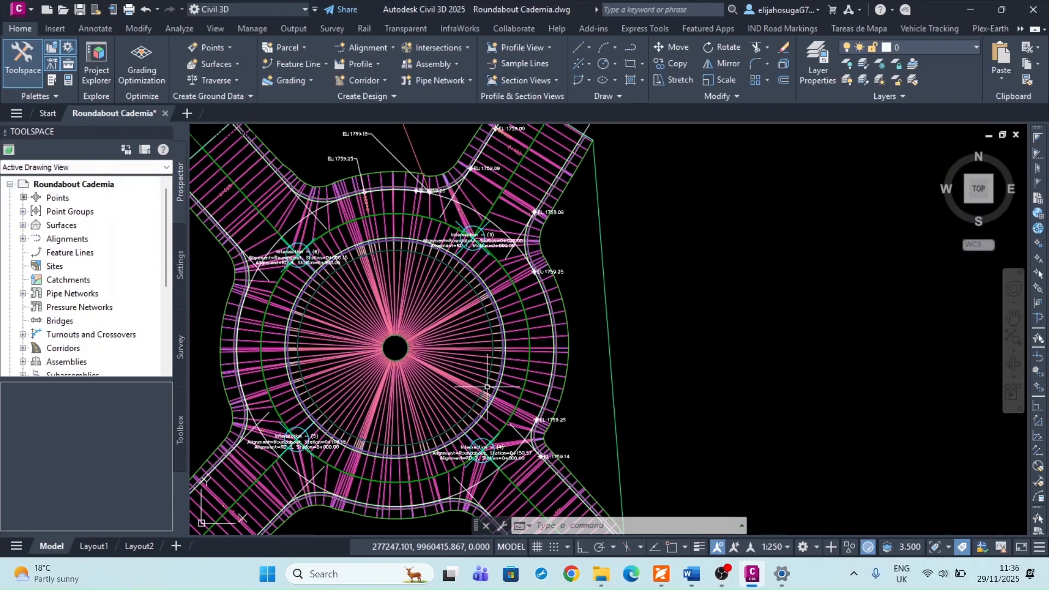
{"action": "scroll", "coordinate": [407, 401], "scroll_direction": "down", "scroll_amount": 6}
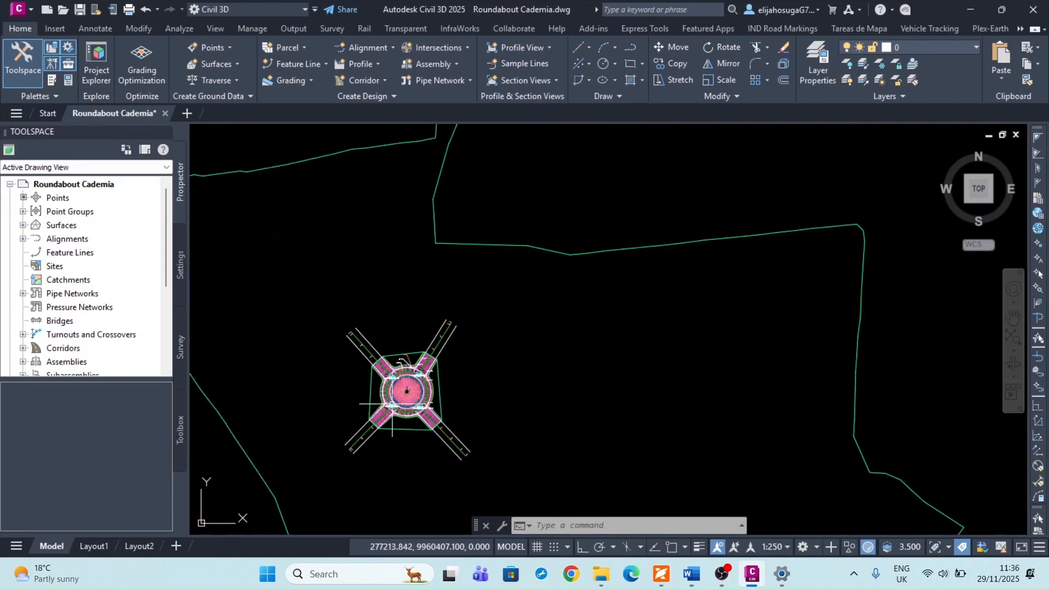
{"action": "scroll", "coordinate": [392, 405], "scroll_direction": "up", "scroll_amount": 5}
{"action": "scroll", "coordinate": [461, 338], "scroll_direction": "down", "scroll_amount": 5}
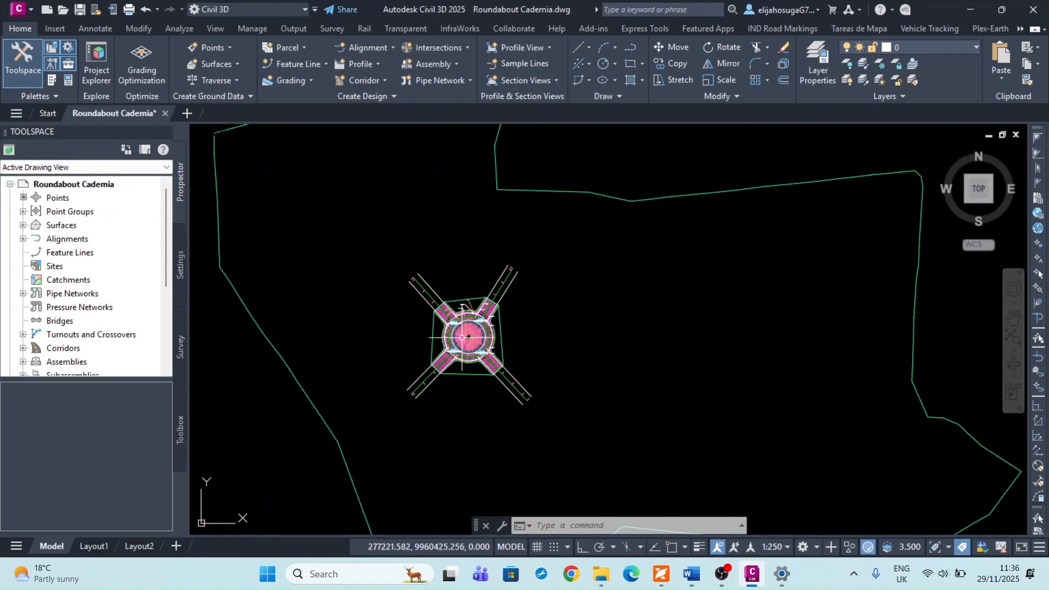
{"action": "scroll", "coordinate": [462, 337], "scroll_direction": "up", "scroll_amount": 6}
{"action": "scroll", "coordinate": [424, 313], "scroll_direction": "down", "scroll_amount": 6}
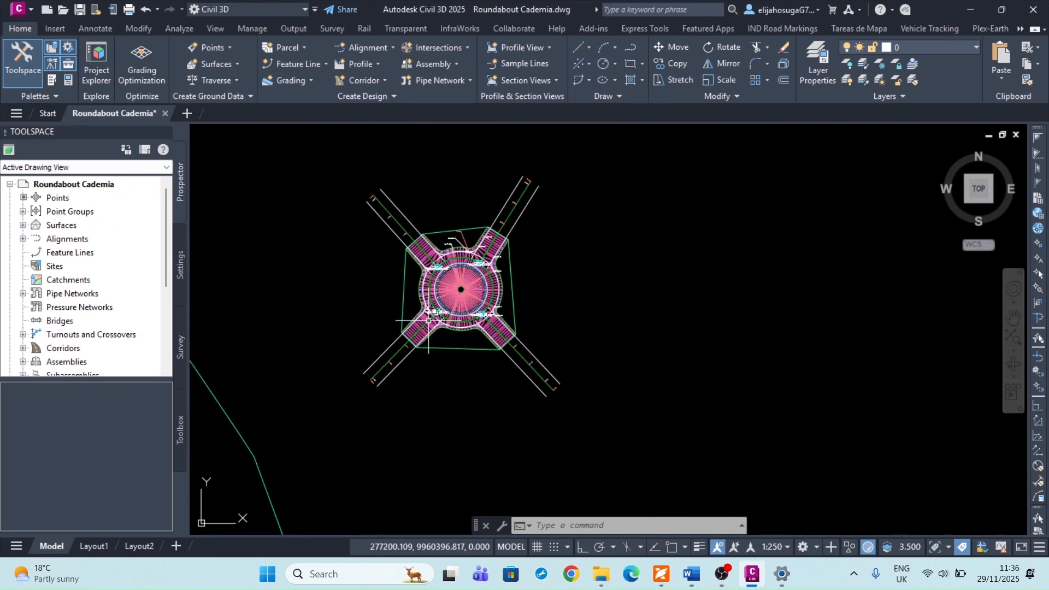
{"action": "scroll", "coordinate": [429, 321], "scroll_direction": "down", "scroll_amount": 3}
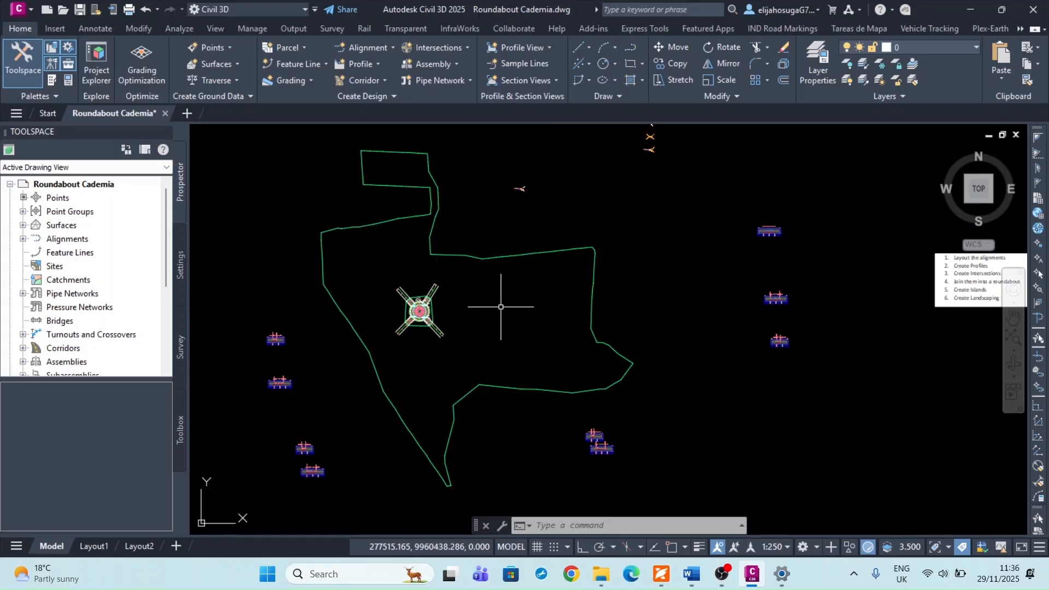
{"action": "scroll", "coordinate": [409, 307], "scroll_direction": "up", "scroll_amount": 8}
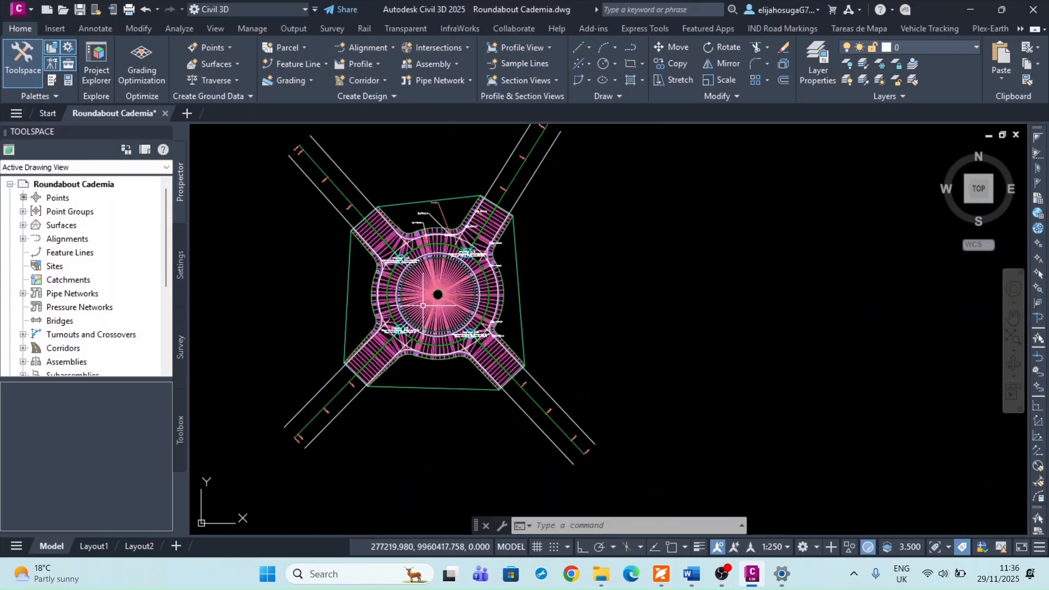
Create a new blank drawing and return to the Roundabout Cademia drawing.
{"action": "left_click", "coordinate": [187, 115]}
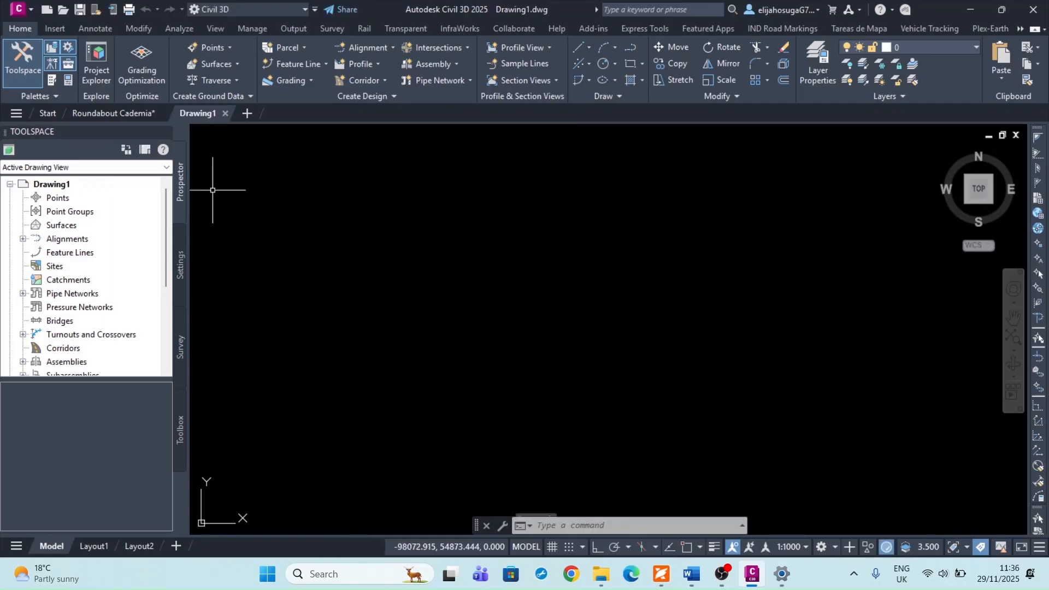
{"action": "left_click", "coordinate": [115, 116]}
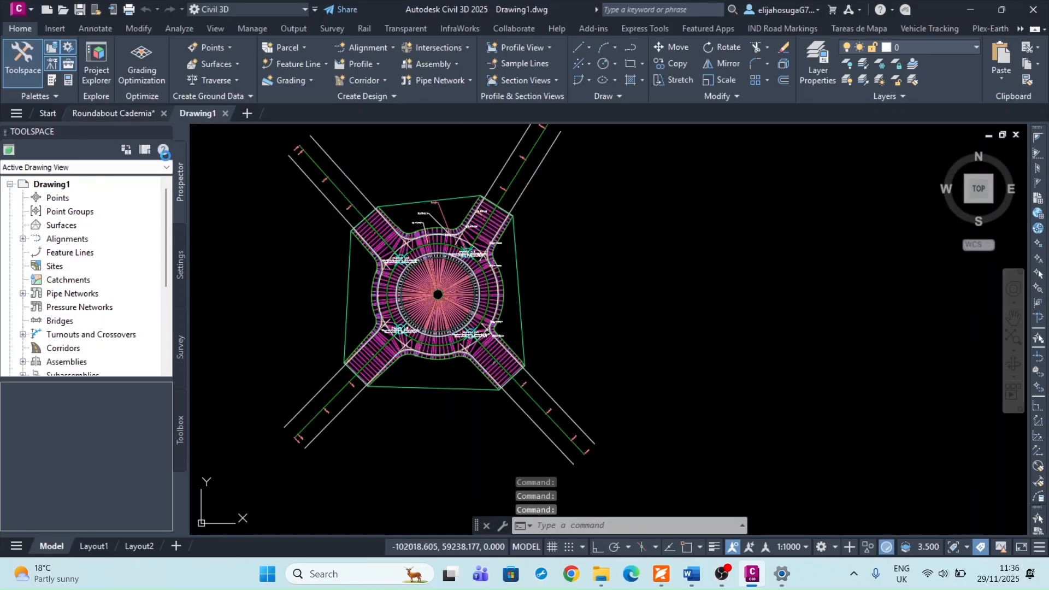
{"action": "scroll", "coordinate": [385, 250], "scroll_direction": "down", "scroll_amount": 5}
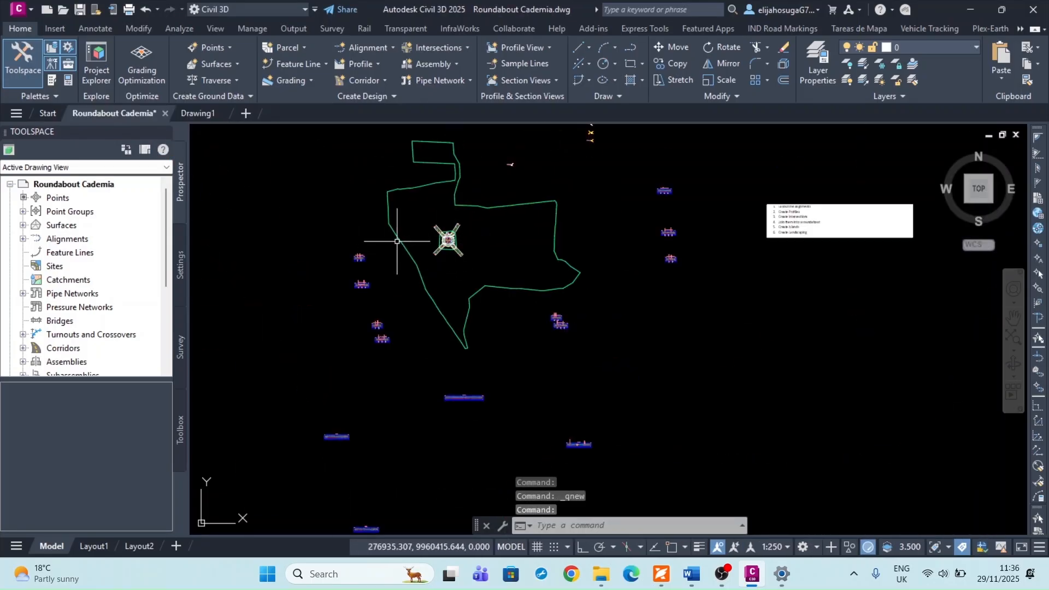
{"action": "left_click", "coordinate": [399, 238]}
{"action": "scroll", "coordinate": [451, 241], "scroll_direction": "up", "scroll_amount": 10}
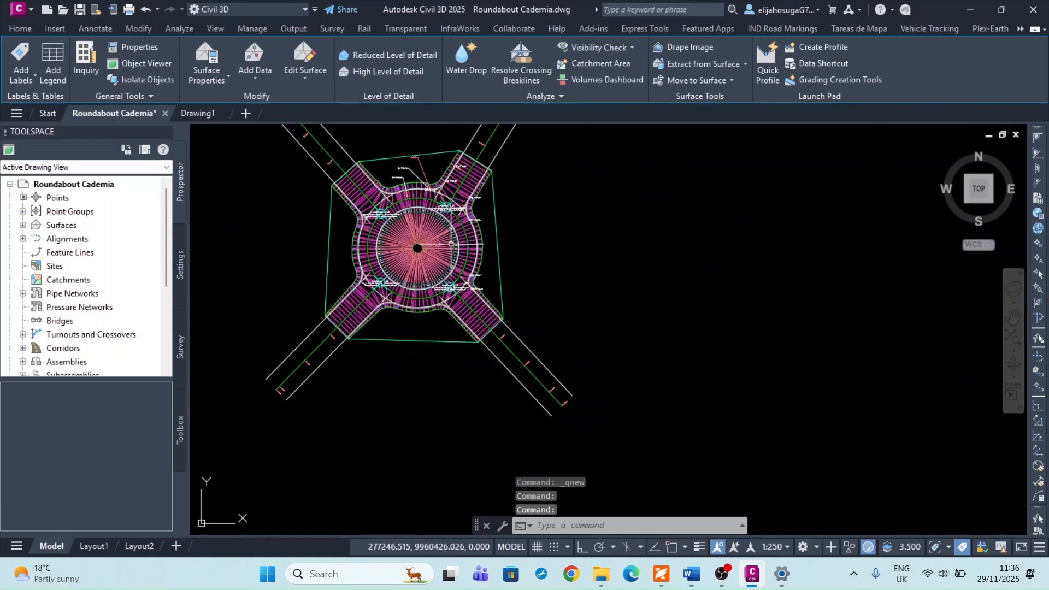
{"action": "scroll", "coordinate": [438, 221], "scroll_direction": "down", "scroll_amount": 3}
{"action": "scroll", "coordinate": [421, 224], "scroll_direction": "up", "scroll_amount": 10}
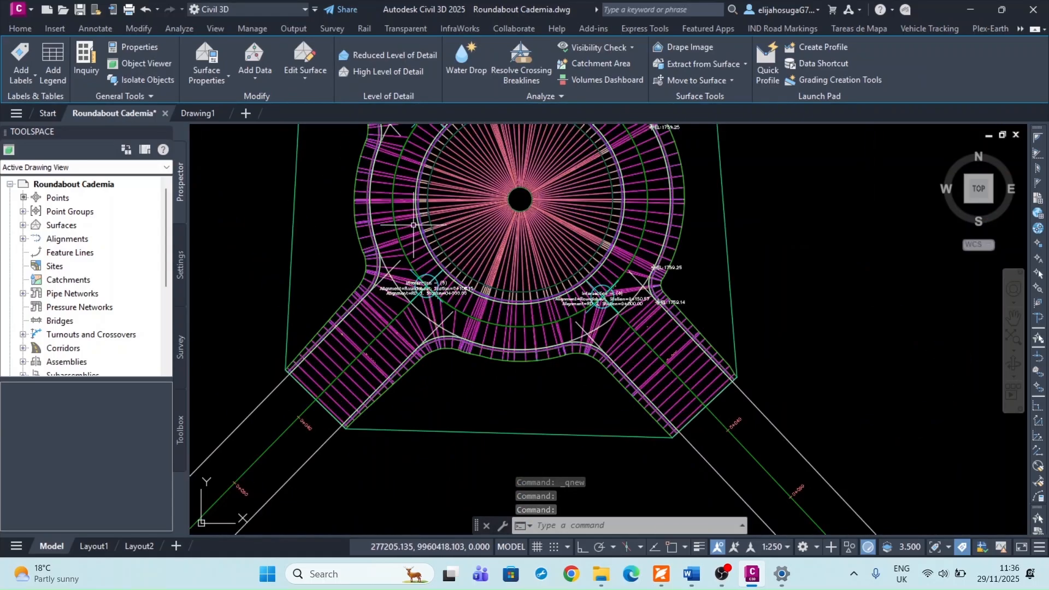
{"action": "left_click", "coordinate": [404, 226]}
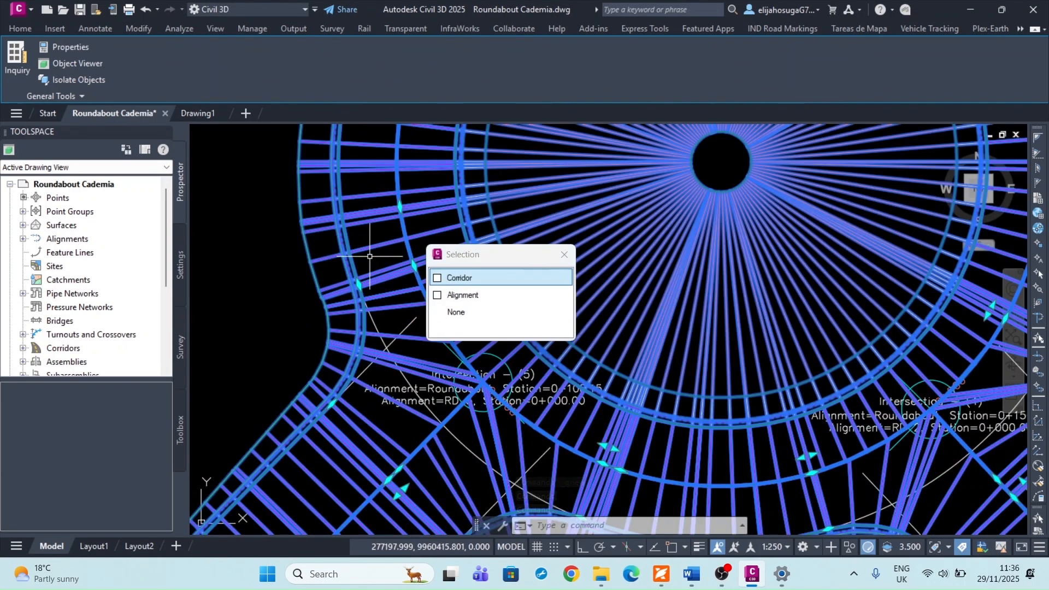
{"action": "scroll", "coordinate": [386, 231], "scroll_direction": "down", "scroll_amount": 4}
{"action": "scroll", "coordinate": [392, 237], "scroll_direction": "down", "scroll_amount": 3}
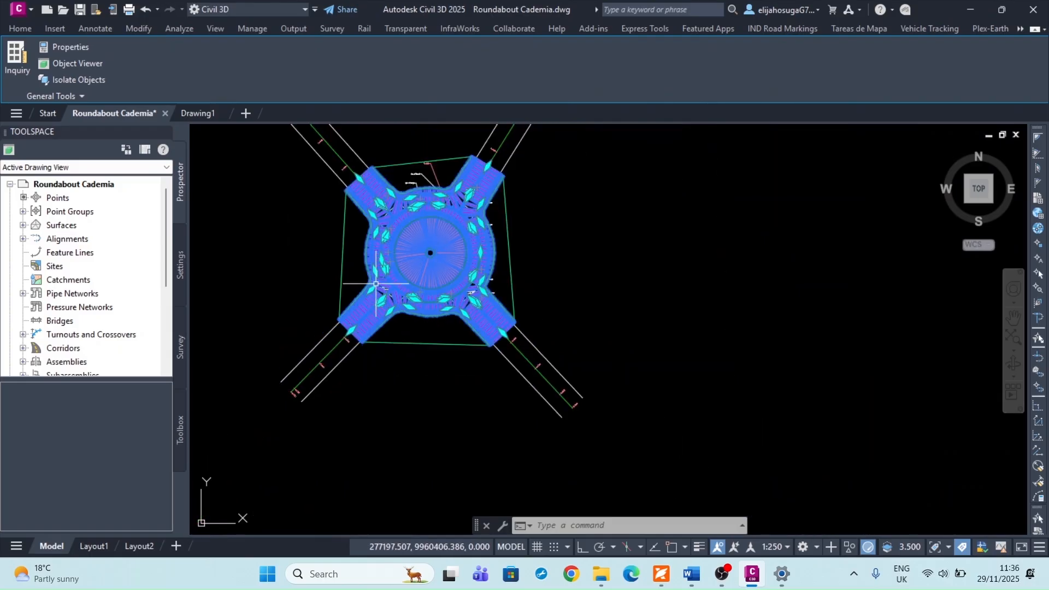
{"action": "key", "text": "Escape"}
{"action": "scroll", "coordinate": [328, 273], "scroll_direction": "down", "scroll_amount": 5}
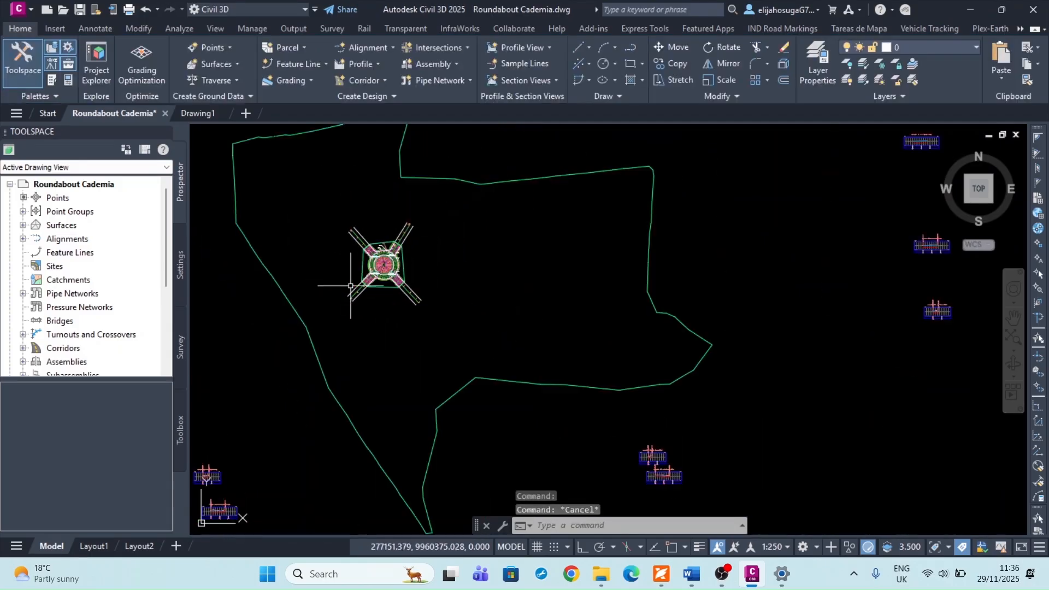
Select the ground surface and the circular alignment instead of the overlapping corridor, and copy both to the clipboard.
{"action": "left_click", "coordinate": [308, 294]}
{"action": "scroll", "coordinate": [355, 271], "scroll_direction": "up", "scroll_amount": 8}
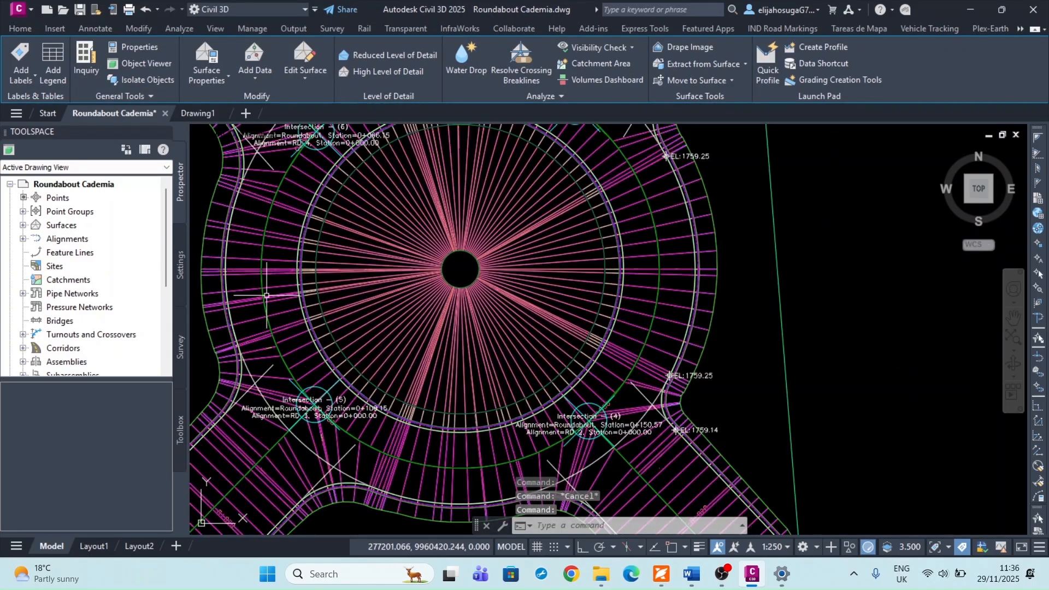
{"action": "left_click", "coordinate": [262, 279]}
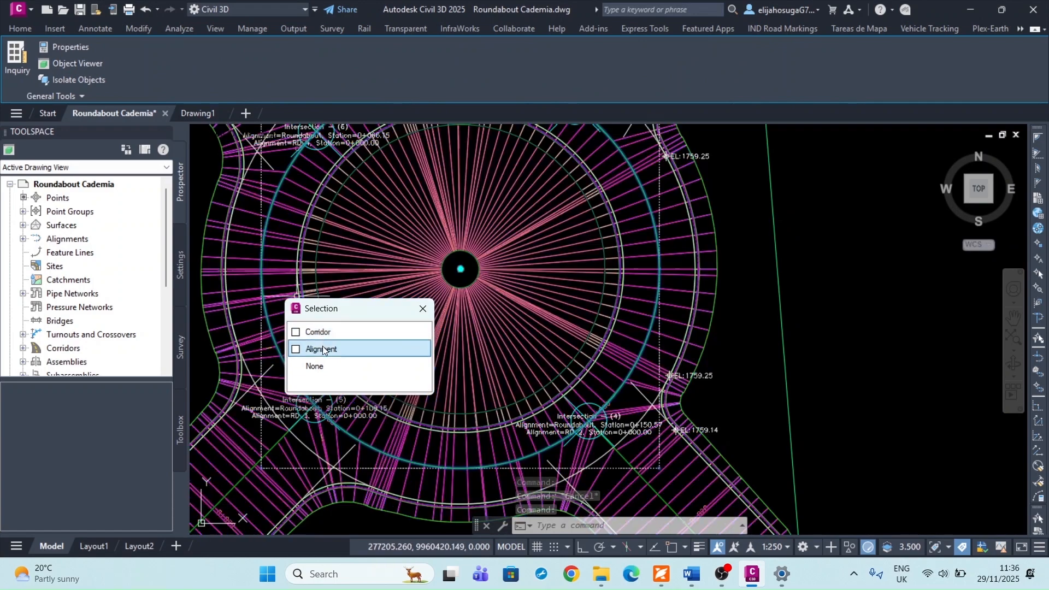
{"action": "left_click", "coordinate": [323, 347]}
{"action": "scroll", "coordinate": [367, 237], "scroll_direction": "down", "scroll_amount": 4}
{"action": "scroll", "coordinate": [368, 240], "scroll_direction": "down", "scroll_amount": 5}
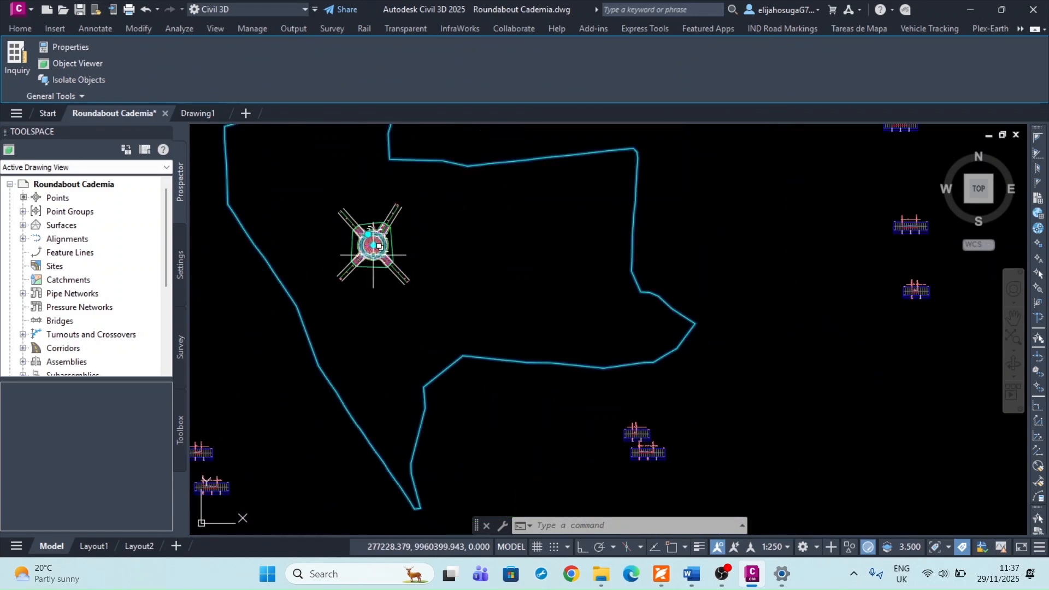
{"action": "key", "text": "ctrl+c"}
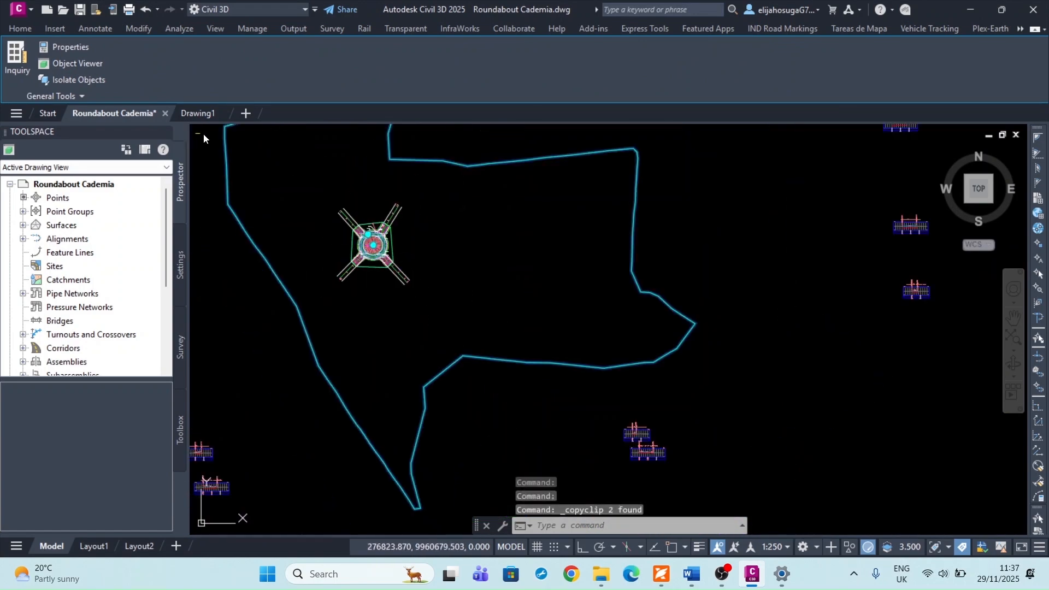
Paste the surface and circular alignment into the new drawing at original coordinates, resolving duplicate point numbers with Use next point number.
{"action": "left_click", "coordinate": [209, 113]}
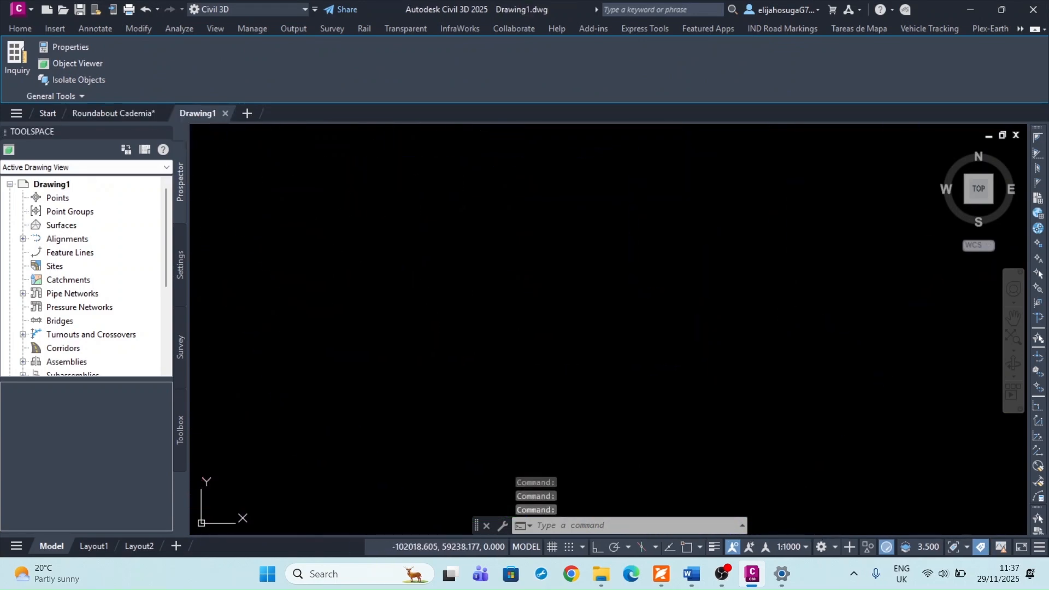
{"action": "right_click", "coordinate": [350, 220]}
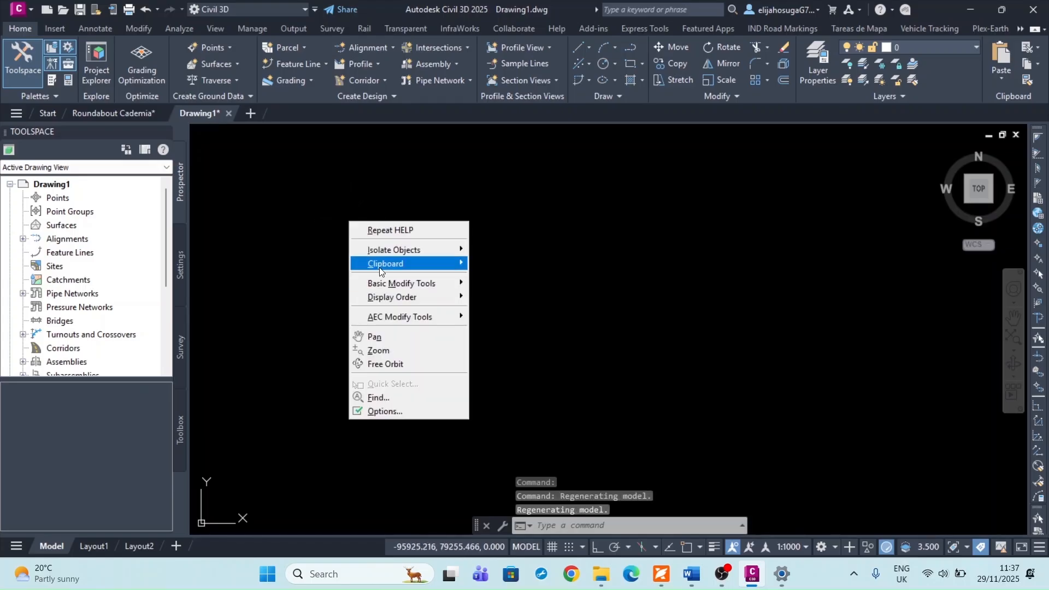
{"action": "mouse_move", "coordinate": [427, 270]}
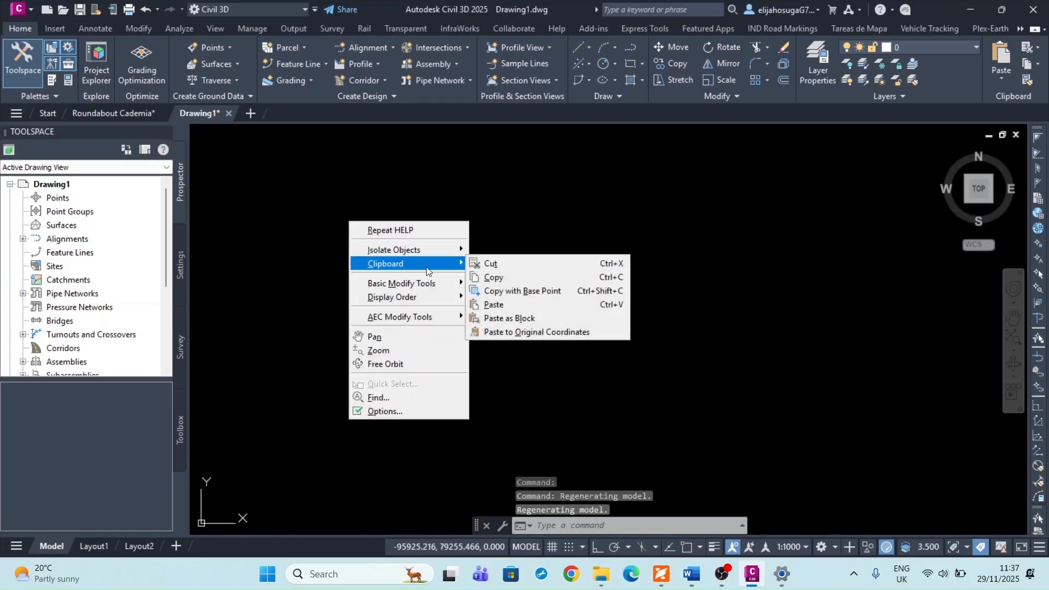
{"action": "left_click", "coordinate": [541, 331]}
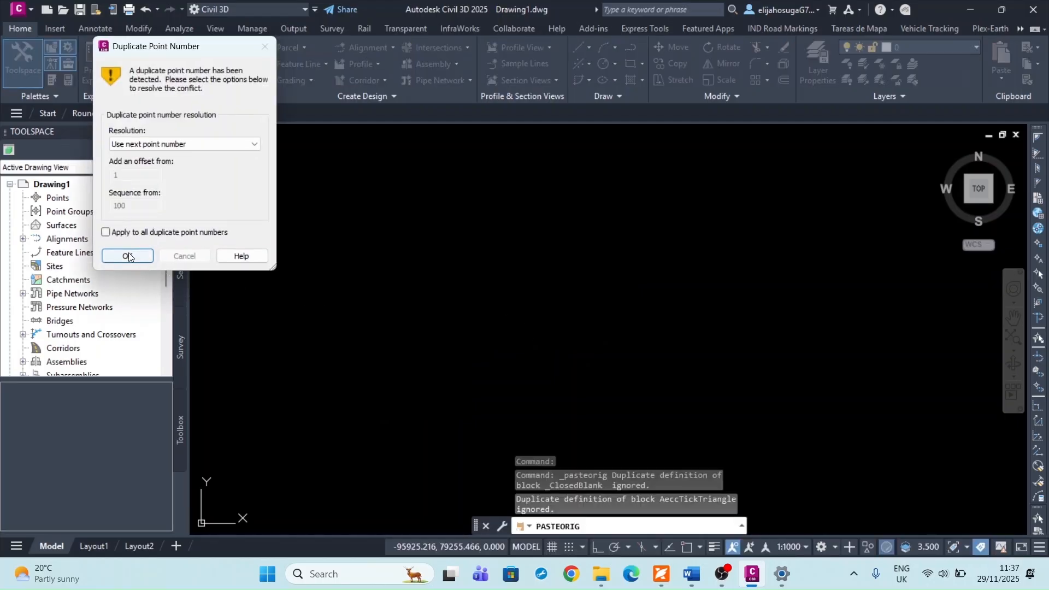
{"action": "left_click", "coordinate": [127, 256]}
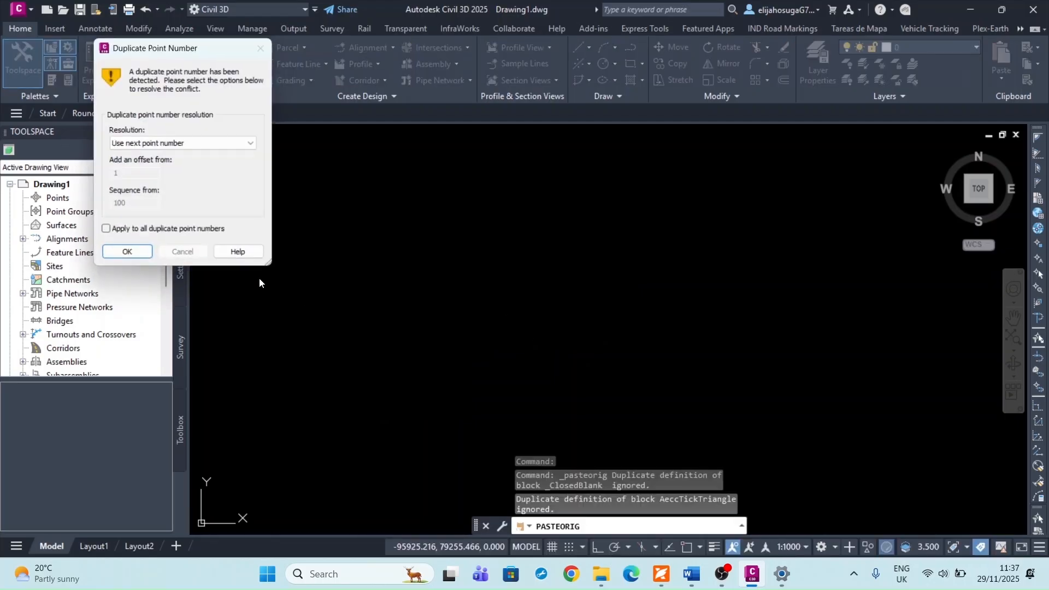
{"action": "left_click", "coordinate": [123, 256]}
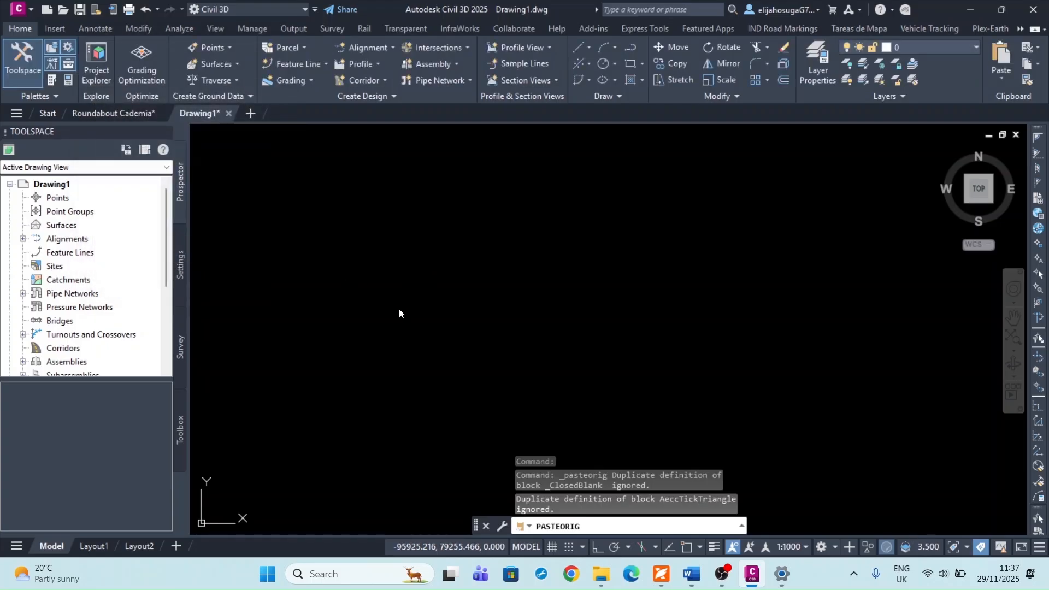
{"action": "middle_click", "coordinate": [384, 302]}
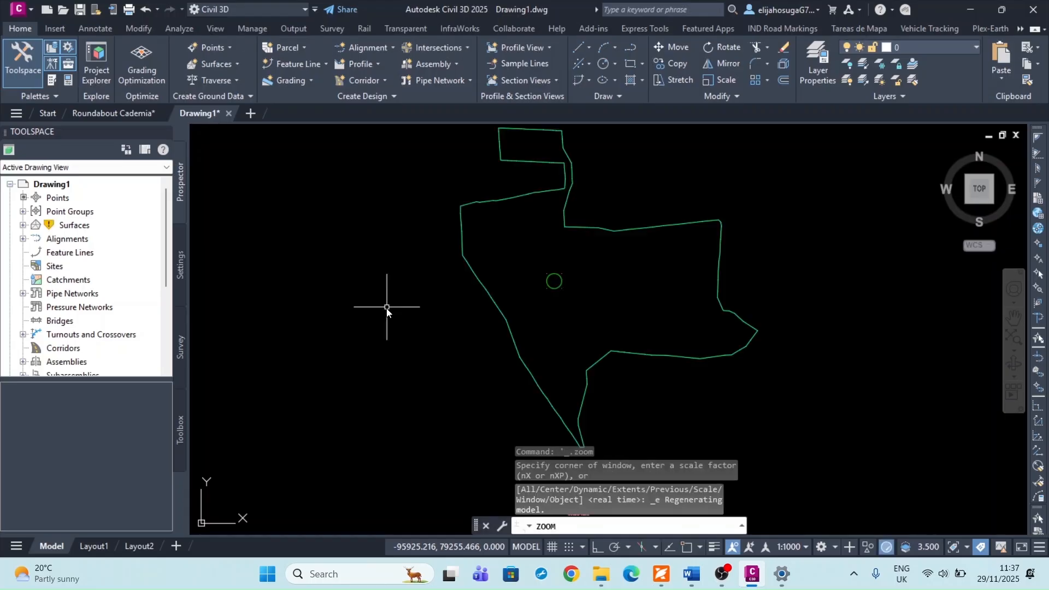
Inspect the pasted circular alignment inside the surface boundary and the roundabout profile view below it.
{"action": "scroll", "coordinate": [543, 306], "scroll_direction": "up", "scroll_amount": 5}
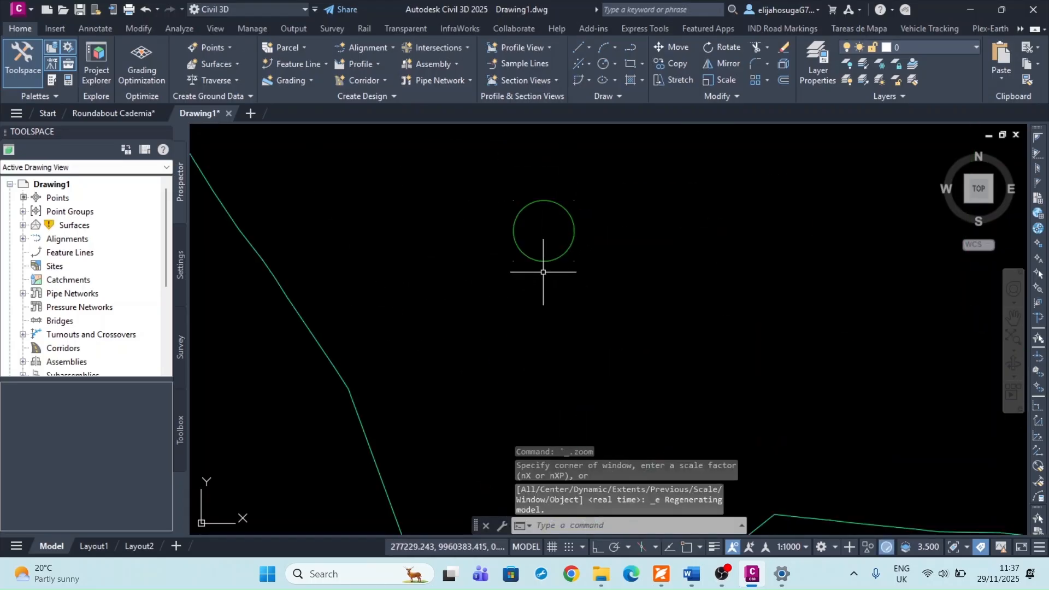
{"action": "scroll", "coordinate": [518, 335], "scroll_direction": "down", "scroll_amount": 5}
{"action": "scroll", "coordinate": [517, 327], "scroll_direction": "down", "scroll_amount": 3}
{"action": "scroll", "coordinate": [510, 328], "scroll_direction": "up", "scroll_amount": 2}
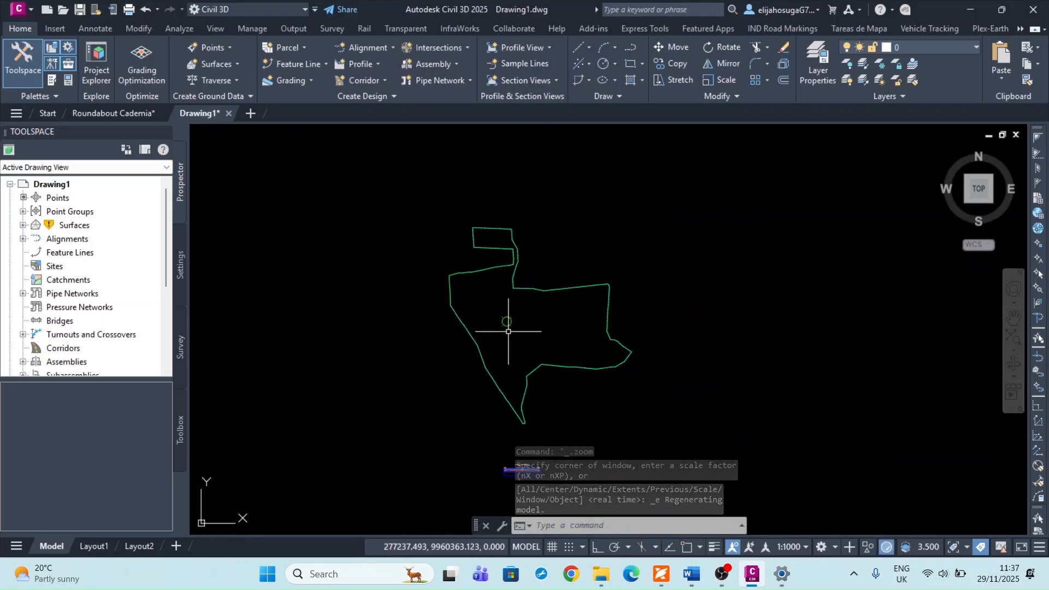
{"action": "scroll", "coordinate": [499, 344], "scroll_direction": "down", "scroll_amount": 4}
{"action": "scroll", "coordinate": [494, 350], "scroll_direction": "up", "scroll_amount": 8}
{"action": "scroll", "coordinate": [497, 346], "scroll_direction": "up", "scroll_amount": 6}
{"action": "scroll", "coordinate": [524, 382], "scroll_direction": "down", "scroll_amount": 3}
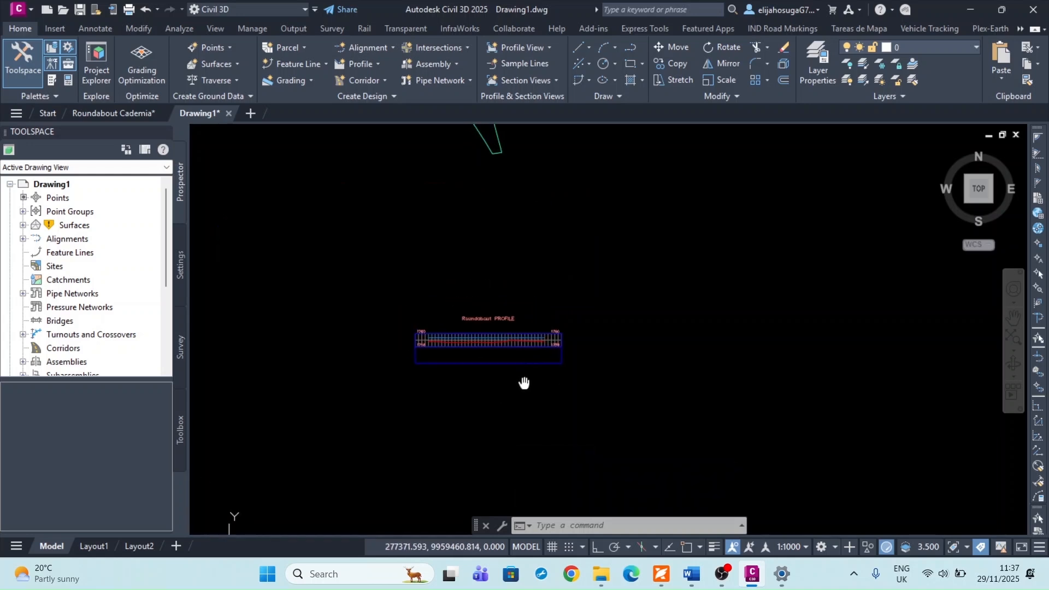
Erase the Roundabout profile view below the surface together with everything it contains.
{"action": "scroll", "coordinate": [482, 343], "scroll_direction": "up", "scroll_amount": 4}
{"action": "left_click", "coordinate": [543, 420]}
{"action": "left_click", "coordinate": [434, 307]}
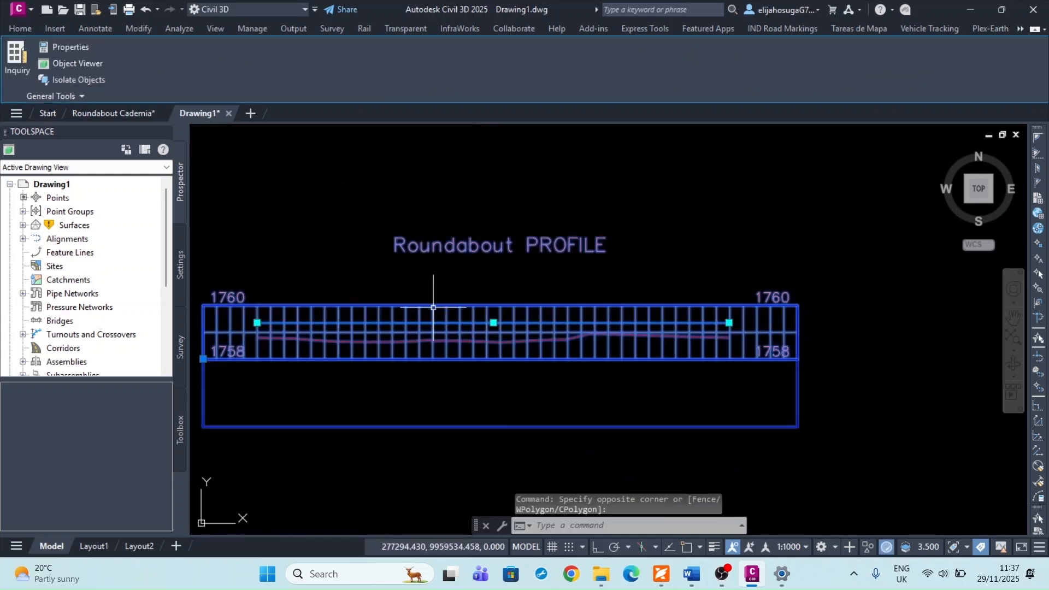
{"action": "key", "text": "Delete"}
{"action": "scroll", "coordinate": [438, 297], "scroll_direction": "down", "scroll_amount": 5}
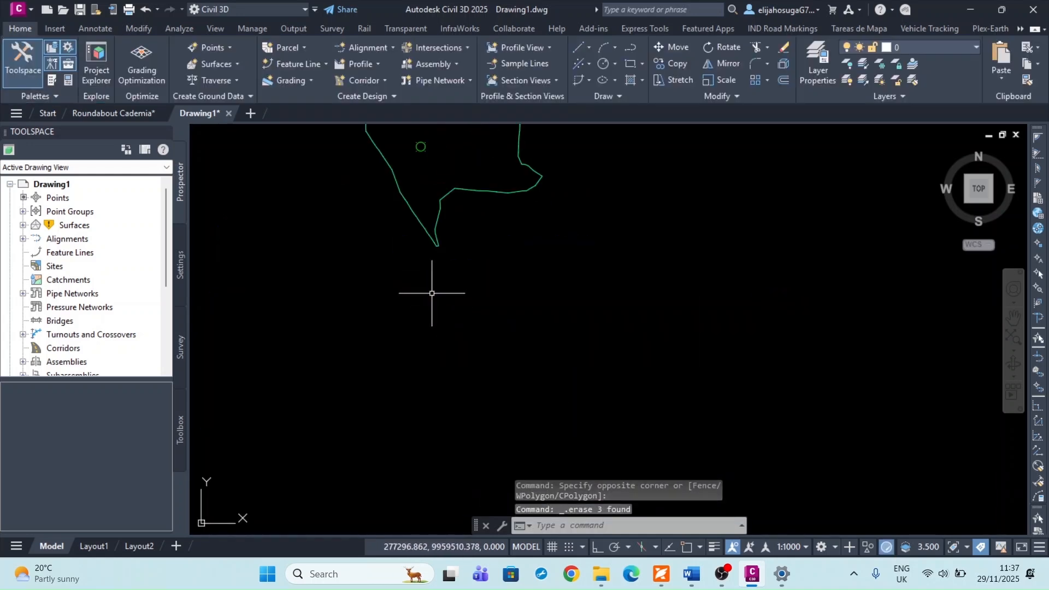
Create a centerline alignment by layout named Roundabout, using the Major and Minor only label set.
{"action": "scroll", "coordinate": [432, 284], "scroll_direction": "up", "scroll_amount": 3}
{"action": "scroll", "coordinate": [445, 235], "scroll_direction": "up", "scroll_amount": 5}
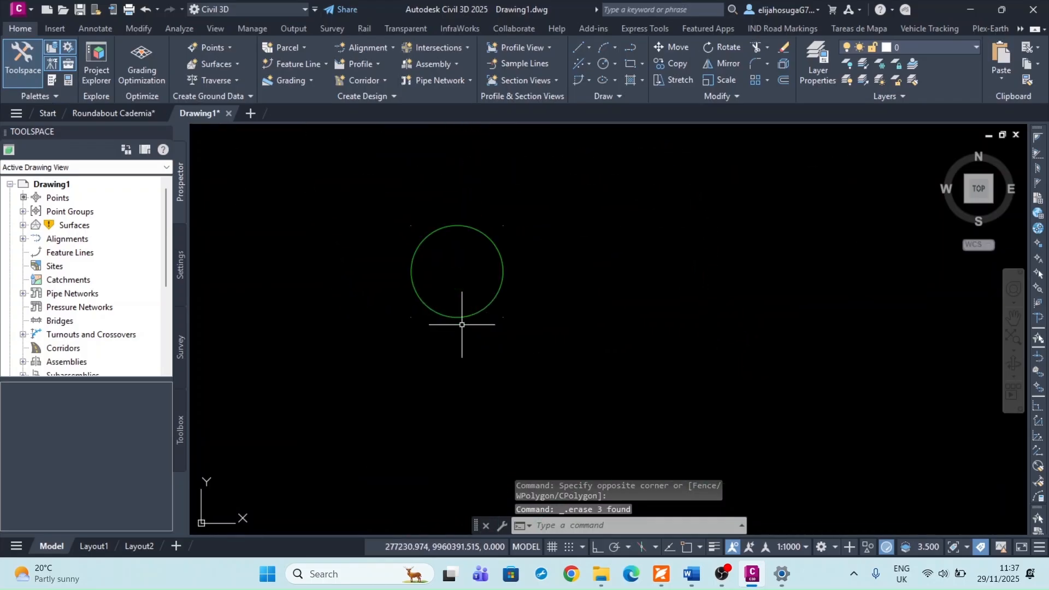
{"action": "scroll", "coordinate": [444, 307], "scroll_direction": "down", "scroll_amount": 6}
{"action": "scroll", "coordinate": [444, 303], "scroll_direction": "up", "scroll_amount": 6}
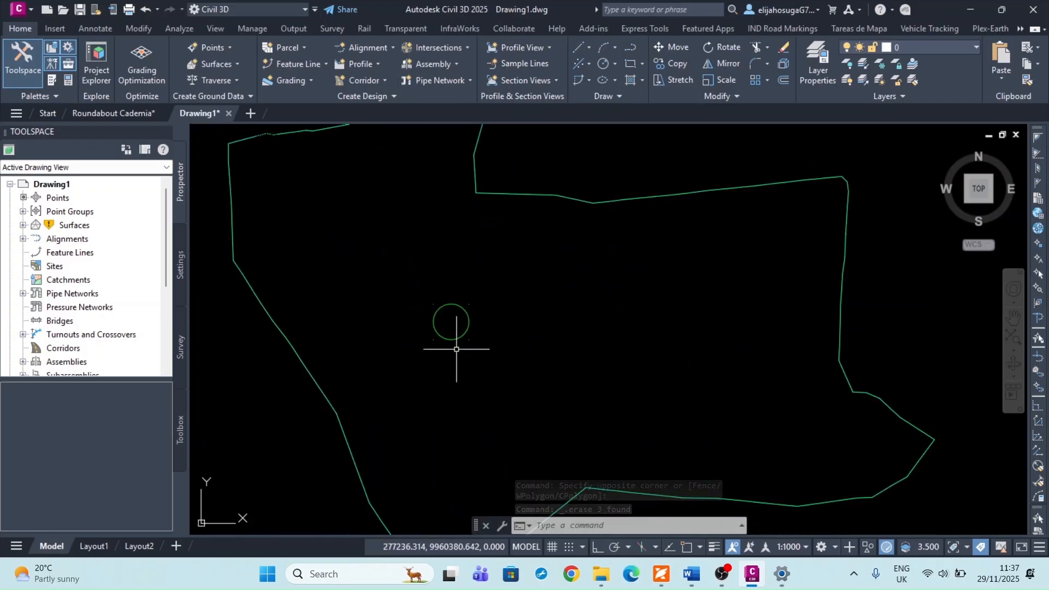
{"action": "scroll", "coordinate": [450, 310], "scroll_direction": "up", "scroll_amount": 4}
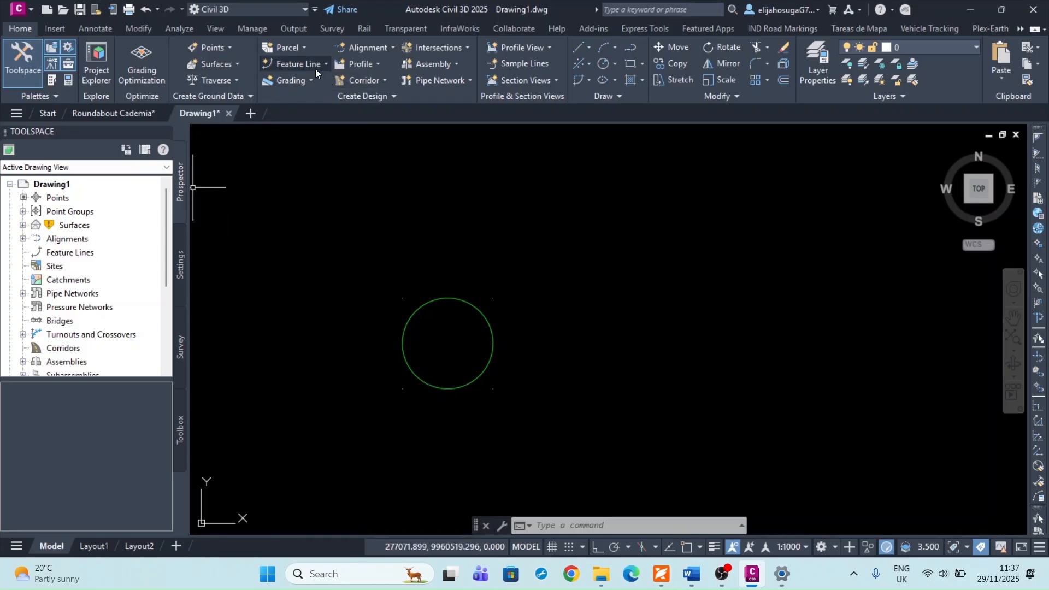
{"action": "left_click", "coordinate": [362, 47]}
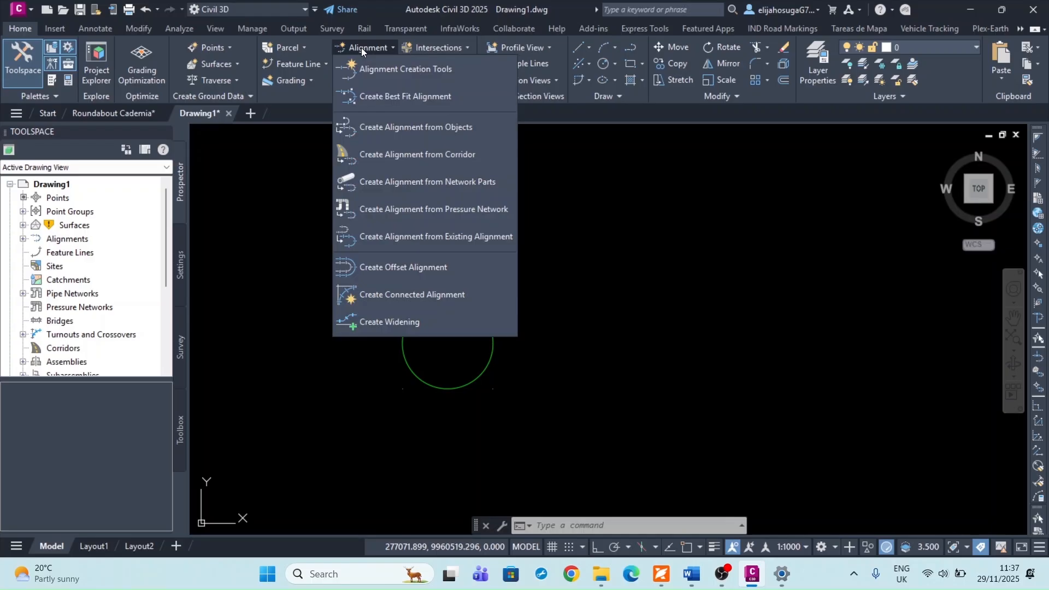
{"action": "left_click", "coordinate": [392, 67]}
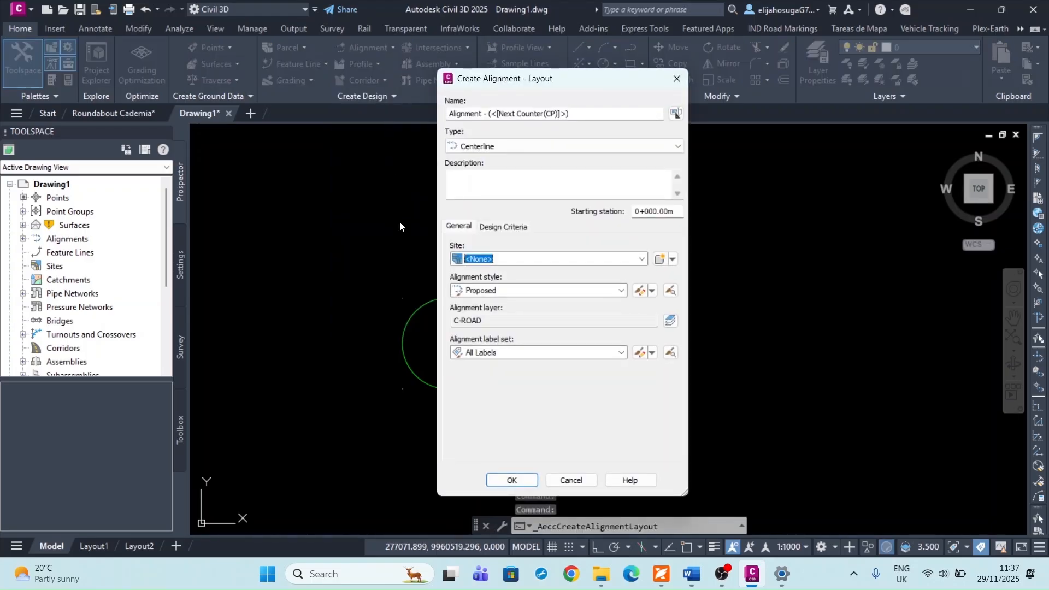
{"action": "left_click_drag", "start_coordinate": [570, 113], "coordinate": [482, 108]}
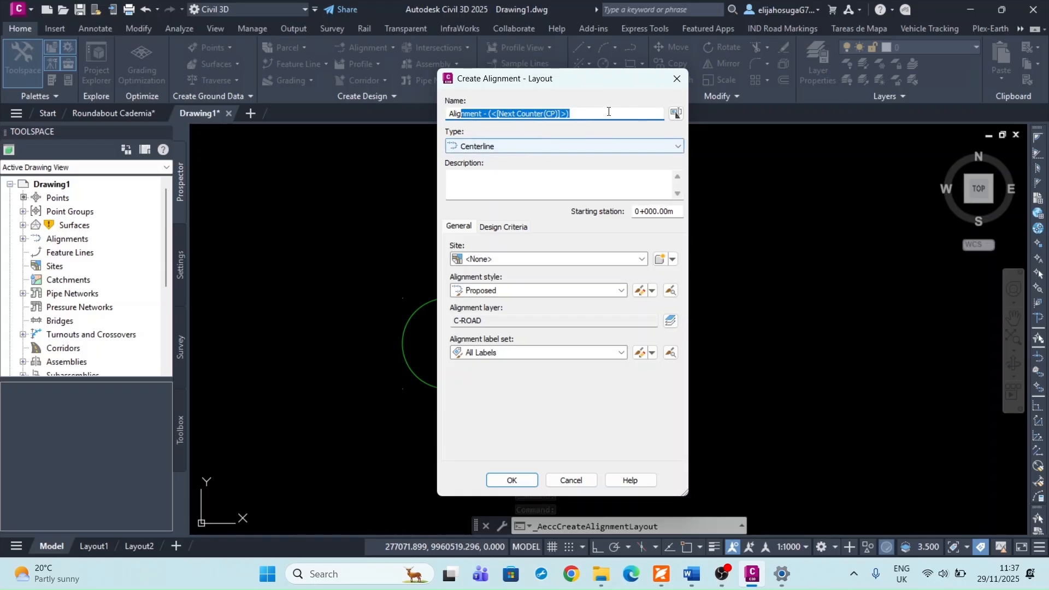
{"action": "key", "text": "BackSpace"}
{"action": "key", "text": "BackSpace"}
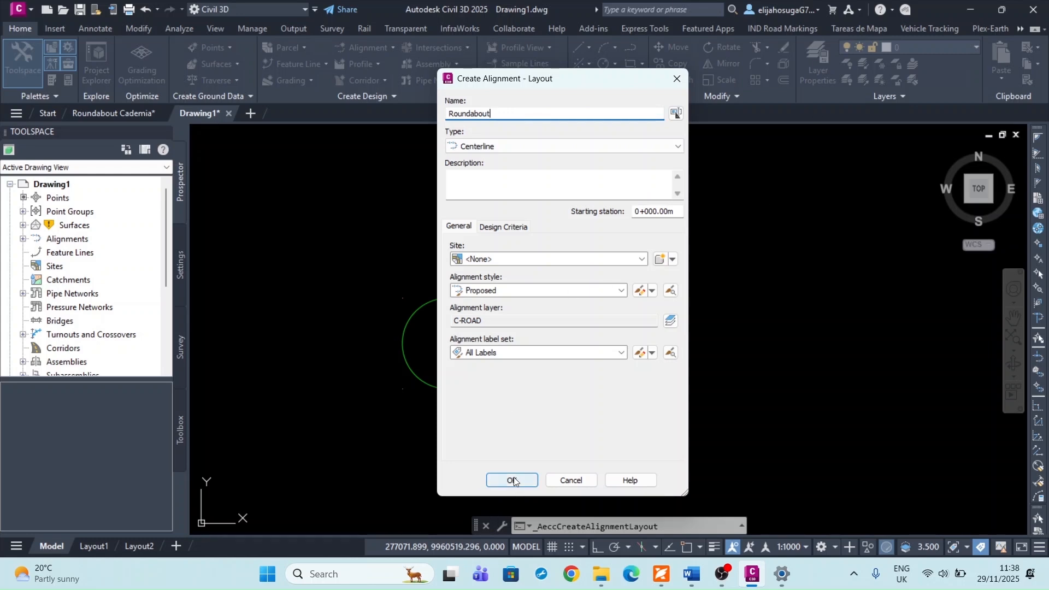
{"action": "left_click", "coordinate": [514, 353]}
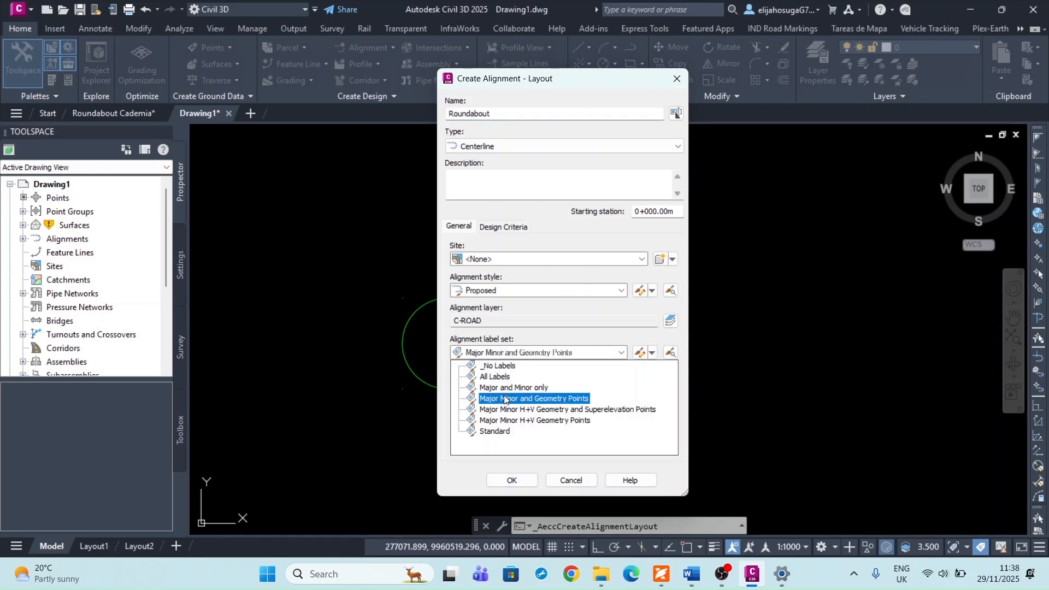
{"action": "left_click", "coordinate": [510, 387]}
{"action": "left_click", "coordinate": [512, 480]}
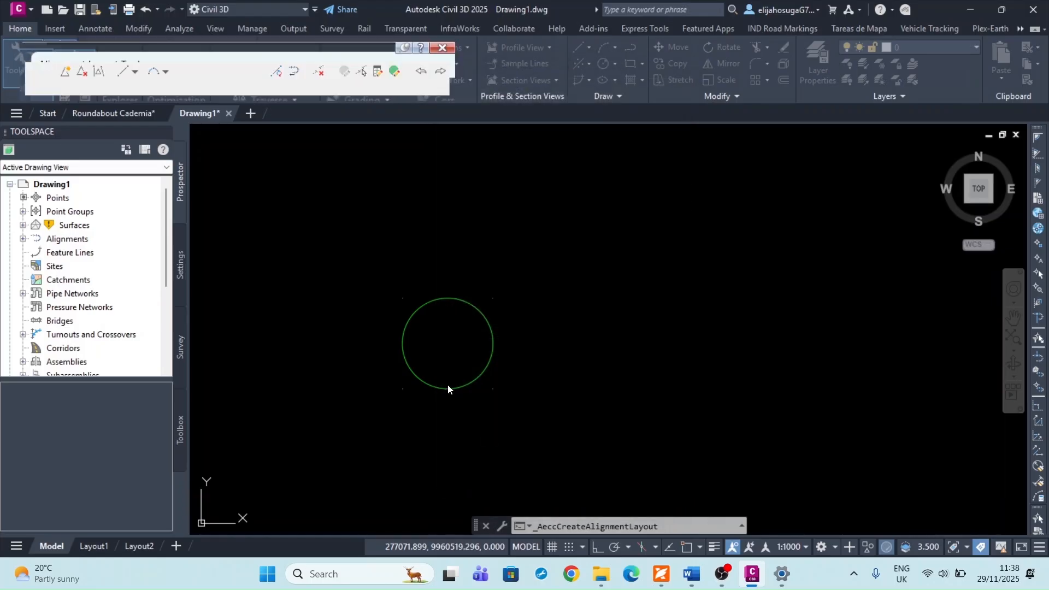
Draw a counterclockwise Fixed Curve (Center point, through point) from the existing circle's center, passing through a point on that circle.
{"action": "left_click", "coordinate": [165, 71]}
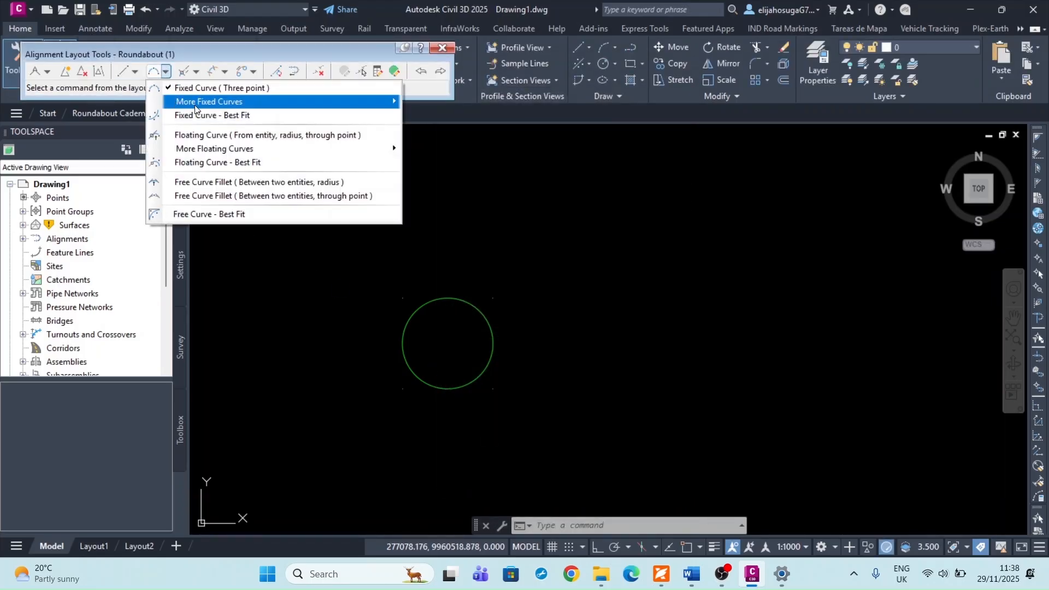
{"action": "mouse_move", "coordinate": [208, 102]}
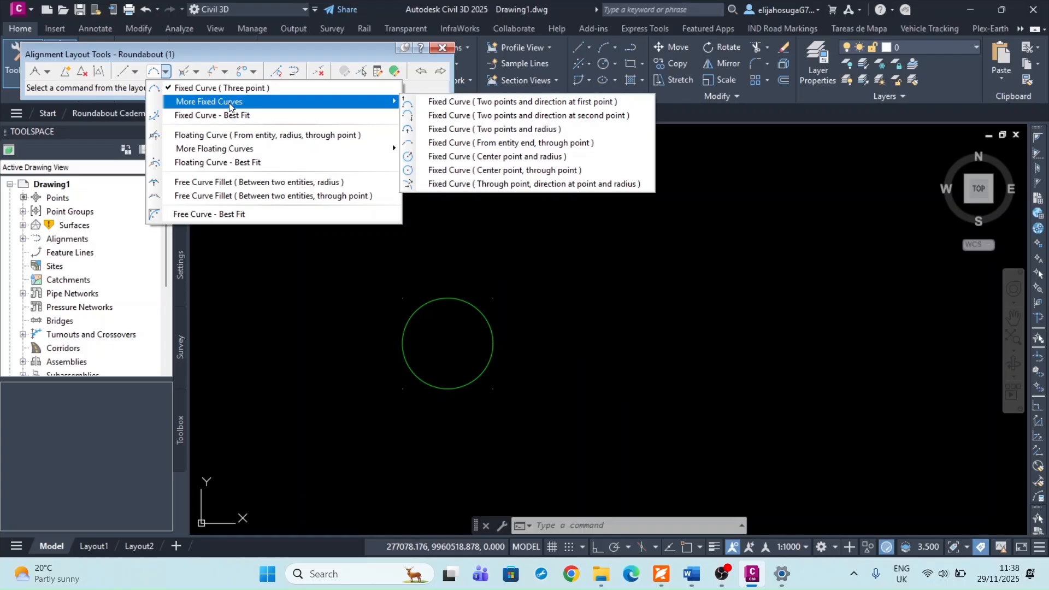
{"action": "left_click", "coordinate": [483, 175]}
{"action": "scroll", "coordinate": [425, 338], "scroll_direction": "up", "scroll_amount": 4}
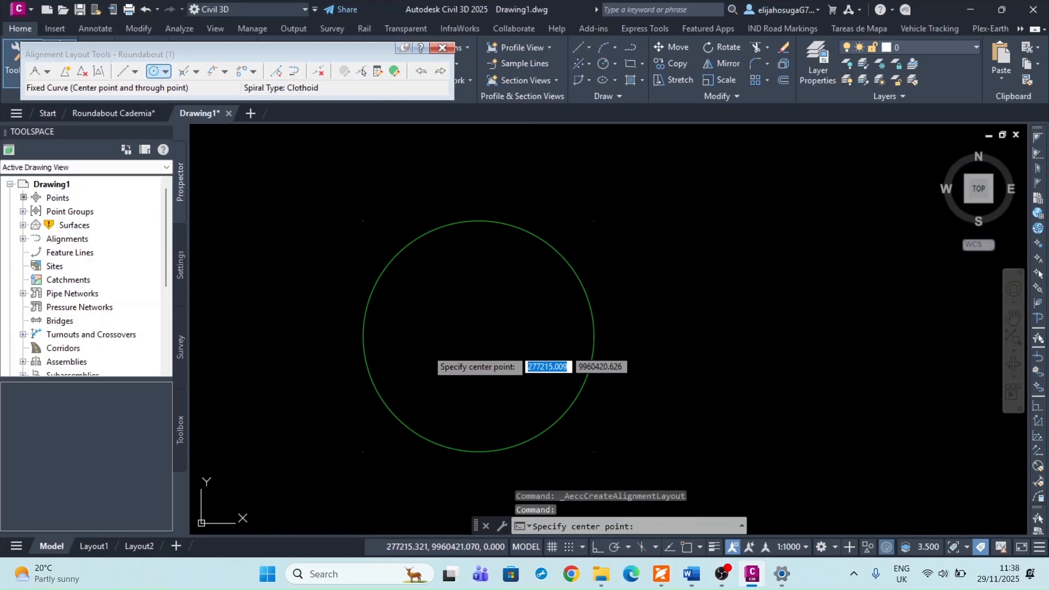
{"action": "right_click", "coordinate": [481, 385], "text": "shift"}
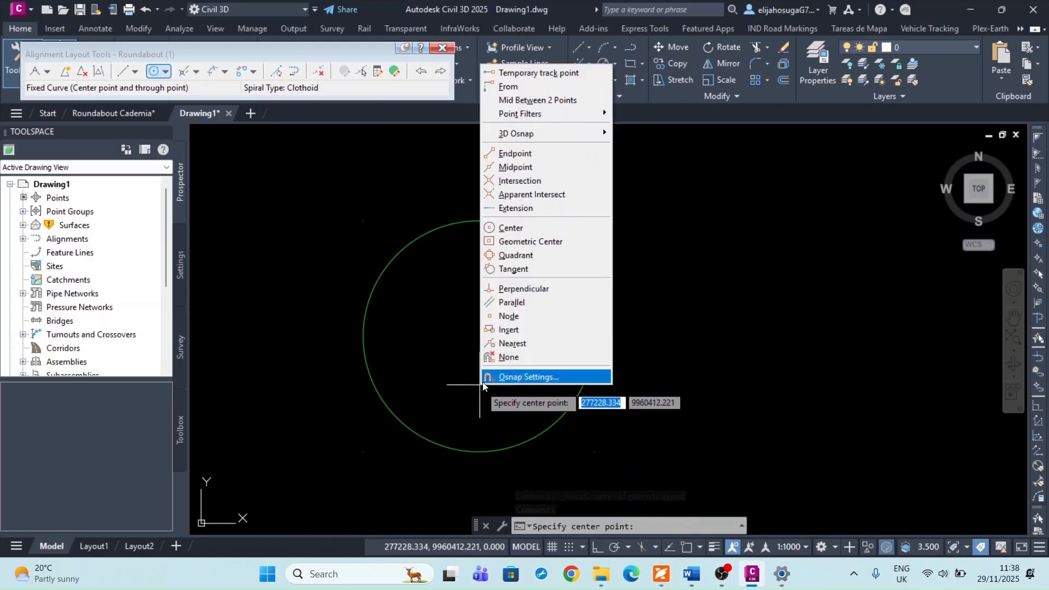
{"action": "left_click", "coordinate": [533, 228]}
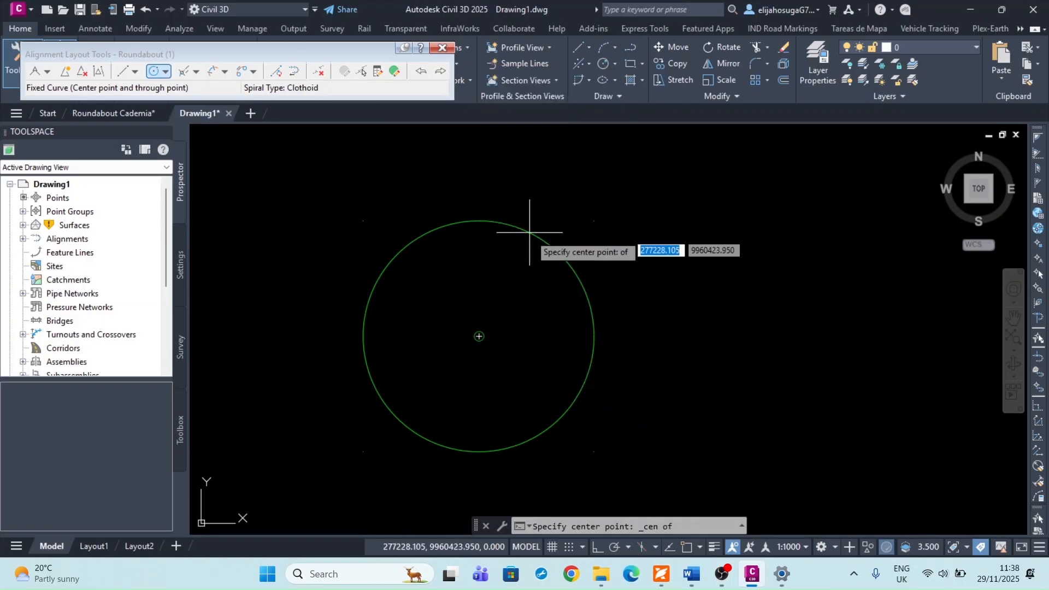
{"action": "left_click", "coordinate": [477, 336]}
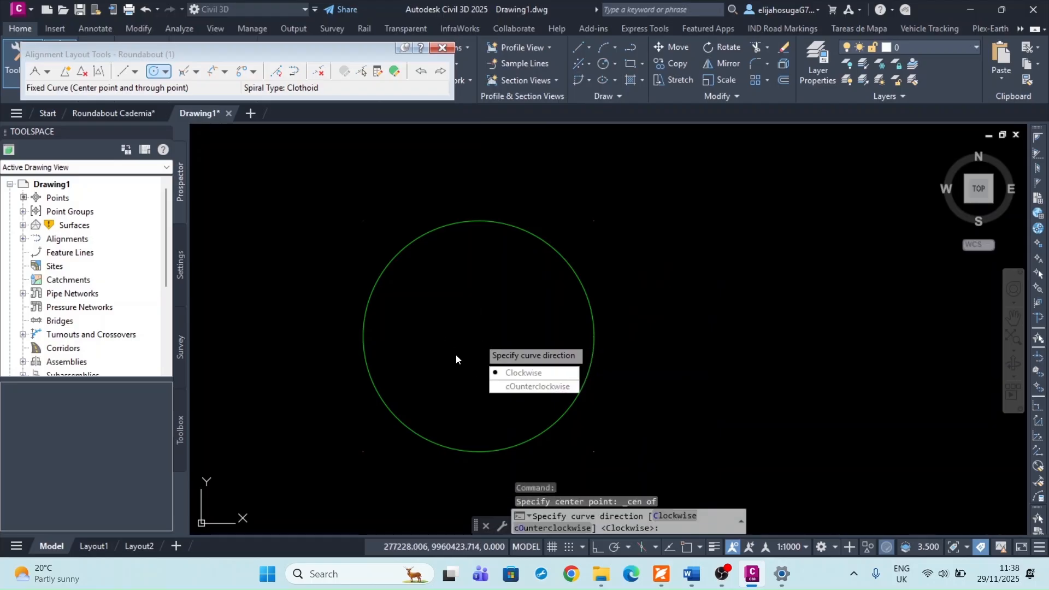
{"action": "left_click", "coordinate": [521, 392]}
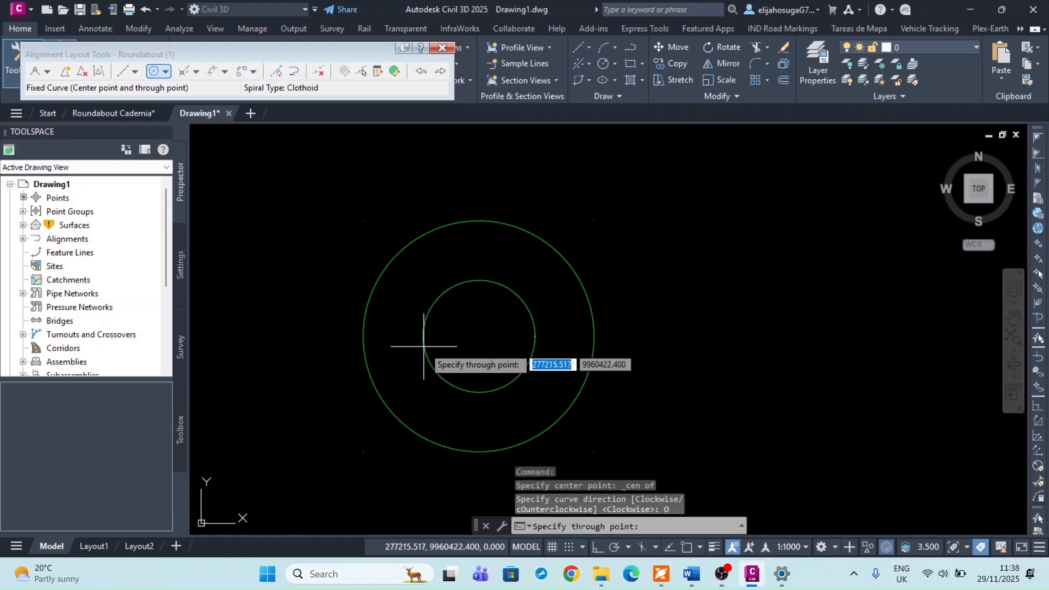
{"action": "left_click", "coordinate": [386, 408]}
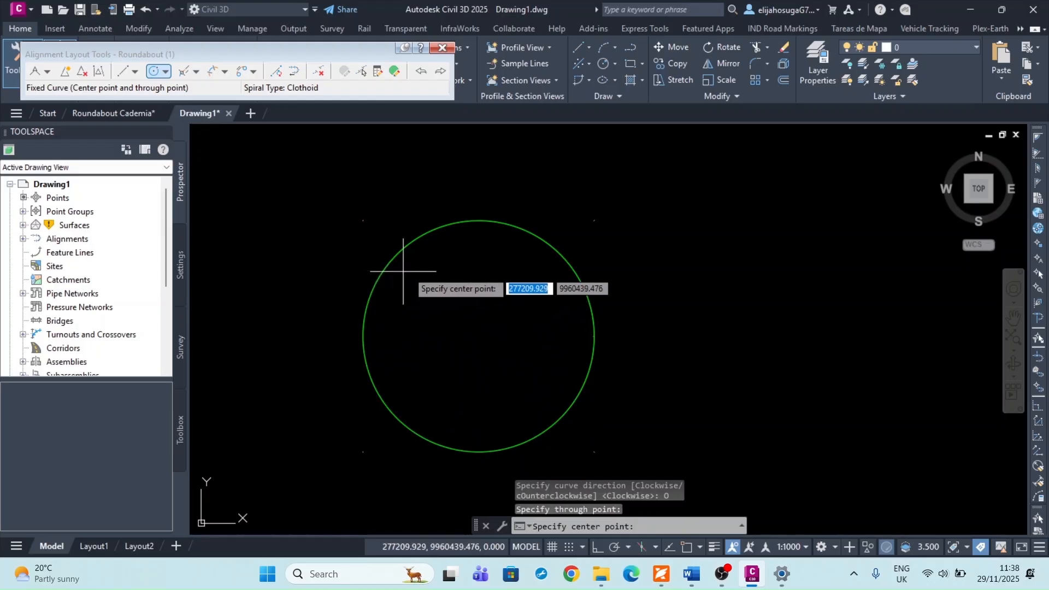
{"action": "key", "text": "Escape"}
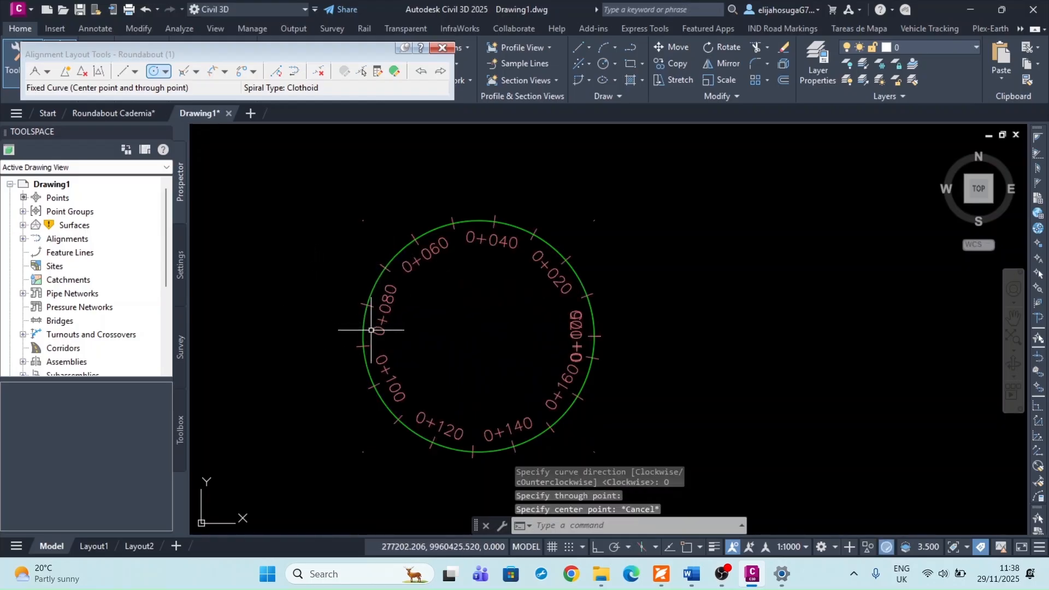
Select the original pasted circular alignment from the two overlapping ones and erase it, keeping the newly drawn alignment.
{"action": "mouse_move", "coordinate": [362, 327]}
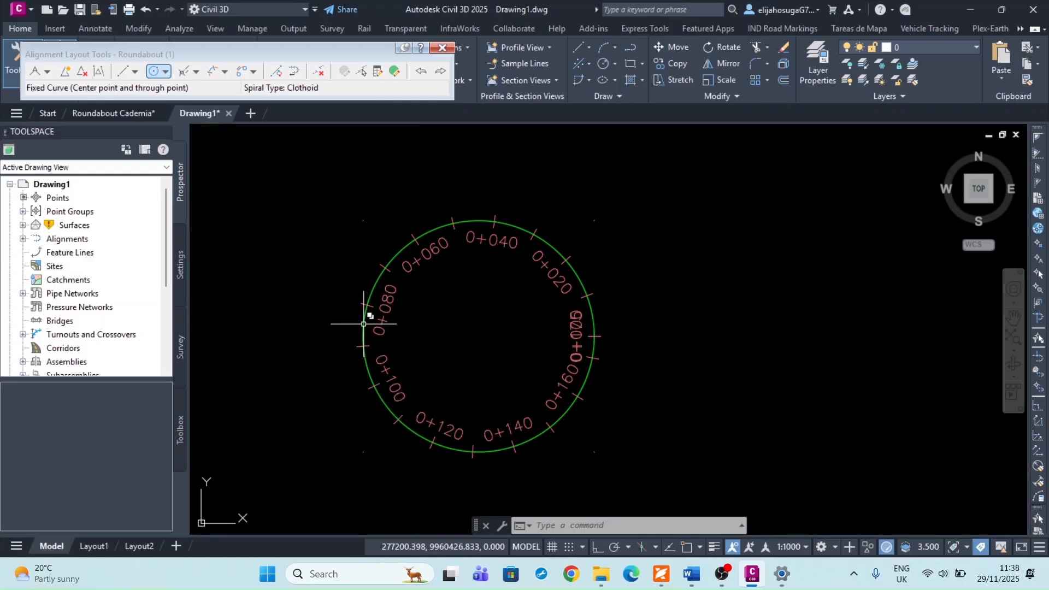
{"action": "left_click", "coordinate": [362, 322]}
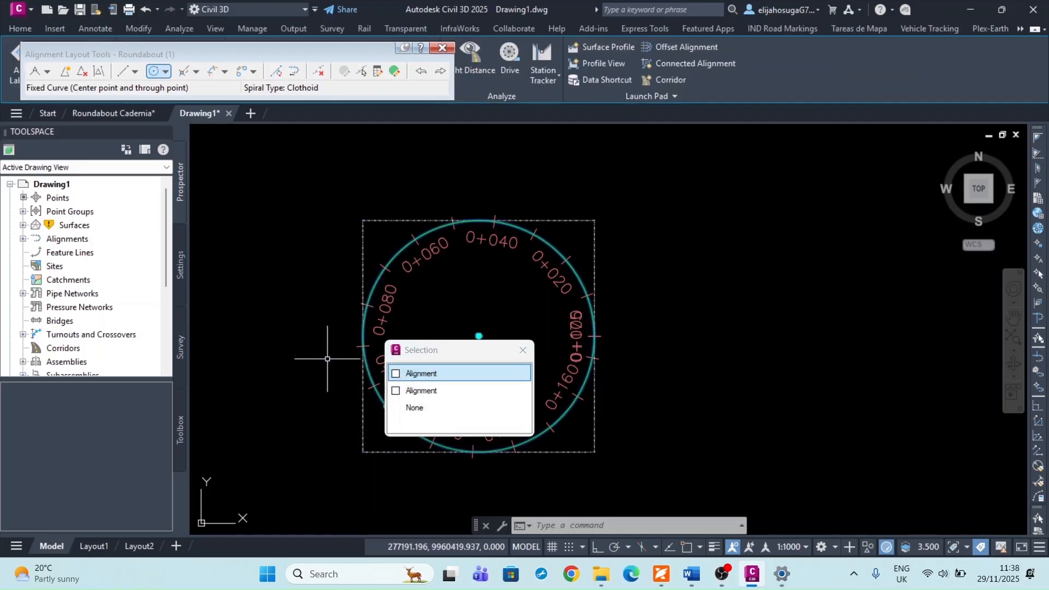
{"action": "left_click", "coordinate": [429, 392]}
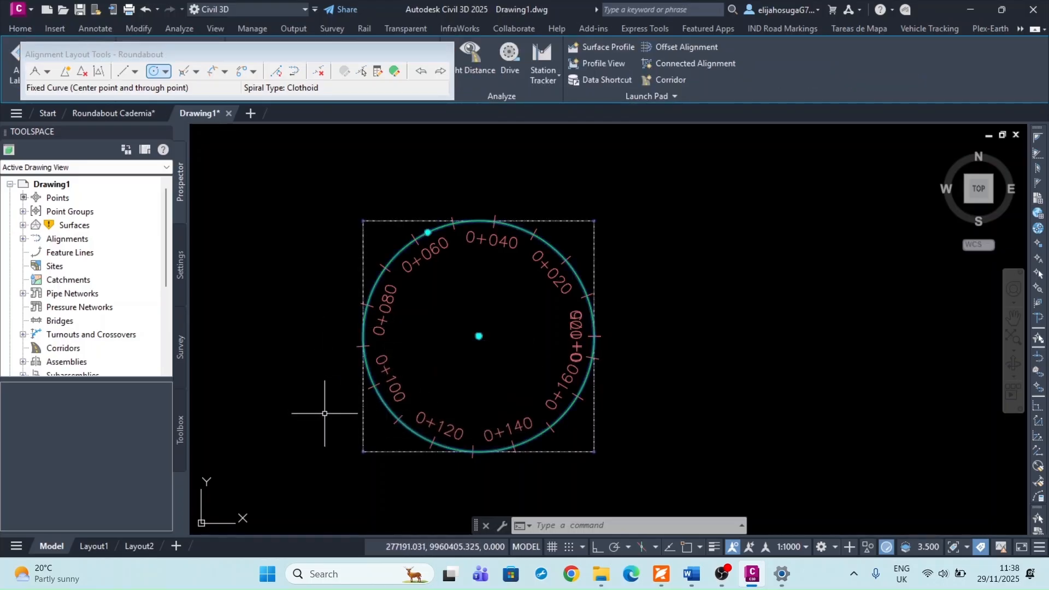
{"action": "key", "text": "Escape"}
{"action": "key", "text": "Escape"}
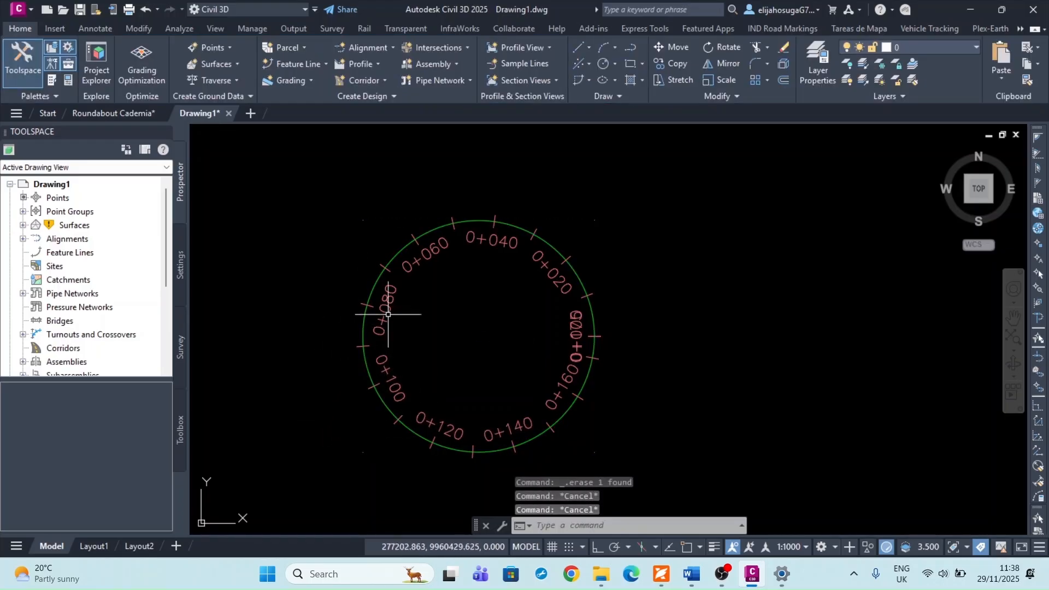
Try an annotation scale of 1:200 for the alignment's station labels and settle on 1:500.
{"action": "scroll", "coordinate": [399, 320], "scroll_direction": "down", "scroll_amount": 5}
{"action": "scroll", "coordinate": [398, 319], "scroll_direction": "up", "scroll_amount": 8}
{"action": "scroll", "coordinate": [403, 328], "scroll_direction": "down", "scroll_amount": 4}
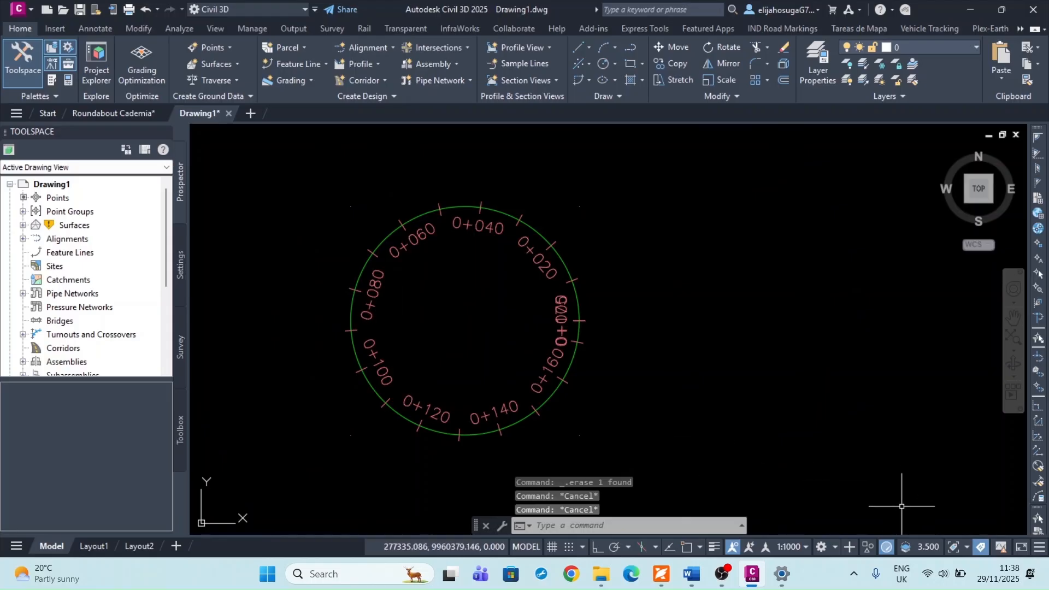
{"action": "left_click", "coordinate": [792, 546]}
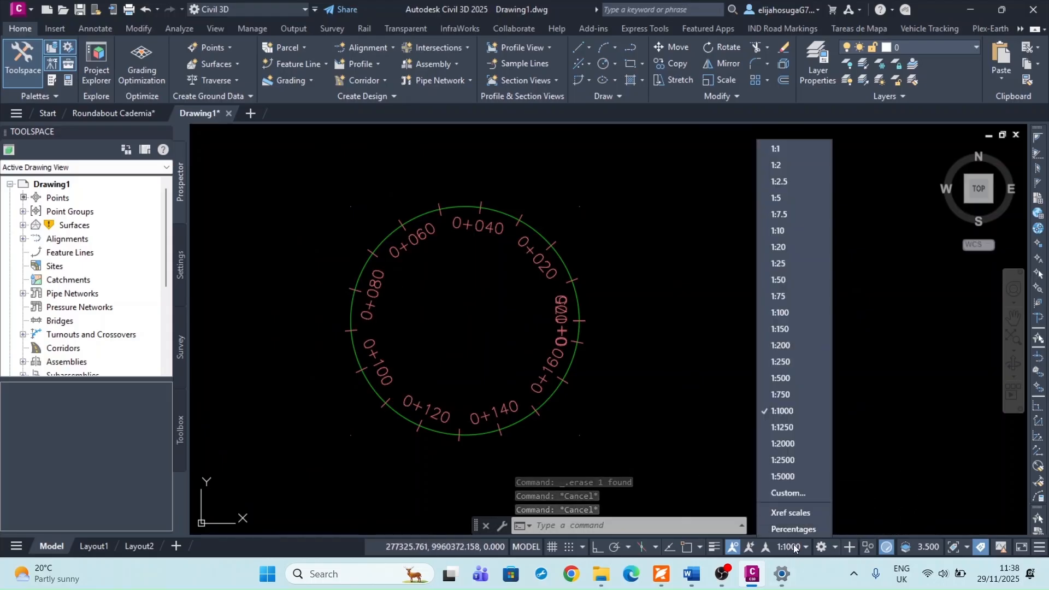
{"action": "left_click", "coordinate": [785, 347]}
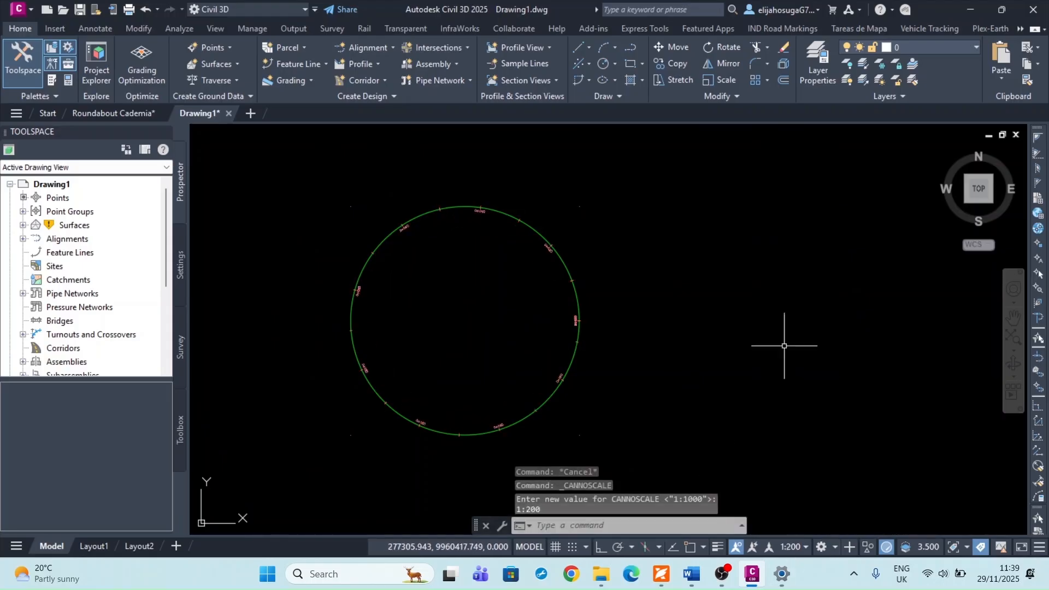
{"action": "left_click", "coordinate": [802, 549]}
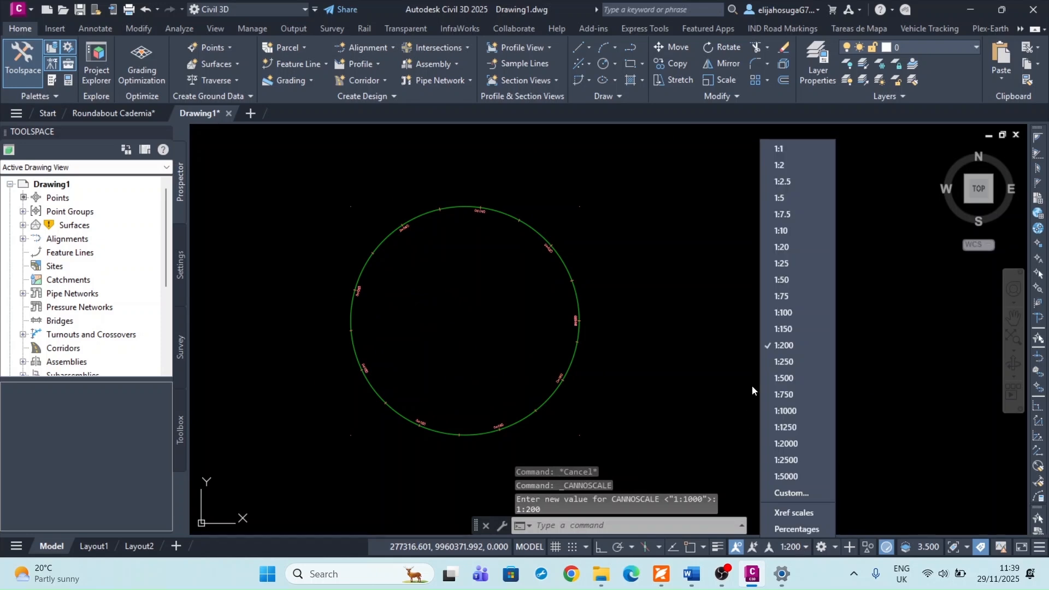
{"action": "left_click", "coordinate": [786, 376]}
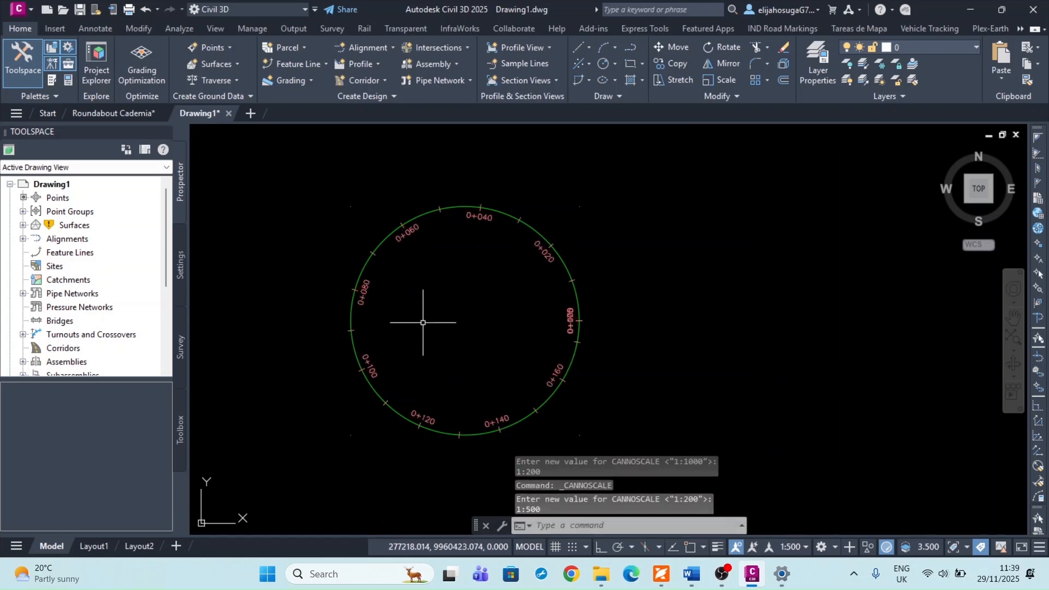
Examine the overlapping start and end station labels and the station labelling around the circular alignment.
{"action": "scroll", "coordinate": [566, 355], "scroll_direction": "up", "scroll_amount": 5}
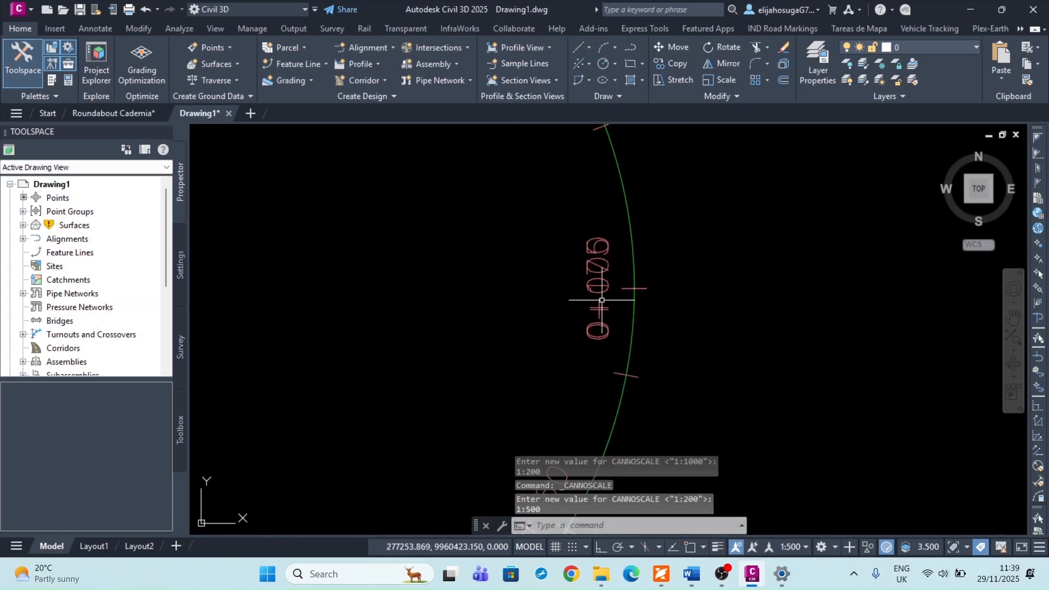
{"action": "scroll", "coordinate": [636, 280], "scroll_direction": "up", "scroll_amount": 6}
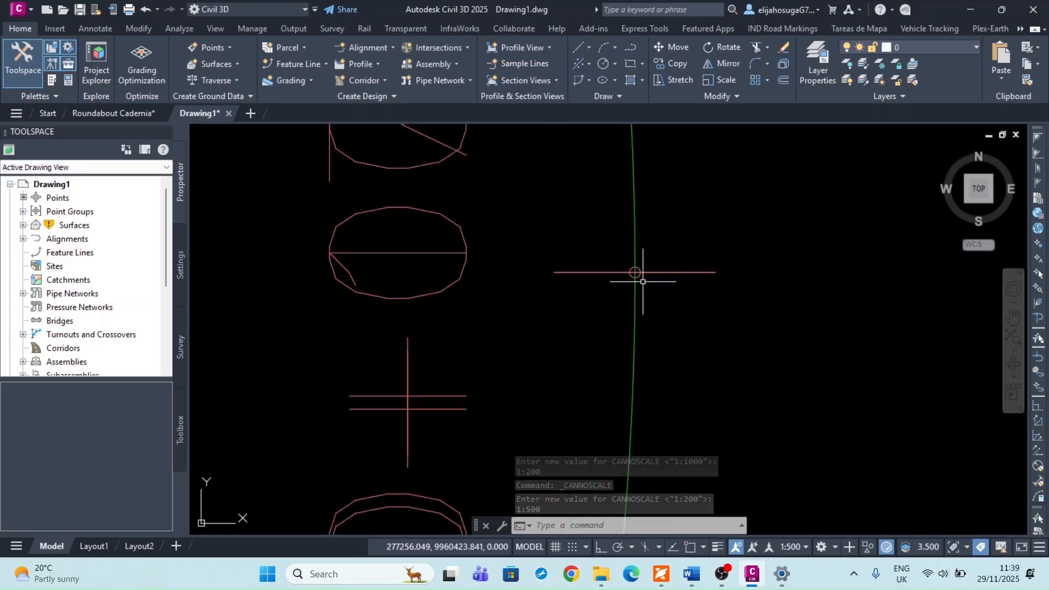
{"action": "scroll", "coordinate": [630, 271], "scroll_direction": "down", "scroll_amount": 5}
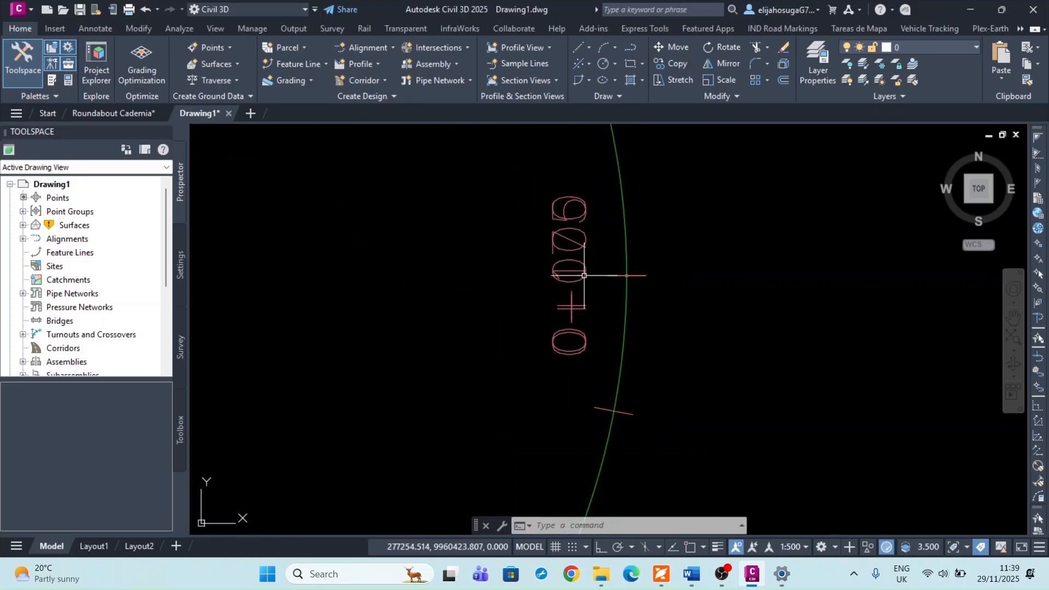
{"action": "scroll", "coordinate": [585, 276], "scroll_direction": "down", "scroll_amount": 8}
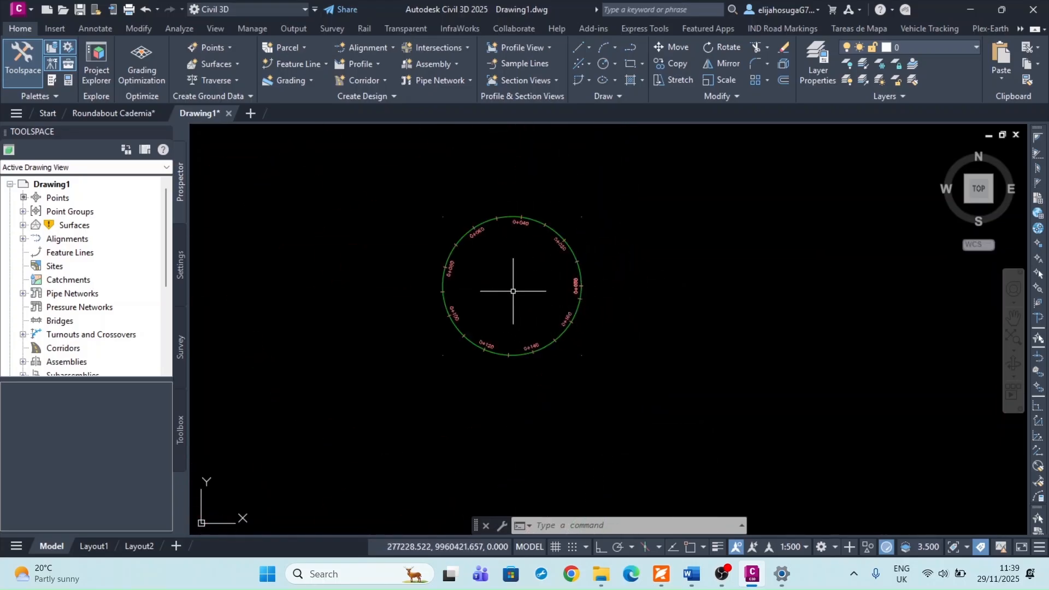
{"action": "scroll", "coordinate": [461, 273], "scroll_direction": "down", "scroll_amount": 4}
{"action": "scroll", "coordinate": [474, 232], "scroll_direction": "up", "scroll_amount": 8}
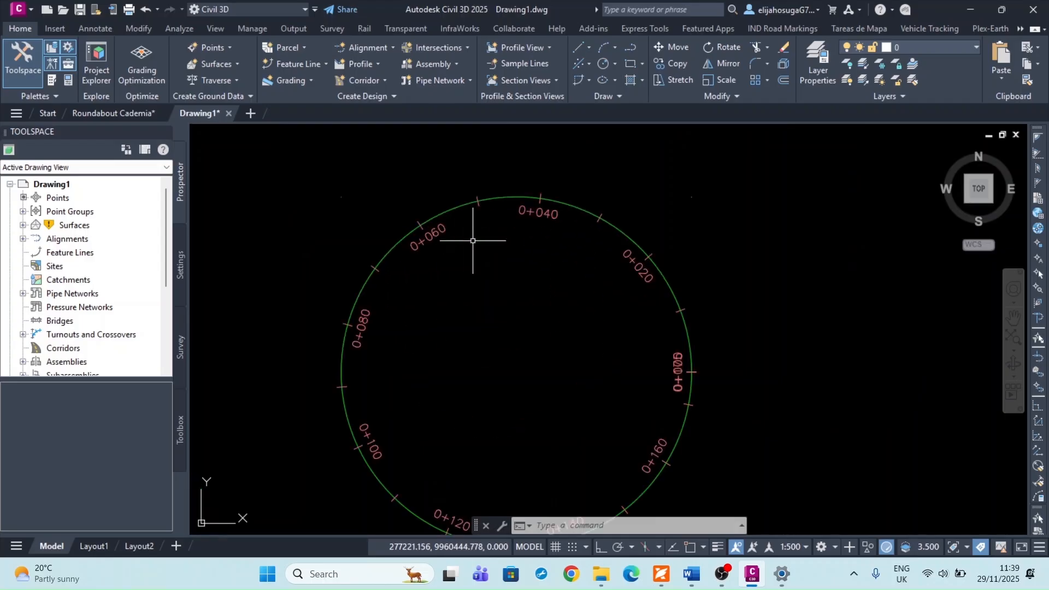
{"action": "scroll", "coordinate": [465, 262], "scroll_direction": "down", "scroll_amount": 5}
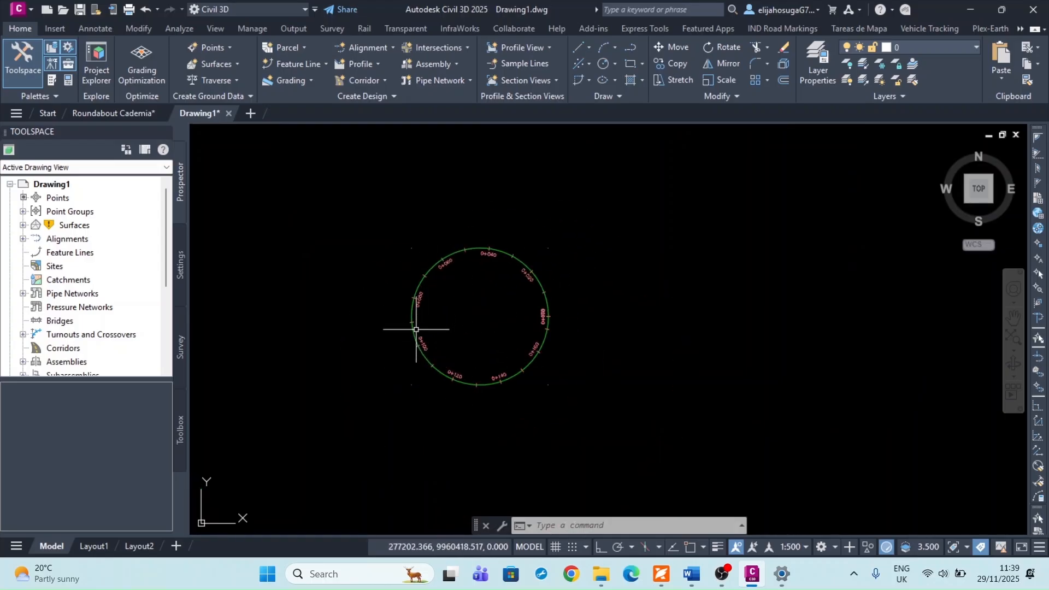
Examine the reference roundabout, its four approach roads and their station labels in the Roundabout Cademia drawing.
{"action": "scroll", "coordinate": [442, 334], "scroll_direction": "down", "scroll_amount": 5}
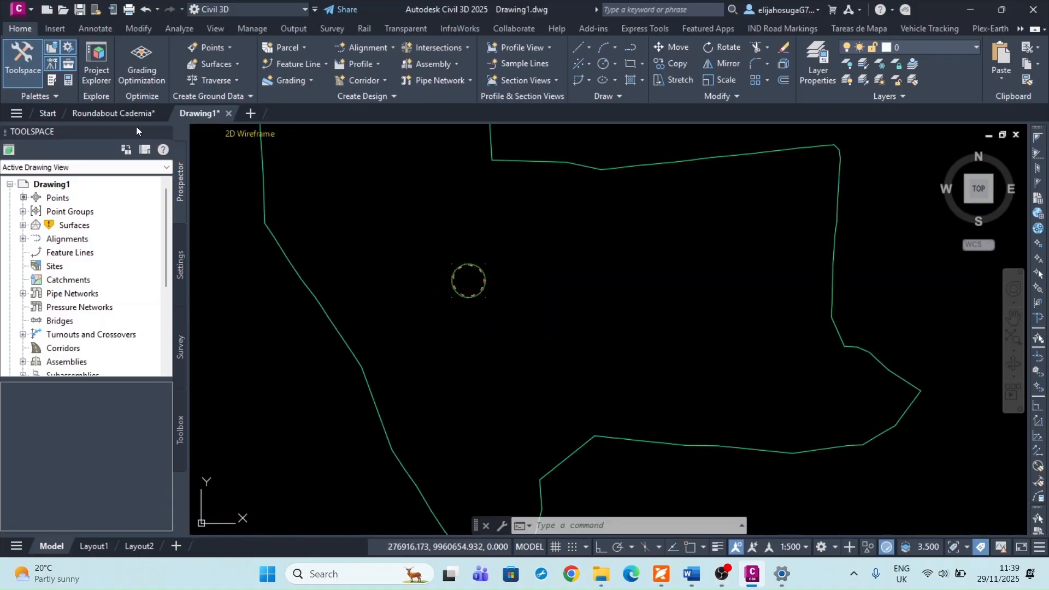
{"action": "left_click", "coordinate": [144, 108]}
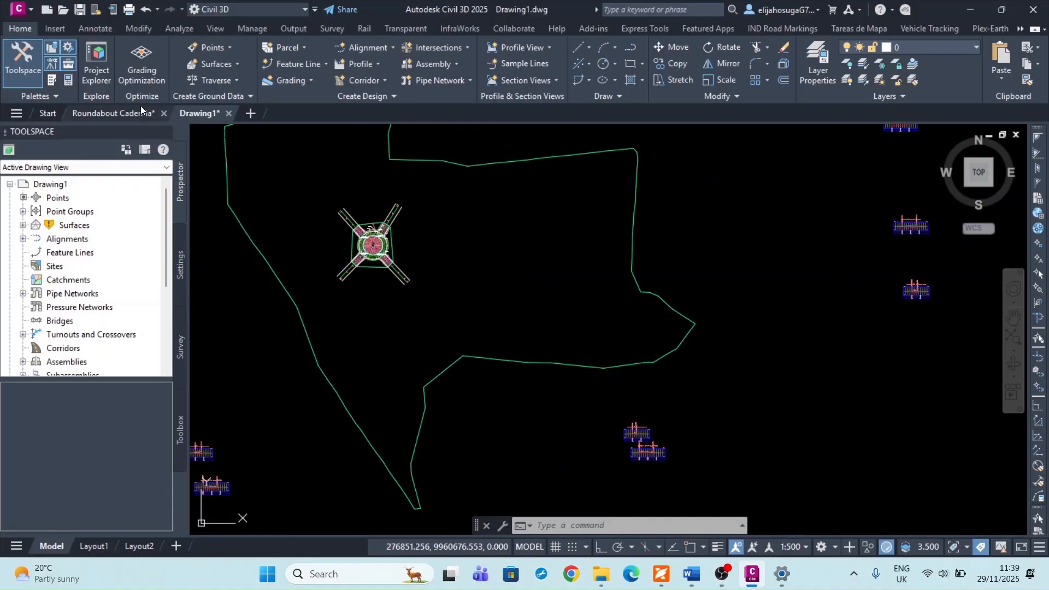
{"action": "scroll", "coordinate": [362, 235], "scroll_direction": "up", "scroll_amount": 7}
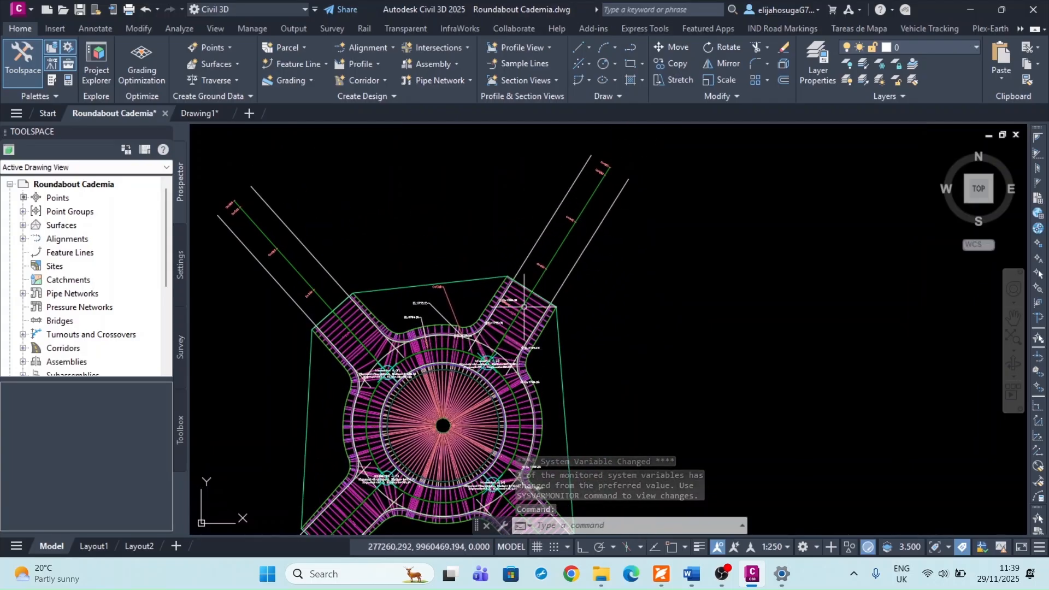
{"action": "scroll", "coordinate": [281, 224], "scroll_direction": "down", "scroll_amount": 4}
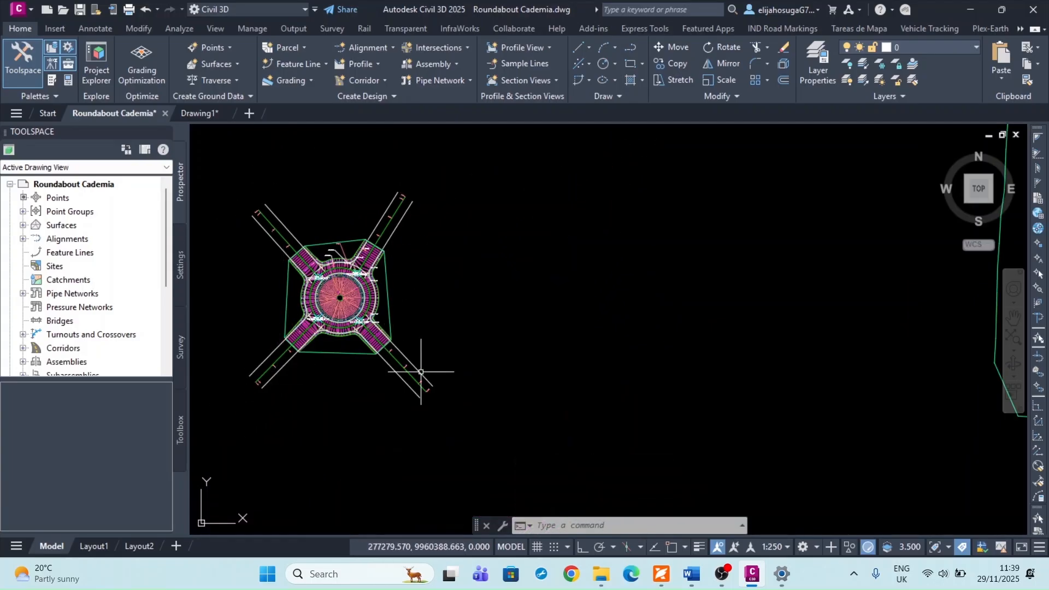
{"action": "scroll", "coordinate": [430, 403], "scroll_direction": "up", "scroll_amount": 6}
{"action": "scroll", "coordinate": [425, 354], "scroll_direction": "down", "scroll_amount": 2}
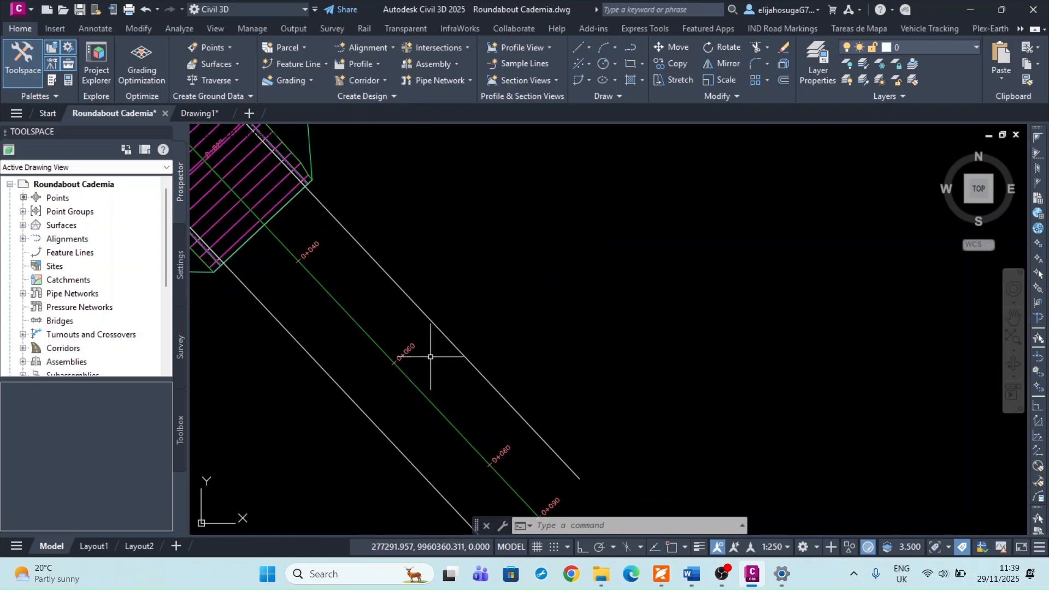
{"action": "scroll", "coordinate": [430, 357], "scroll_direction": "down", "scroll_amount": 3}
{"action": "scroll", "coordinate": [424, 349], "scroll_direction": "up", "scroll_amount": 3}
{"action": "scroll", "coordinate": [421, 339], "scroll_direction": "down", "scroll_amount": 2}
{"action": "scroll", "coordinate": [429, 328], "scroll_direction": "up", "scroll_amount": 4}
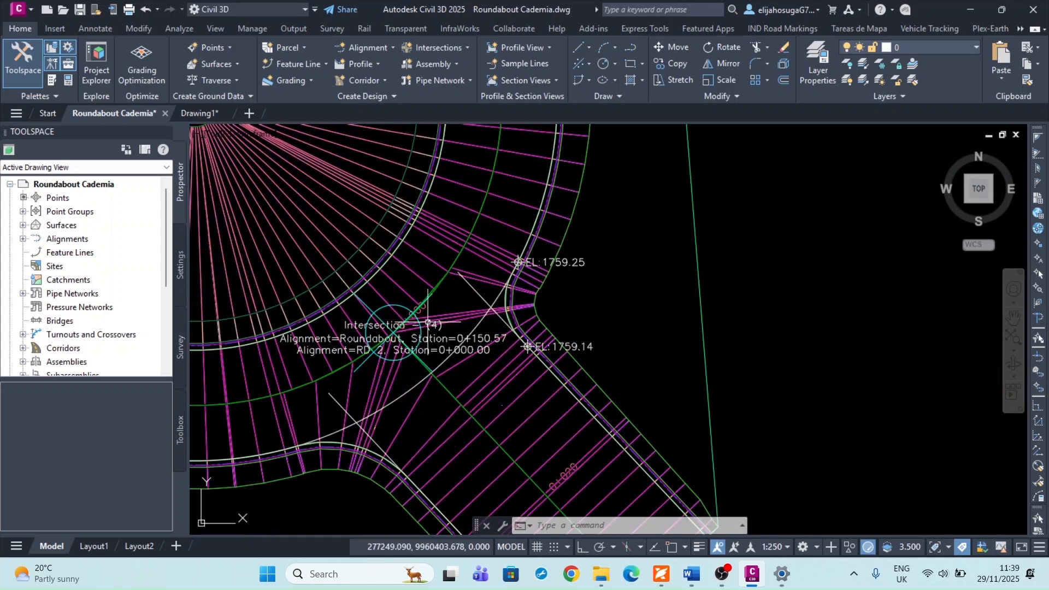
{"action": "scroll", "coordinate": [427, 322], "scroll_direction": "up", "scroll_amount": 1}
{"action": "scroll", "coordinate": [431, 333], "scroll_direction": "down", "scroll_amount": 6}
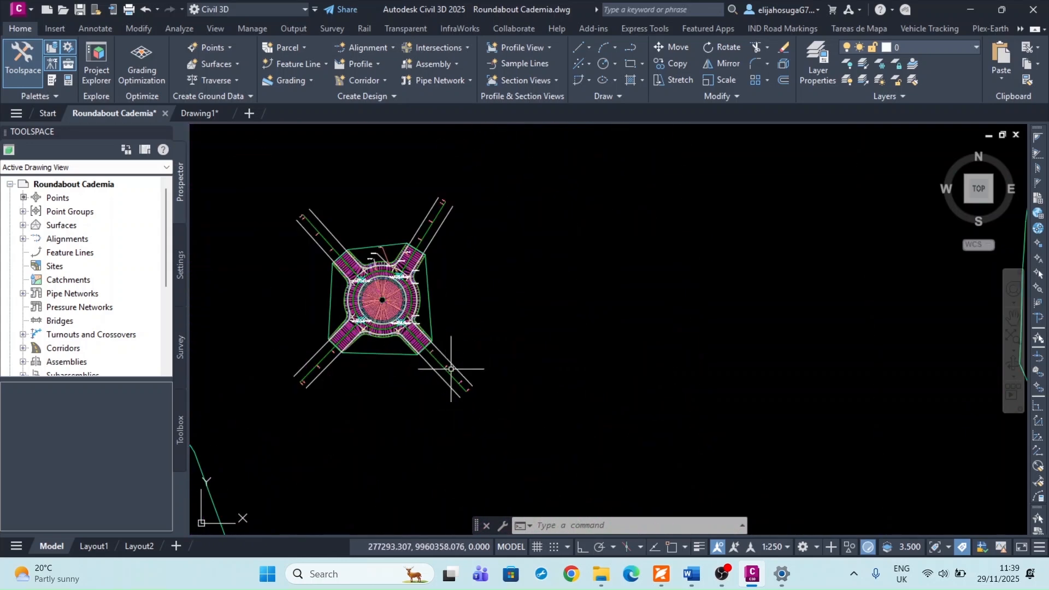
{"action": "scroll", "coordinate": [480, 417], "scroll_direction": "up", "scroll_amount": 5}
{"action": "scroll", "coordinate": [503, 417], "scroll_direction": "down", "scroll_amount": 4}
{"action": "scroll", "coordinate": [513, 432], "scroll_direction": "up", "scroll_amount": 4}
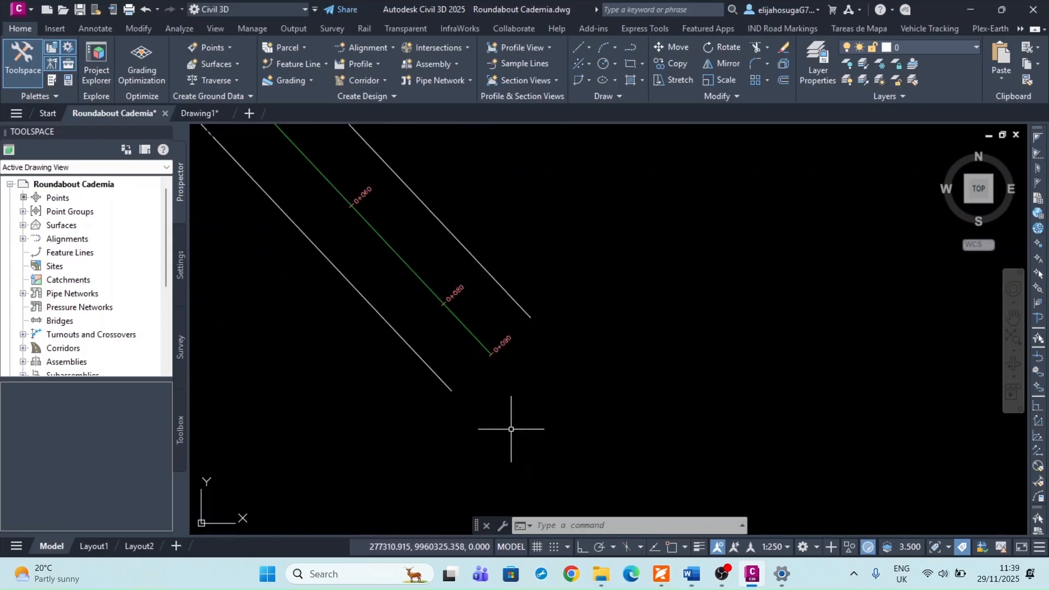
{"action": "scroll", "coordinate": [495, 371], "scroll_direction": "down", "scroll_amount": 5}
{"action": "scroll", "coordinate": [508, 250], "scroll_direction": "up", "scroll_amount": 5}
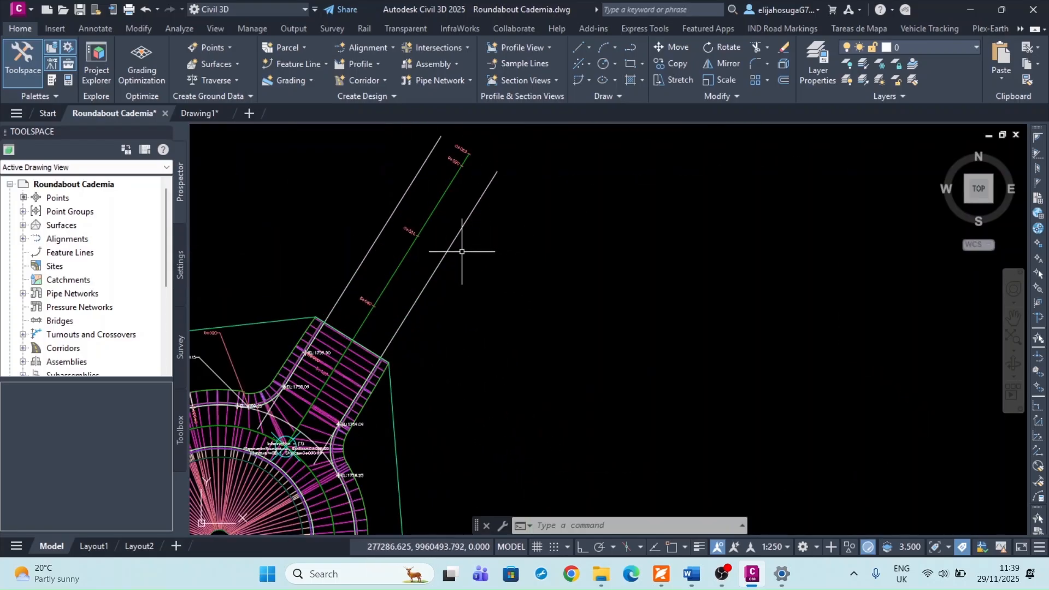
{"action": "scroll", "coordinate": [462, 252], "scroll_direction": "down", "scroll_amount": 5}
In Drawing1, create a Centerline alignment layout named RD1 with the Proposed style and the Major and Minor only label set.
{"action": "left_click", "coordinate": [200, 113]}
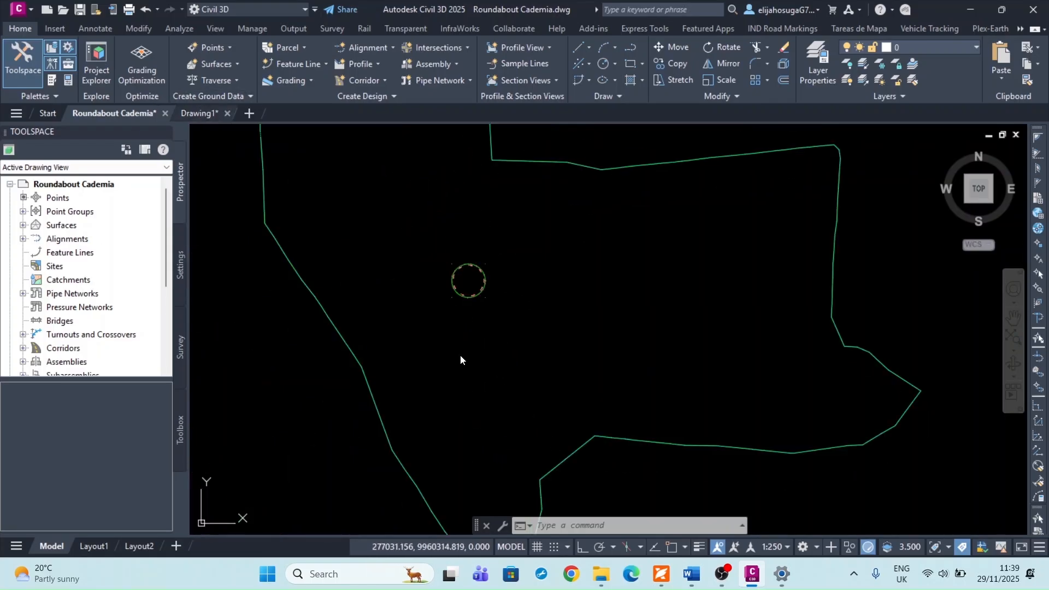
{"action": "scroll", "coordinate": [470, 342], "scroll_direction": "up", "scroll_amount": 3}
{"action": "scroll", "coordinate": [492, 306], "scroll_direction": "down", "scroll_amount": 3}
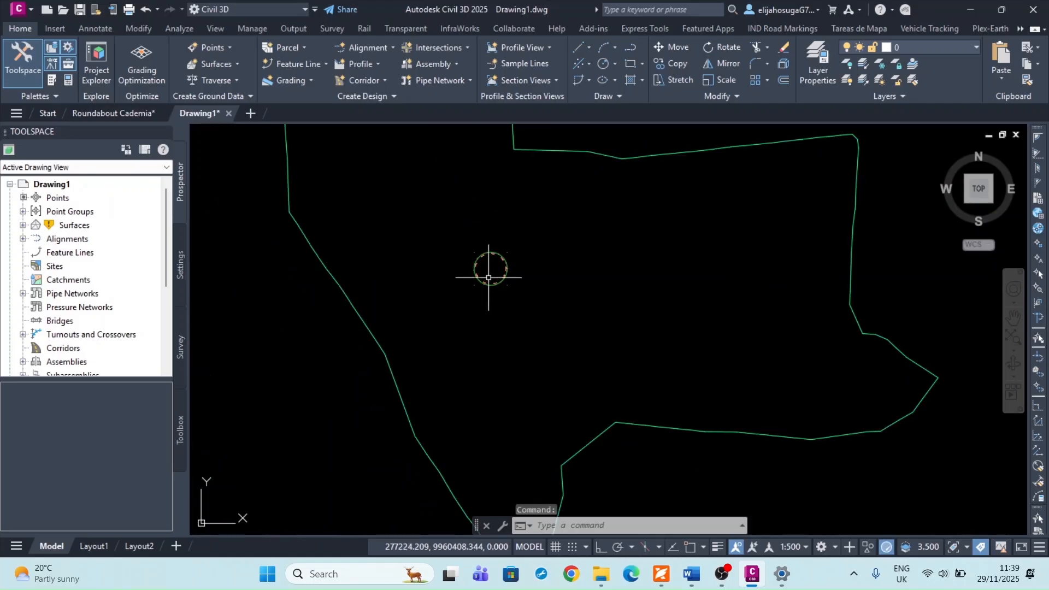
{"action": "scroll", "coordinate": [498, 289], "scroll_direction": "up", "scroll_amount": 5}
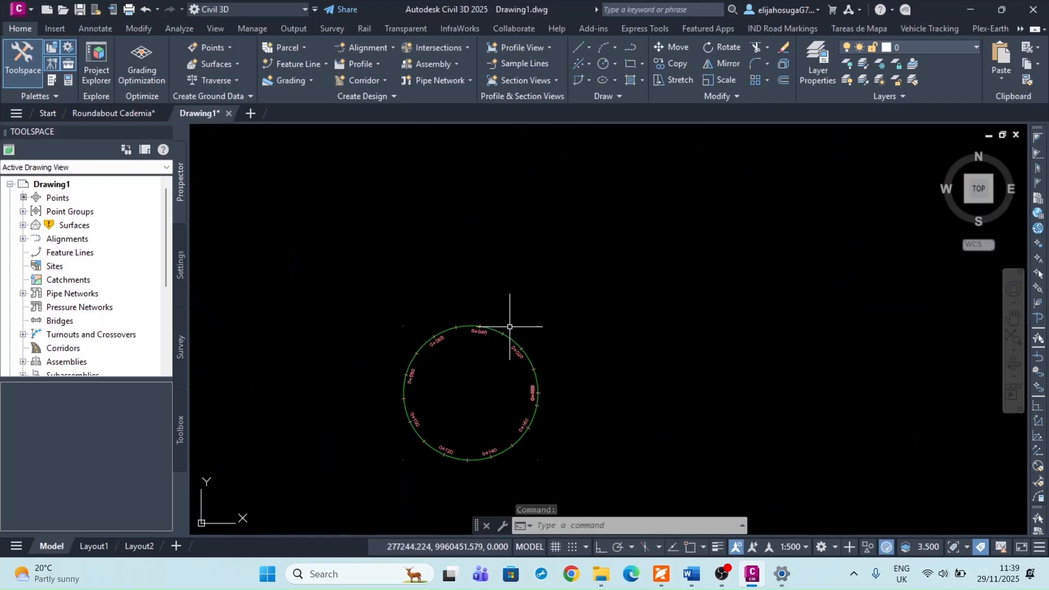
{"action": "left_click", "coordinate": [369, 48]}
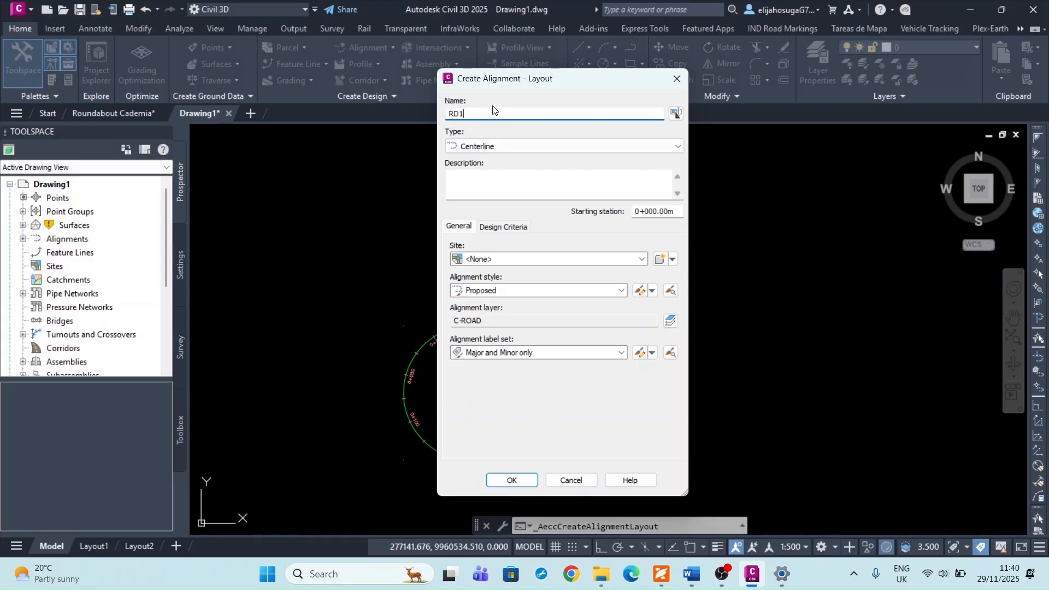
{"action": "left_click", "coordinate": [519, 482]}
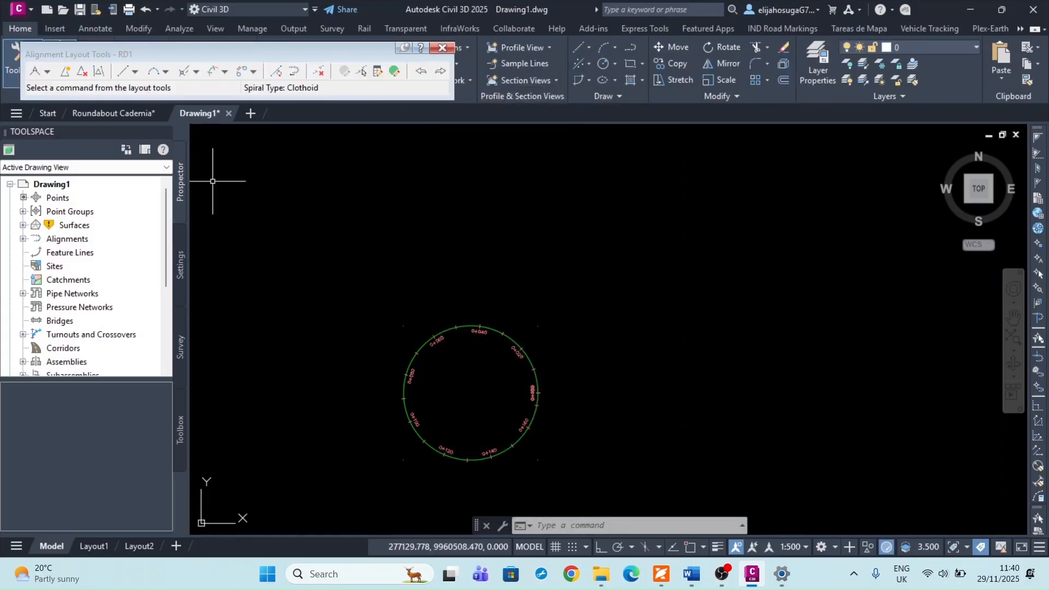
Make Tangent-Tangent (With curves) the layout tool for RD1 and leave the command without placing a point.
{"action": "left_click", "coordinate": [48, 71]}
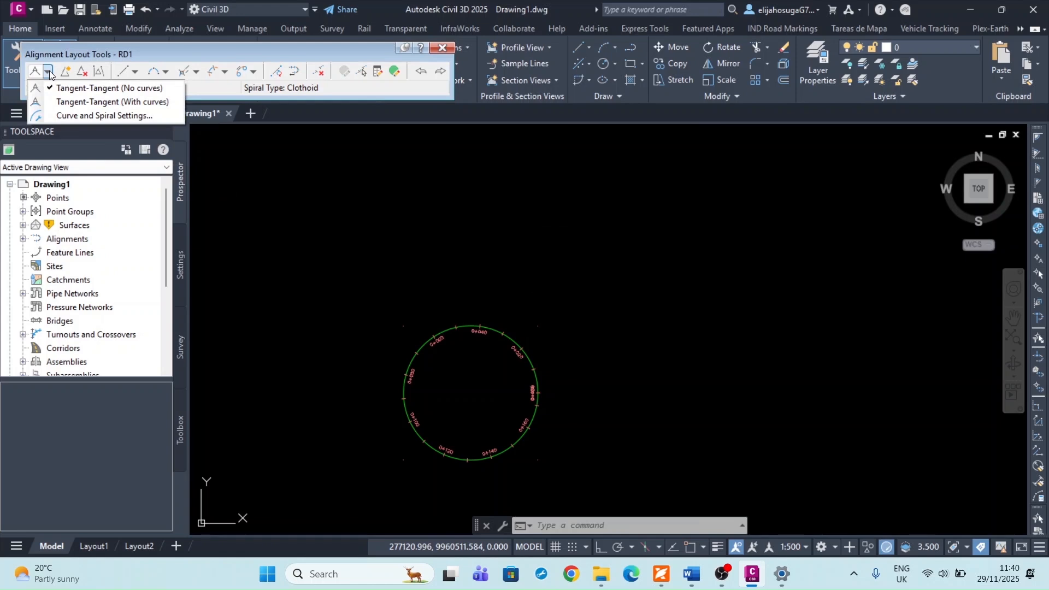
{"action": "left_click", "coordinate": [72, 103]}
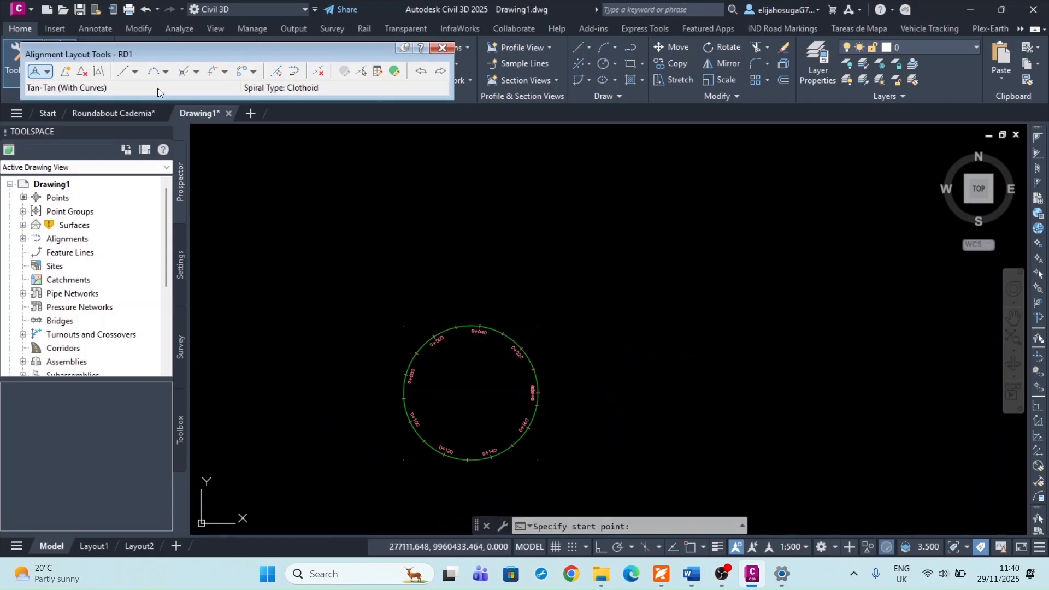
{"action": "key", "text": "Escape"}
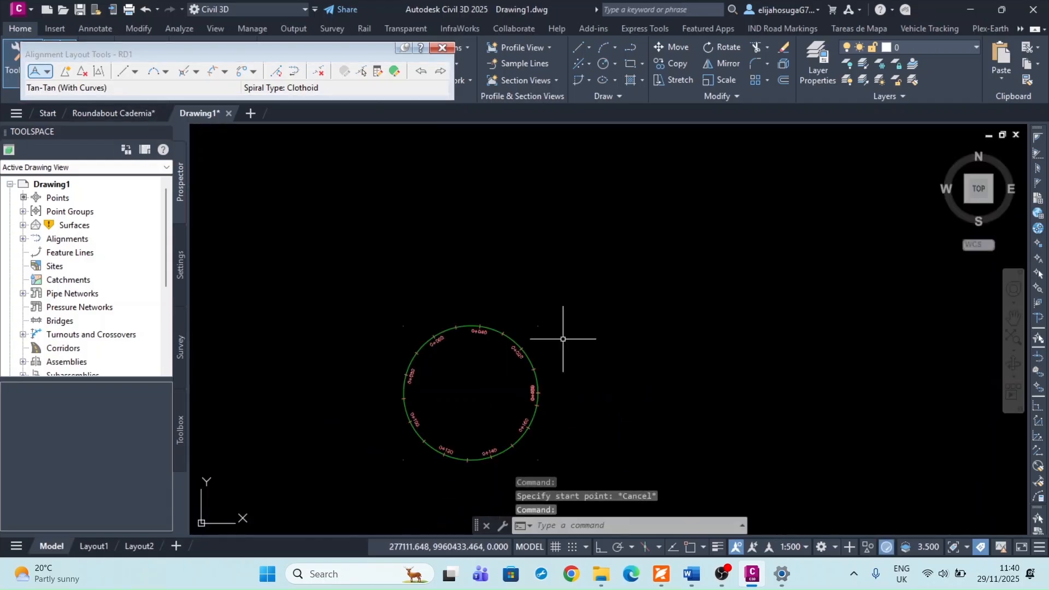
Review the reference roundabout and the Layout2 sheet in Roundabout Cademia, and return to Drawing1.
{"action": "left_click", "coordinate": [143, 113]}
{"action": "scroll", "coordinate": [434, 272], "scroll_direction": "up", "scroll_amount": 5}
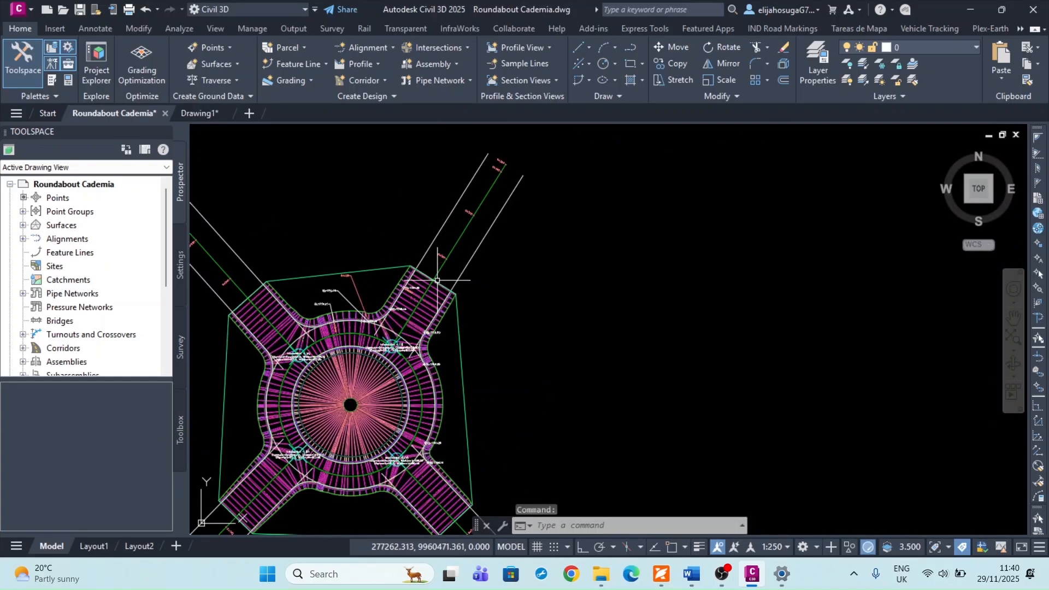
{"action": "scroll", "coordinate": [427, 321], "scroll_direction": "down", "scroll_amount": 6}
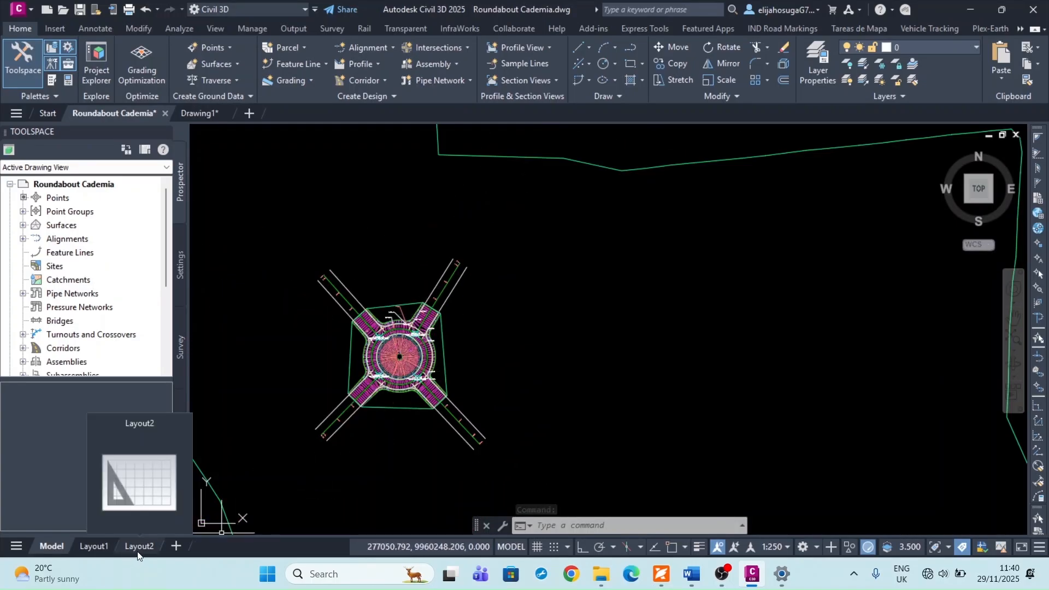
{"action": "left_click", "coordinate": [140, 551]}
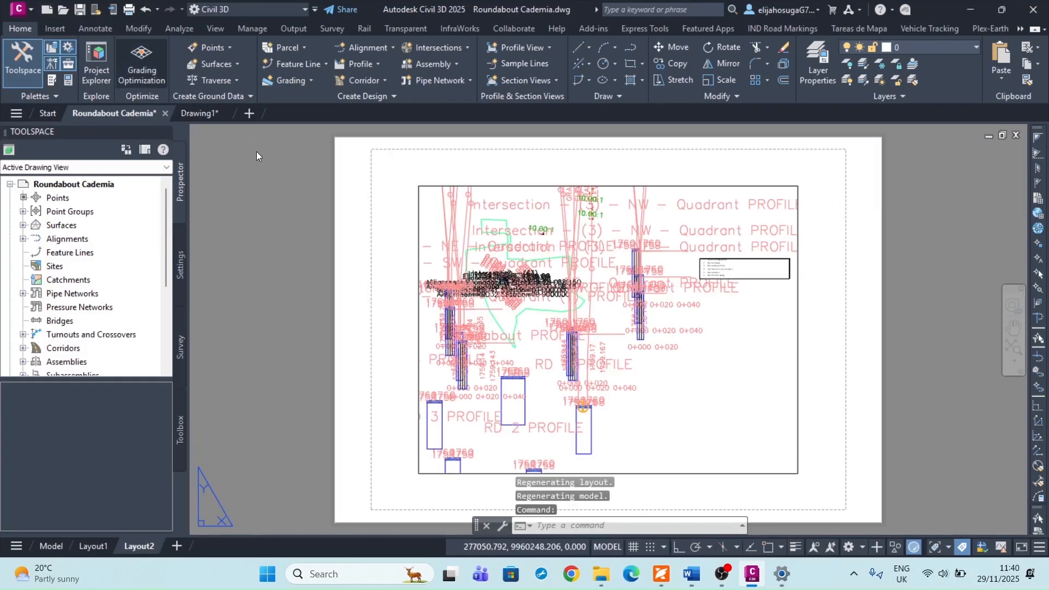
{"action": "left_click", "coordinate": [200, 113]}
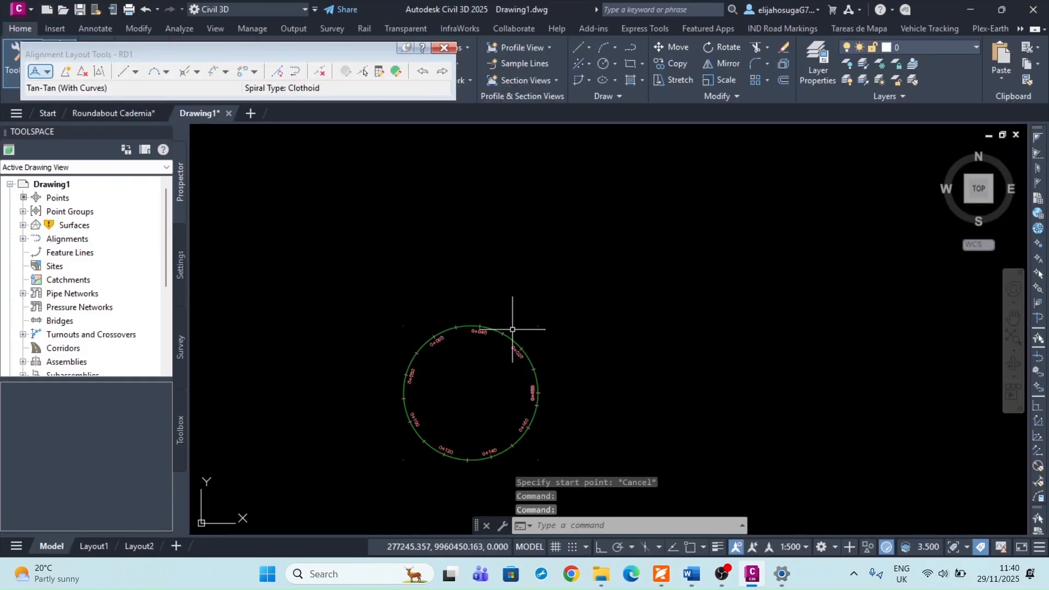
{"action": "left_click", "coordinate": [34, 71]}
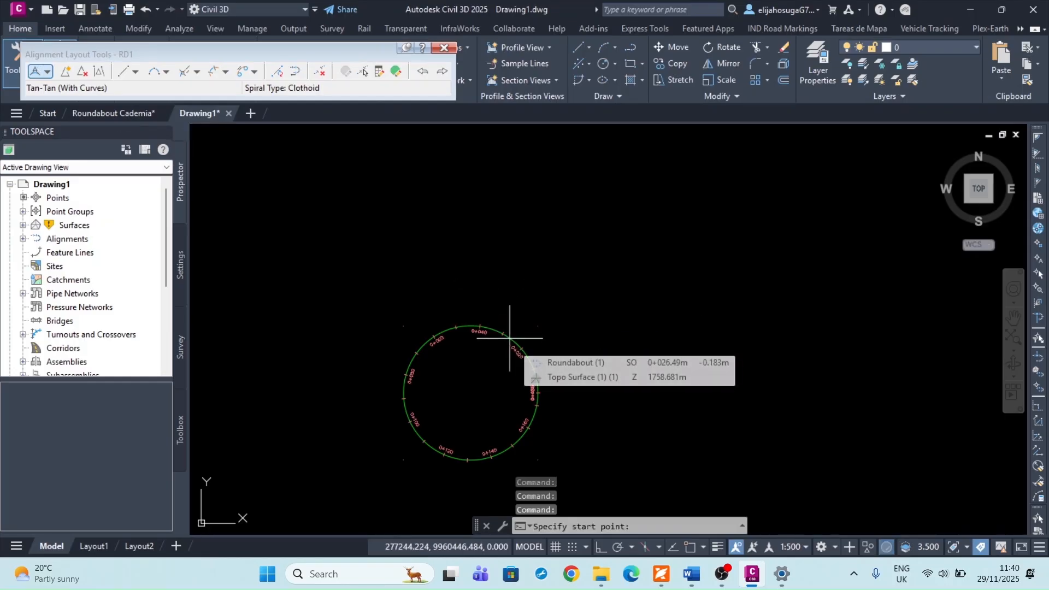
{"action": "right_click", "coordinate": [509, 338], "text": "shift"}
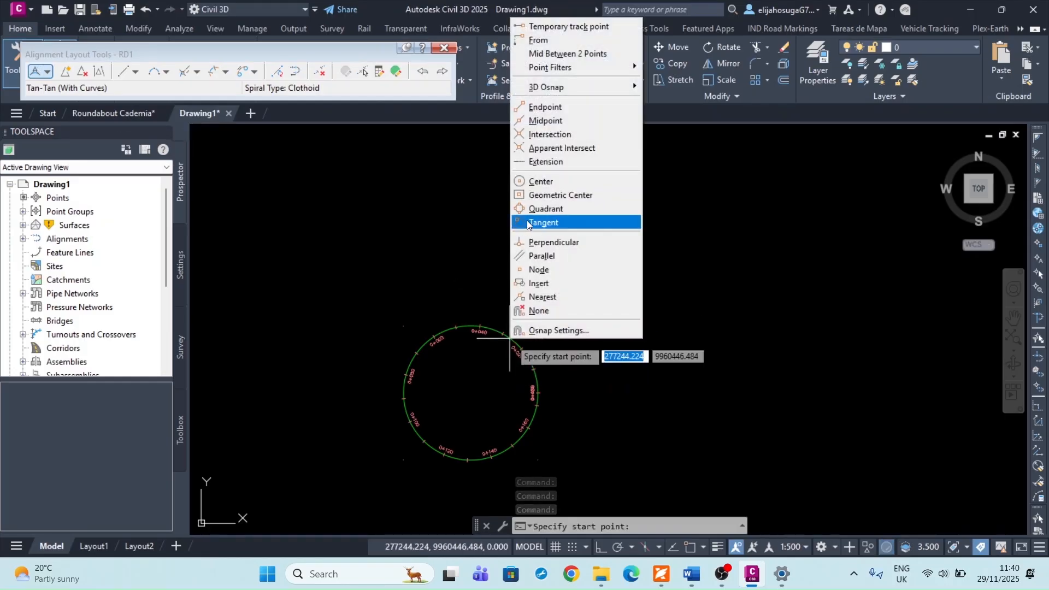
{"action": "left_click", "coordinate": [550, 149]}
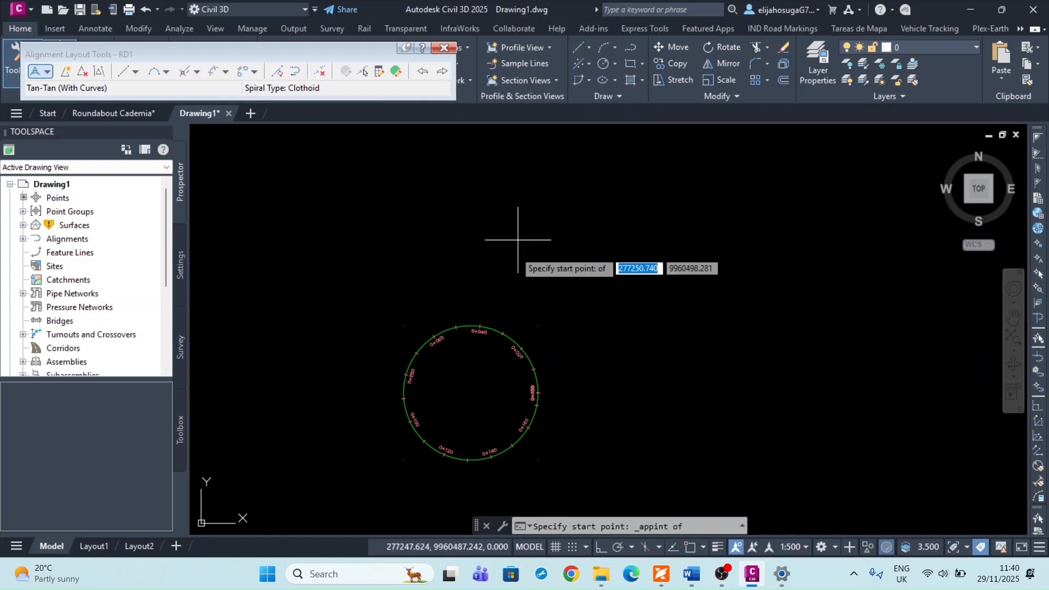
{"action": "scroll", "coordinate": [503, 345], "scroll_direction": "up", "scroll_amount": 3}
{"action": "left_click", "coordinate": [510, 336]}
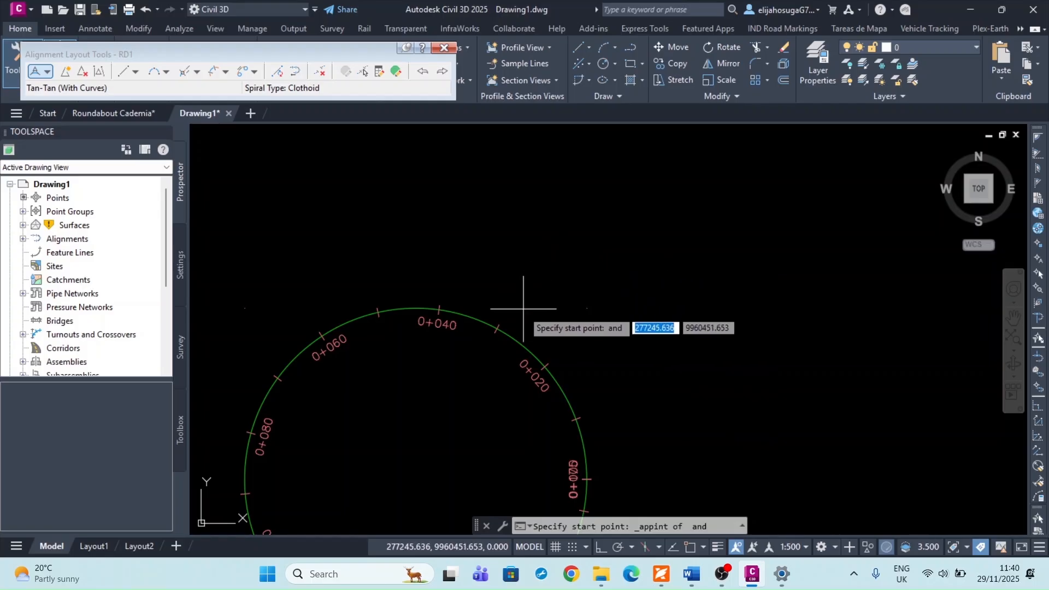
{"action": "right_click", "coordinate": [507, 337], "text": "shift"}
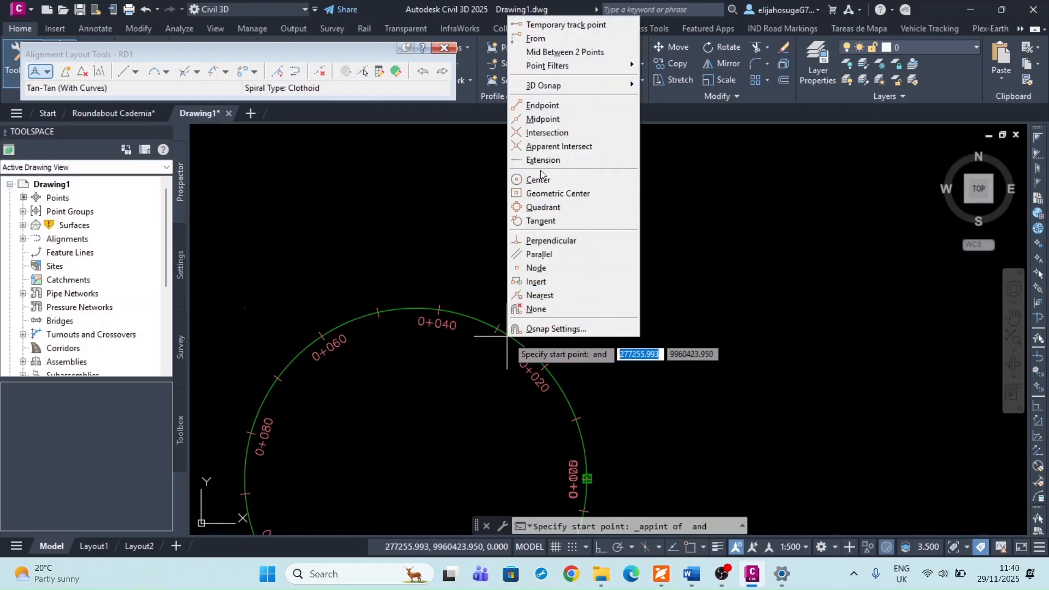
{"action": "left_click", "coordinate": [547, 146]}
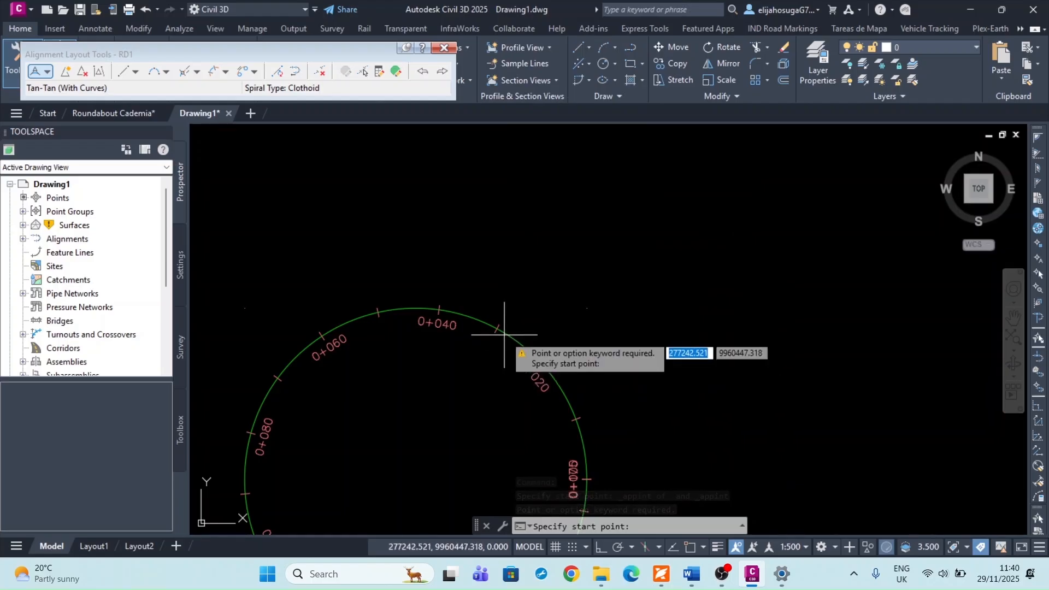
{"action": "scroll", "coordinate": [515, 351], "scroll_direction": "down", "scroll_amount": 5}
{"action": "key", "text": "Escape"}
{"action": "scroll", "coordinate": [520, 266], "scroll_direction": "up", "scroll_amount": 2}
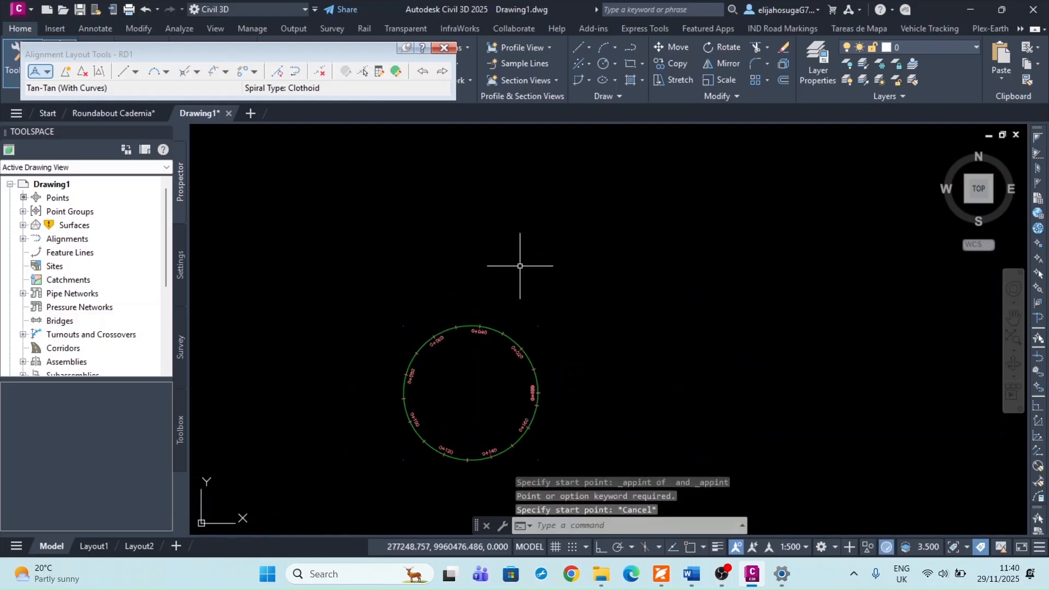
Draw RD1 from the roundabout circle's northeast side outward to the northeast, using two tangents joined by a curve.
{"action": "left_click", "coordinate": [36, 71]}
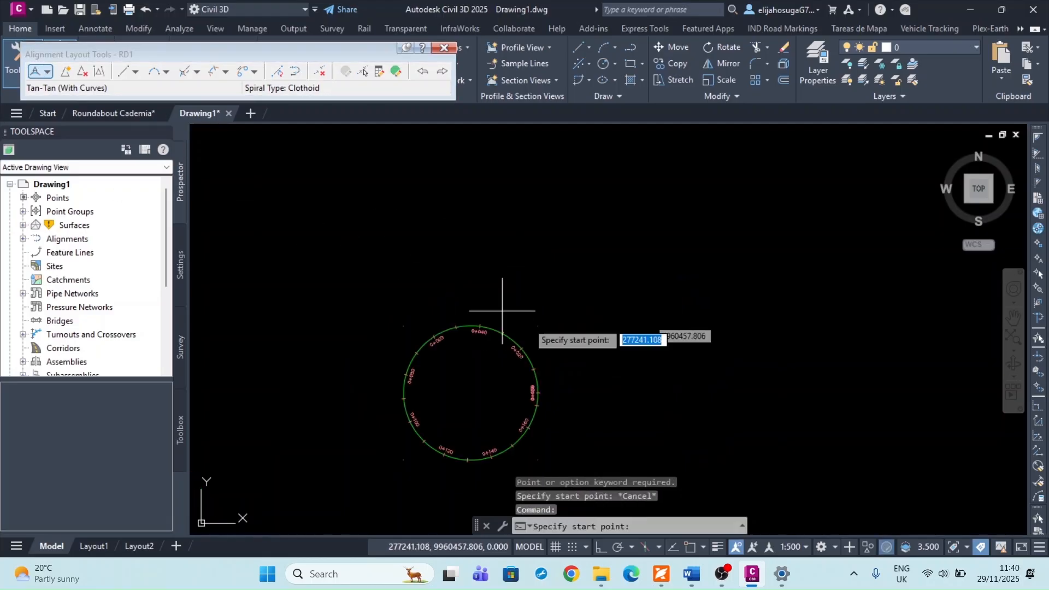
{"action": "left_click", "coordinate": [505, 338]}
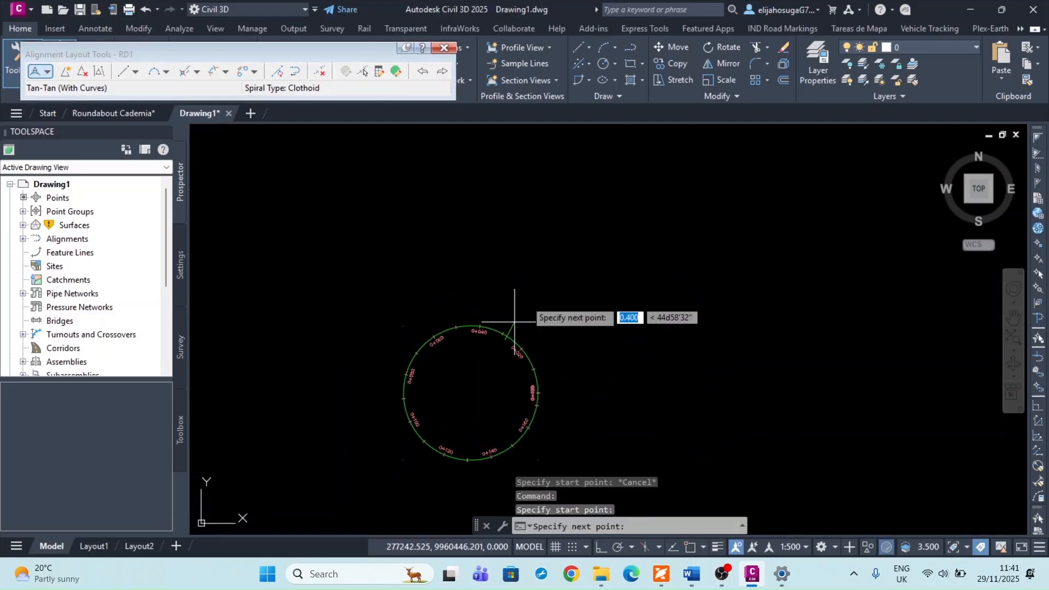
{"action": "left_click", "coordinate": [596, 203]}
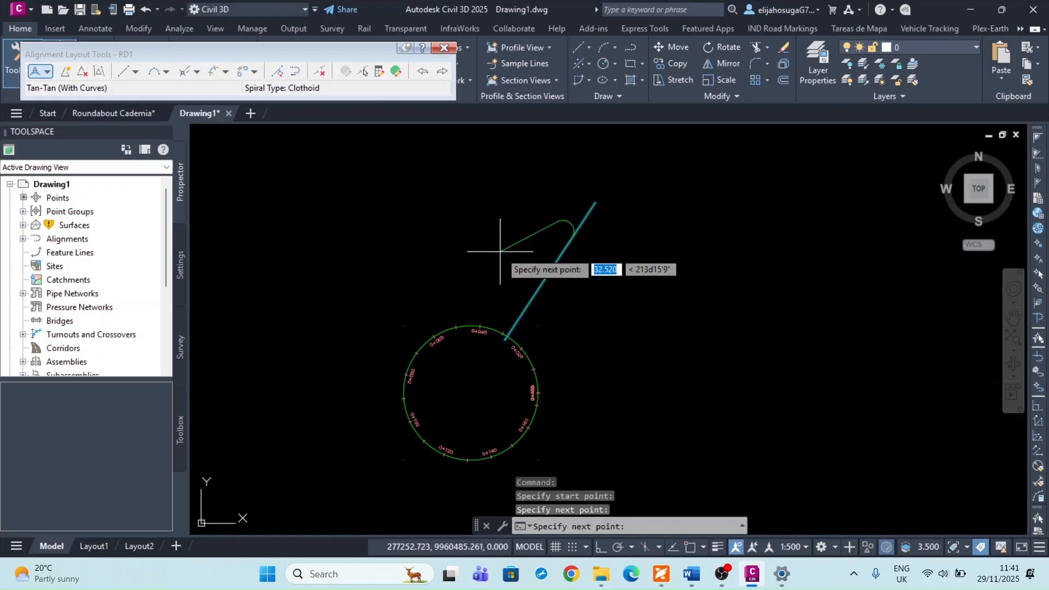
{"action": "left_click", "coordinate": [653, 166]}
{"action": "key", "text": "Escape"}
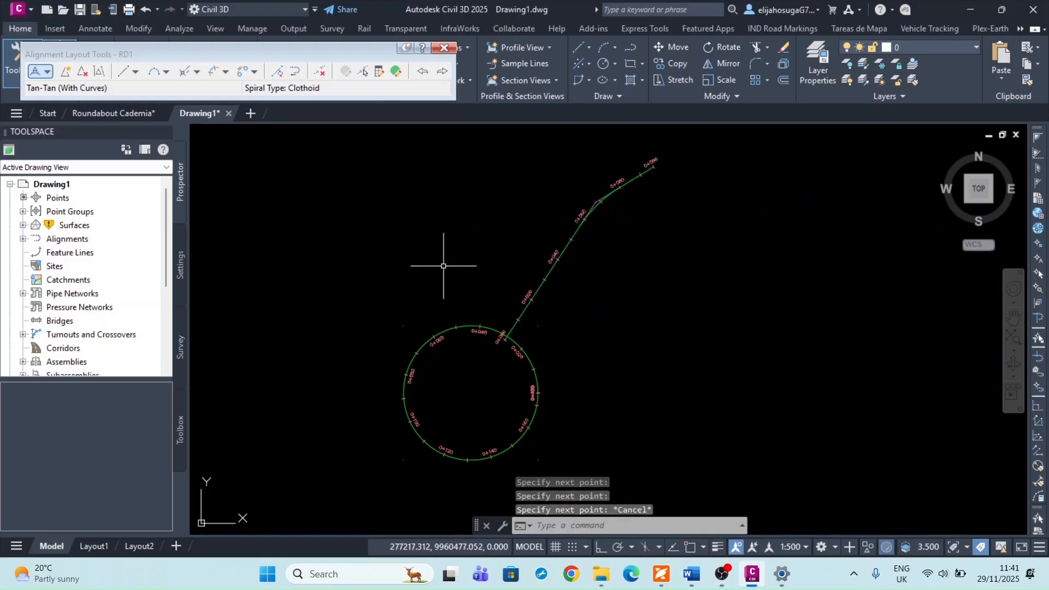
Stretch RD1's start point onto its apparent intersection with the roundabout circle.
{"action": "scroll", "coordinate": [500, 338], "scroll_direction": "up", "scroll_amount": 6}
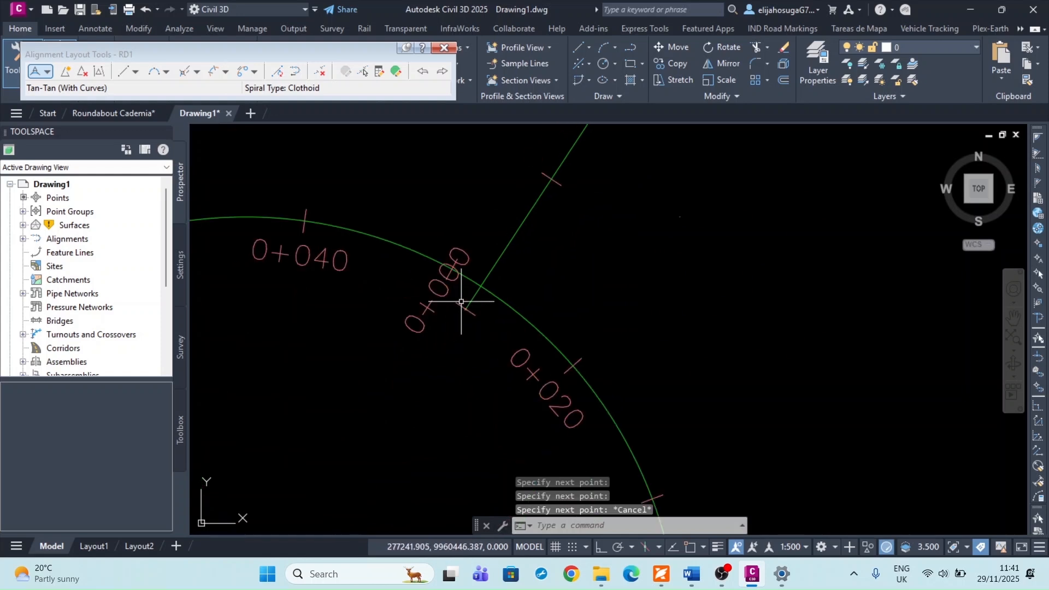
{"action": "left_click", "coordinate": [470, 299]}
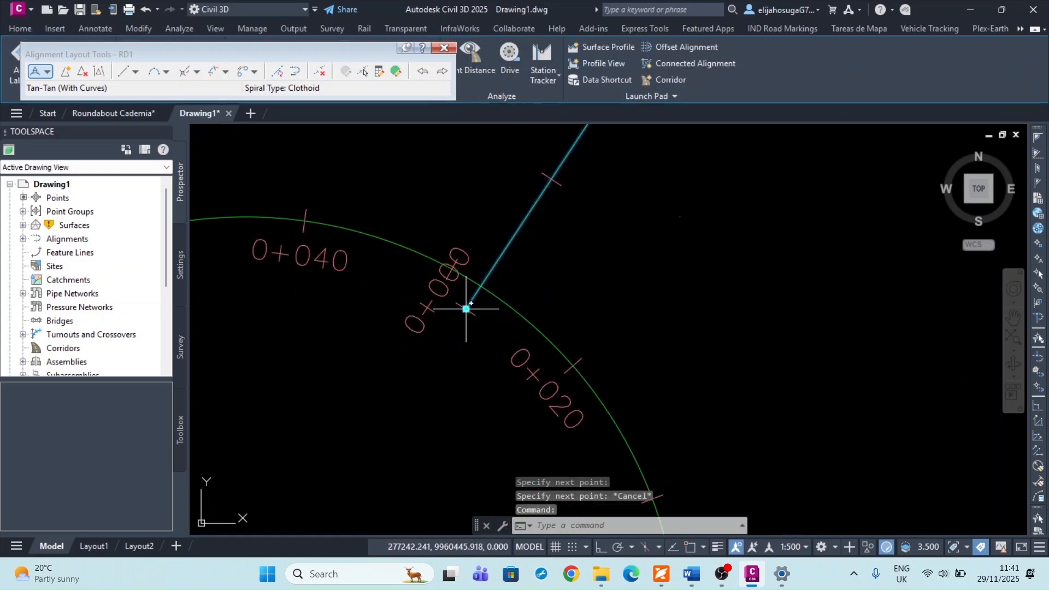
{"action": "left_click", "coordinate": [466, 308]}
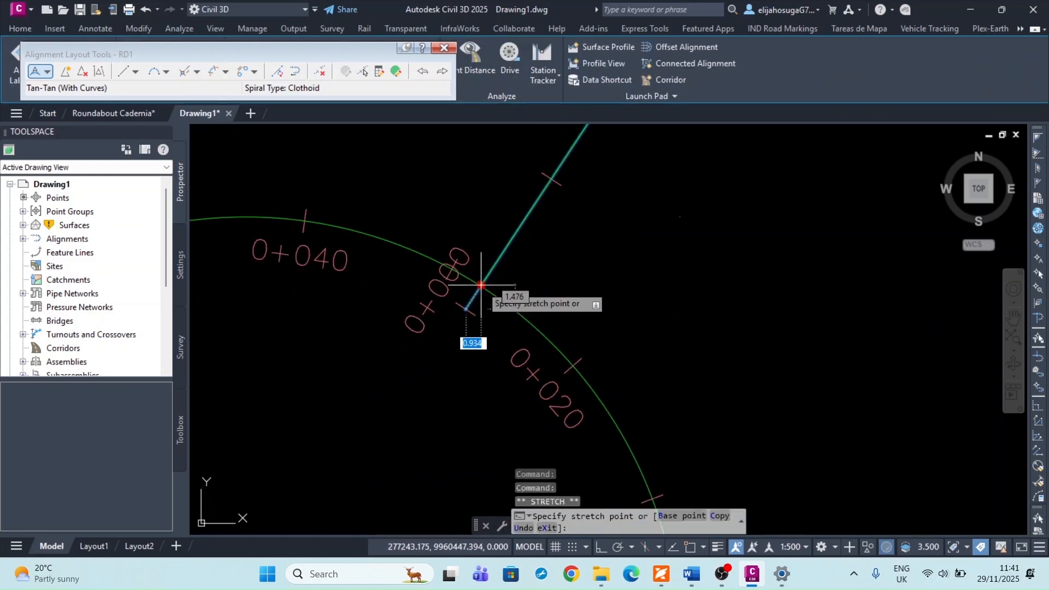
{"action": "right_click", "coordinate": [481, 286], "text": "shift"}
{"action": "left_click", "coordinate": [527, 367]}
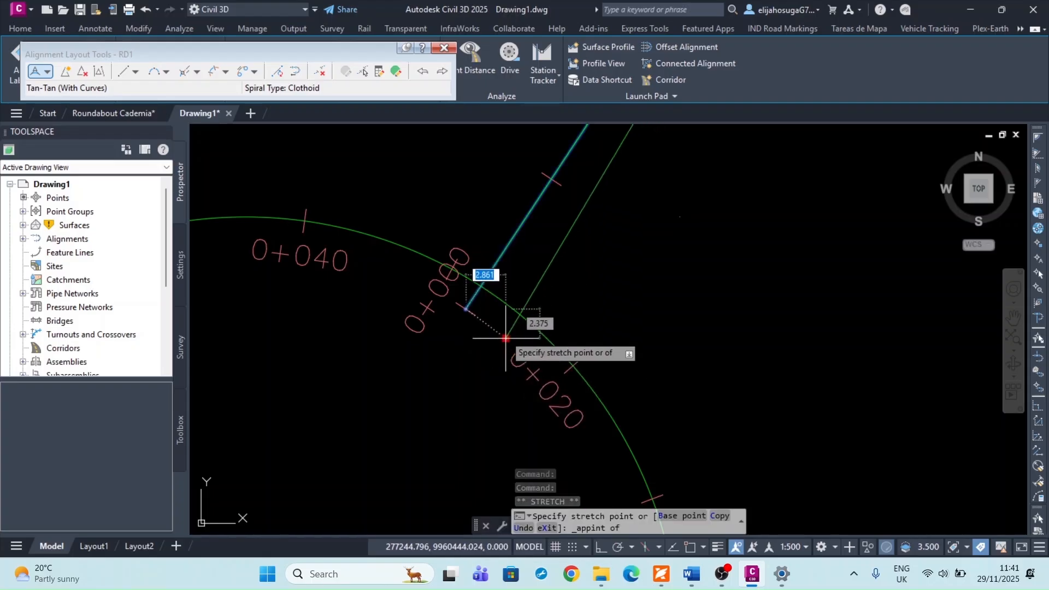
{"action": "scroll", "coordinate": [410, 328], "scroll_direction": "down", "scroll_amount": 4}
{"action": "key", "text": "Escape"}
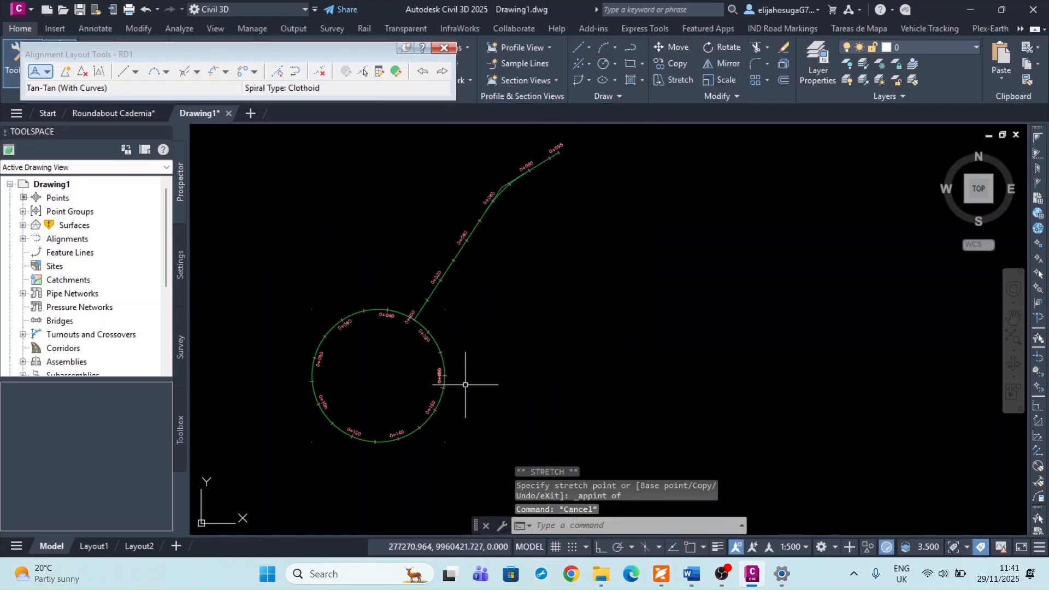
Examine where RD1 meets the roundabout circle and the open area around it inside the surface boundary.
{"action": "scroll", "coordinate": [464, 371], "scroll_direction": "down", "scroll_amount": 3}
{"action": "scroll", "coordinate": [470, 328], "scroll_direction": "up", "scroll_amount": 2}
{"action": "scroll", "coordinate": [456, 372], "scroll_direction": "down", "scroll_amount": 2}
{"action": "middle_click_drag", "start_coordinate": [457, 371], "coordinate": [384, 276]}
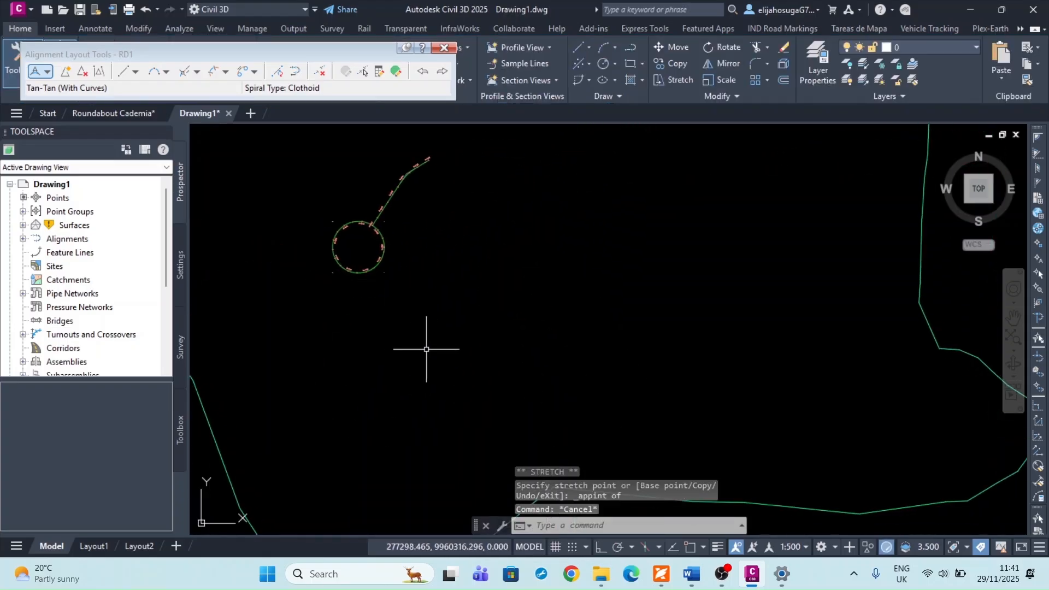
{"action": "scroll", "coordinate": [418, 333], "scroll_direction": "up", "scroll_amount": 4}
{"action": "scroll", "coordinate": [370, 302], "scroll_direction": "down", "scroll_amount": 6}
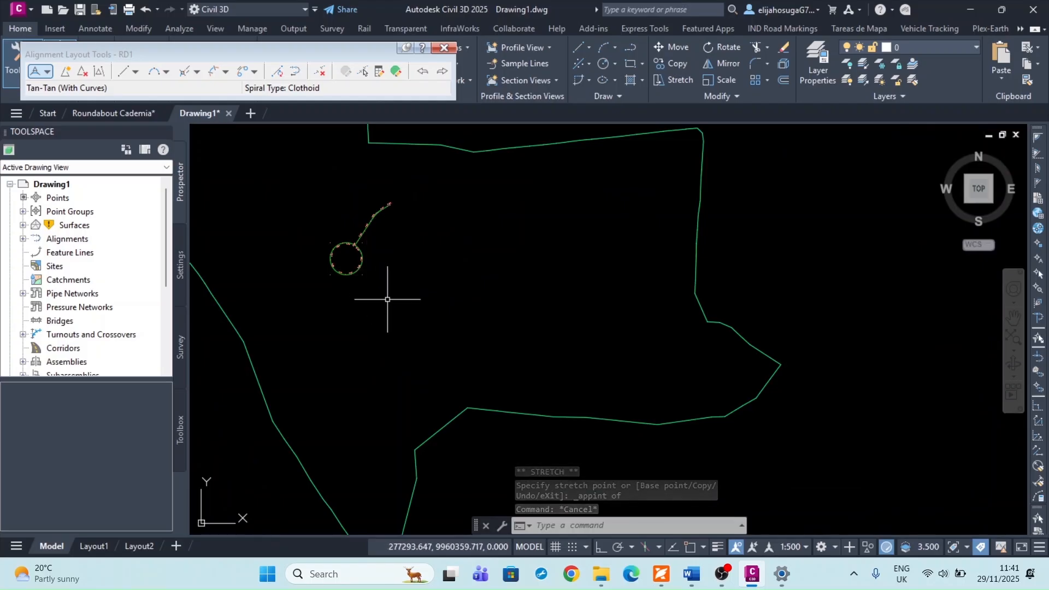
{"action": "scroll", "coordinate": [371, 323], "scroll_direction": "up", "scroll_amount": 6}
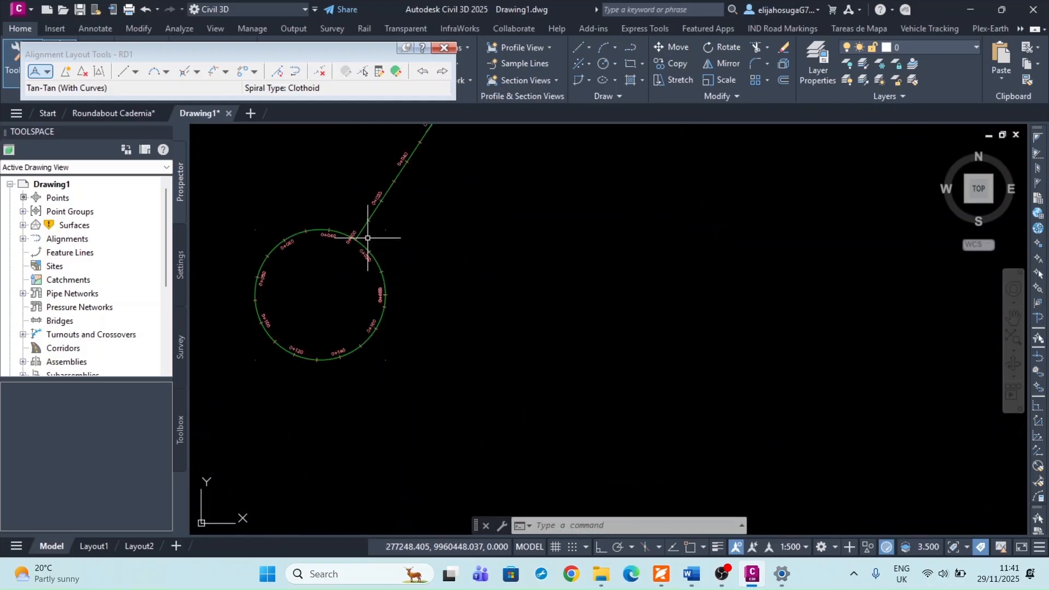
{"action": "scroll", "coordinate": [386, 308], "scroll_direction": "up", "scroll_amount": 6}
{"action": "scroll", "coordinate": [410, 315], "scroll_direction": "down", "scroll_amount": 2}
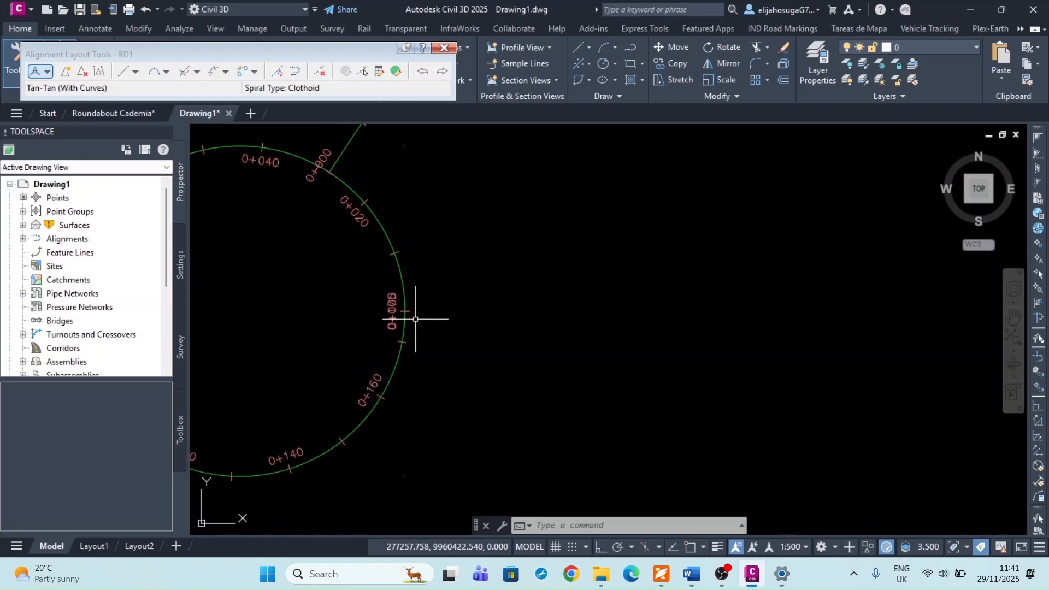
{"action": "scroll", "coordinate": [411, 325], "scroll_direction": "down", "scroll_amount": 5}
{"action": "scroll", "coordinate": [401, 356], "scroll_direction": "up", "scroll_amount": 2}
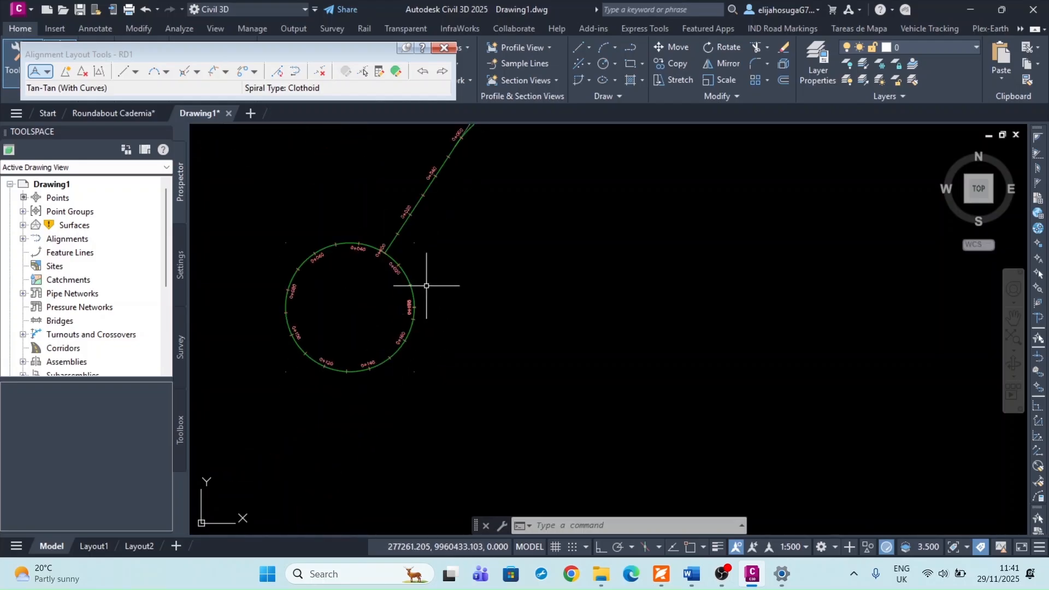
{"action": "scroll", "coordinate": [418, 301], "scroll_direction": "up", "scroll_amount": 4}
{"action": "scroll", "coordinate": [371, 224], "scroll_direction": "down", "scroll_amount": 8}
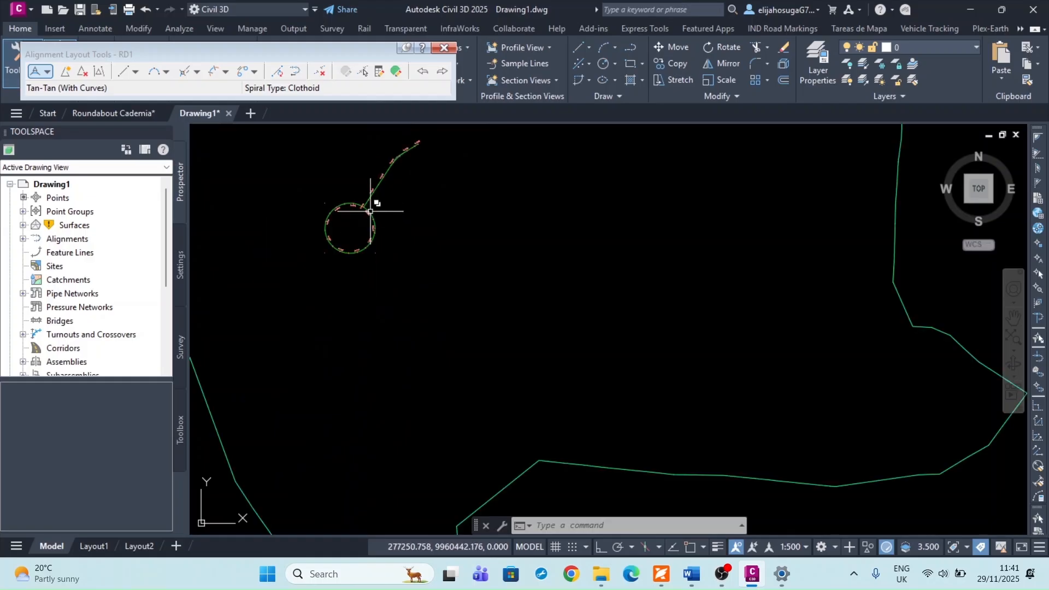
{"action": "scroll", "coordinate": [369, 221], "scroll_direction": "up", "scroll_amount": 5}
{"action": "scroll", "coordinate": [375, 228], "scroll_direction": "down", "scroll_amount": 3}
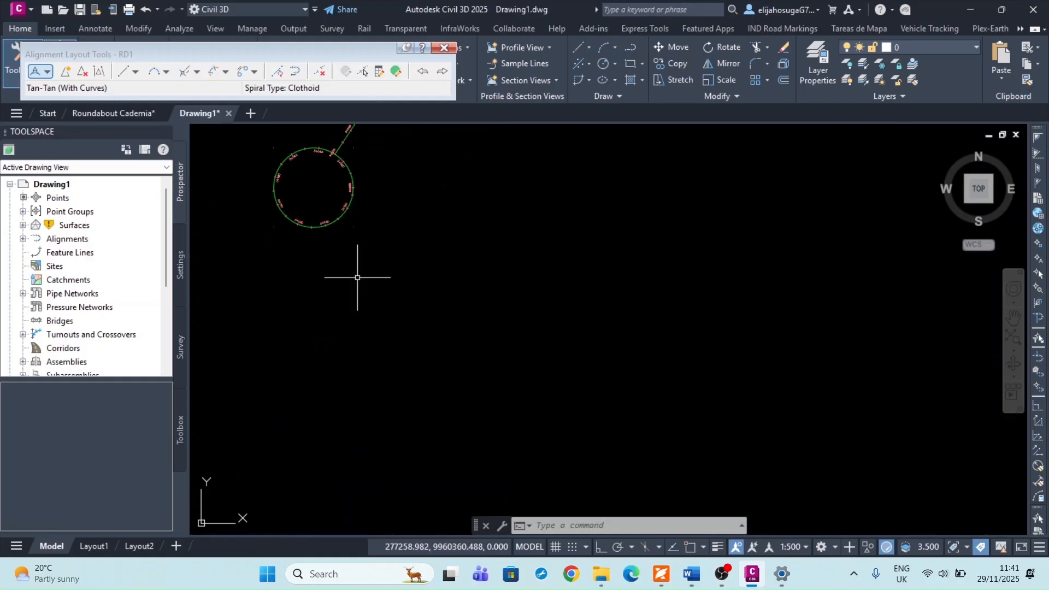
Close RD1's layout tools and create a Centerline alignment layout named RD2 with the Proposed style and Major and Minor only label set.
{"action": "left_click", "coordinate": [444, 48]}
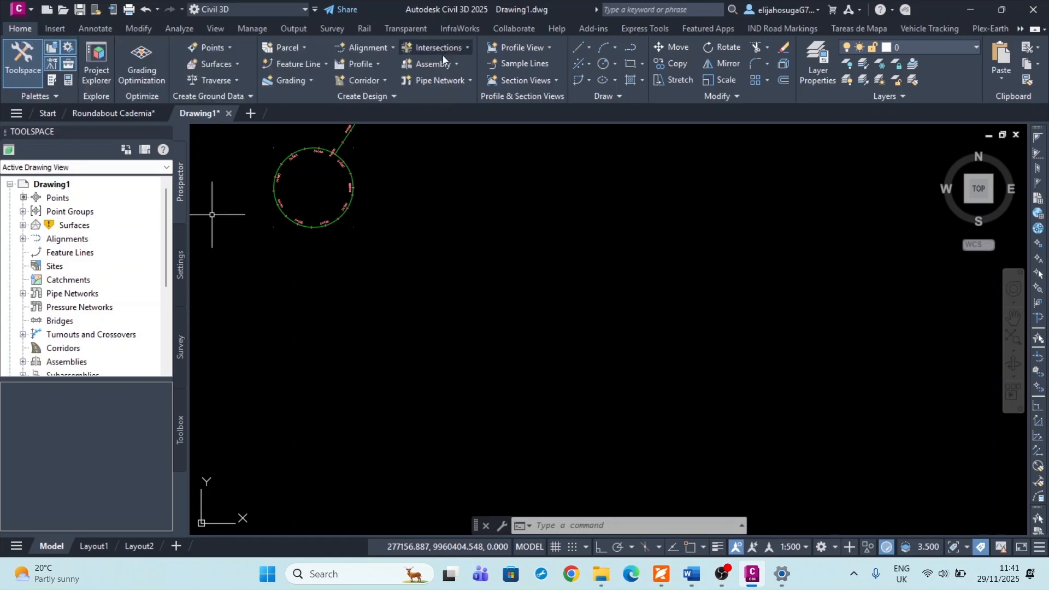
{"action": "scroll", "coordinate": [419, 211], "scroll_direction": "down", "scroll_amount": 2}
{"action": "middle_click_drag", "start_coordinate": [418, 211], "coordinate": [484, 279]}
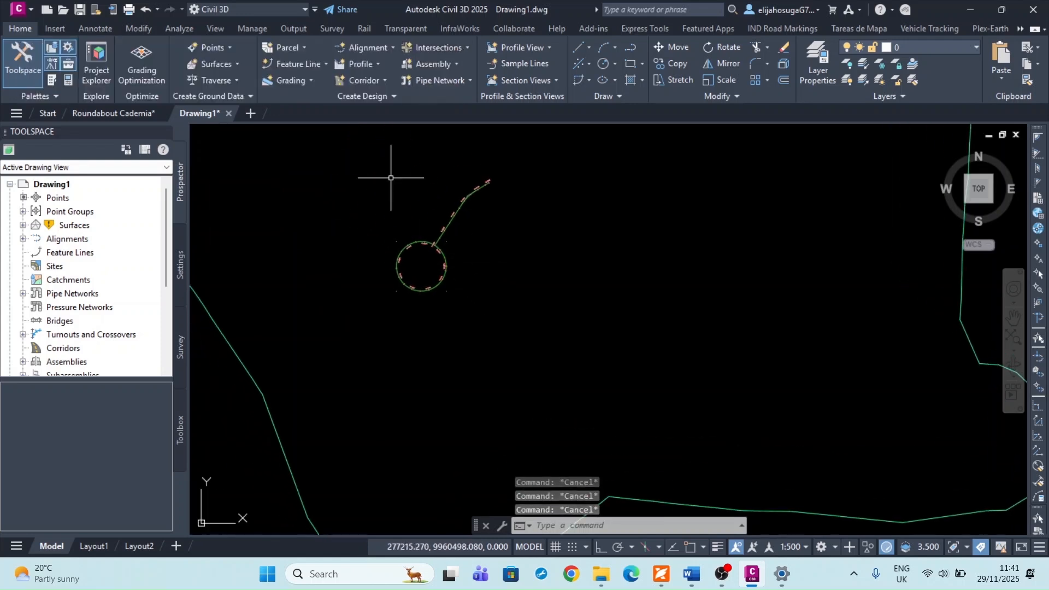
{"action": "left_click", "coordinate": [364, 47]}
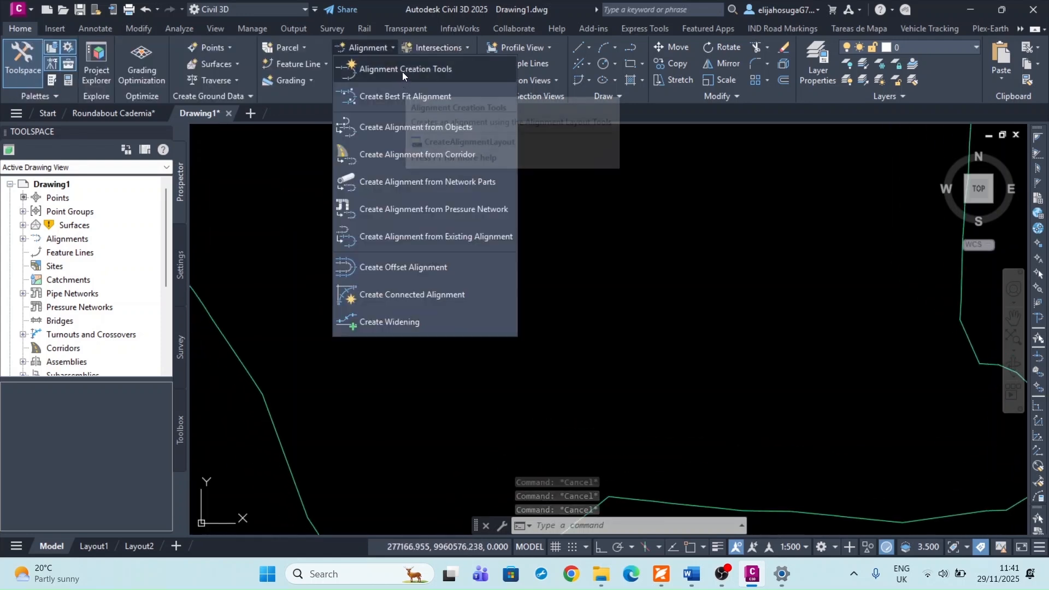
{"action": "left_click", "coordinate": [402, 70]}
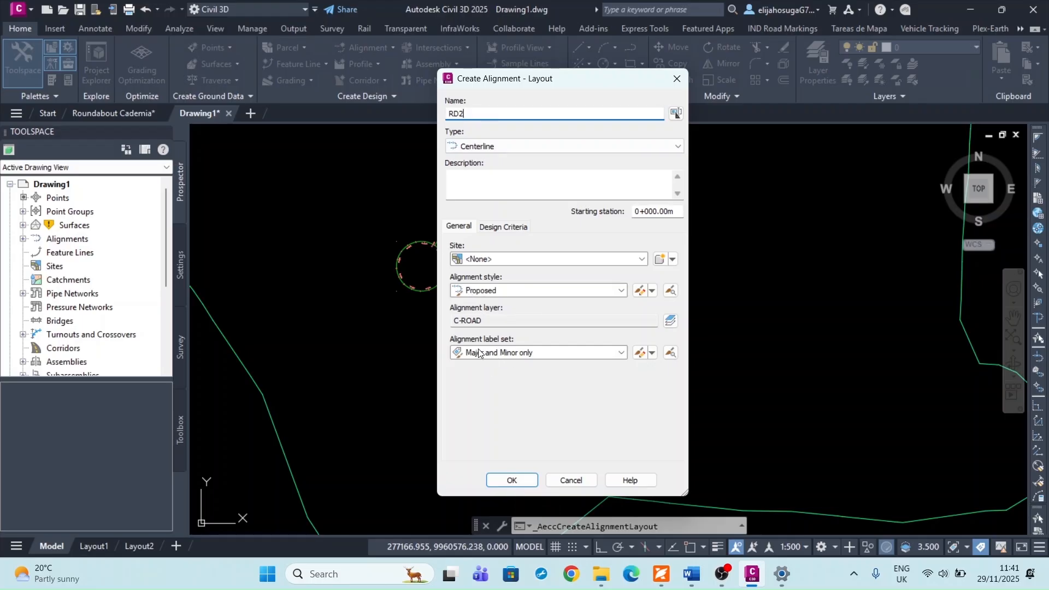
{"action": "left_click", "coordinate": [517, 481]}
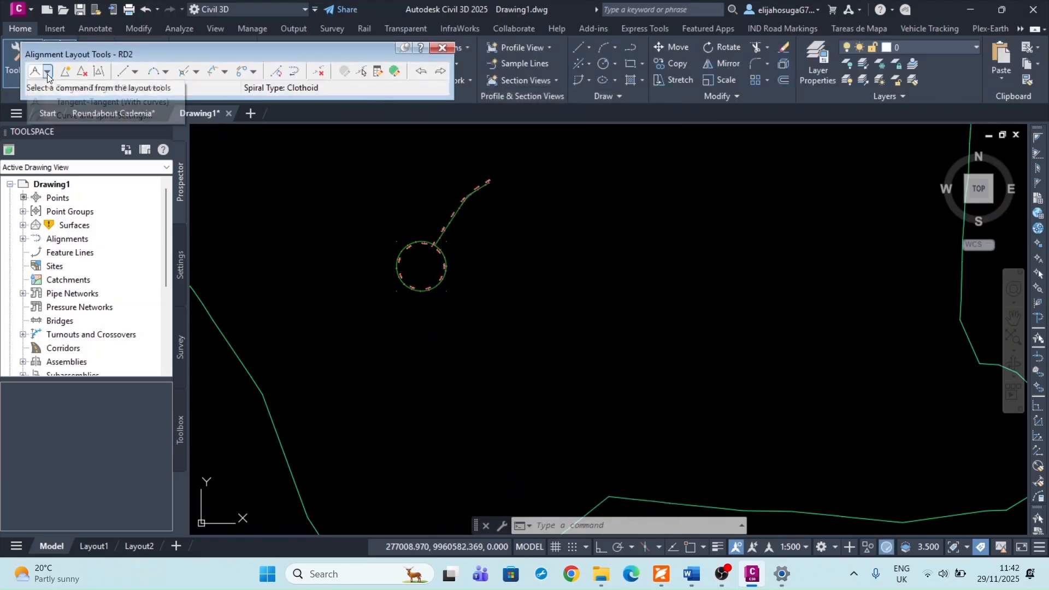
Draw RD2 with Tangent-Tangent (With curves) as one tangent about 99 m long, from the roundabout circle's southeast side outward to the southeast.
{"action": "left_click", "coordinate": [48, 71]}
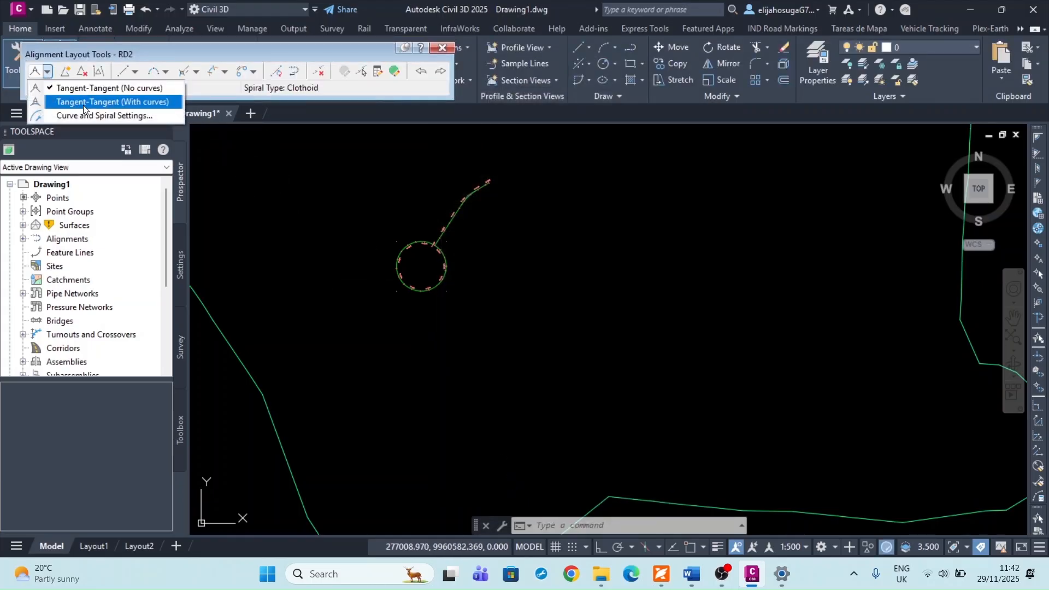
{"action": "left_click", "coordinate": [83, 102]}
{"action": "scroll", "coordinate": [432, 273], "scroll_direction": "up", "scroll_amount": 4}
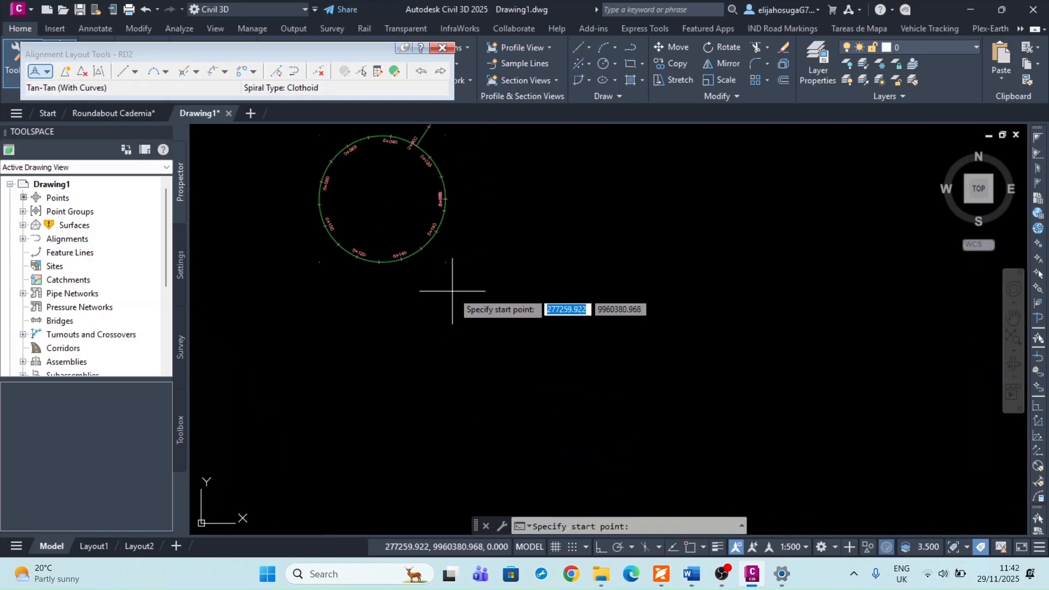
{"action": "scroll", "coordinate": [427, 250], "scroll_direction": "up", "scroll_amount": 2}
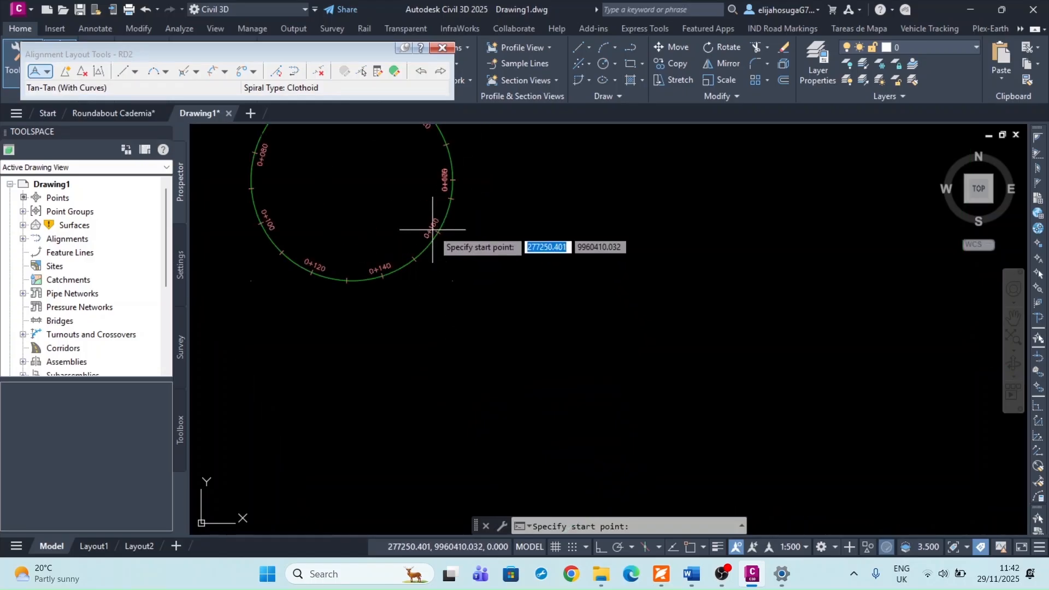
{"action": "scroll", "coordinate": [424, 249], "scroll_direction": "down", "scroll_amount": 4}
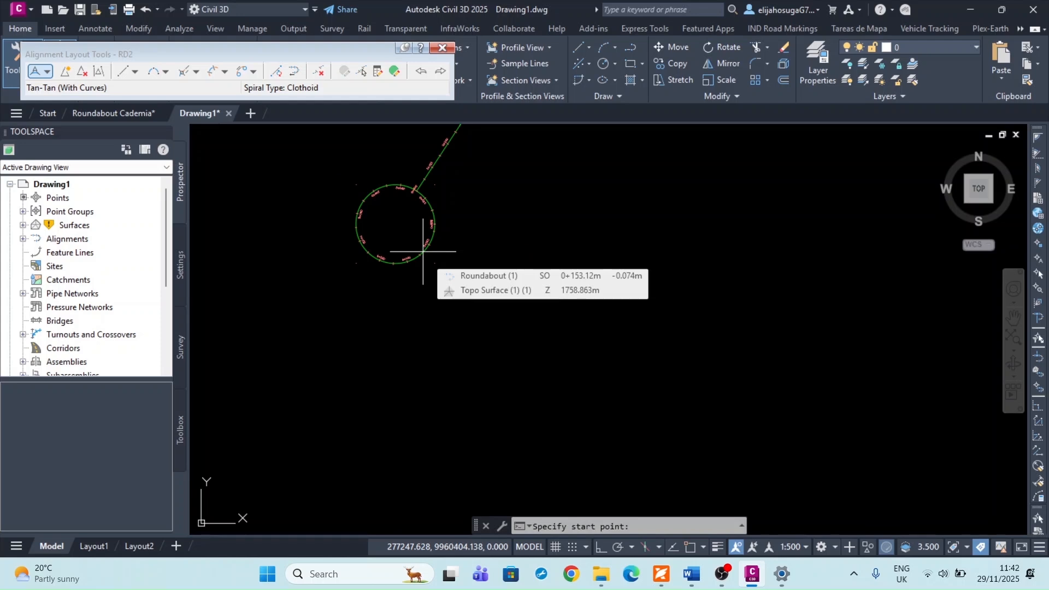
{"action": "left_click", "coordinate": [423, 251]}
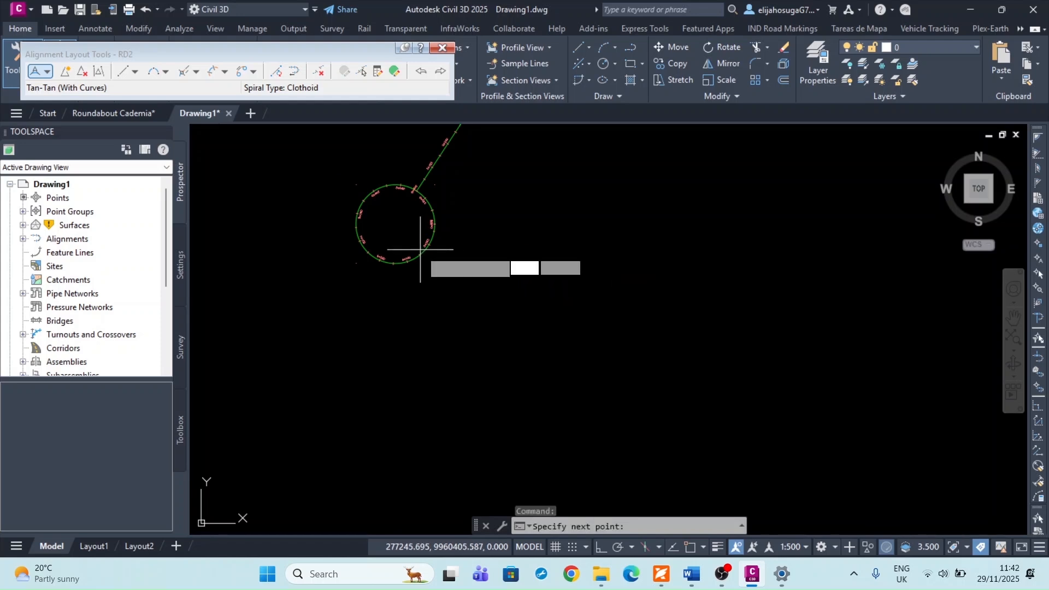
{"action": "left_click", "coordinate": [518, 349]}
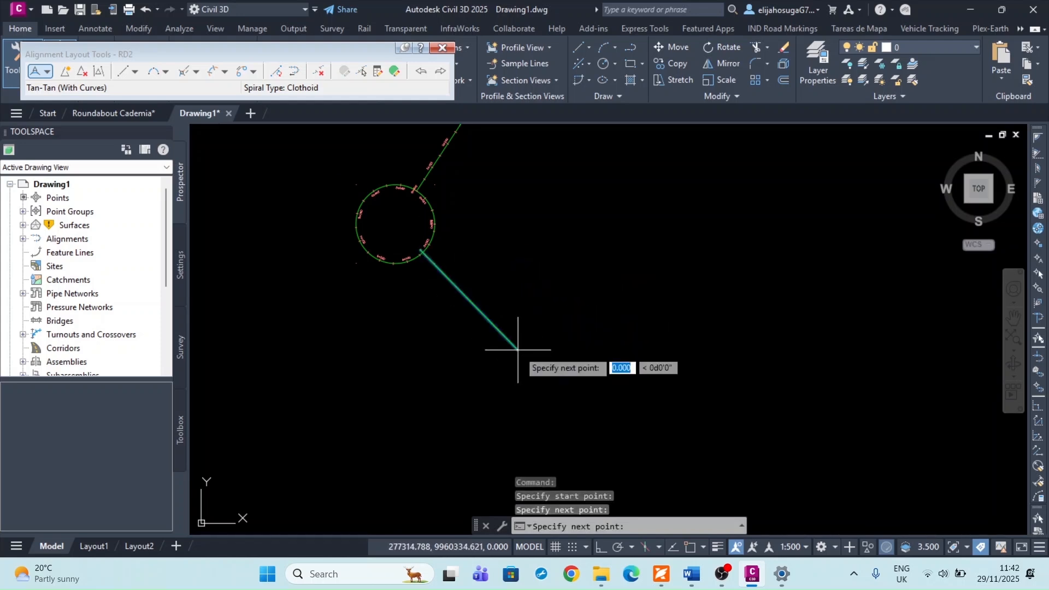
{"action": "key", "text": "Escape"}
Stretch RD2's start point onto its apparent intersection with the roundabout circle.
{"action": "scroll", "coordinate": [426, 249], "scroll_direction": "up", "scroll_amount": 4}
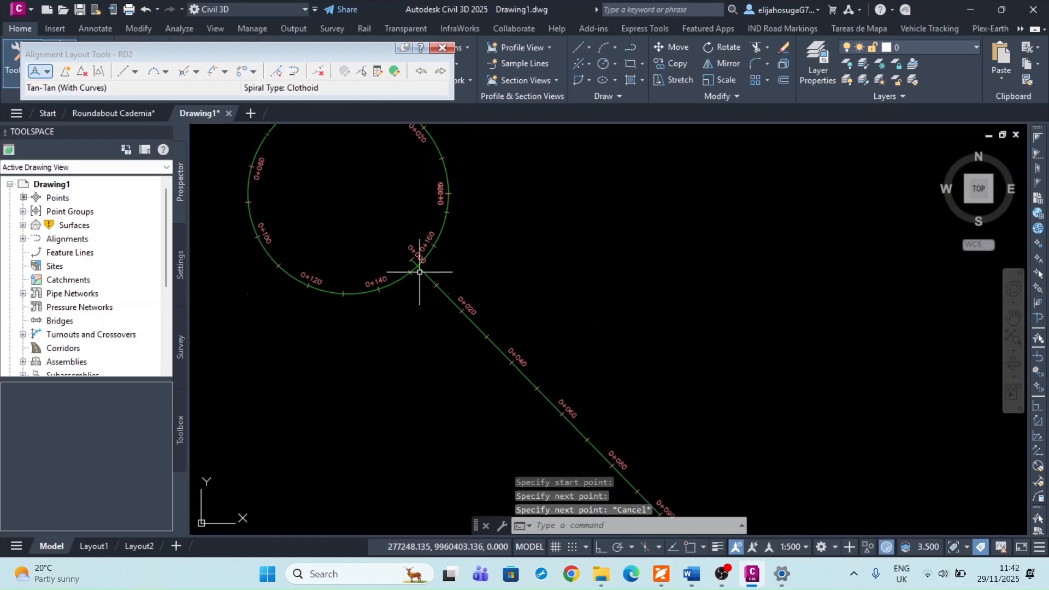
{"action": "left_click", "coordinate": [426, 274]}
{"action": "scroll", "coordinate": [410, 254], "scroll_direction": "up", "scroll_amount": 3}
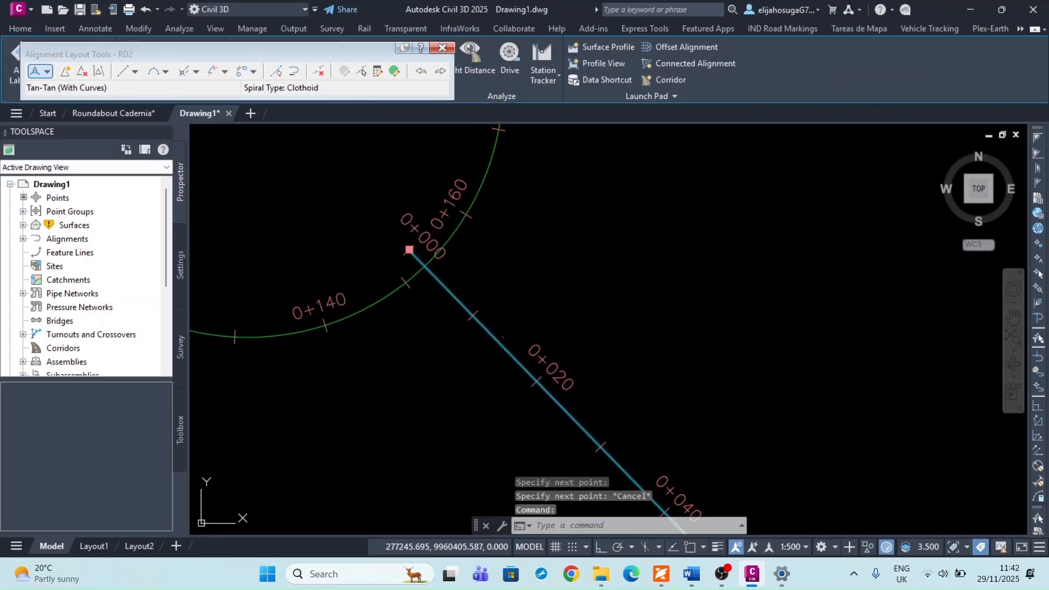
{"action": "left_click", "coordinate": [409, 250]}
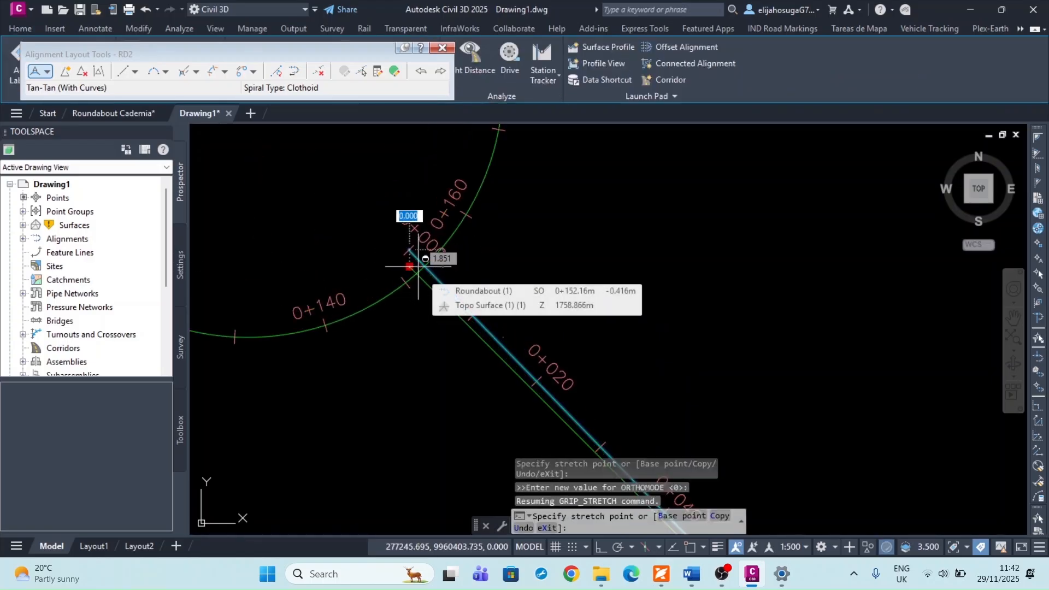
{"action": "right_click", "coordinate": [418, 266], "text": "shift"}
{"action": "left_click", "coordinate": [471, 369]}
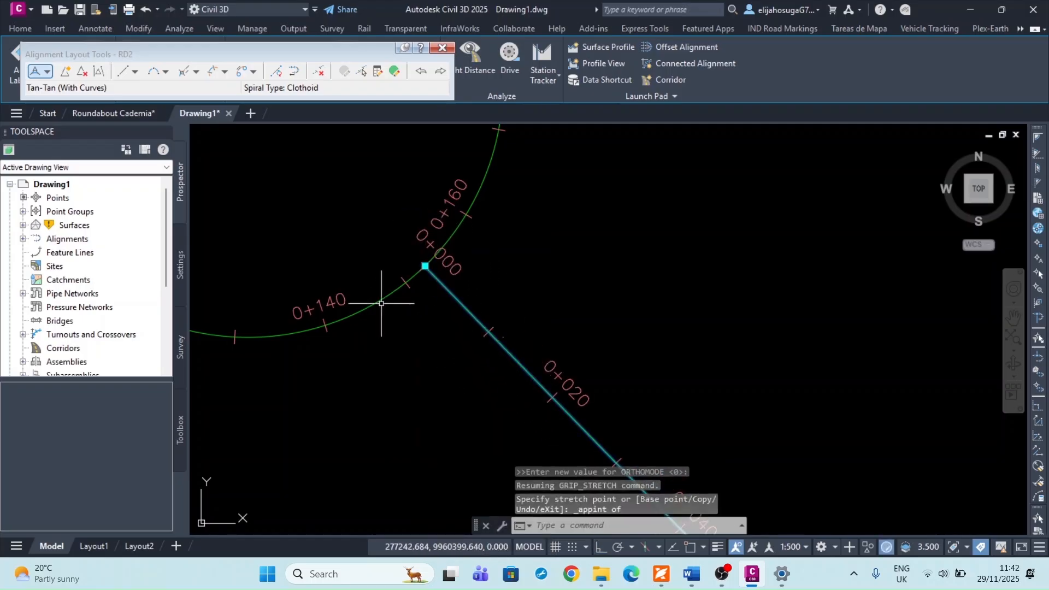
{"action": "key", "text": "Escape"}
Close RD2's layout tools and create a Centerline alignment layout named RD3 with the Proposed style and Major and Minor only label set.
{"action": "scroll", "coordinate": [402, 292], "scroll_direction": "down", "scroll_amount": 8}
{"action": "middle_click_drag", "start_coordinate": [328, 352], "coordinate": [481, 332]}
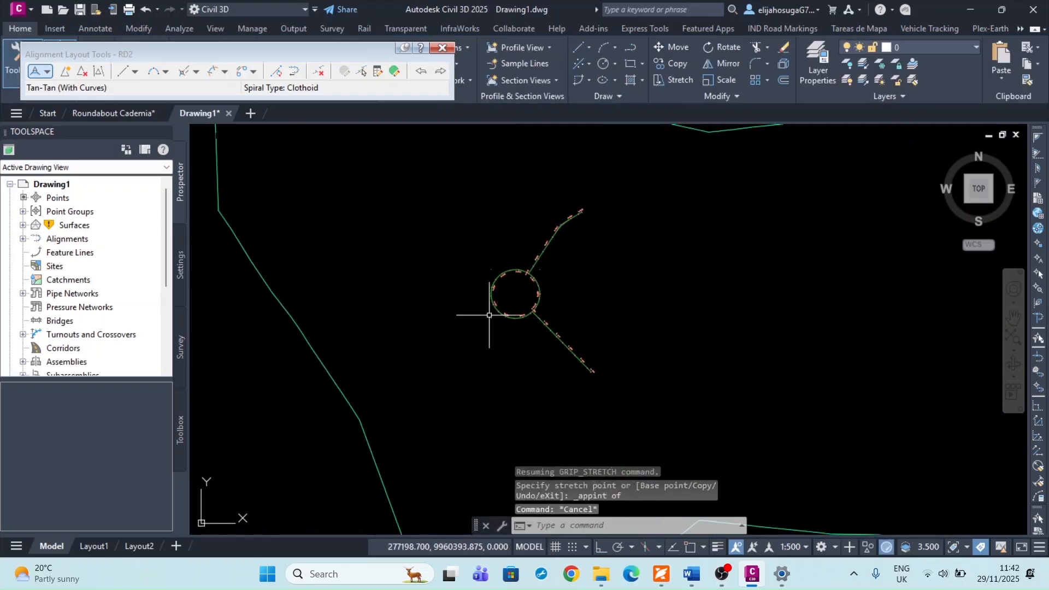
{"action": "scroll", "coordinate": [475, 317], "scroll_direction": "up", "scroll_amount": 5}
{"action": "scroll", "coordinate": [483, 322], "scroll_direction": "down", "scroll_amount": 3}
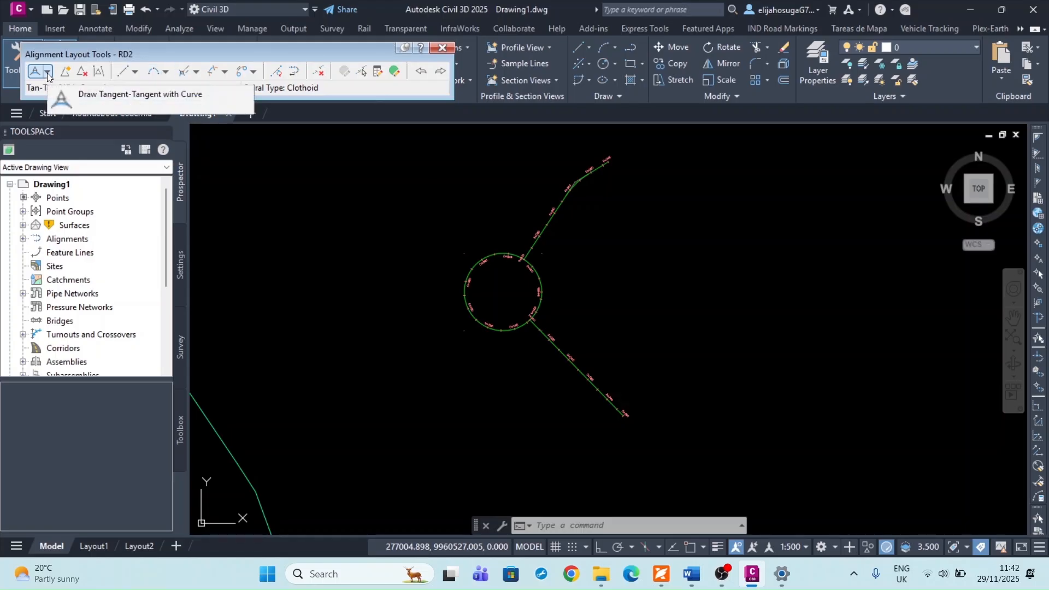
{"action": "left_click", "coordinate": [445, 48]}
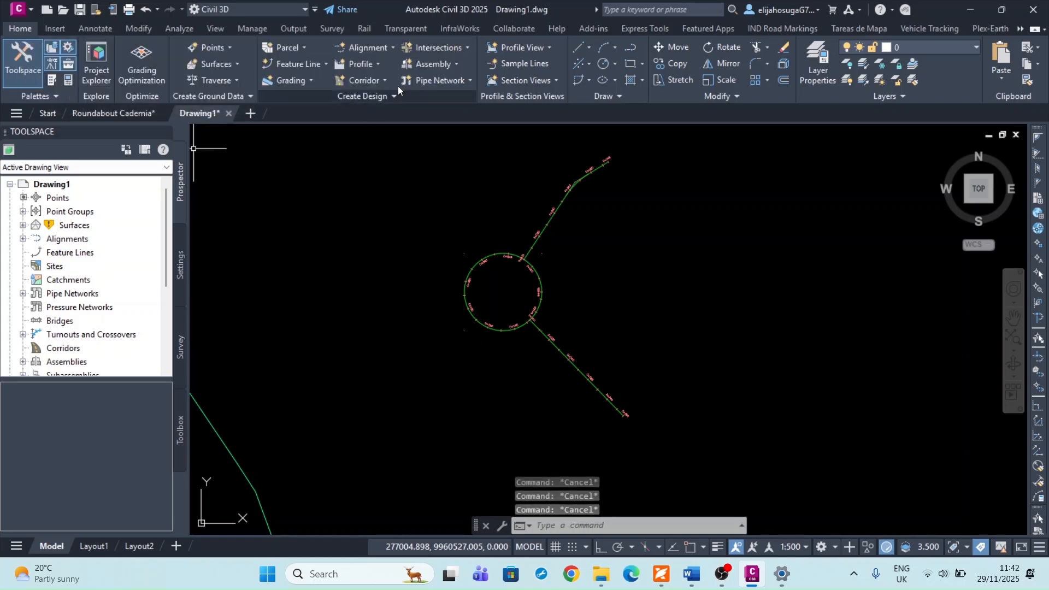
{"action": "left_click", "coordinate": [372, 50]}
{"action": "left_click", "coordinate": [372, 72]}
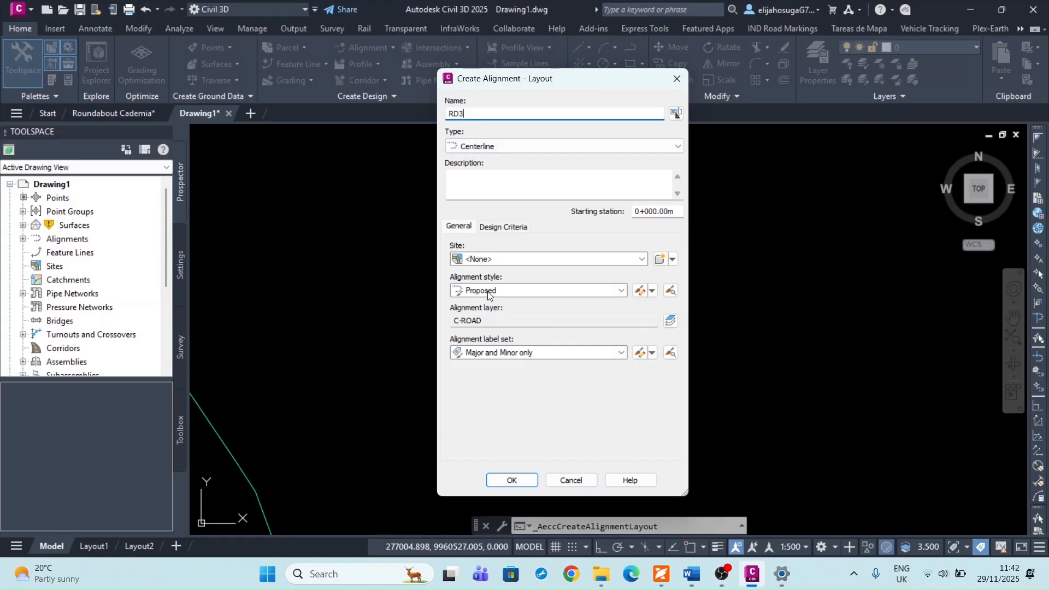
{"action": "left_click", "coordinate": [529, 481]}
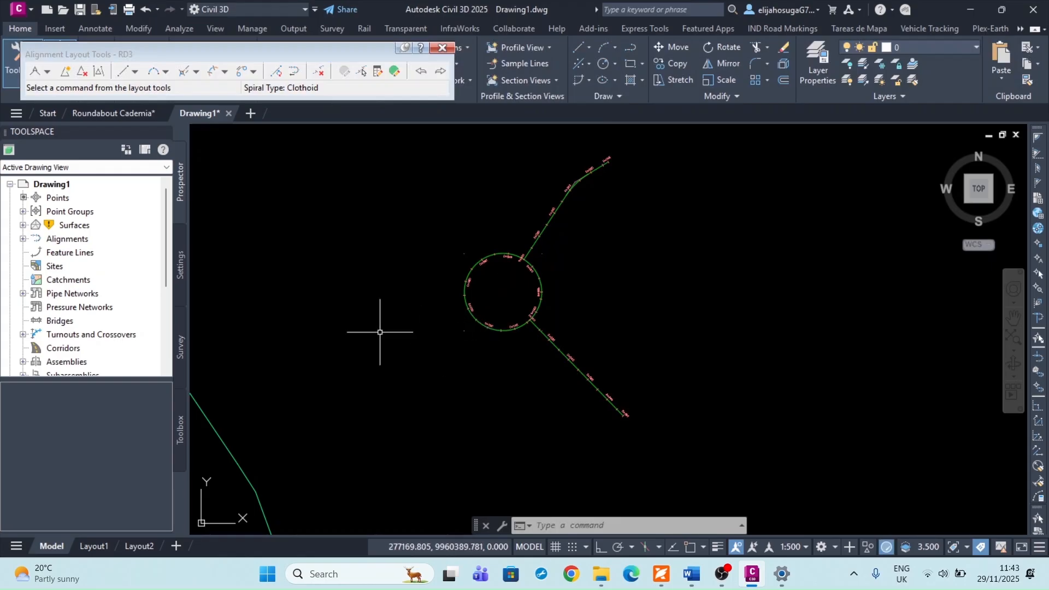
Draw RD3 with Tangent-Tangent (With curves) as one tangent from the roundabout circle's southwest side outward to the southwest.
{"action": "left_click", "coordinate": [48, 72]}
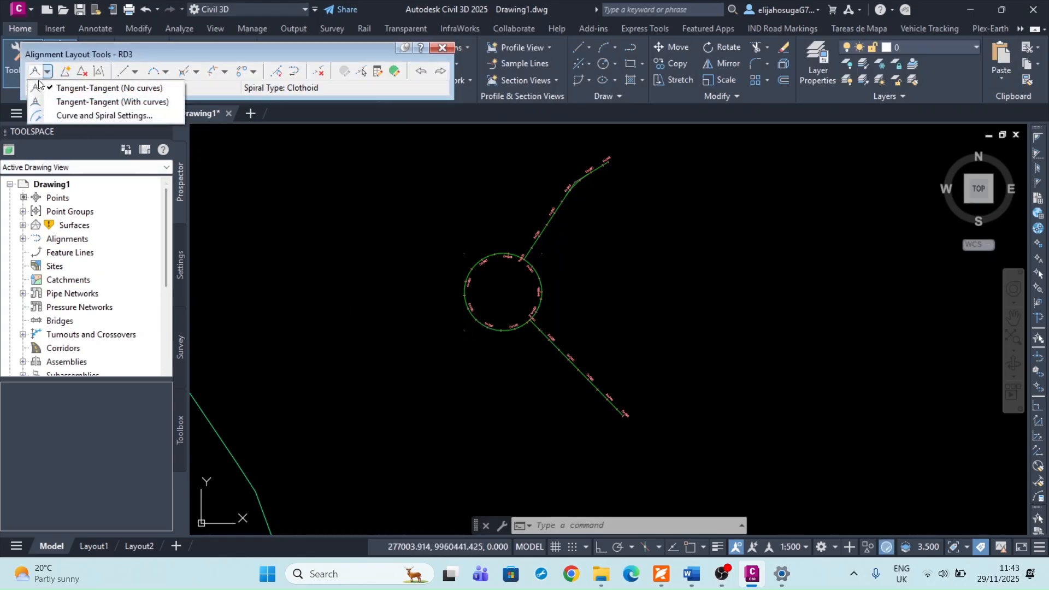
{"action": "left_click", "coordinate": [82, 102]}
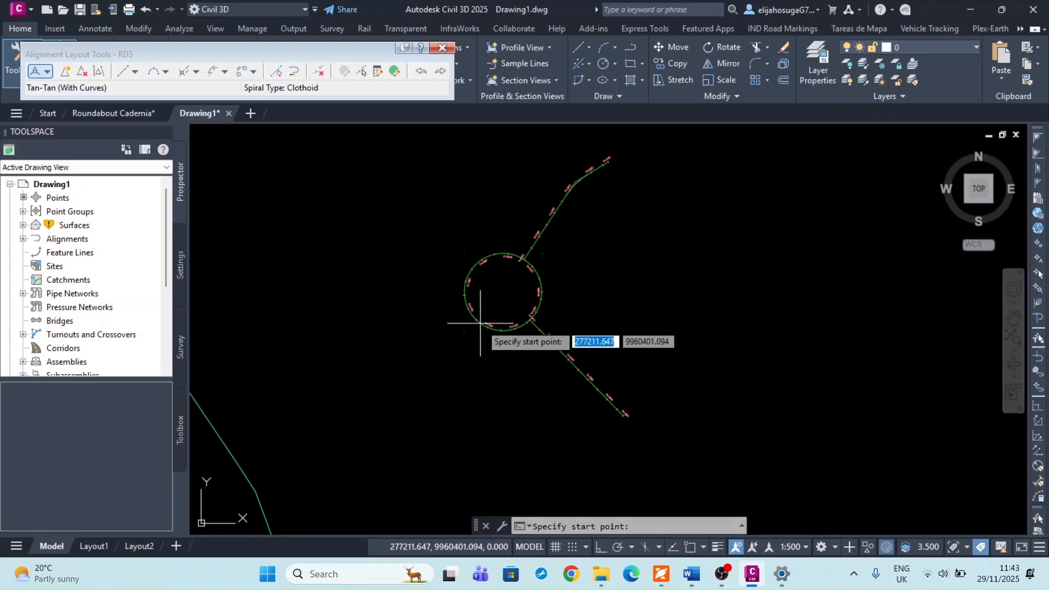
{"action": "scroll", "coordinate": [480, 323], "scroll_direction": "up", "scroll_amount": 3}
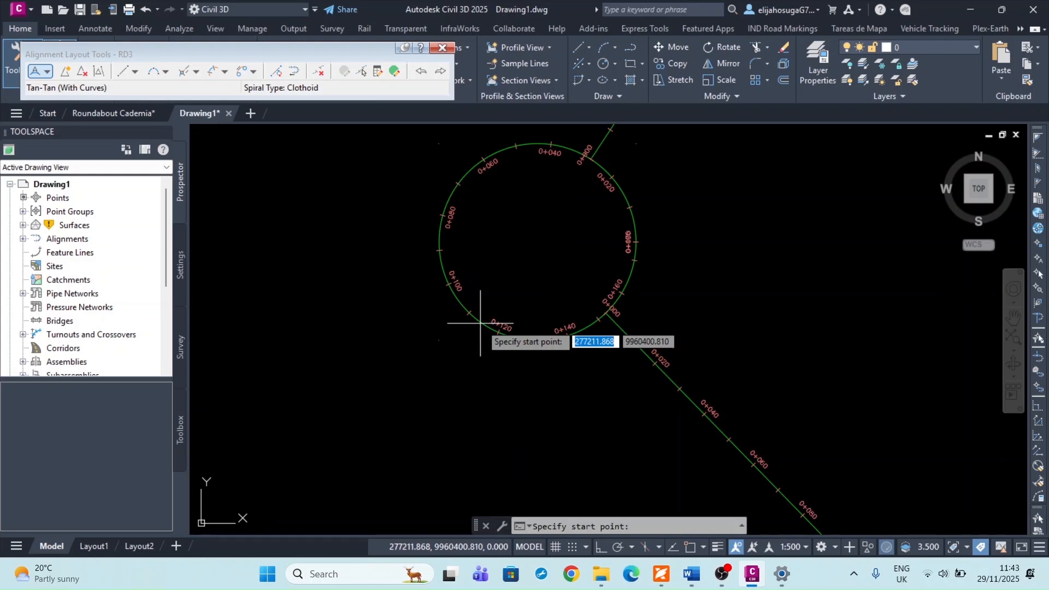
{"action": "scroll", "coordinate": [479, 324], "scroll_direction": "down", "scroll_amount": 4}
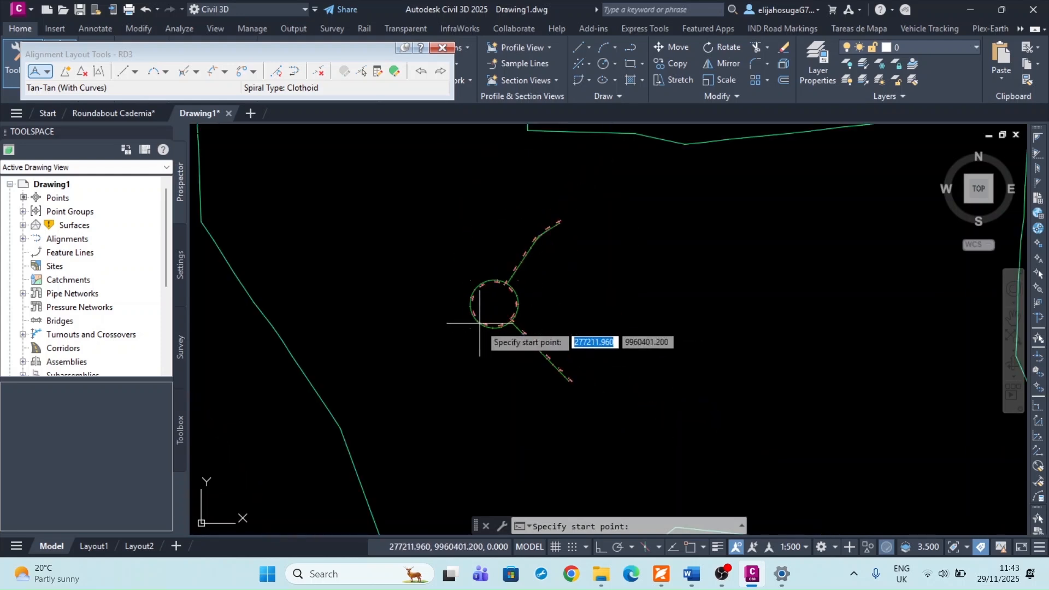
{"action": "scroll", "coordinate": [479, 327], "scroll_direction": "up", "scroll_amount": 3}
{"action": "scroll", "coordinate": [470, 311], "scroll_direction": "up", "scroll_amount": 3}
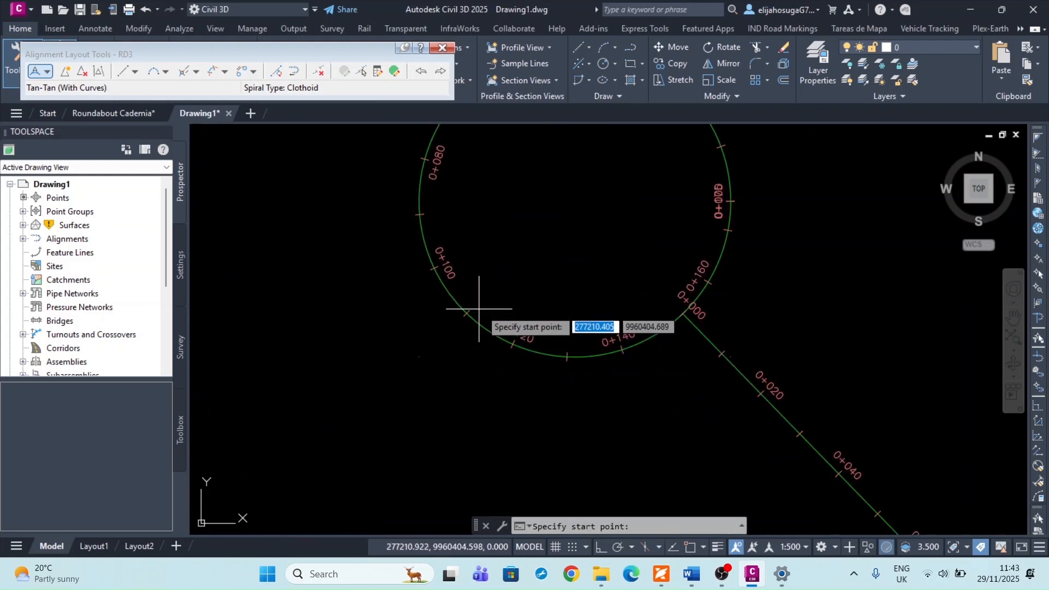
{"action": "scroll", "coordinate": [483, 322], "scroll_direction": "down", "scroll_amount": 3}
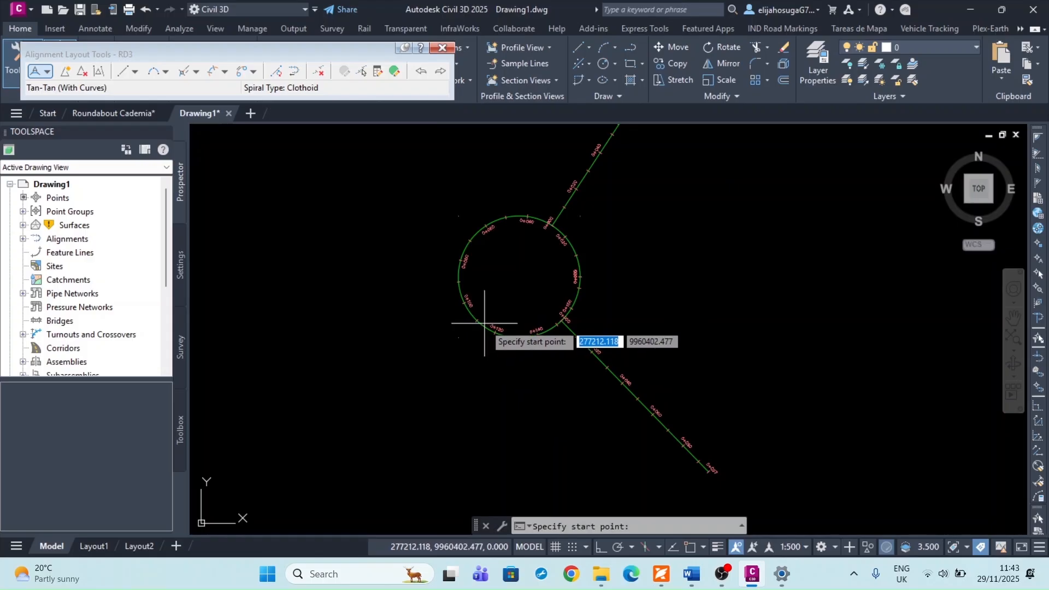
{"action": "left_click", "coordinate": [484, 324]}
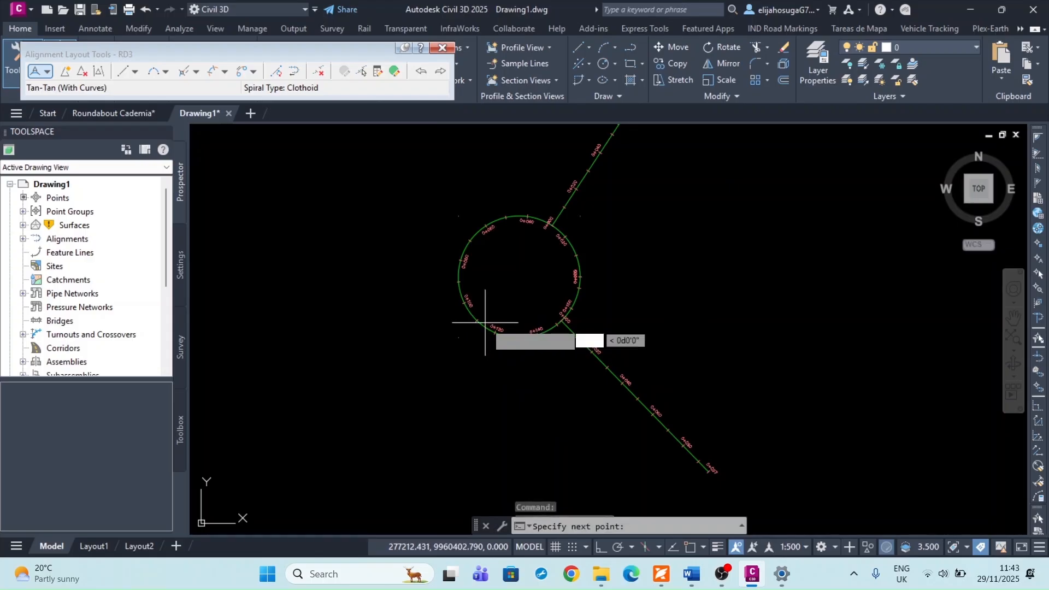
{"action": "left_click", "coordinate": [363, 492]}
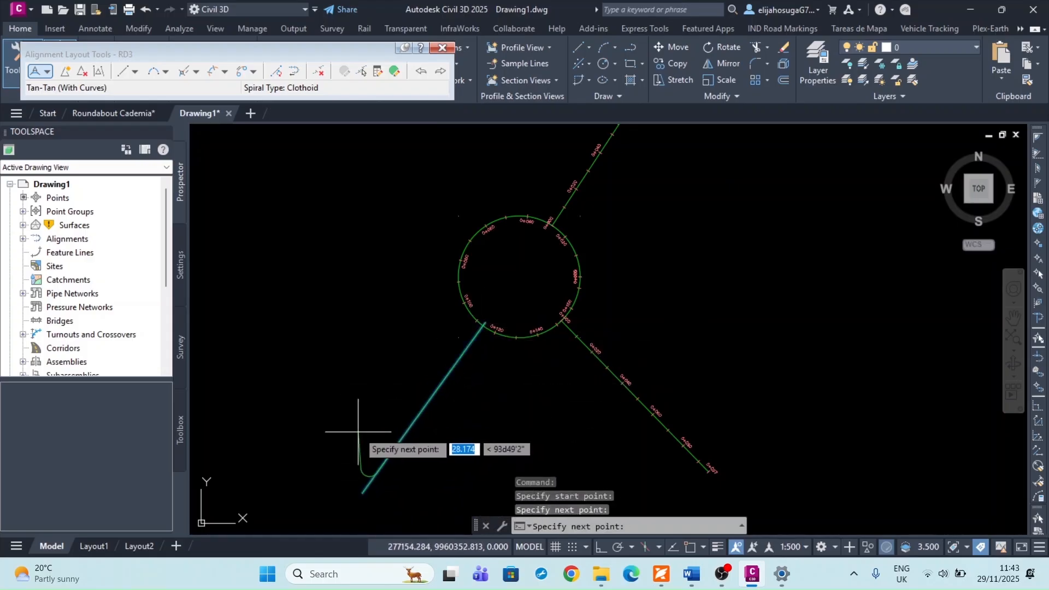
{"action": "key", "text": "Escape"}
Stretch RD3's start point onto its apparent intersection with the roundabout circle.
{"action": "scroll", "coordinate": [508, 300], "scroll_direction": "up", "scroll_amount": 2}
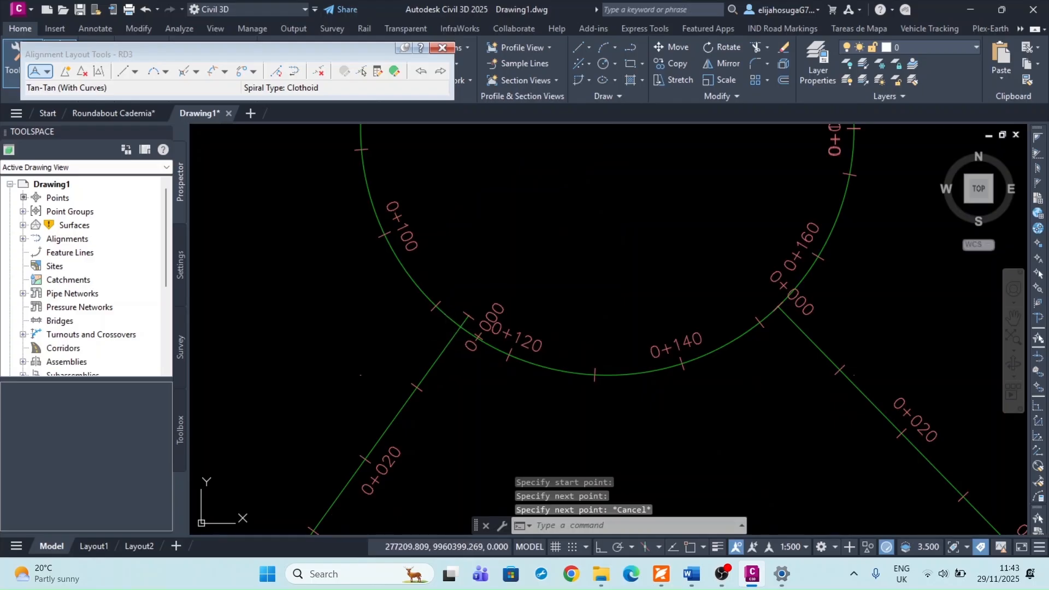
{"action": "left_click", "coordinate": [457, 332]}
{"action": "left_click", "coordinate": [460, 325]}
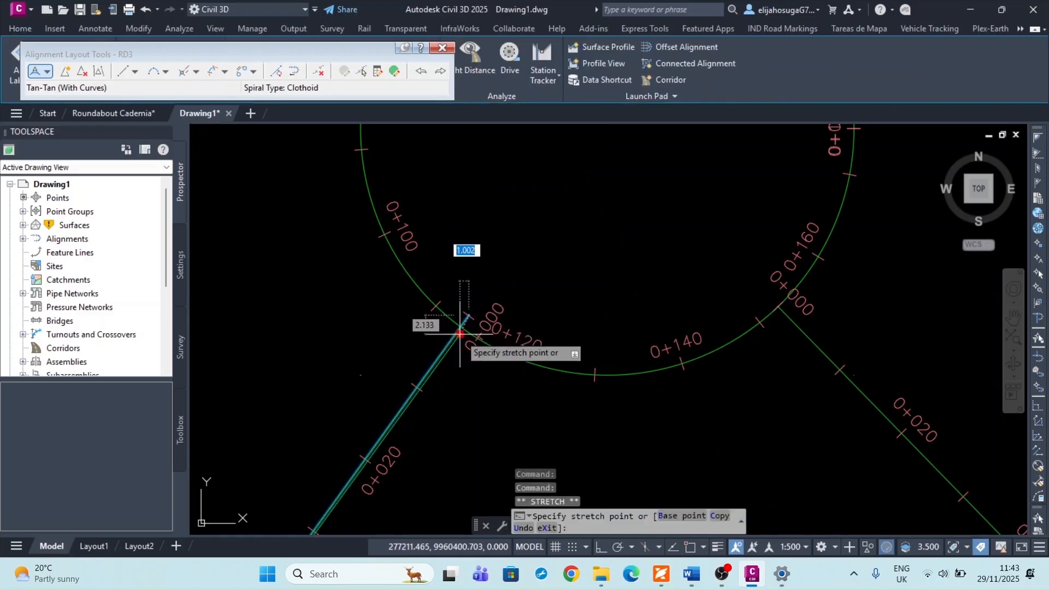
{"action": "scroll", "coordinate": [465, 320], "scroll_direction": "up", "scroll_amount": 2}
{"action": "right_click", "coordinate": [462, 302], "text": "shift"}
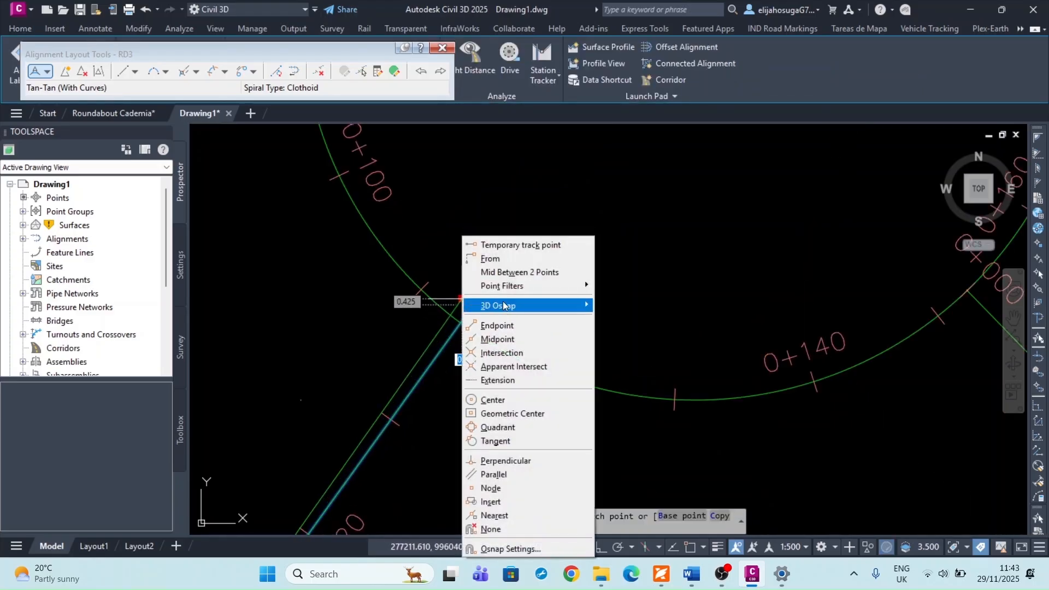
{"action": "left_click", "coordinate": [506, 367]}
{"action": "scroll", "coordinate": [460, 323], "scroll_direction": "down", "scroll_amount": 6}
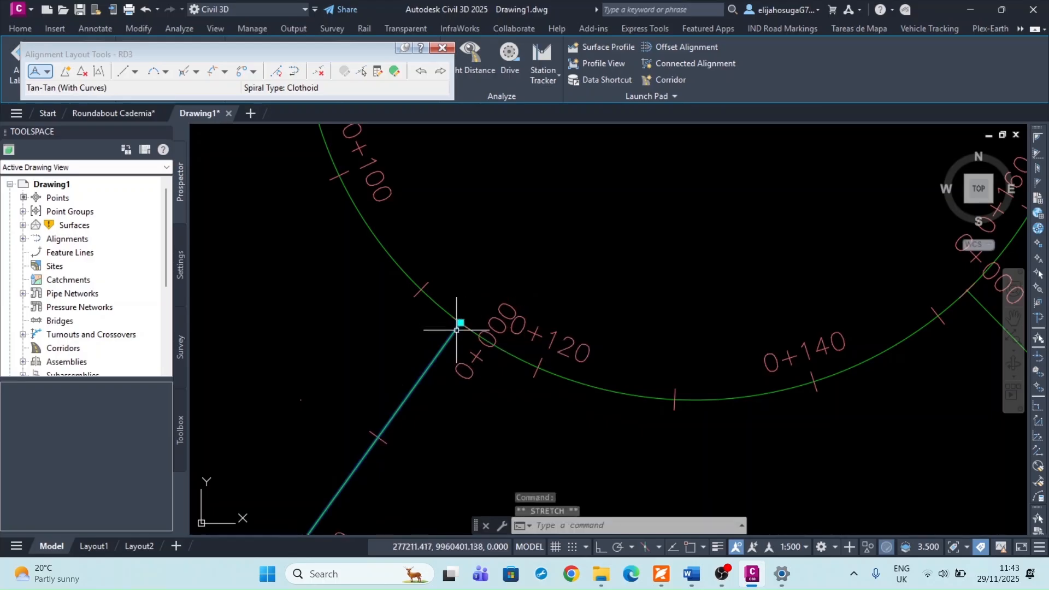
{"action": "key", "text": "Escape"}
{"action": "key", "text": "Escape"}
{"action": "scroll", "coordinate": [415, 306], "scroll_direction": "down", "scroll_amount": 4}
{"action": "scroll", "coordinate": [411, 311], "scroll_direction": "up", "scroll_amount": 5}
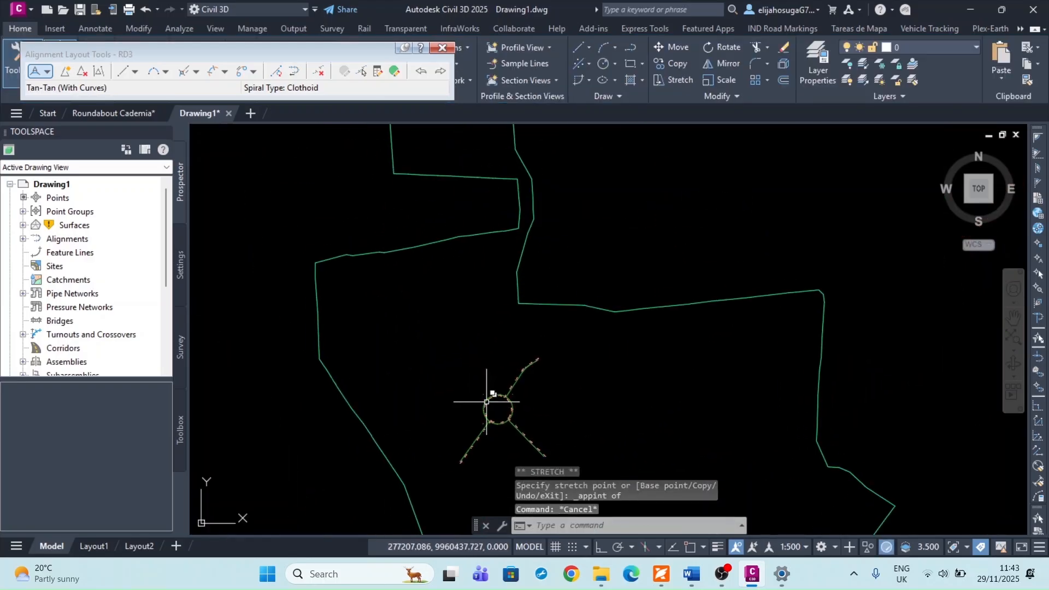
{"action": "scroll", "coordinate": [443, 357], "scroll_direction": "down", "scroll_amount": 1}
{"action": "key", "text": "Escape"}
{"action": "key", "text": "Escape"}
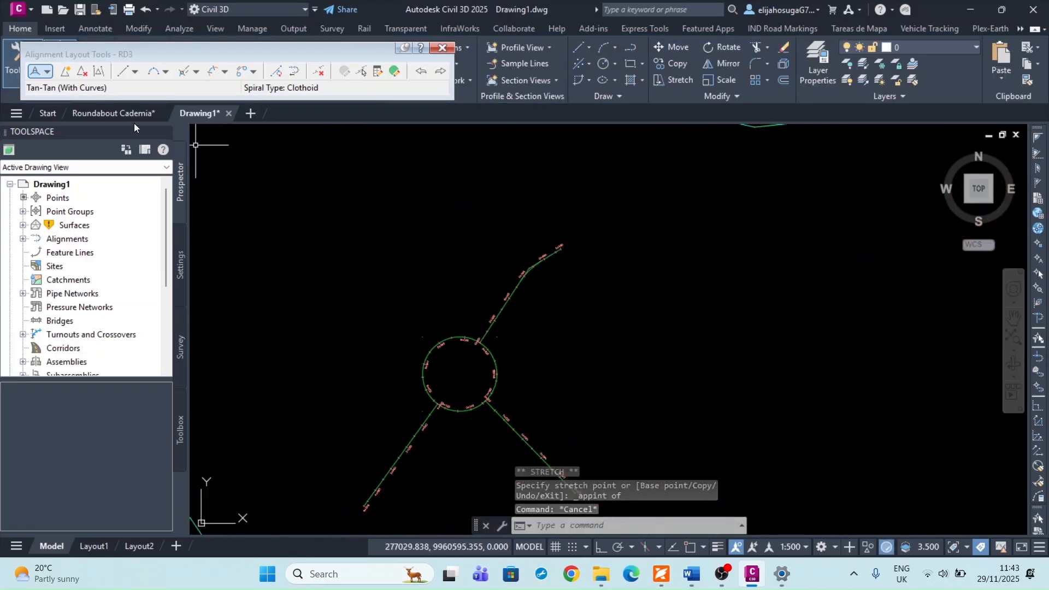
Close RD3's layout tools and create a Centerline alignment layout named RD4 with the Proposed style and Major and Minor only label set.
{"action": "left_click", "coordinate": [442, 48]}
{"action": "left_click", "coordinate": [365, 48]}
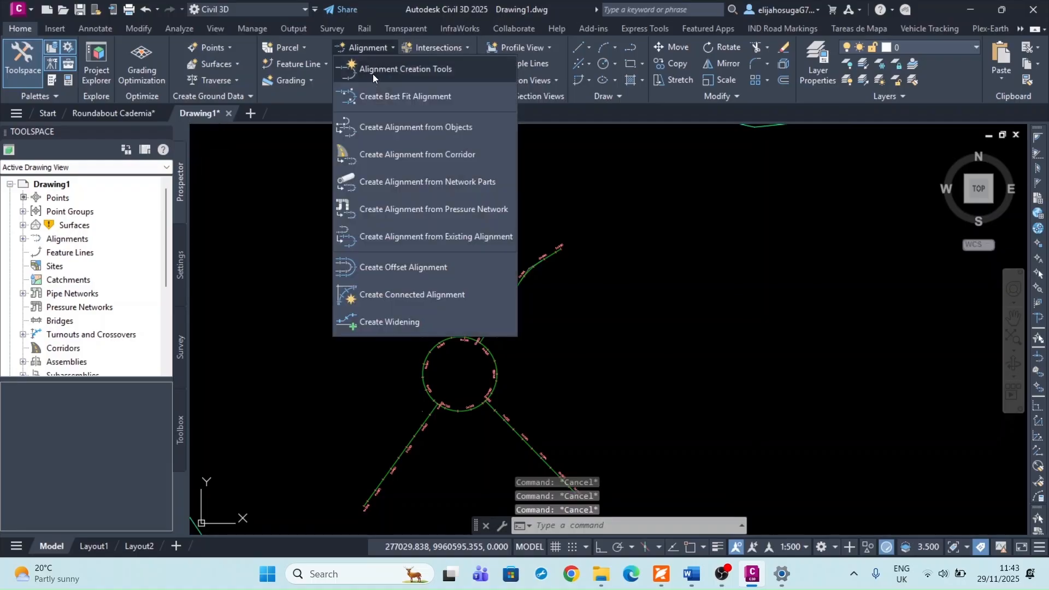
{"action": "left_click", "coordinate": [397, 74]}
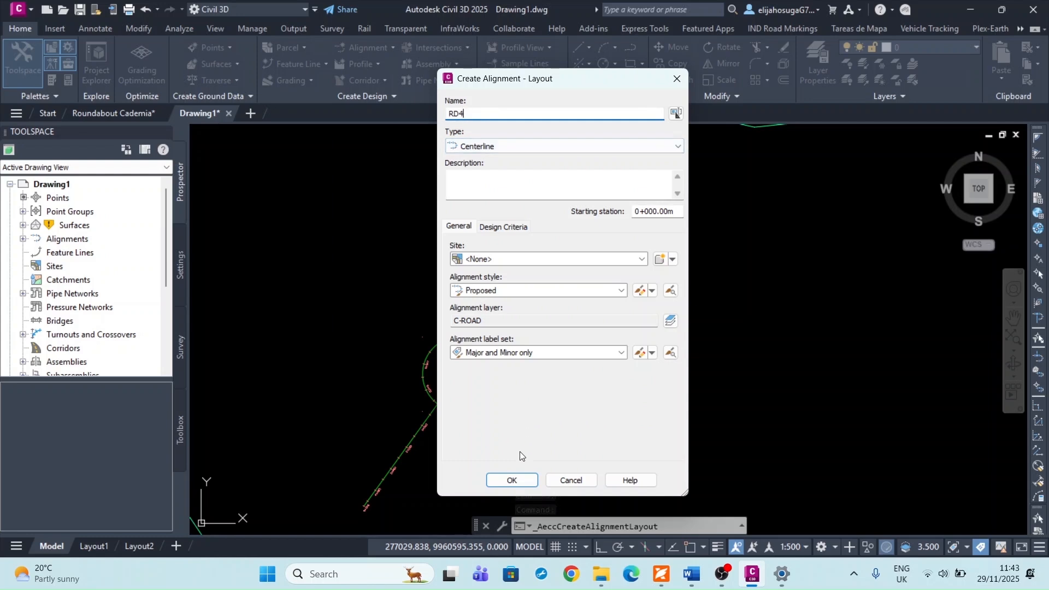
{"action": "left_click", "coordinate": [512, 480]}
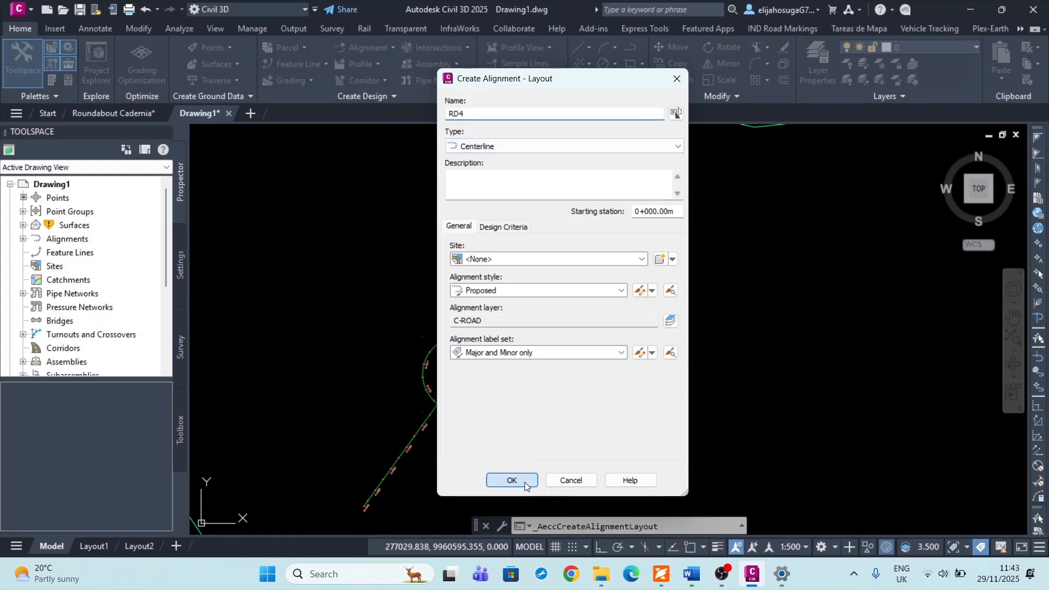
Draw RD4 with Tangent-Tangent (With curves) from the circle's northwest side, about 75 m to the northwest, curving into a second tangent heading west.
{"action": "left_click", "coordinate": [47, 72]}
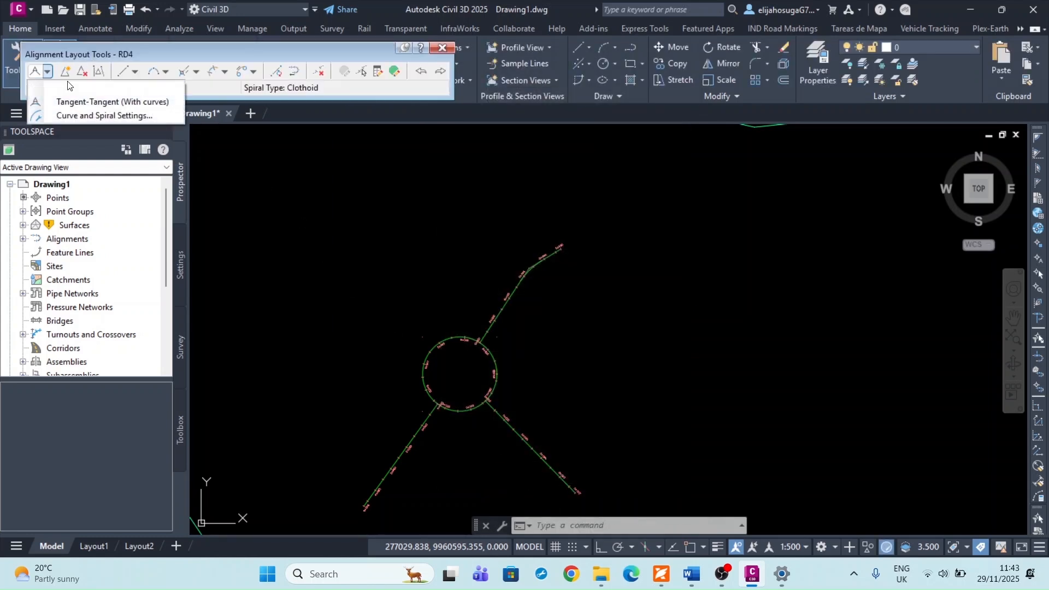
{"action": "left_click", "coordinate": [93, 99]}
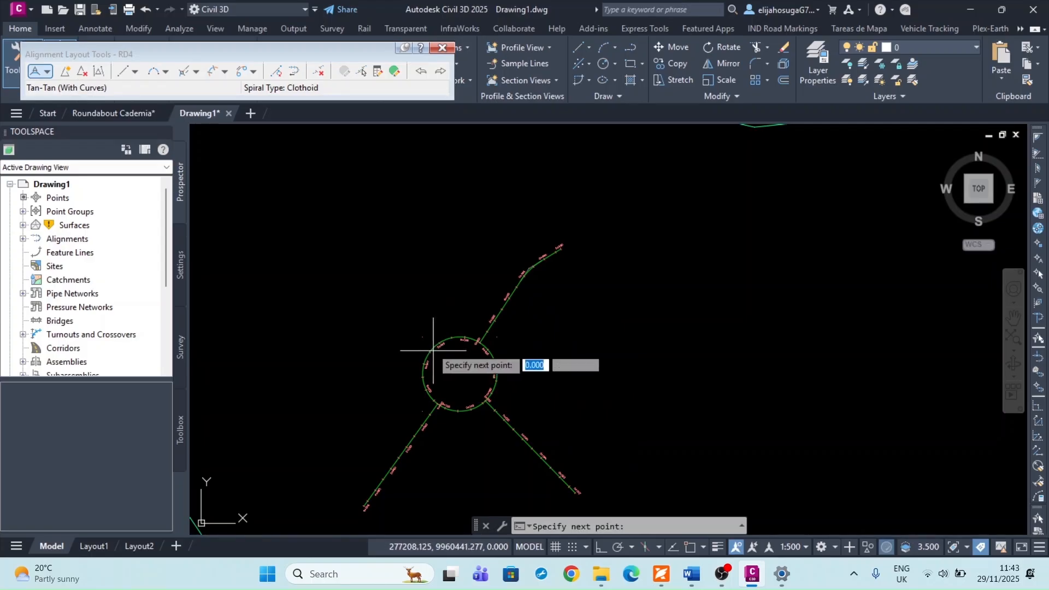
{"action": "left_click", "coordinate": [434, 351]}
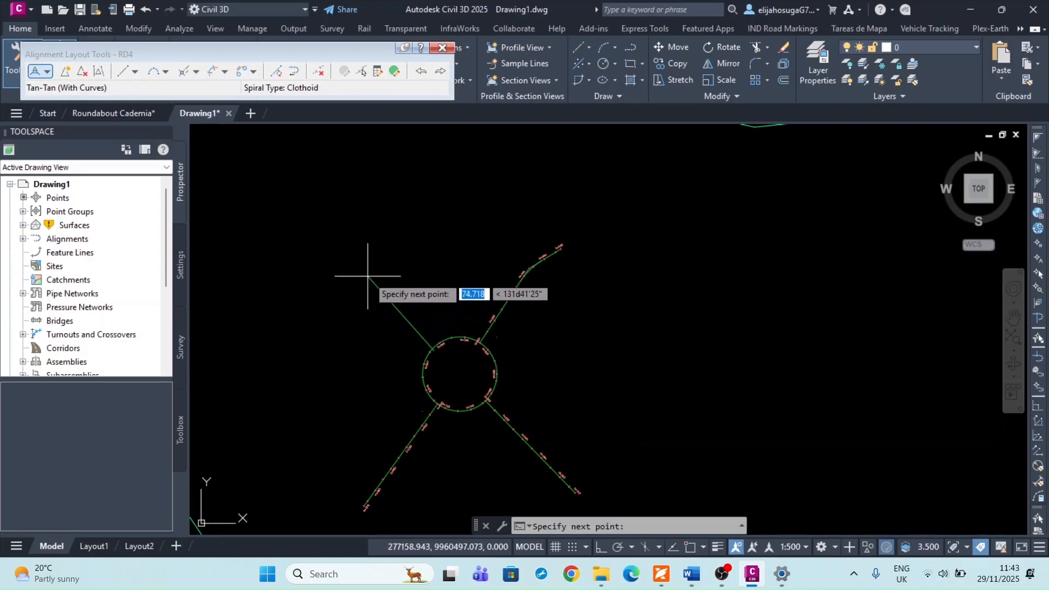
{"action": "left_click", "coordinate": [366, 278]}
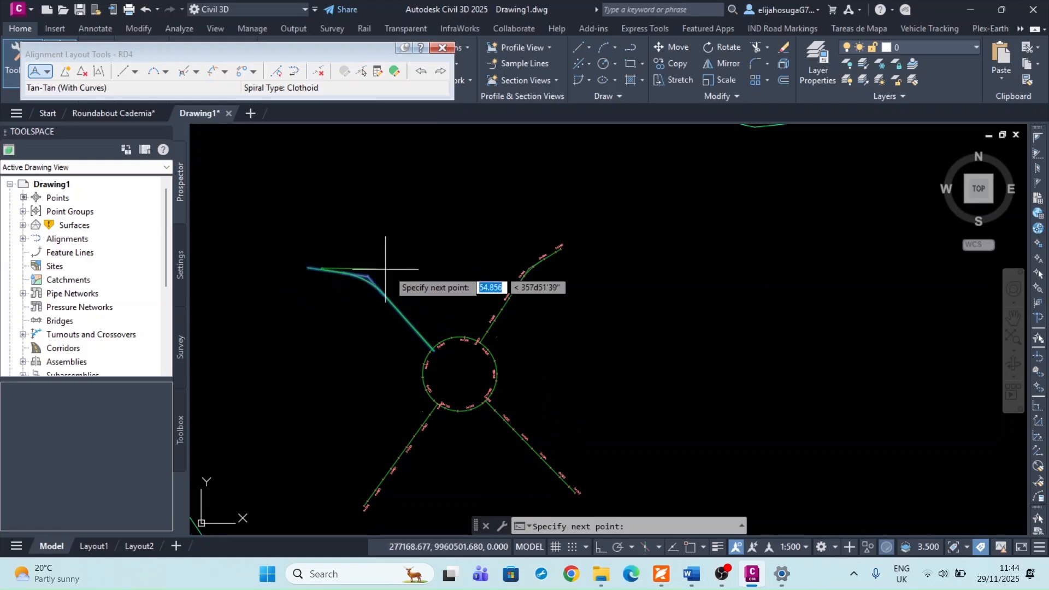
{"action": "key", "text": "Return"}
Stretch RD4's start point onto its apparent intersection with the roundabout circle.
{"action": "scroll", "coordinate": [383, 273], "scroll_direction": "down", "scroll_amount": 4}
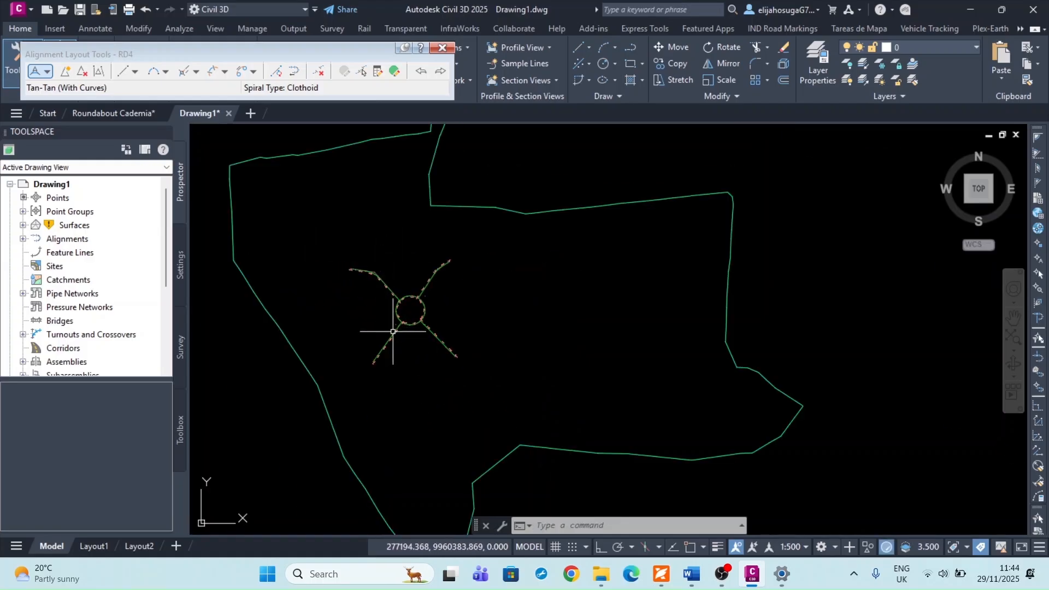
{"action": "scroll", "coordinate": [393, 331], "scroll_direction": "up", "scroll_amount": 10}
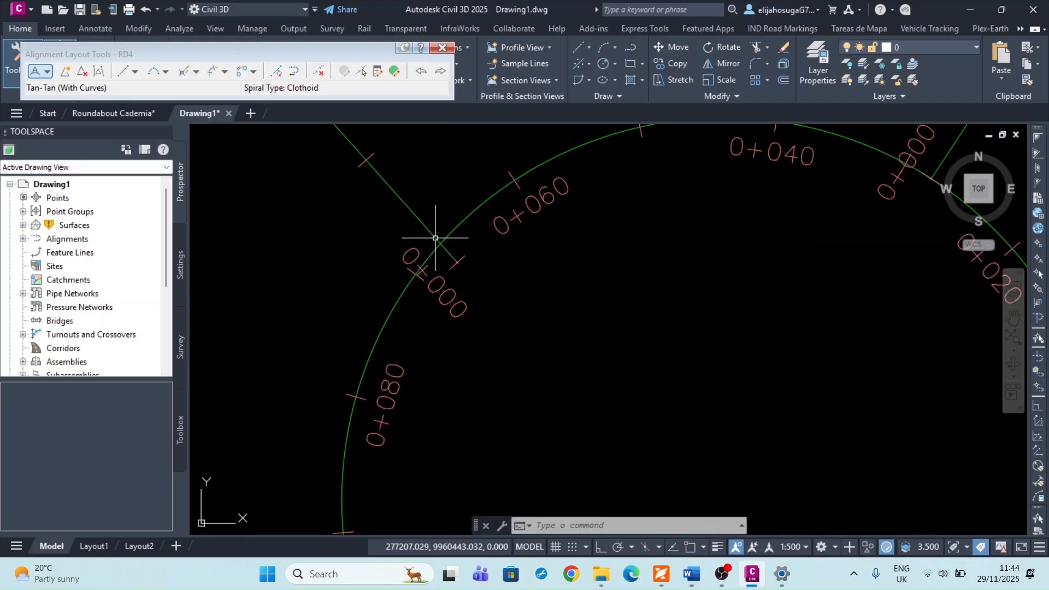
{"action": "left_click", "coordinate": [456, 261]}
{"action": "left_click", "coordinate": [457, 262]}
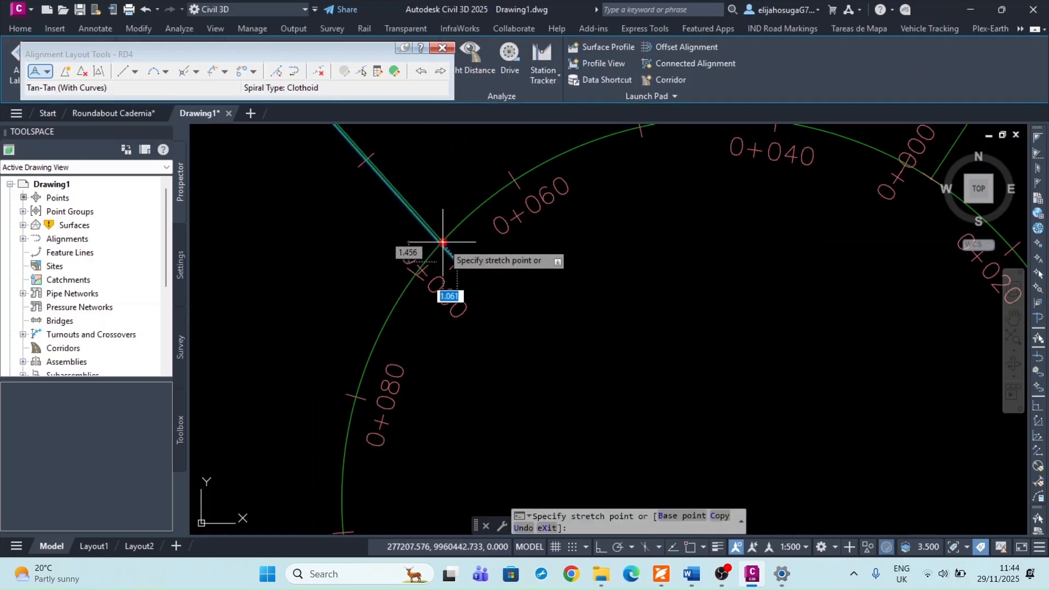
{"action": "right_click", "coordinate": [442, 242], "text": "shift"}
{"action": "left_click", "coordinate": [499, 365]}
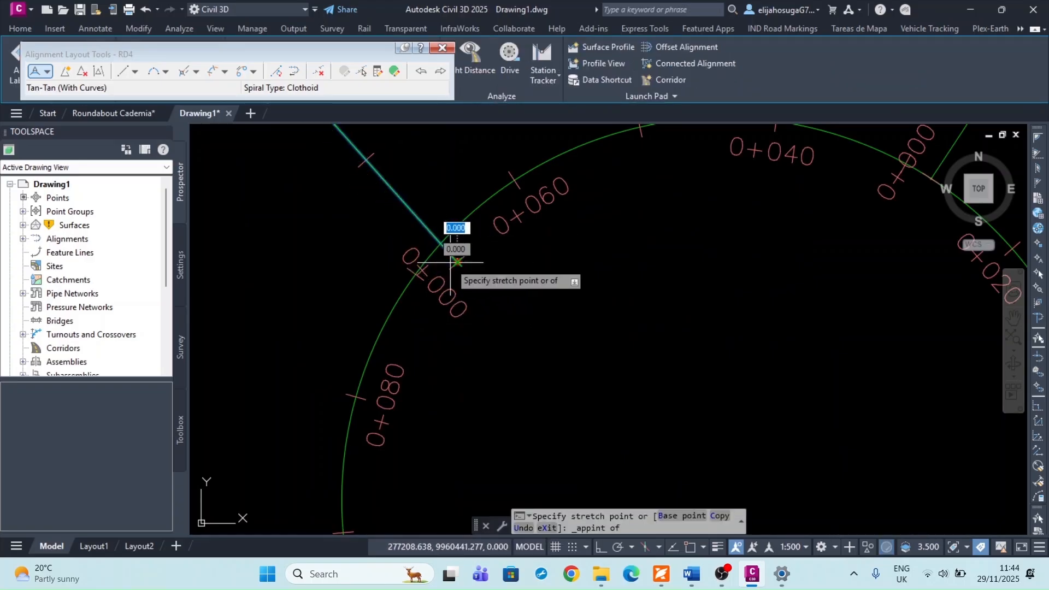
{"action": "key", "text": "Escape"}
Examine how the four approach roads meet the roundabout circle and sit within the site boundary.
{"action": "scroll", "coordinate": [441, 243], "scroll_direction": "down", "scroll_amount": 10}
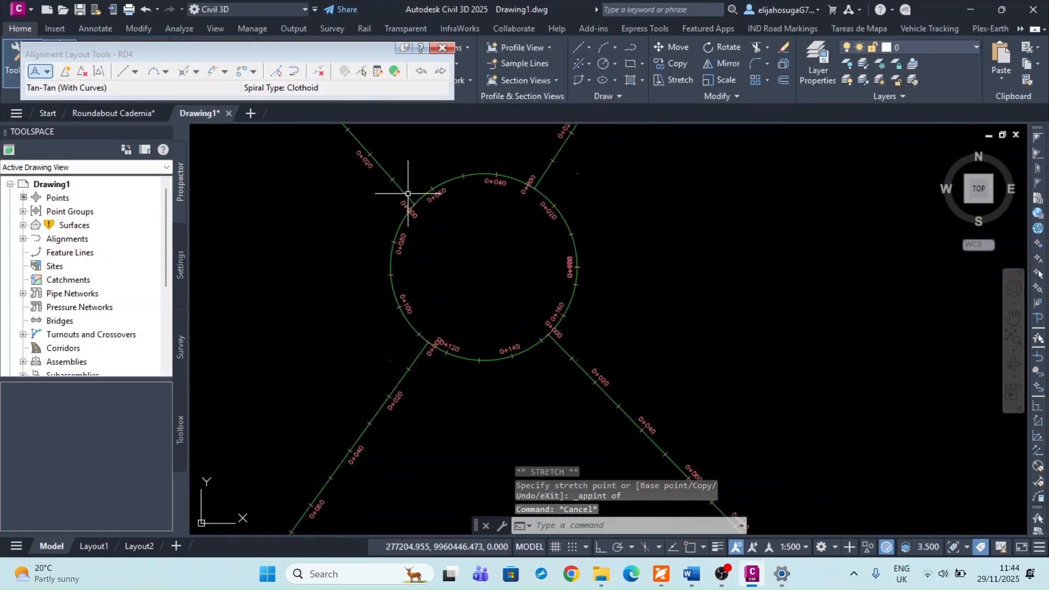
{"action": "scroll", "coordinate": [468, 270], "scroll_direction": "up", "scroll_amount": 2}
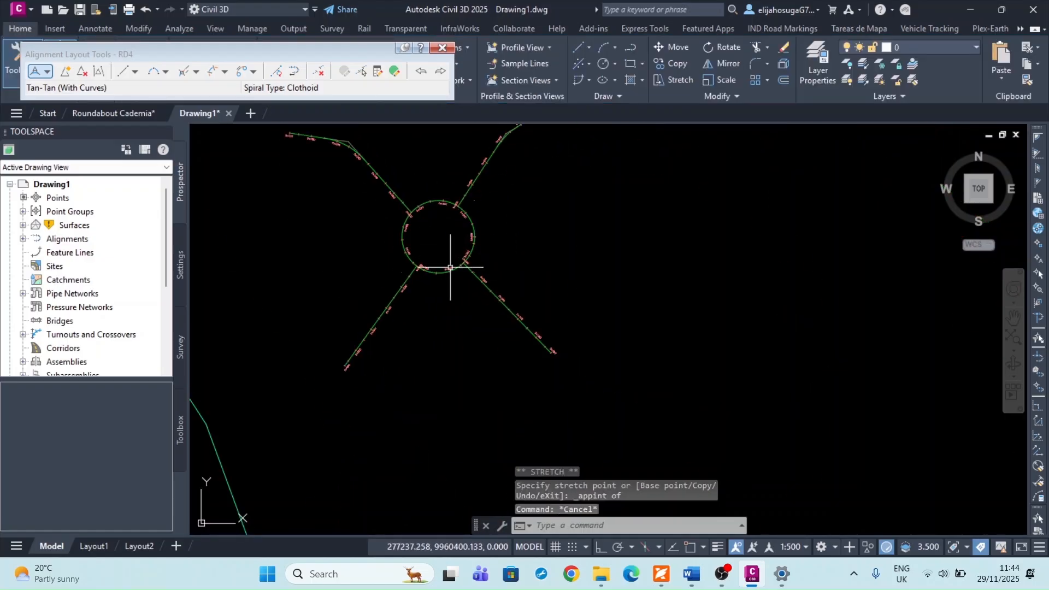
{"action": "scroll", "coordinate": [450, 268], "scroll_direction": "up", "scroll_amount": 3}
{"action": "scroll", "coordinate": [457, 288], "scroll_direction": "down", "scroll_amount": 4}
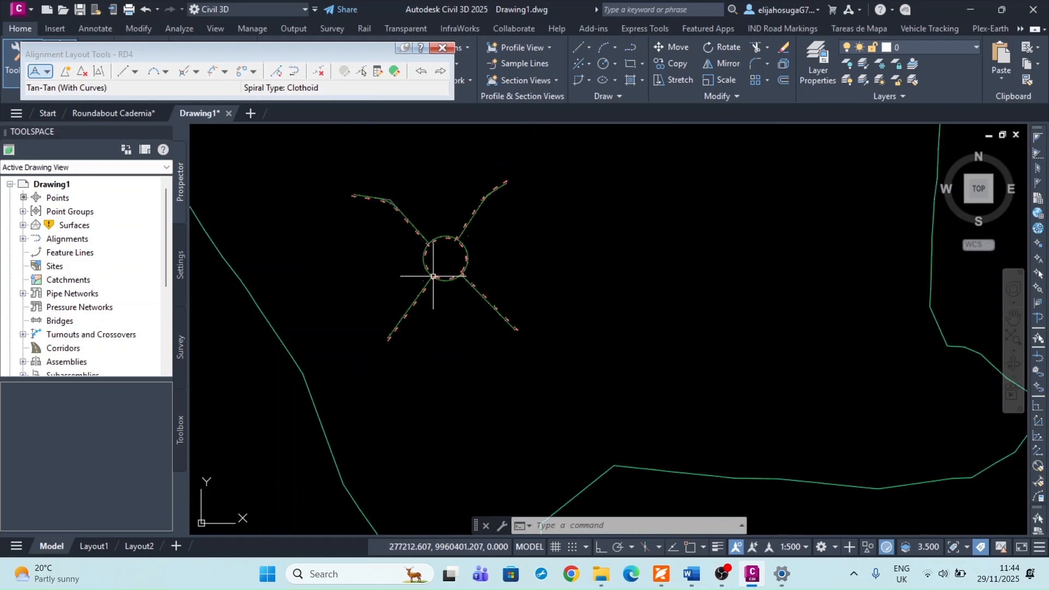
{"action": "scroll", "coordinate": [431, 277], "scroll_direction": "down", "scroll_amount": 4}
{"action": "scroll", "coordinate": [430, 280], "scroll_direction": "up", "scroll_amount": 2}
{"action": "scroll", "coordinate": [430, 279], "scroll_direction": "up", "scroll_amount": 3}
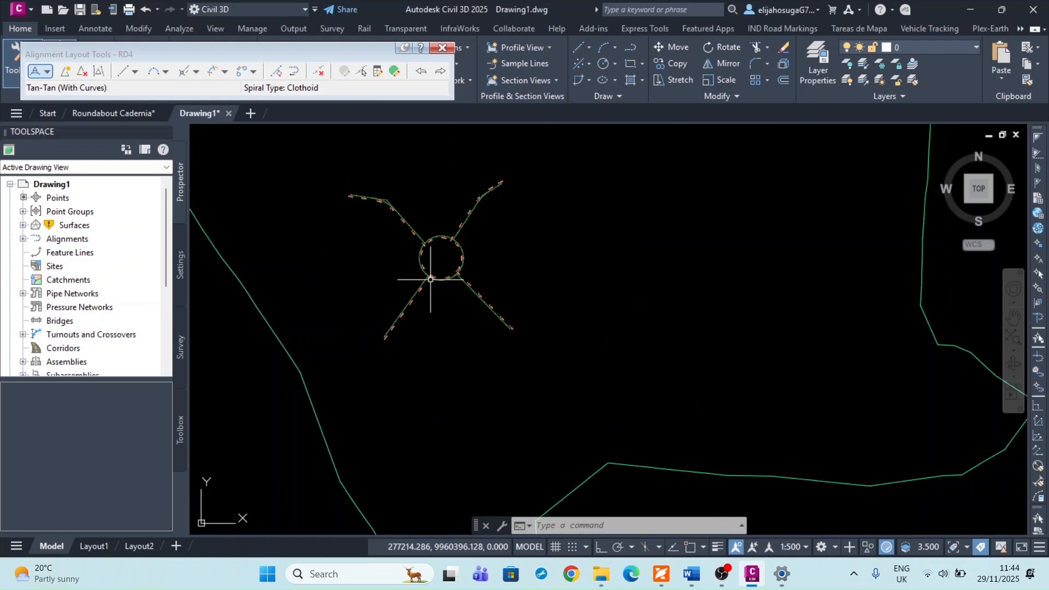
{"action": "scroll", "coordinate": [430, 279], "scroll_direction": "down", "scroll_amount": 3}
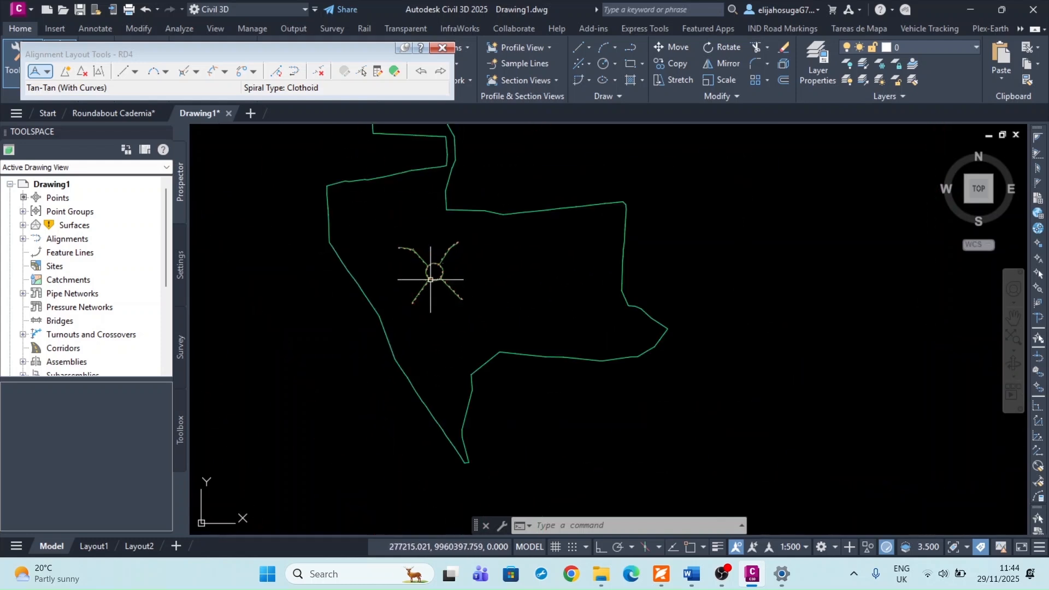
View the drawing in Layout1, return to model space and look over the site boundary with its roundabout.
{"action": "left_click", "coordinate": [93, 545]}
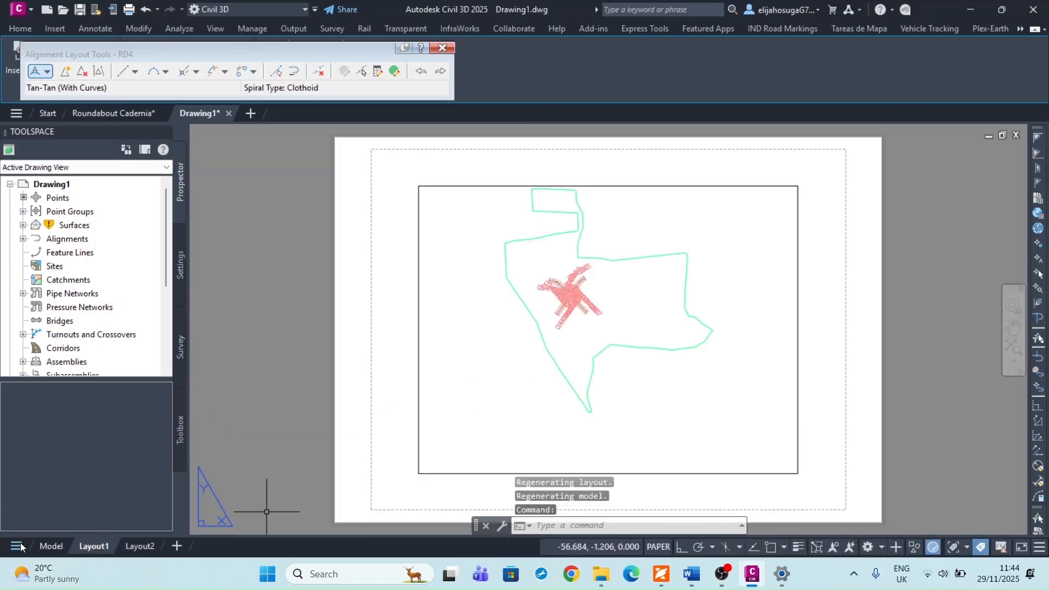
{"action": "left_click", "coordinate": [49, 545]}
{"action": "scroll", "coordinate": [477, 304], "scroll_direction": "down", "scroll_amount": 8}
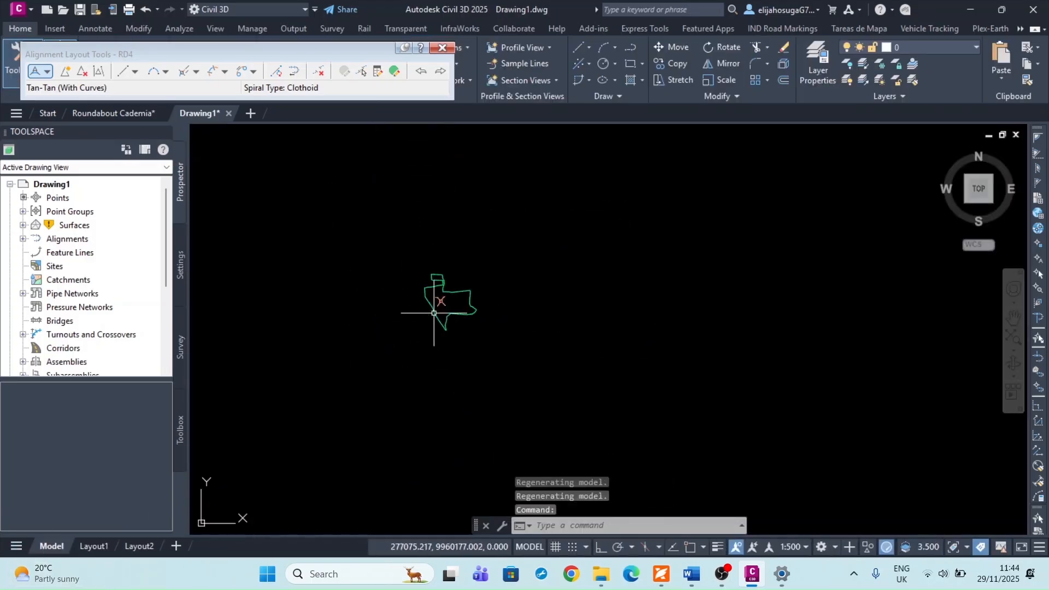
{"action": "scroll", "coordinate": [470, 298], "scroll_direction": "up", "scroll_amount": 10}
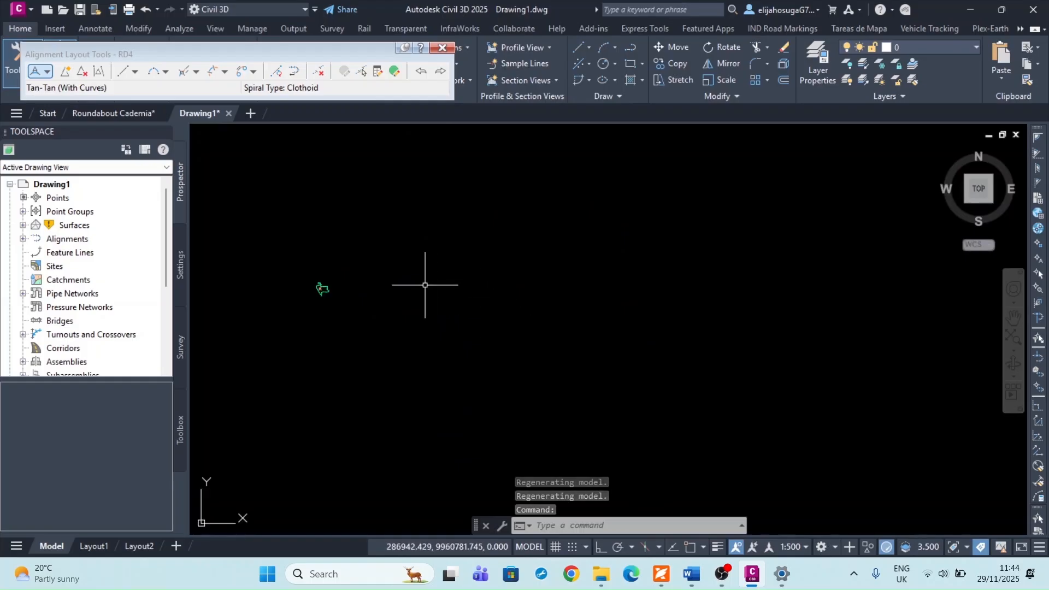
{"action": "middle_click_drag", "start_coordinate": [260, 287], "coordinate": [485, 362]}
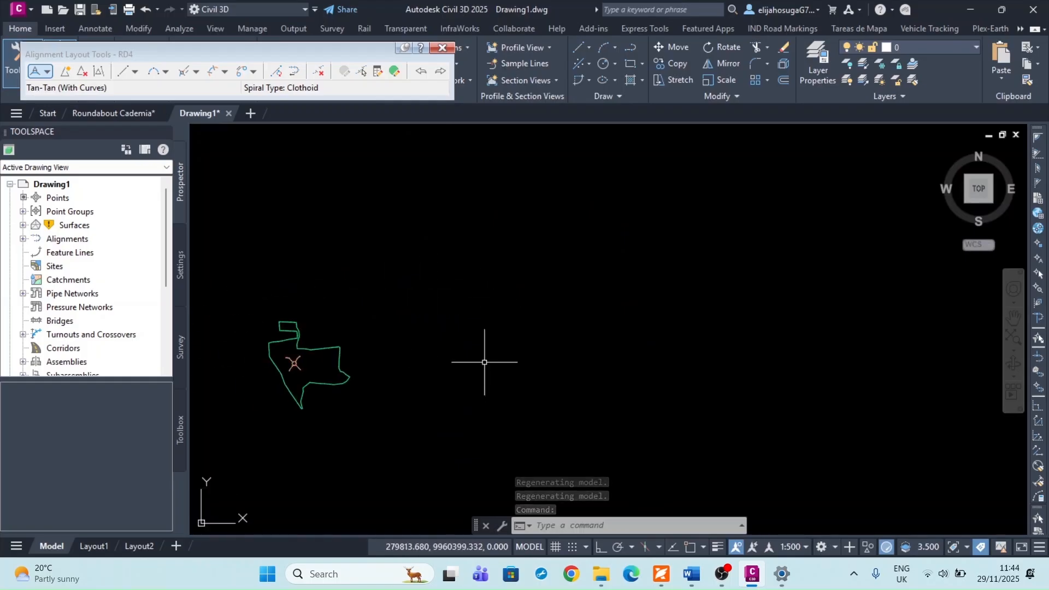
Copy the white workflow list, east of the site boundary, from the model space of the Roundabout Cademia drawing.
{"action": "left_click", "coordinate": [114, 113]}
{"action": "left_click", "coordinate": [51, 546]}
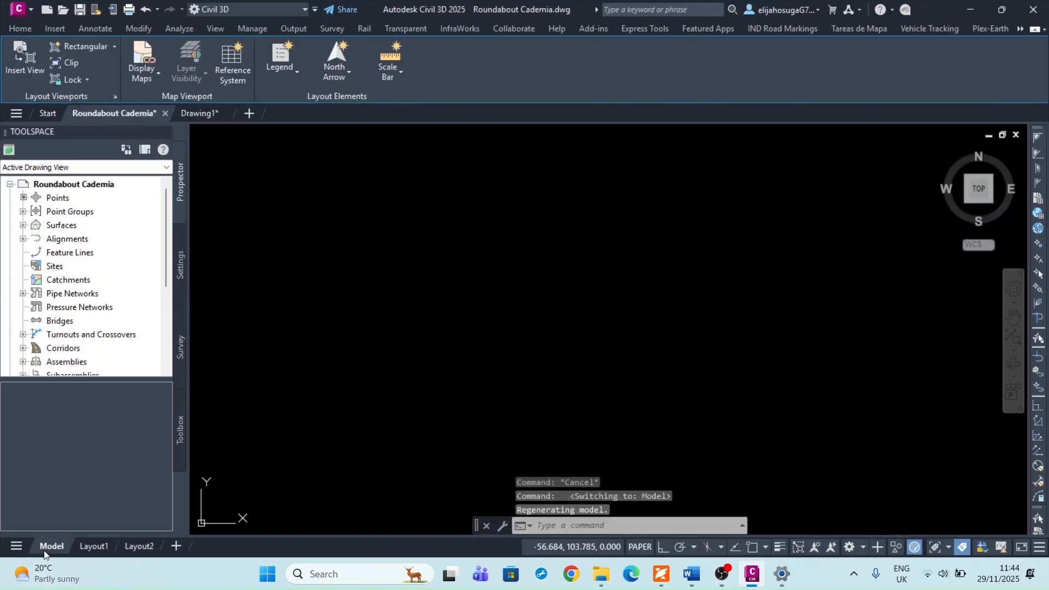
{"action": "scroll", "coordinate": [513, 323], "scroll_direction": "down", "scroll_amount": 5}
{"action": "scroll", "coordinate": [654, 314], "scroll_direction": "up", "scroll_amount": 4}
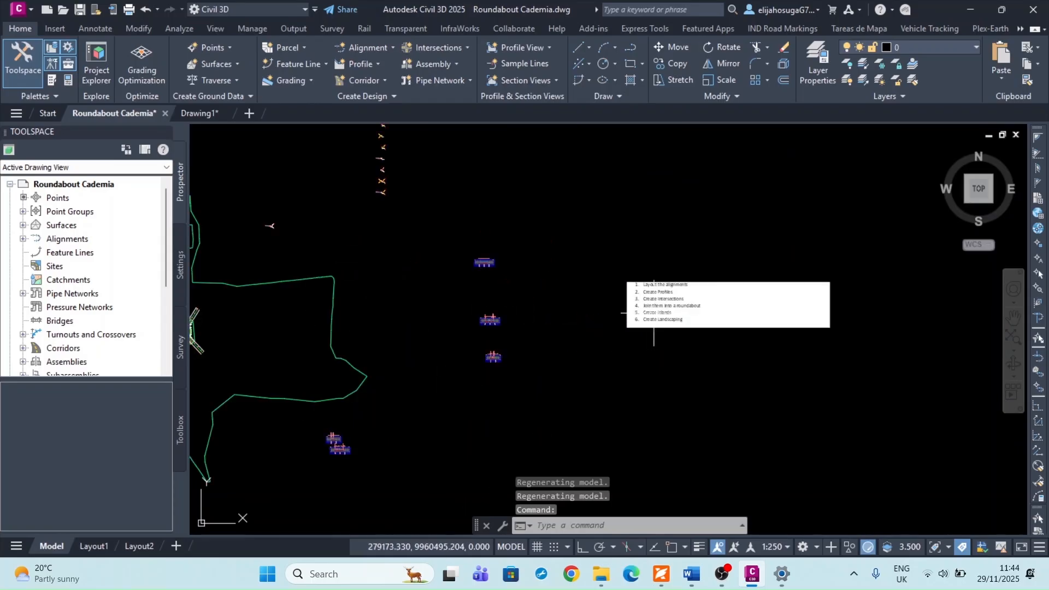
{"action": "left_click_drag", "start_coordinate": [628, 301], "coordinate": [619, 305]}
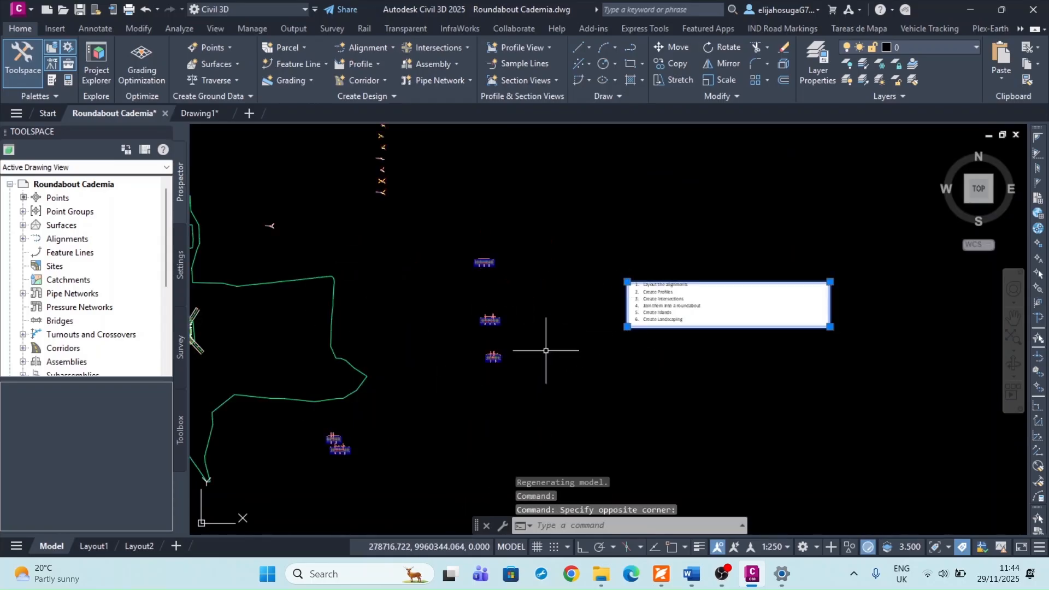
{"action": "key", "text": "ctrl+c"}
Paste the copied workflow list into Drawing1, in the empty area east of the site boundary.
{"action": "left_click", "coordinate": [200, 116]}
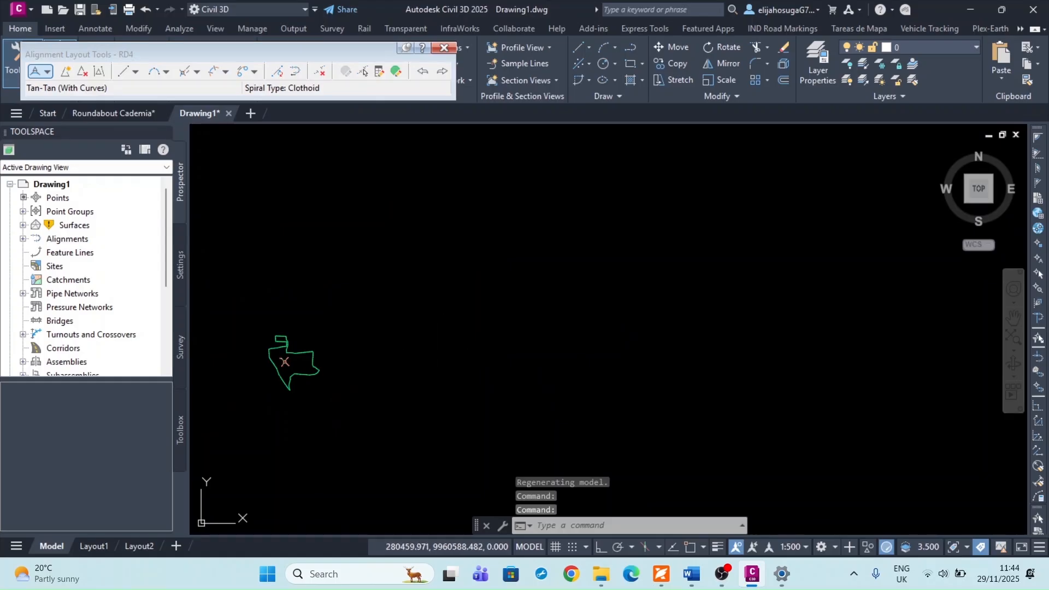
{"action": "key", "text": "ctrl+v"}
{"action": "left_click", "coordinate": [476, 350]}
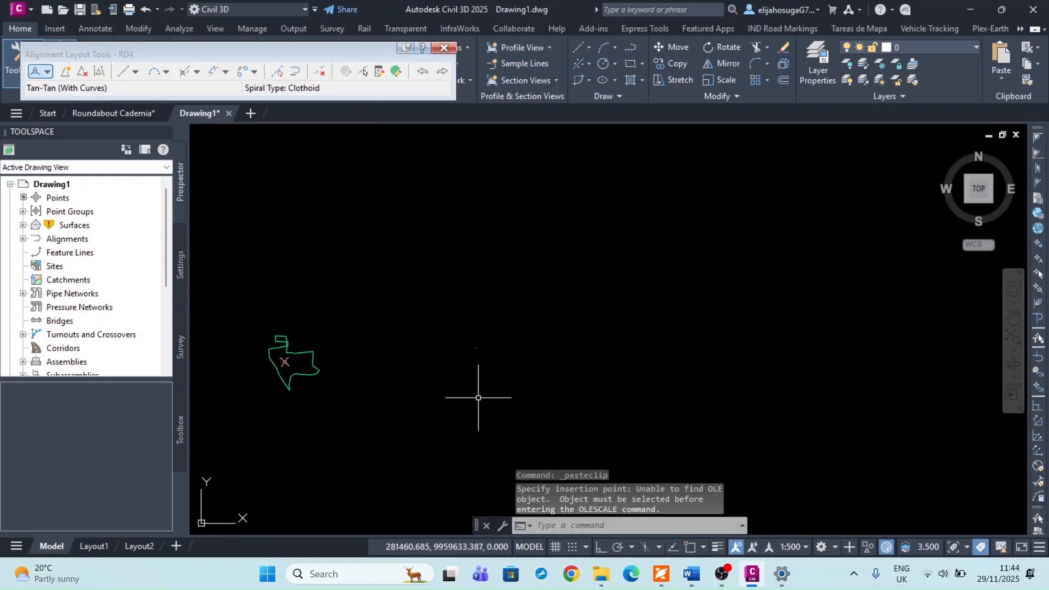
Enlarge the pasted workflow list by stretching a corner outward until it is about twice as wide as the site boundary.
{"action": "scroll", "coordinate": [471, 345], "scroll_direction": "up", "scroll_amount": 4}
{"action": "left_click", "coordinate": [440, 388]}
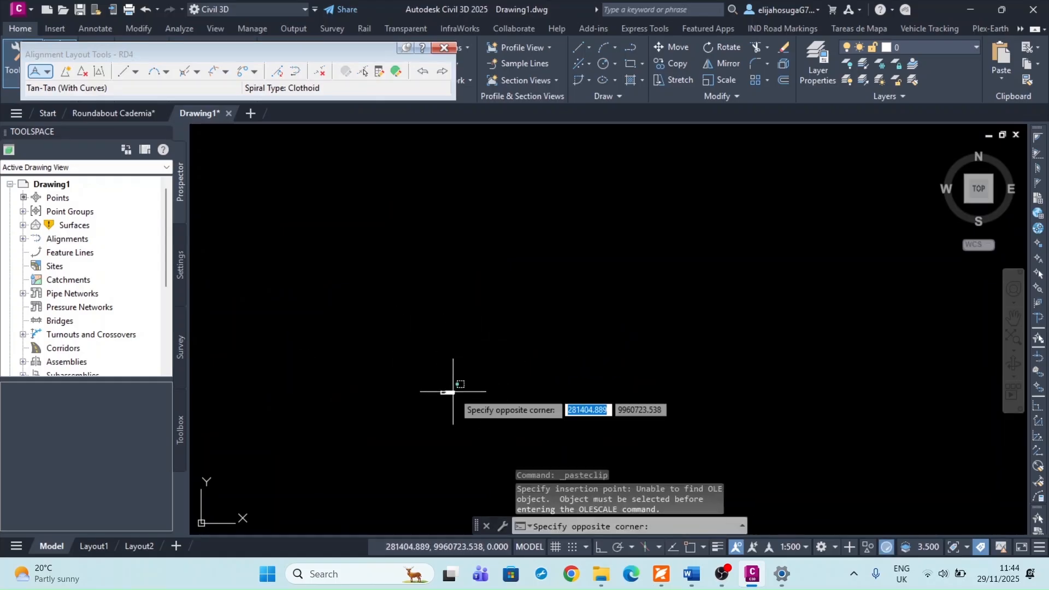
{"action": "scroll", "coordinate": [470, 405], "scroll_direction": "up", "scroll_amount": 4}
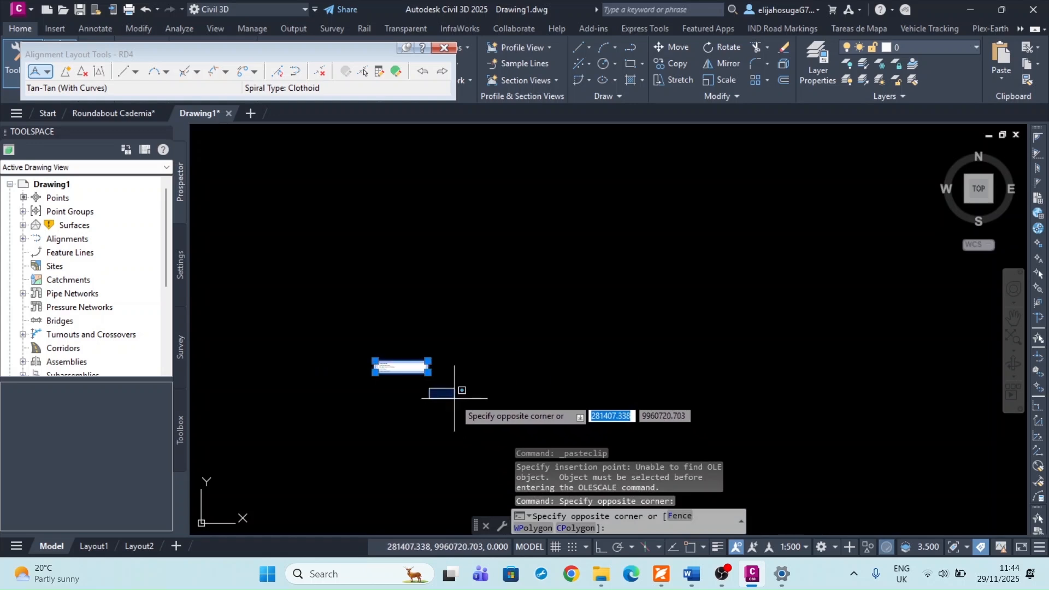
{"action": "left_click", "coordinate": [429, 373]}
{"action": "left_click", "coordinate": [428, 373]}
{"action": "scroll", "coordinate": [470, 452], "scroll_direction": "down", "scroll_amount": 5}
{"action": "middle_click_drag", "start_coordinate": [468, 364], "coordinate": [462, 331]}
{"action": "scroll", "coordinate": [505, 436], "scroll_direction": "down", "scroll_amount": 3}
{"action": "middle_click_drag", "start_coordinate": [488, 405], "coordinate": [488, 314]}
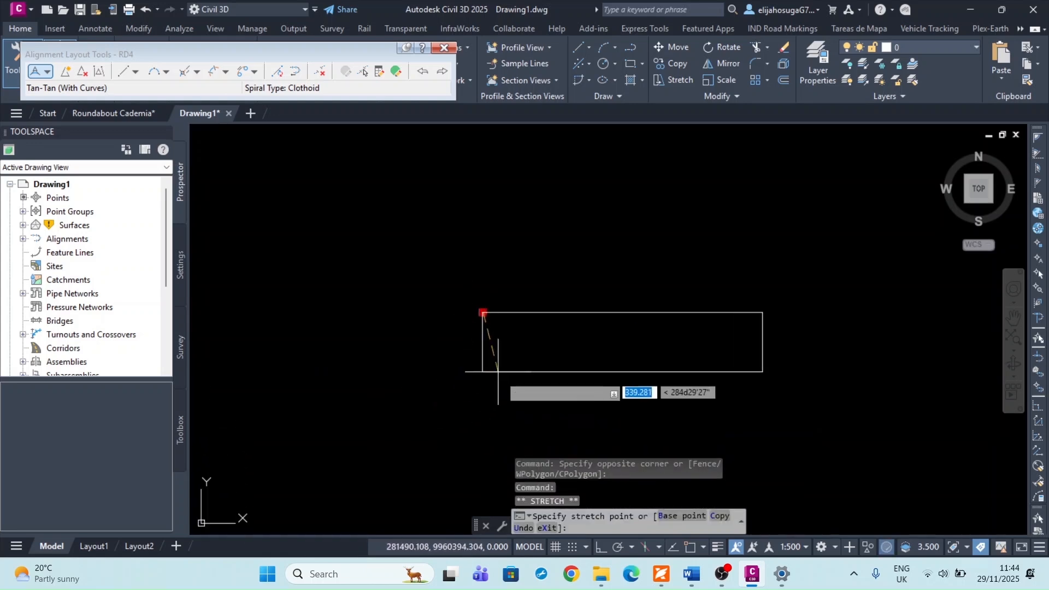
{"action": "left_click", "coordinate": [514, 409]}
Read the workflow list from alignments to landscaping, and look over the roundabout and its four approach roads.
{"action": "scroll", "coordinate": [518, 356], "scroll_direction": "down", "scroll_amount": 8}
{"action": "scroll", "coordinate": [516, 368], "scroll_direction": "up", "scroll_amount": 8}
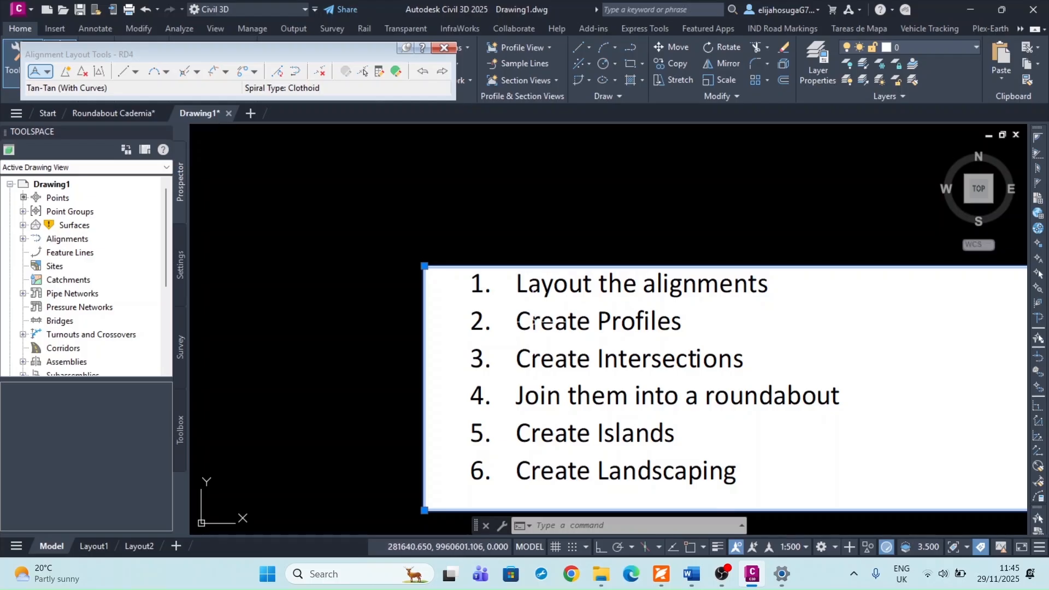
{"action": "scroll", "coordinate": [695, 331], "scroll_direction": "down", "scroll_amount": 10}
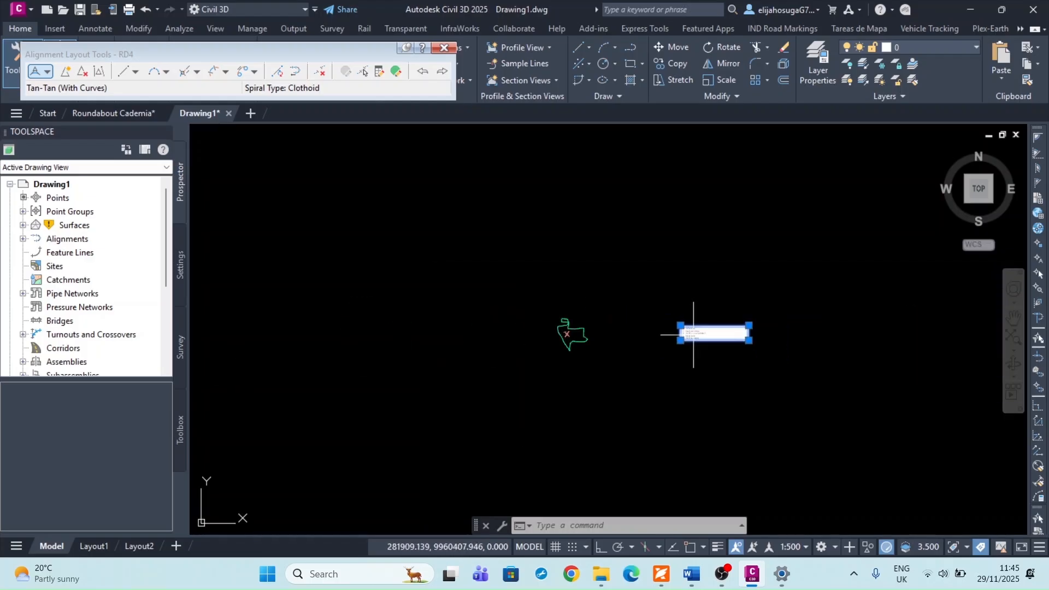
{"action": "scroll", "coordinate": [556, 331], "scroll_direction": "up", "scroll_amount": 10}
{"action": "scroll", "coordinate": [646, 366], "scroll_direction": "up", "scroll_amount": 6}
{"action": "scroll", "coordinate": [646, 365], "scroll_direction": "down", "scroll_amount": 4}
{"action": "middle_click_drag", "start_coordinate": [646, 365], "coordinate": [541, 375]}
{"action": "scroll", "coordinate": [541, 375], "scroll_direction": "up", "scroll_amount": 2}
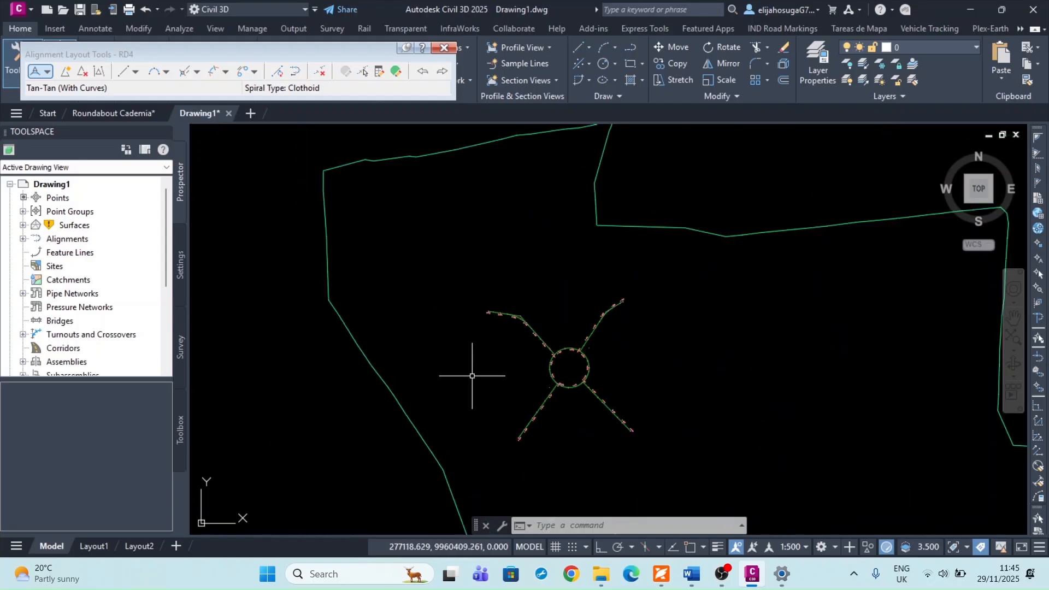
{"action": "scroll", "coordinate": [445, 374], "scroll_direction": "down", "scroll_amount": 4}
{"action": "scroll", "coordinate": [479, 375], "scroll_direction": "up", "scroll_amount": 3}
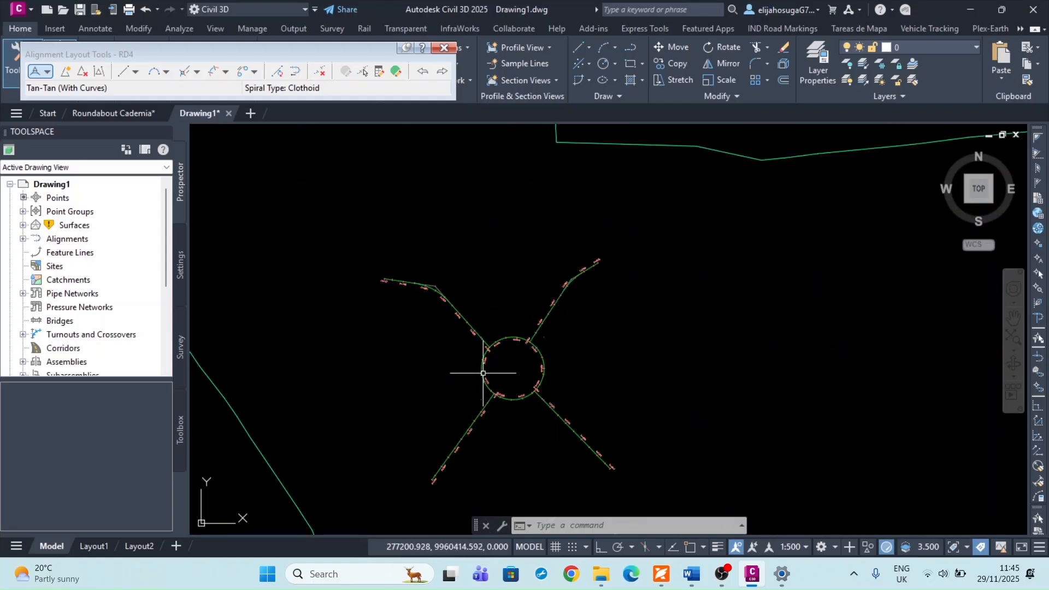
{"action": "scroll", "coordinate": [479, 366], "scroll_direction": "up", "scroll_amount": 5}
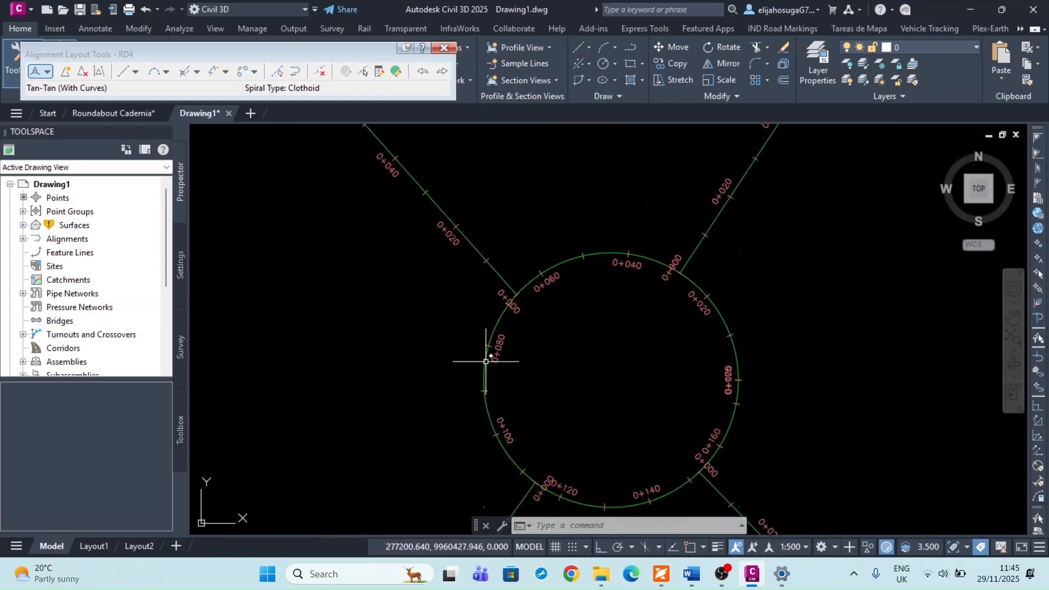
Deselect the Roundabout alignment and close the Alignment Layout Tools.
{"action": "left_click", "coordinate": [485, 361]}
{"action": "scroll", "coordinate": [484, 360], "scroll_direction": "down", "scroll_amount": 10}
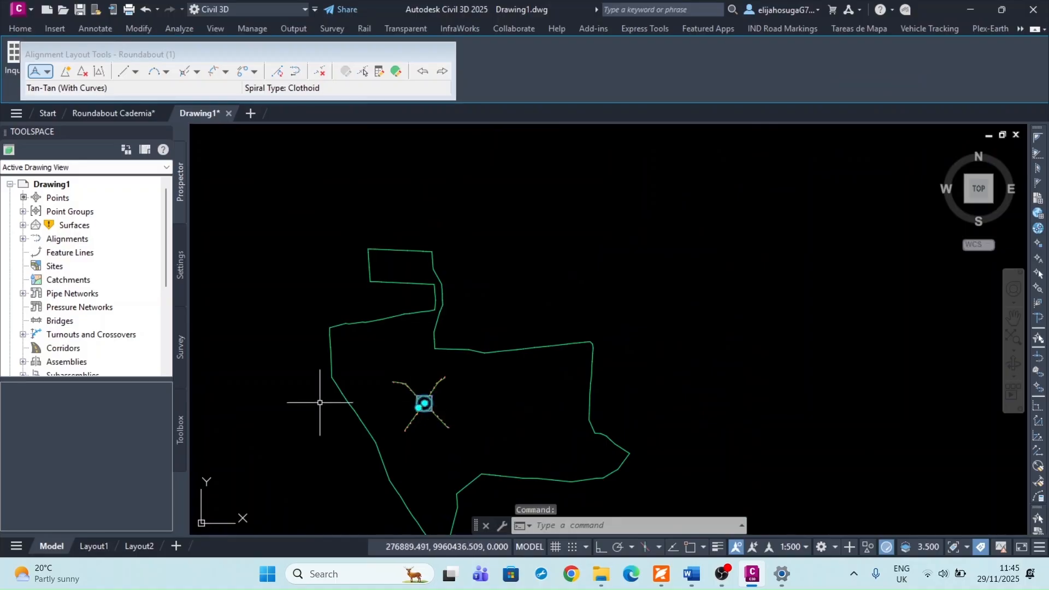
{"action": "key", "text": "Escape"}
{"action": "key", "text": "Escape"}
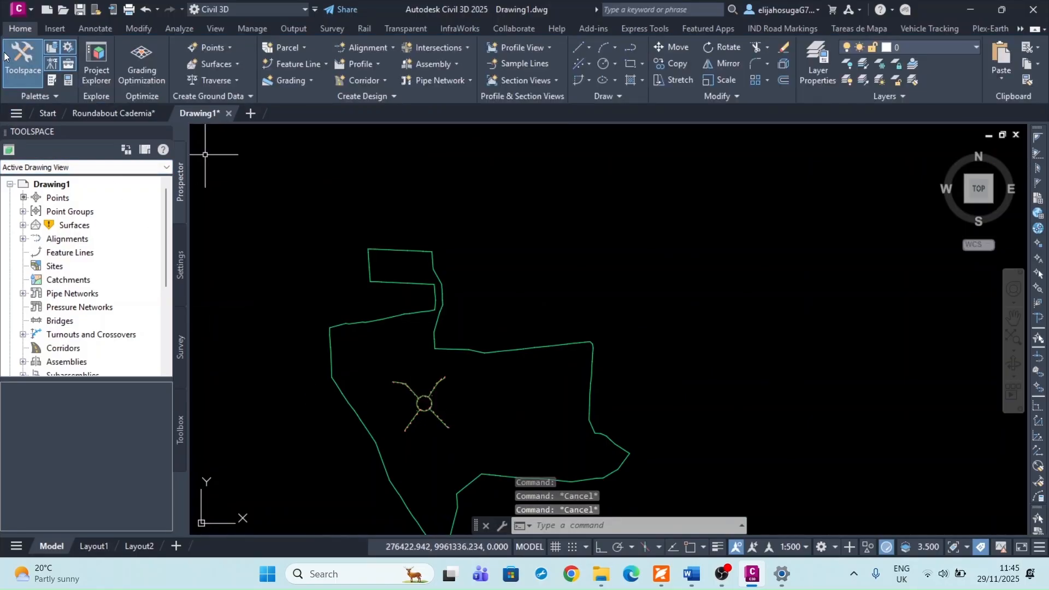
Create a surface profile for the Roundabout (1) alignment from Topo Surface (1) (1) and continue to drawing it in a profile view.
{"action": "scroll", "coordinate": [421, 399], "scroll_direction": "up", "scroll_amount": 6}
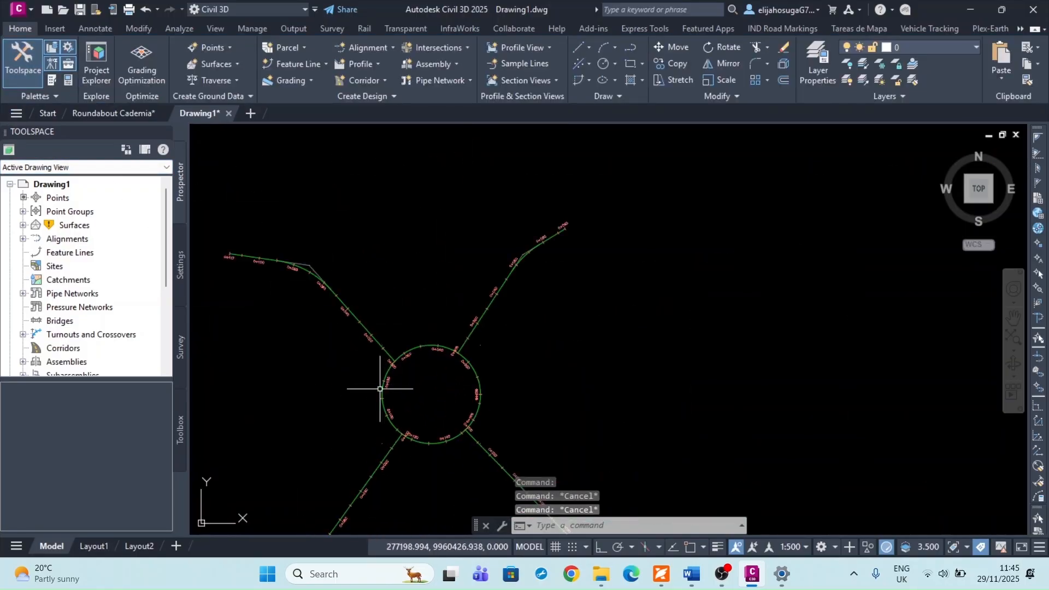
{"action": "left_click", "coordinate": [381, 389]}
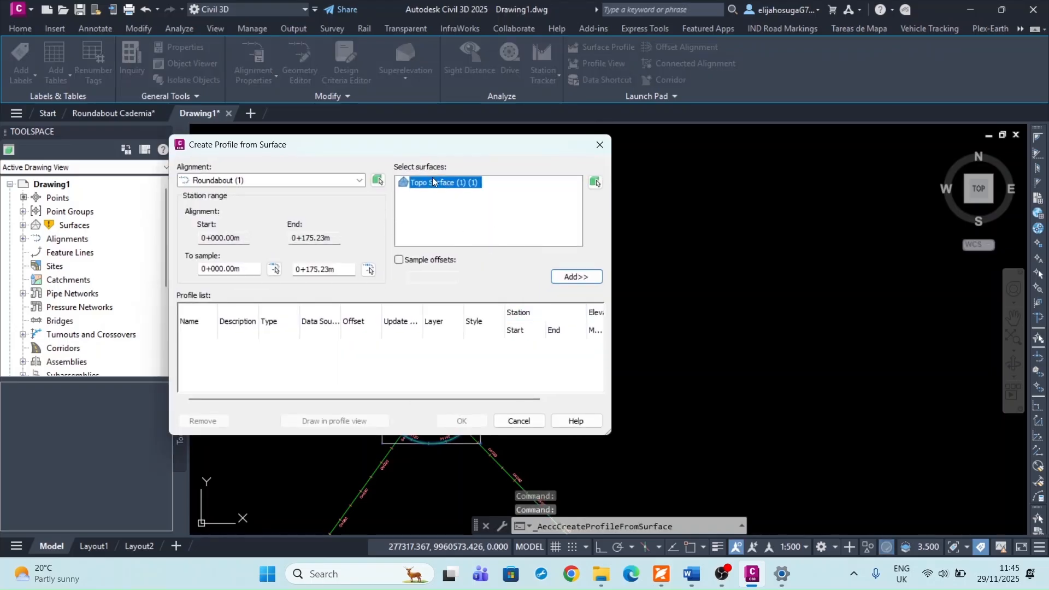
{"action": "left_click", "coordinate": [566, 279]}
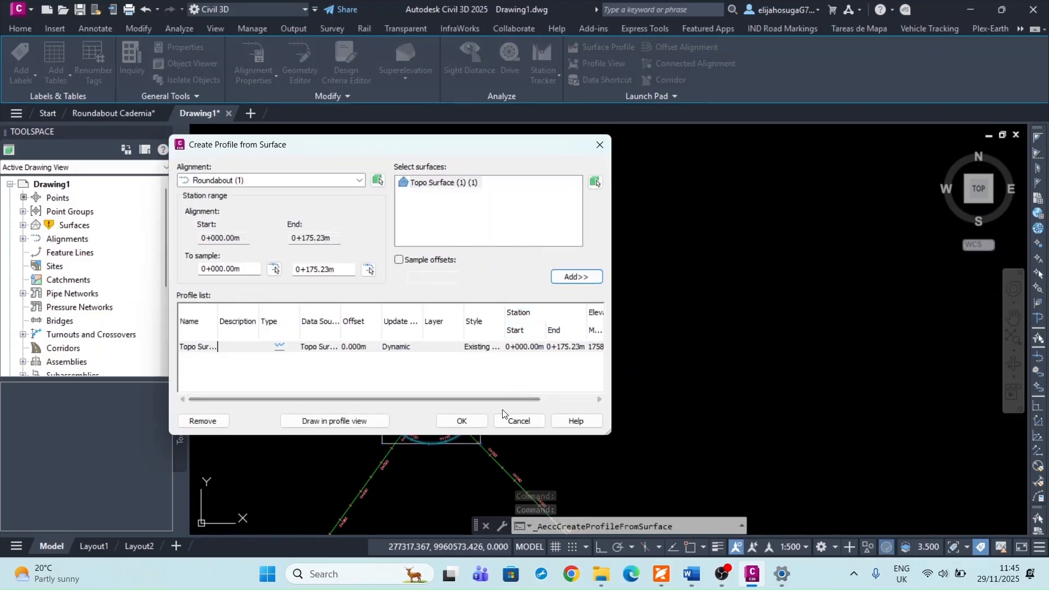
{"action": "left_click", "coordinate": [349, 421]}
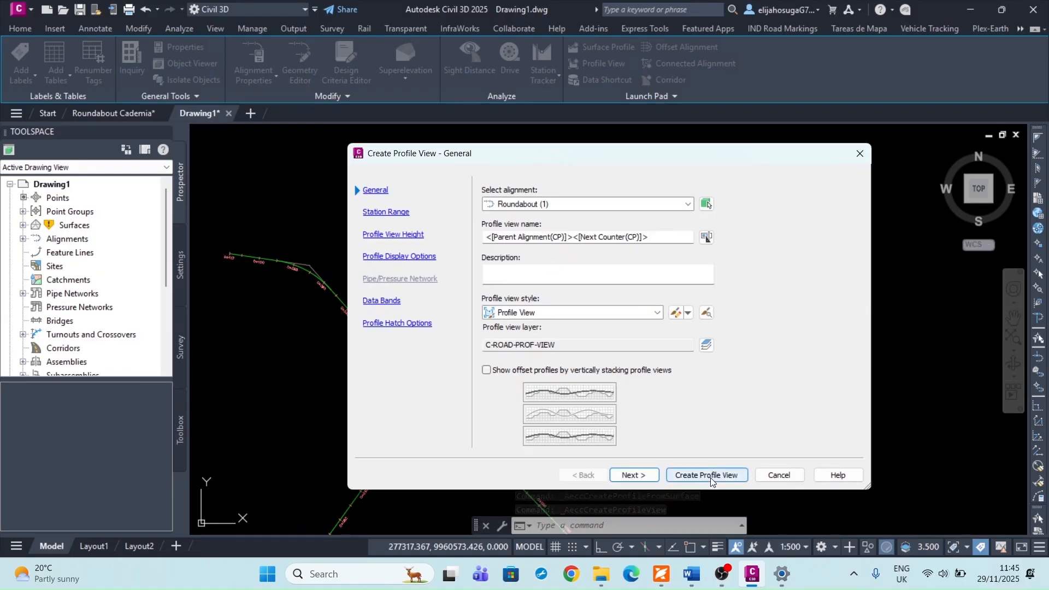
Create the Roundabout (1) profile view with the Profile View style and place its origin south of the site boundary.
{"action": "left_click", "coordinate": [711, 476]}
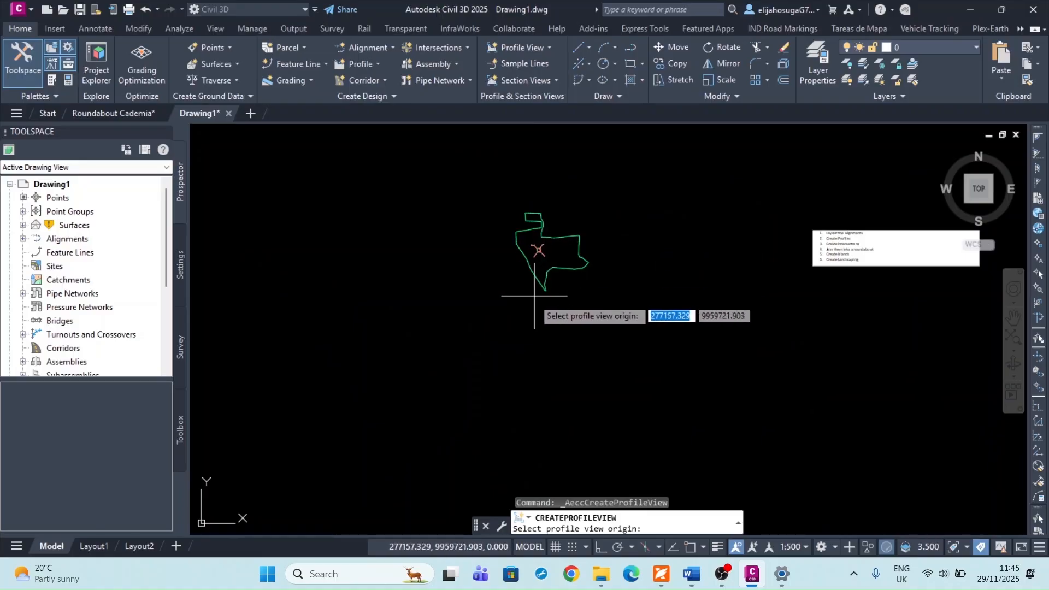
{"action": "scroll", "coordinate": [530, 314], "scroll_direction": "up", "scroll_amount": 3}
{"action": "middle_click_drag", "start_coordinate": [373, 285], "coordinate": [431, 326]}
{"action": "scroll", "coordinate": [431, 326], "scroll_direction": "up", "scroll_amount": 2}
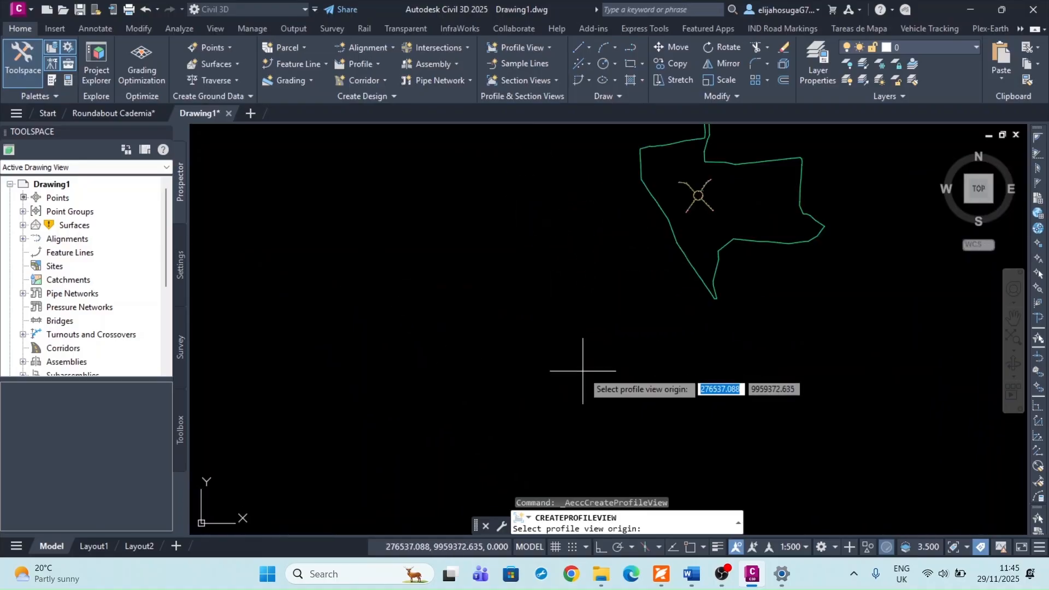
{"action": "left_click", "coordinate": [665, 384]}
Examine the existing ground line, elevations and stations along the Roundabout profile view.
{"action": "scroll", "coordinate": [678, 377], "scroll_direction": "up", "scroll_amount": 5}
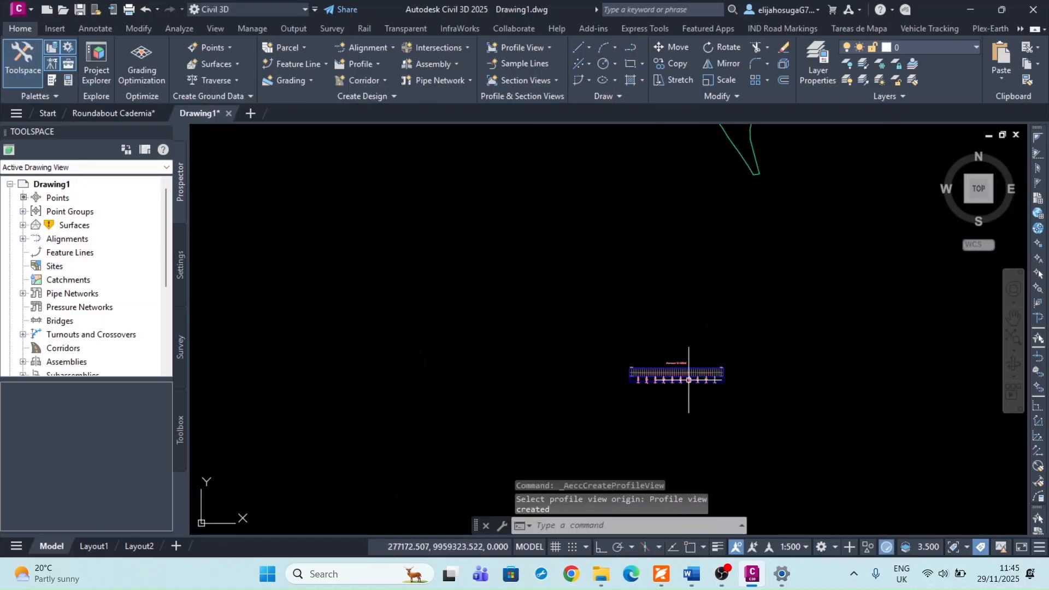
{"action": "scroll", "coordinate": [664, 366], "scroll_direction": "down", "scroll_amount": 2}
{"action": "scroll", "coordinate": [629, 344], "scroll_direction": "up", "scroll_amount": 2}
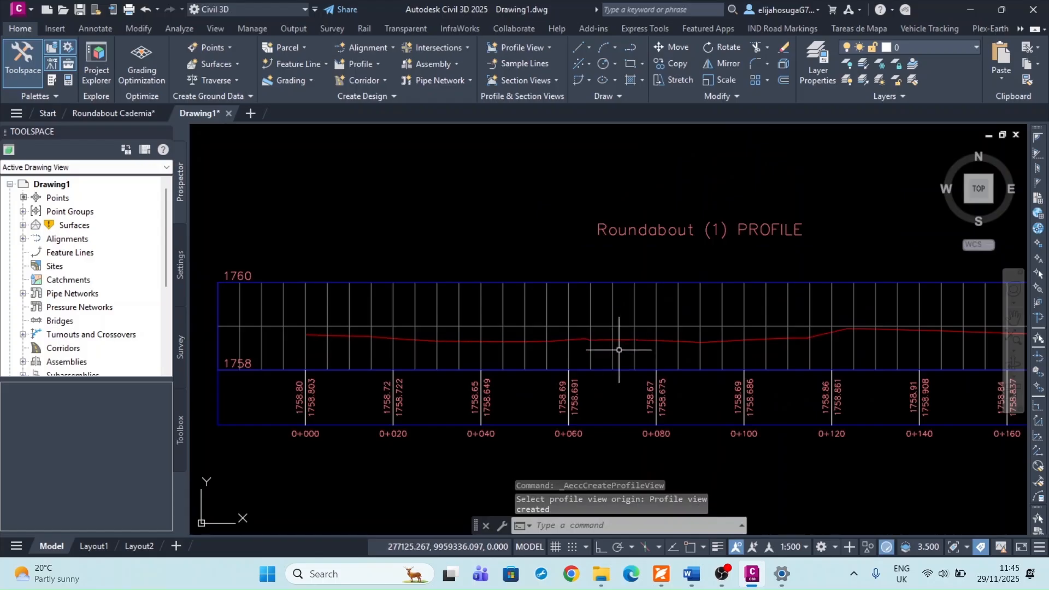
{"action": "scroll", "coordinate": [620, 347], "scroll_direction": "up", "scroll_amount": 2}
{"action": "scroll", "coordinate": [622, 350], "scroll_direction": "down", "scroll_amount": 8}
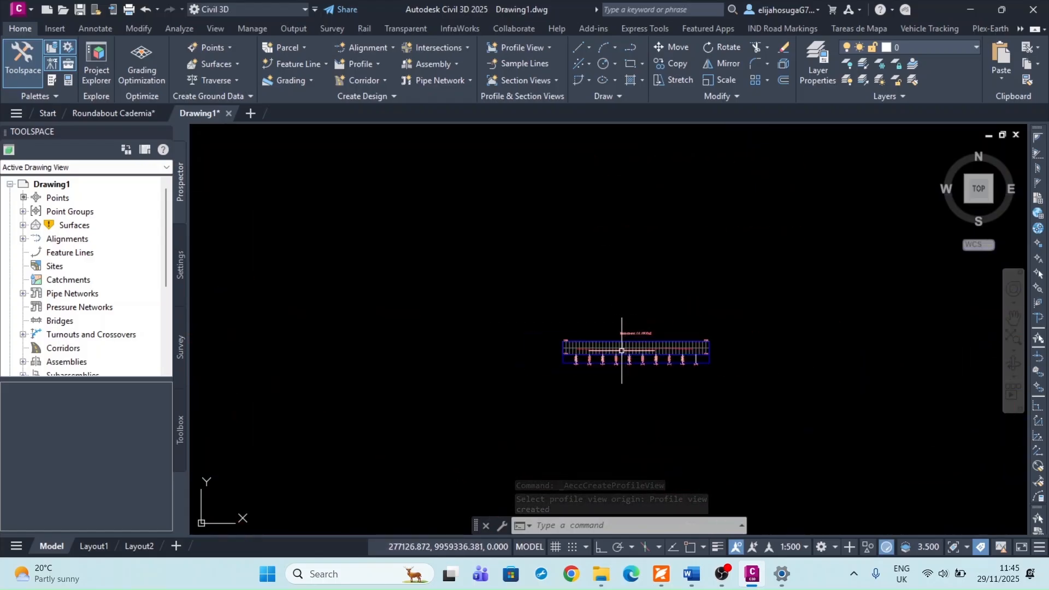
{"action": "scroll", "coordinate": [622, 351], "scroll_direction": "up", "scroll_amount": 6}
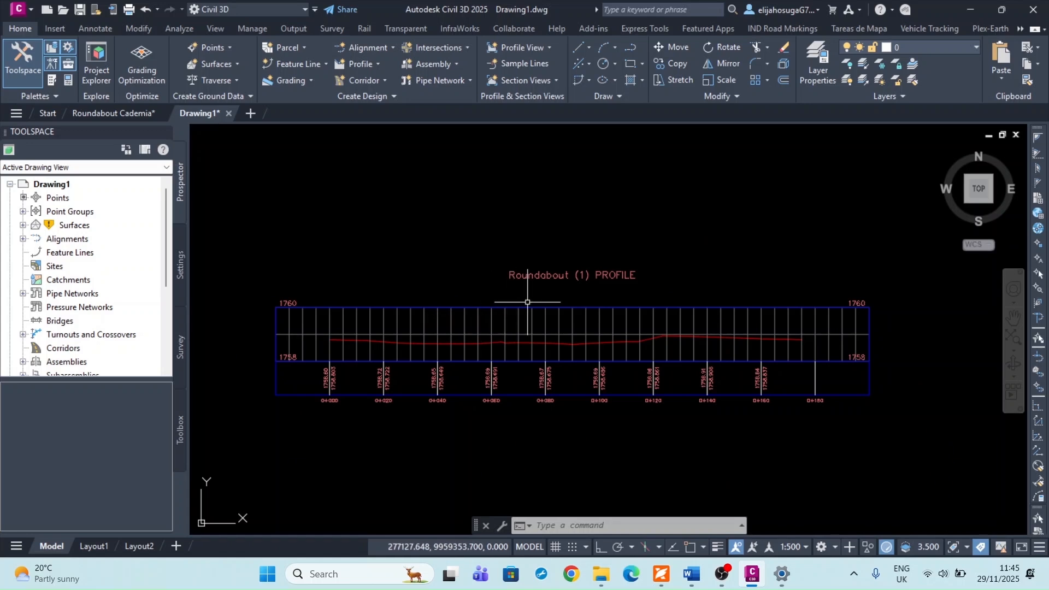
{"action": "scroll", "coordinate": [536, 309], "scroll_direction": "down", "scroll_amount": 9}
{"action": "middle_click_drag", "start_coordinate": [536, 264], "coordinate": [576, 382]}
{"action": "scroll", "coordinate": [577, 382], "scroll_direction": "up", "scroll_amount": 2}
{"action": "middle_click_drag", "start_coordinate": [612, 205], "coordinate": [627, 447]}
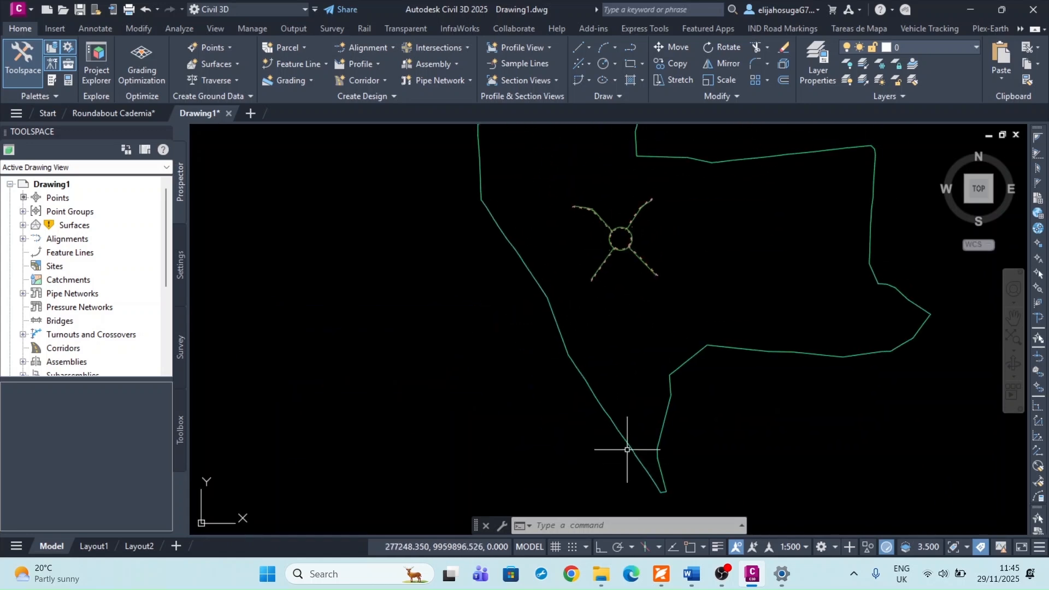
{"action": "scroll", "coordinate": [592, 289], "scroll_direction": "down", "scroll_amount": 4}
{"action": "scroll", "coordinate": [580, 448], "scroll_direction": "up", "scroll_amount": 13}
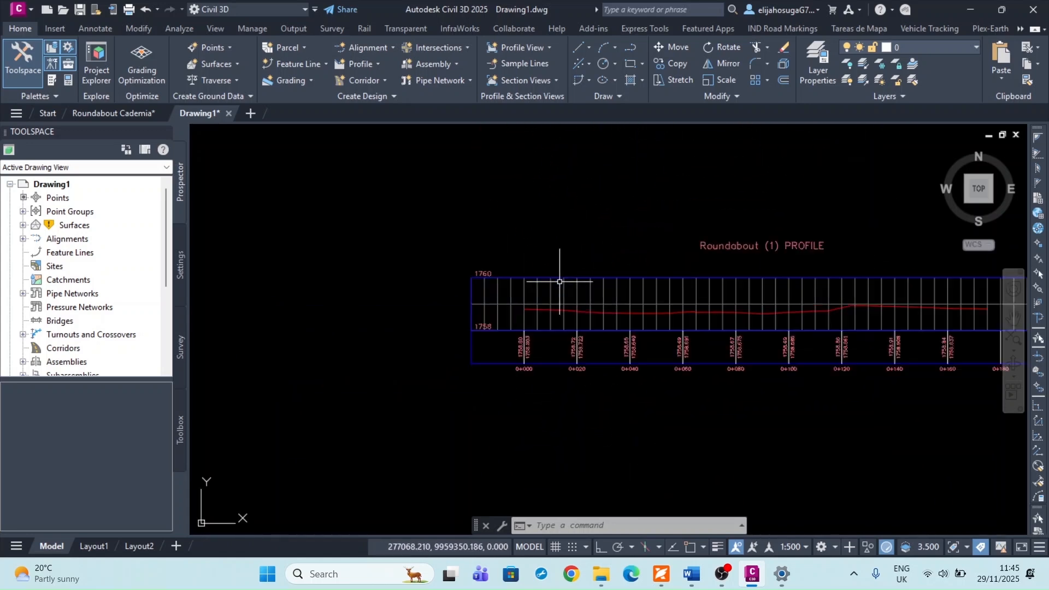
{"action": "scroll", "coordinate": [614, 311], "scroll_direction": "down", "scroll_amount": 2}
{"action": "scroll", "coordinate": [577, 312], "scroll_direction": "up", "scroll_amount": 2}
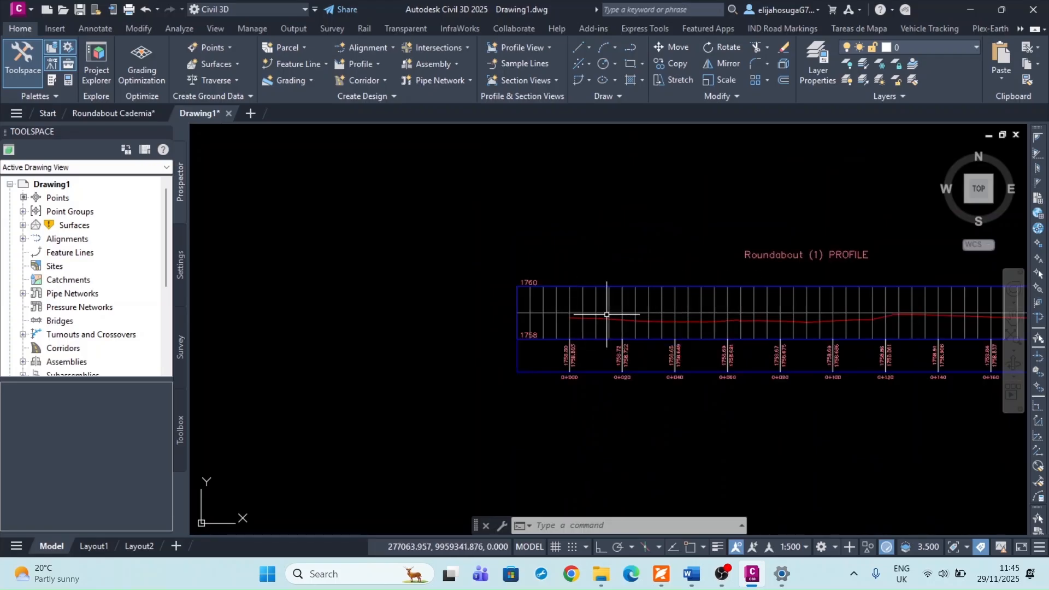
{"action": "scroll", "coordinate": [612, 322], "scroll_direction": "down", "scroll_amount": 2}
{"action": "scroll", "coordinate": [726, 318], "scroll_direction": "up", "scroll_amount": 2}
{"action": "scroll", "coordinate": [568, 322], "scroll_direction": "up", "scroll_amount": 4}
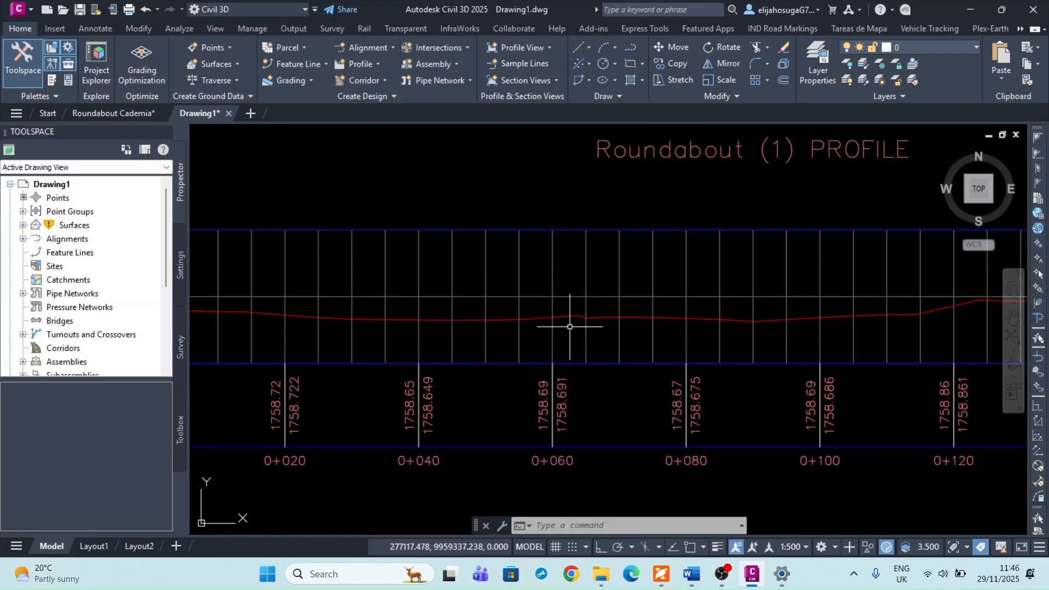
{"action": "scroll", "coordinate": [575, 328], "scroll_direction": "down", "scroll_amount": 4}
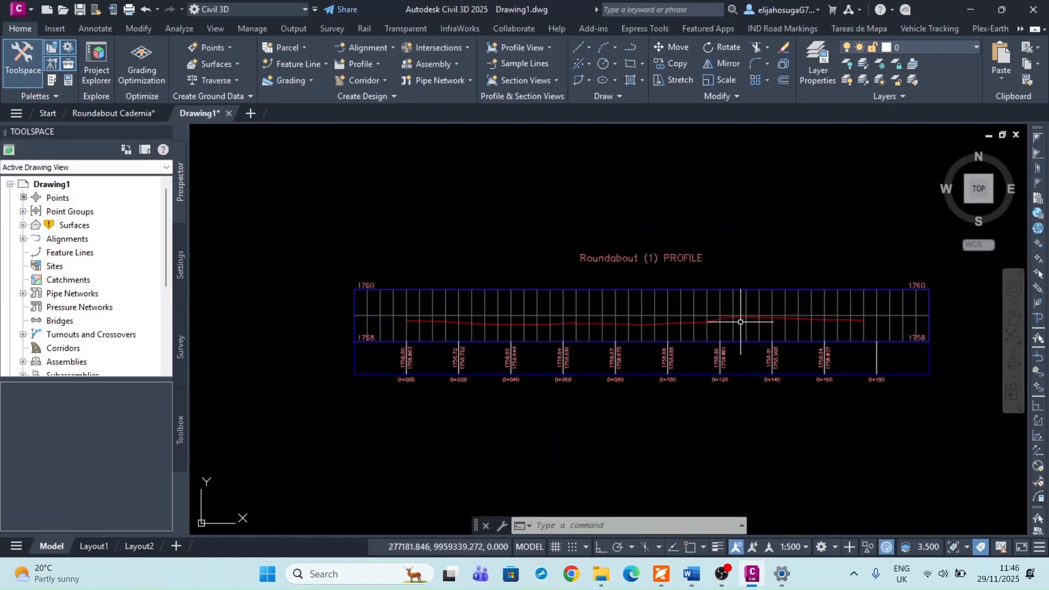
{"action": "scroll", "coordinate": [710, 317], "scroll_direction": "up", "scroll_amount": 1}
{"action": "scroll", "coordinate": [686, 306], "scroll_direction": "down", "scroll_amount": 3}
{"action": "scroll", "coordinate": [678, 319], "scroll_direction": "up", "scroll_amount": 1}
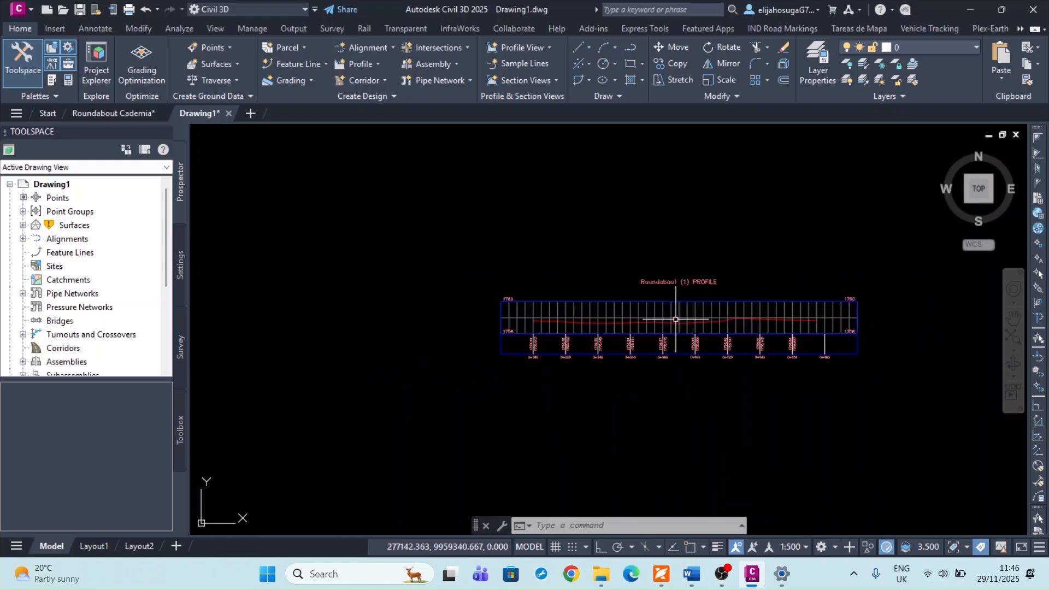
Inspect the station labels where the roundabout circle starts and ends on its east side.
{"action": "scroll", "coordinate": [677, 306], "scroll_direction": "down", "scroll_amount": 5}
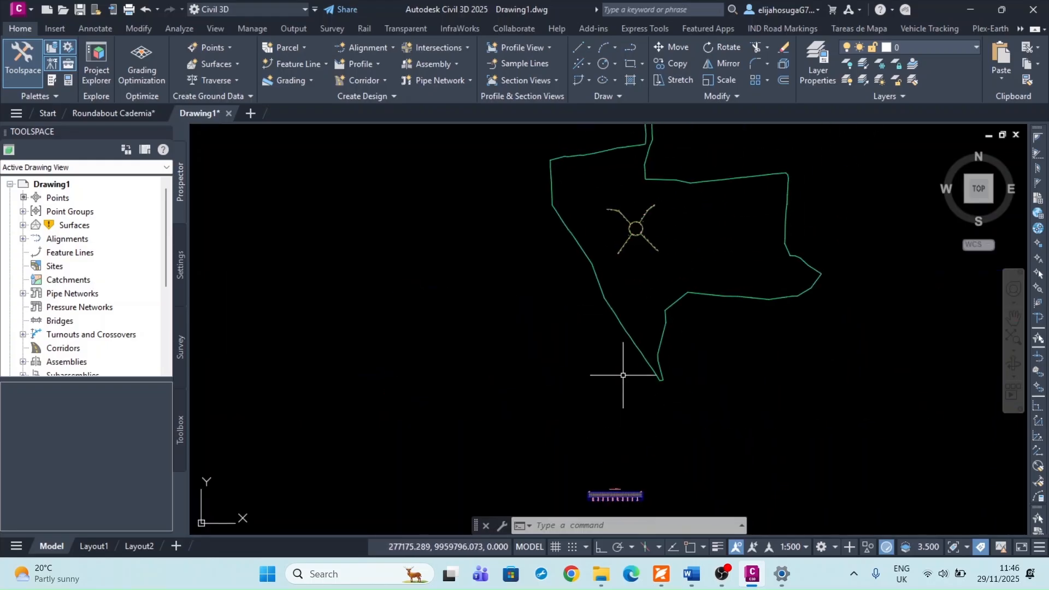
{"action": "scroll", "coordinate": [666, 238], "scroll_direction": "up", "scroll_amount": 4}
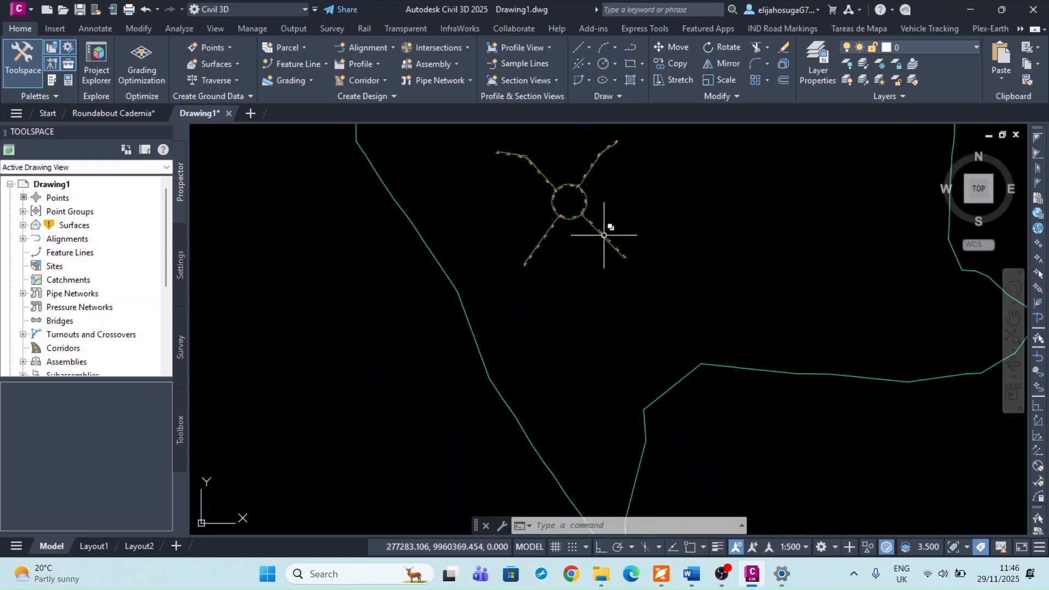
{"action": "scroll", "coordinate": [582, 198], "scroll_direction": "up", "scroll_amount": 6}
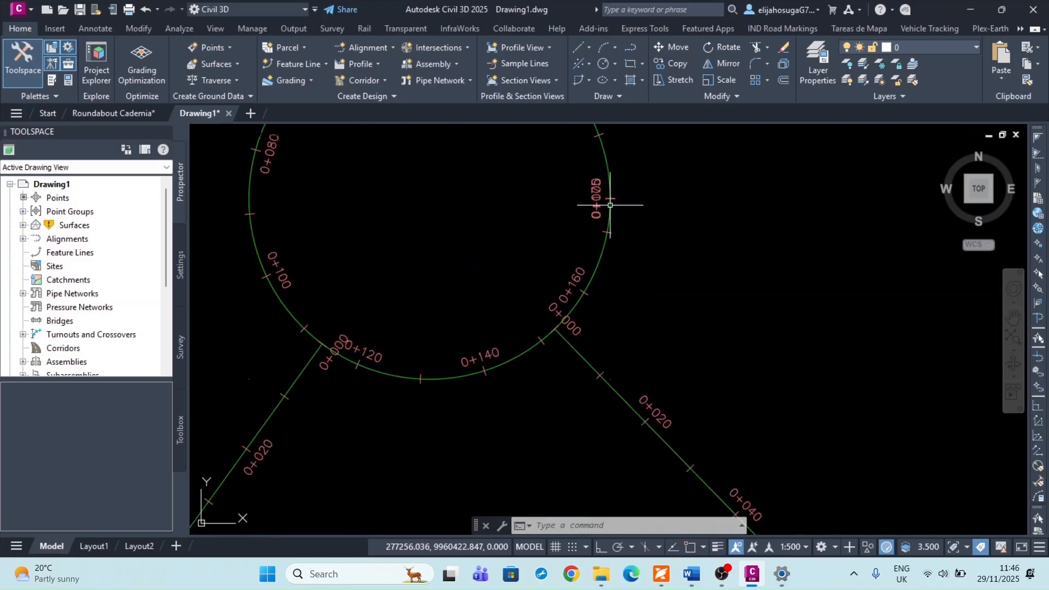
{"action": "scroll", "coordinate": [610, 205], "scroll_direction": "down", "scroll_amount": 3}
{"action": "scroll", "coordinate": [595, 212], "scroll_direction": "up", "scroll_amount": 4}
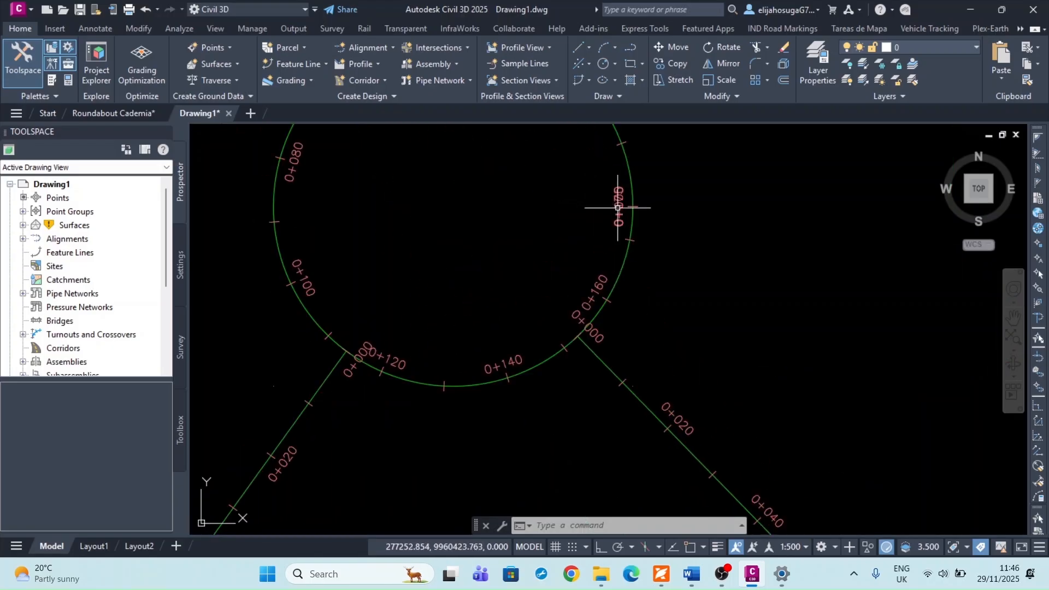
Examine the shared start and end point of the roundabout alignment on the circle's east side and its position relative to the four road legs.
{"action": "scroll", "coordinate": [618, 207], "scroll_direction": "up", "scroll_amount": 2}
{"action": "scroll", "coordinate": [636, 206], "scroll_direction": "up", "scroll_amount": 5}
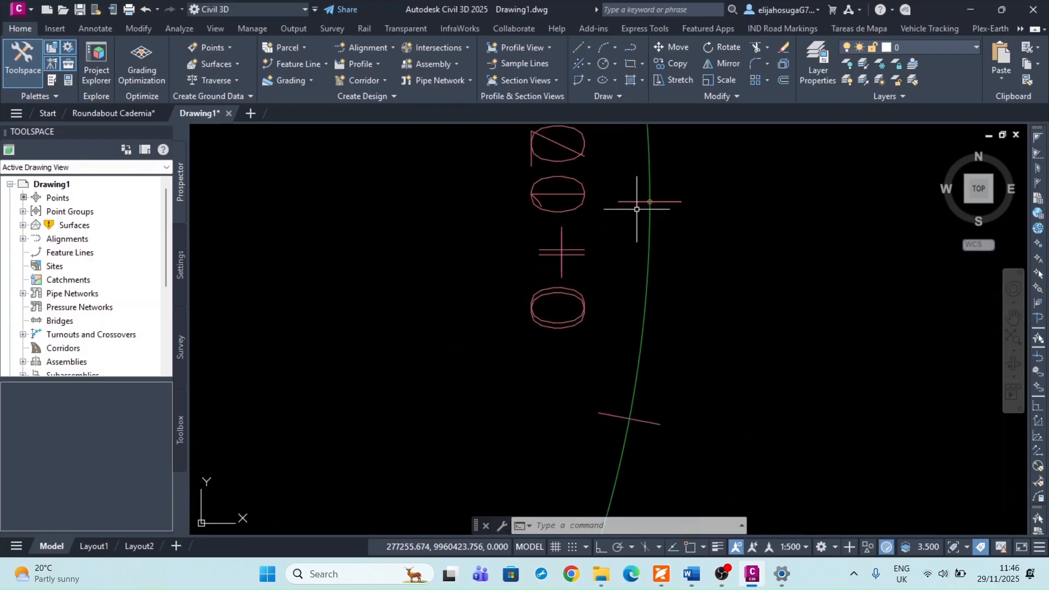
{"action": "scroll", "coordinate": [639, 209], "scroll_direction": "down", "scroll_amount": 4}
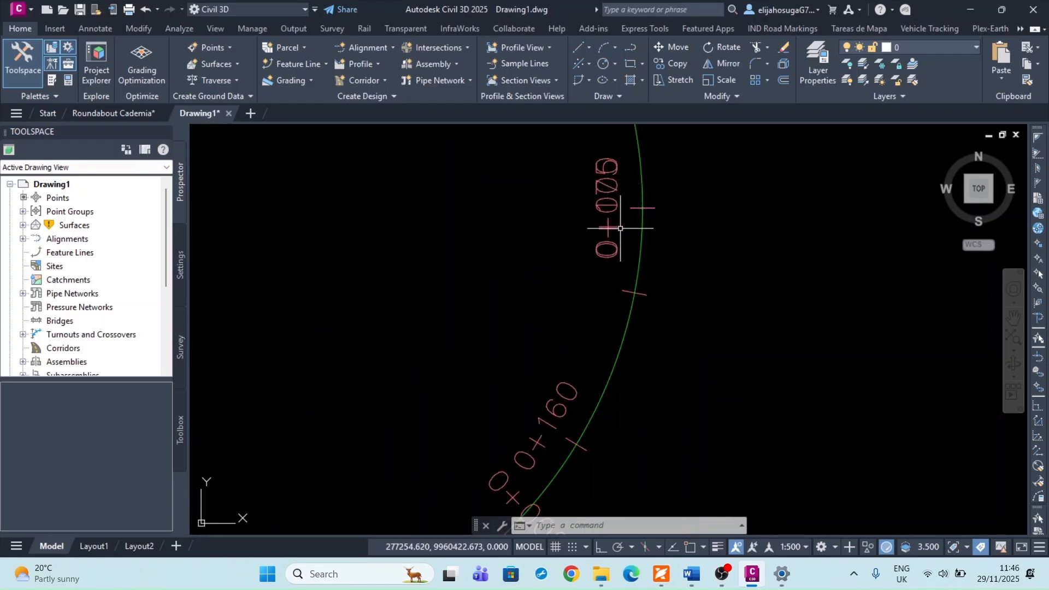
{"action": "scroll", "coordinate": [642, 210], "scroll_direction": "up", "scroll_amount": 3}
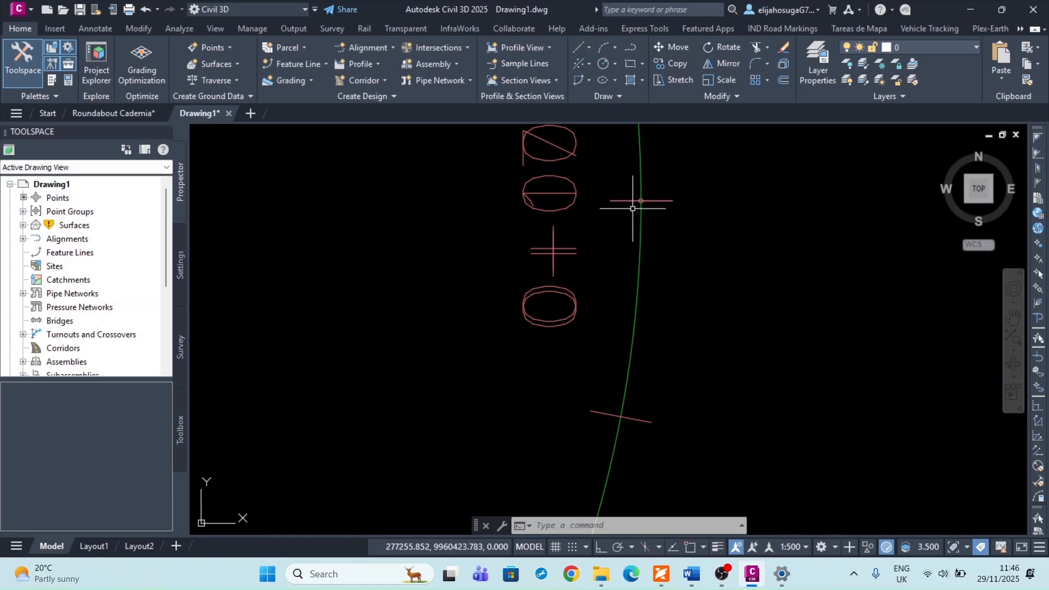
{"action": "scroll", "coordinate": [632, 209], "scroll_direction": "down", "scroll_amount": 8}
{"action": "scroll", "coordinate": [603, 241], "scroll_direction": "up", "scroll_amount": 1}
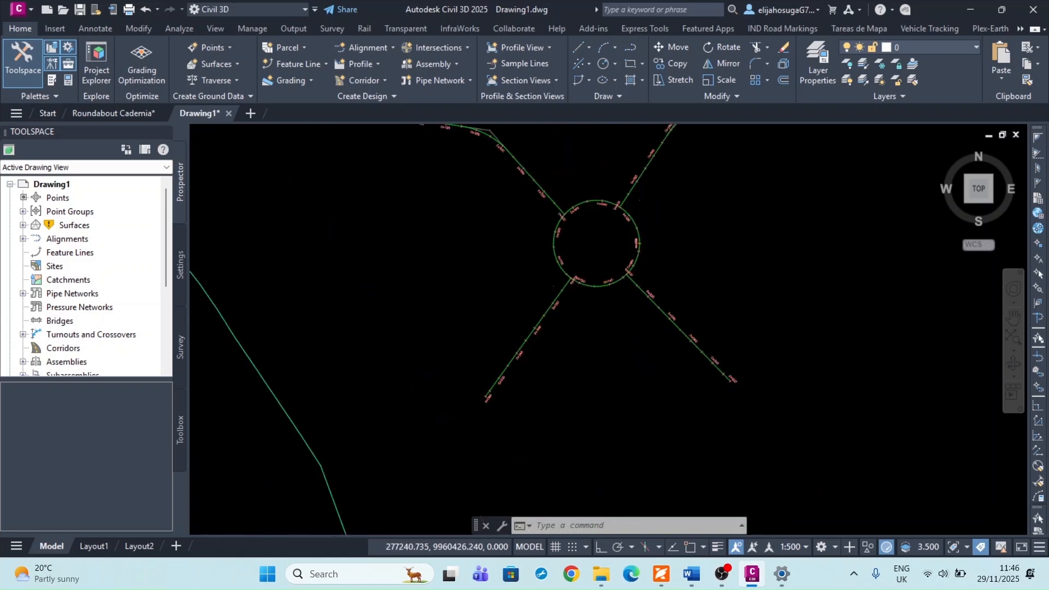
{"action": "scroll", "coordinate": [638, 234], "scroll_direction": "up", "scroll_amount": 3}
Review the Roundabout (1) profile view, comparing the ground line and elevations from station 0+000 toward the end of the circle.
{"action": "scroll", "coordinate": [638, 235], "scroll_direction": "down", "scroll_amount": 7}
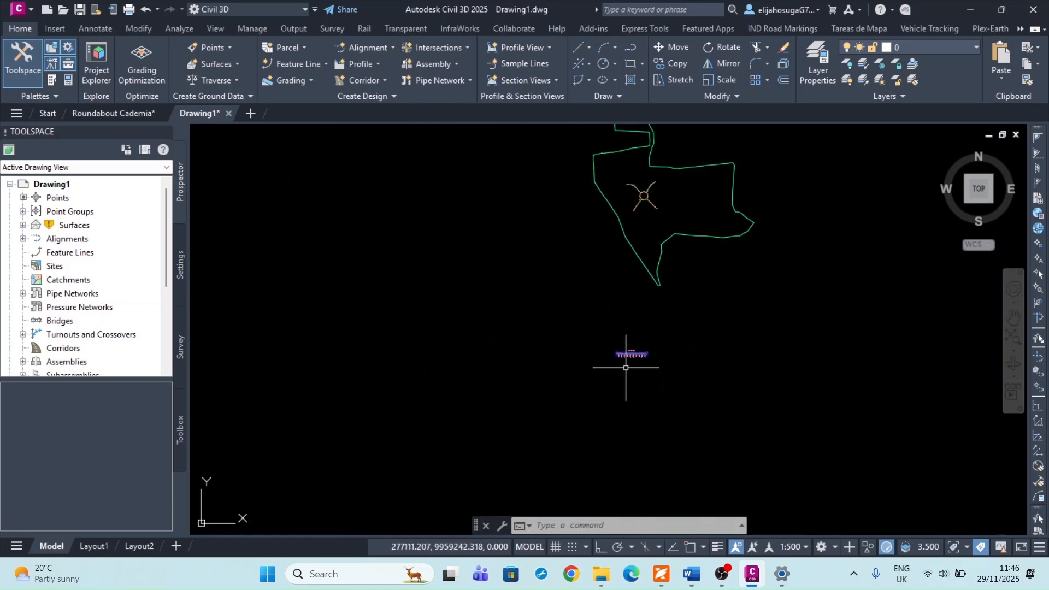
{"action": "scroll", "coordinate": [626, 368], "scroll_direction": "up", "scroll_amount": 9}
{"action": "scroll", "coordinate": [569, 270], "scroll_direction": "down", "scroll_amount": 3}
{"action": "middle_click_drag", "start_coordinate": [568, 276], "coordinate": [484, 315]}
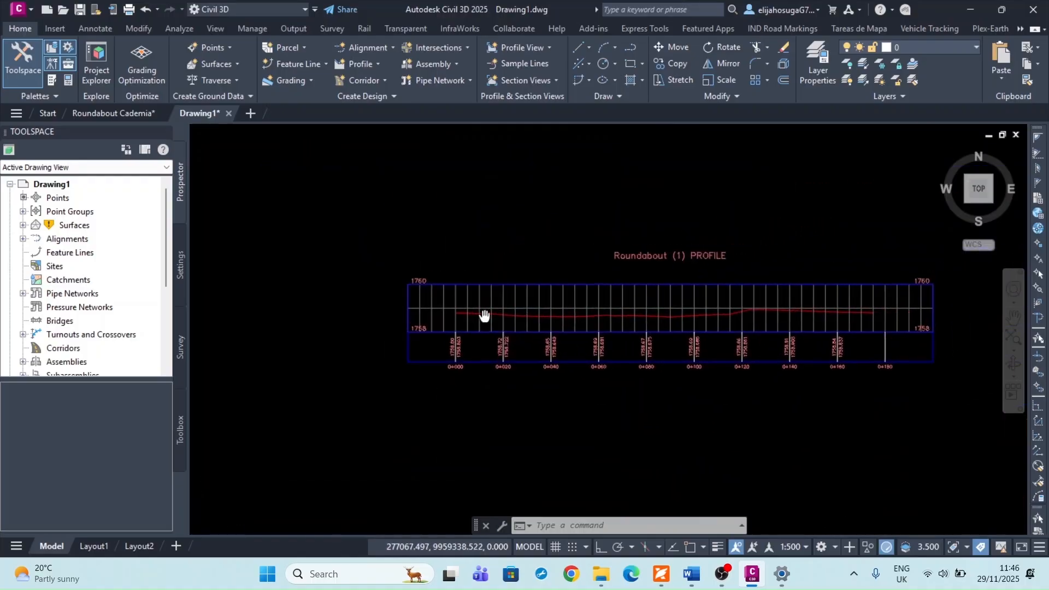
{"action": "scroll", "coordinate": [484, 315], "scroll_direction": "up", "scroll_amount": 2}
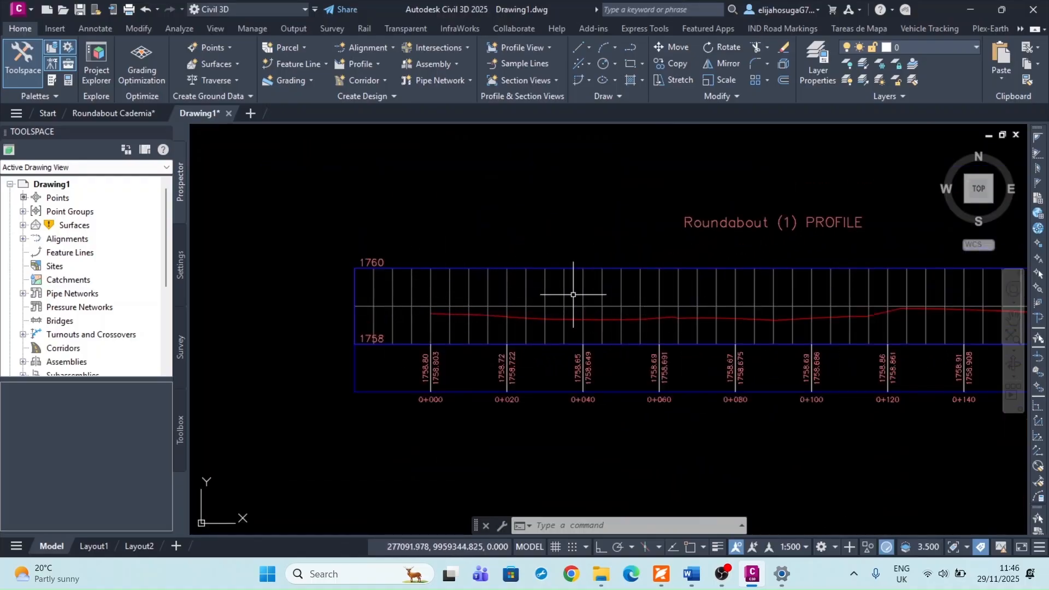
{"action": "scroll", "coordinate": [573, 295], "scroll_direction": "down", "scroll_amount": 2}
{"action": "scroll", "coordinate": [707, 314], "scroll_direction": "up", "scroll_amount": 2}
{"action": "scroll", "coordinate": [446, 304], "scroll_direction": "down", "scroll_amount": 5}
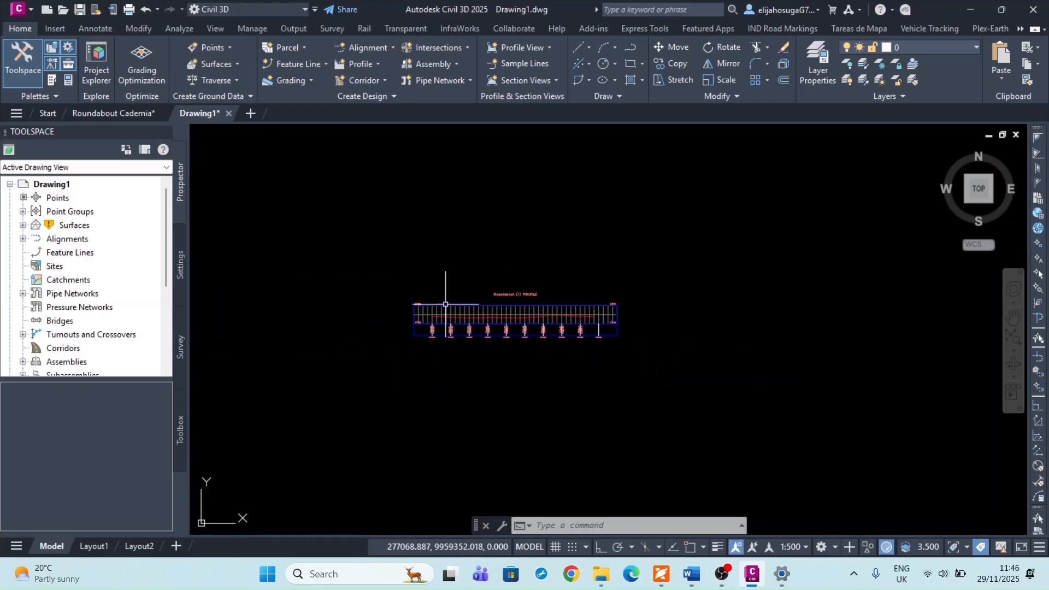
{"action": "scroll", "coordinate": [445, 304], "scroll_direction": "up", "scroll_amount": 8}
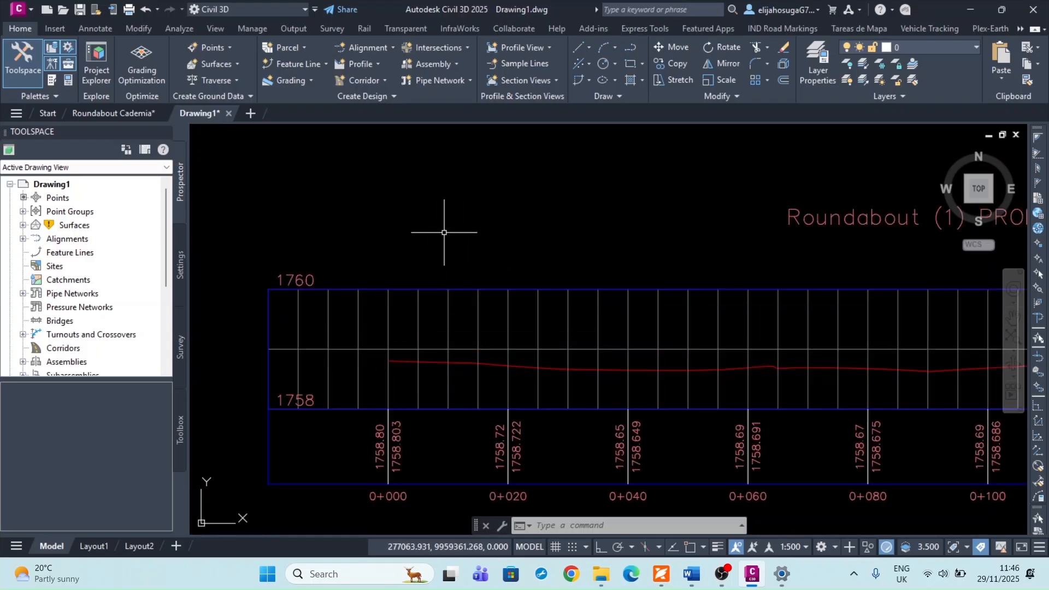
Create a new layout profile in the Roundabout (1) profile view with the Design Profile style and Complete Label Set.
{"action": "left_click", "coordinate": [480, 314]}
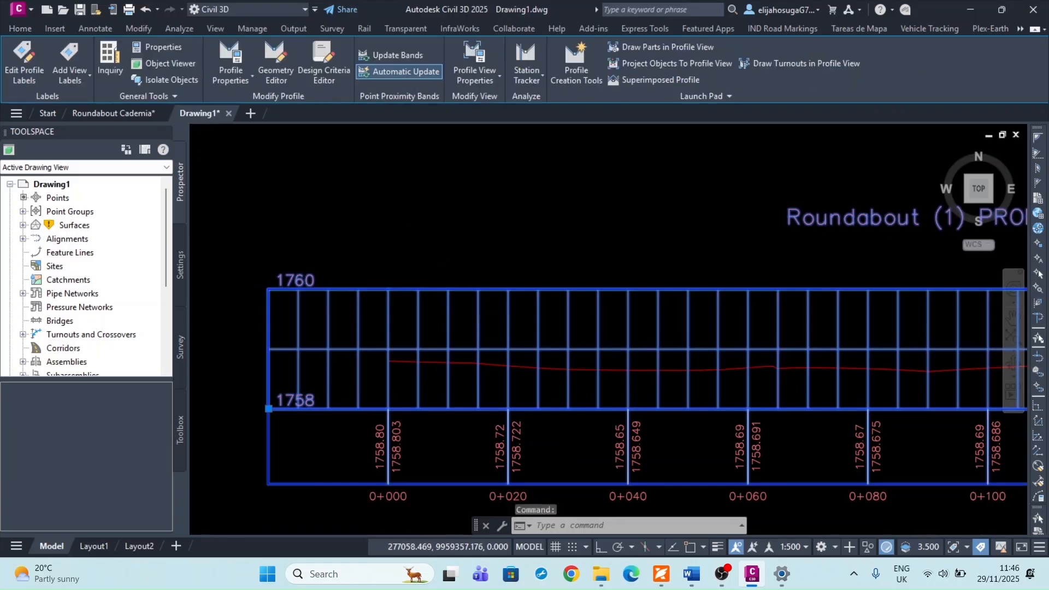
{"action": "scroll", "coordinate": [409, 230], "scroll_direction": "down", "scroll_amount": 4}
{"action": "left_click", "coordinate": [576, 57]}
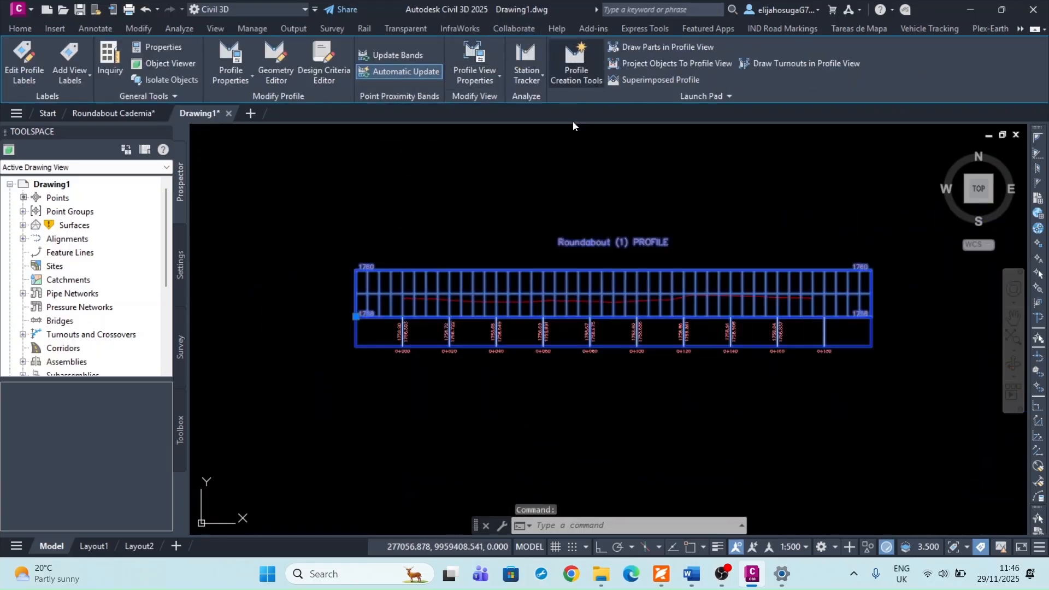
{"action": "left_click_drag", "start_coordinate": [238, 34], "coordinate": [373, 49]}
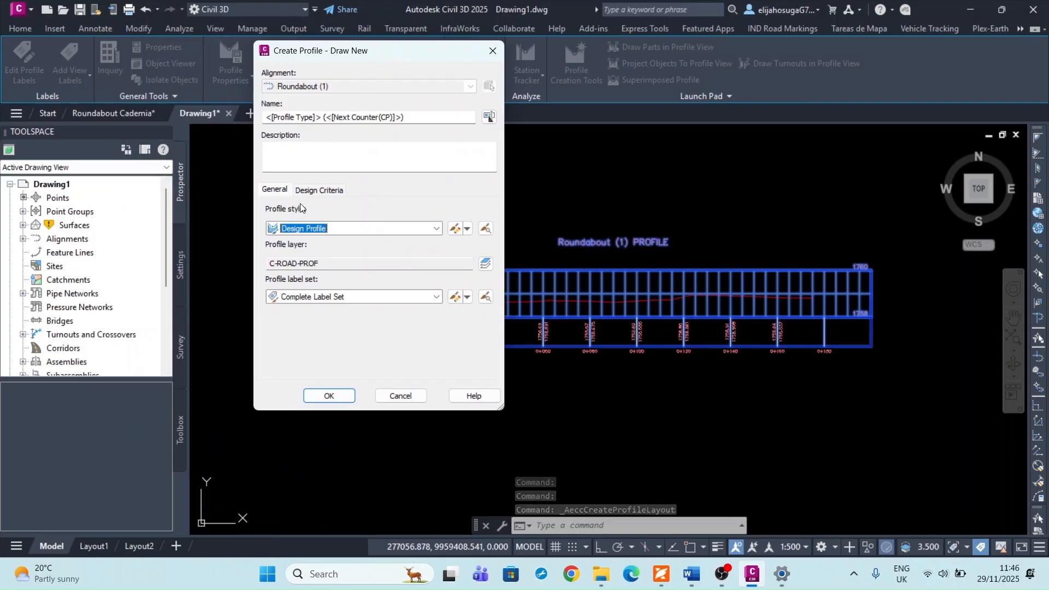
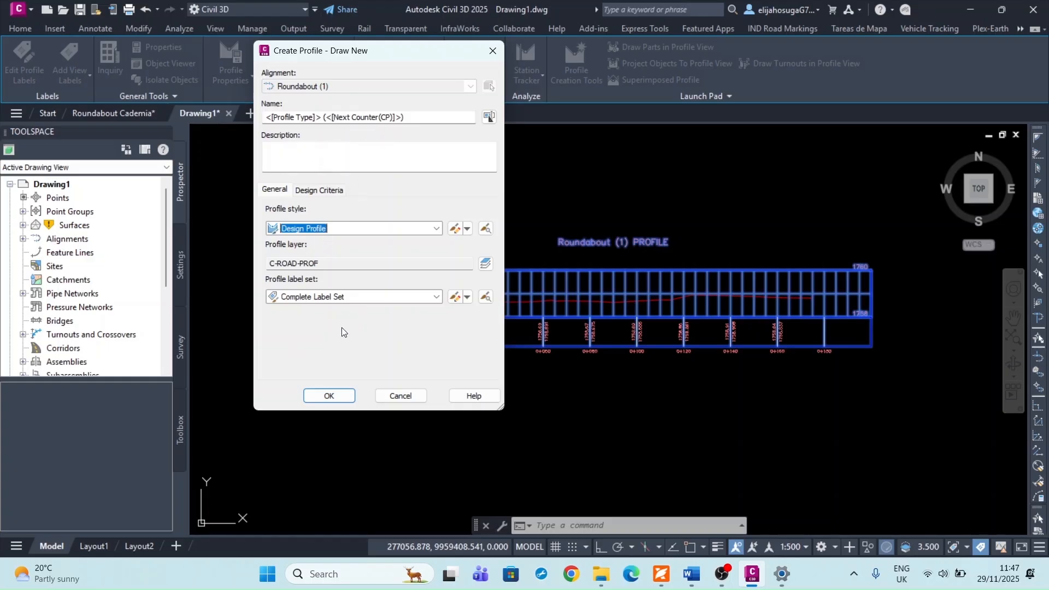
{"action": "left_click", "coordinate": [350, 299]}
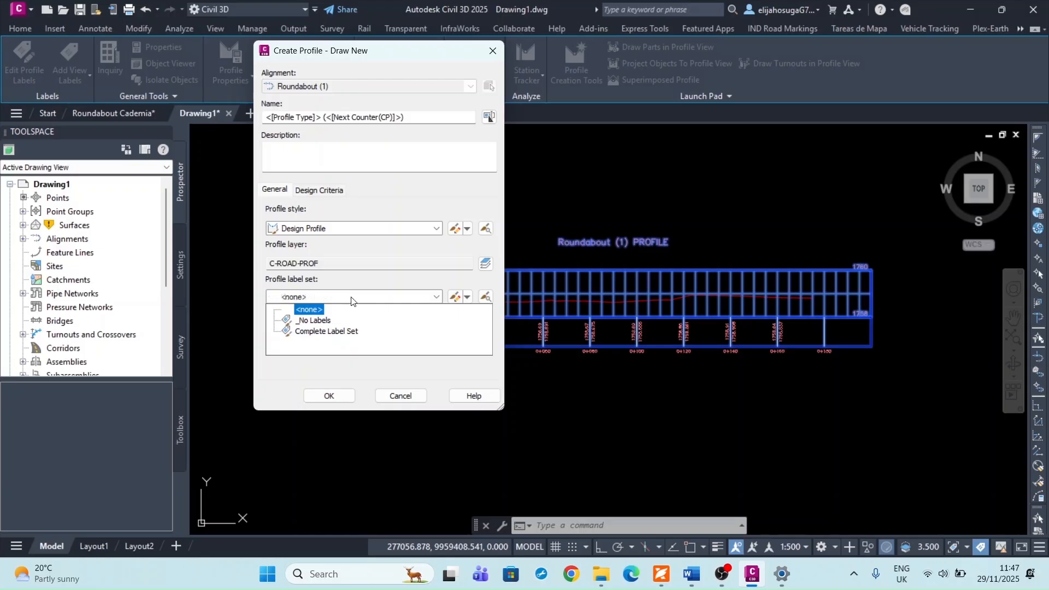
{"action": "left_click", "coordinate": [326, 332]}
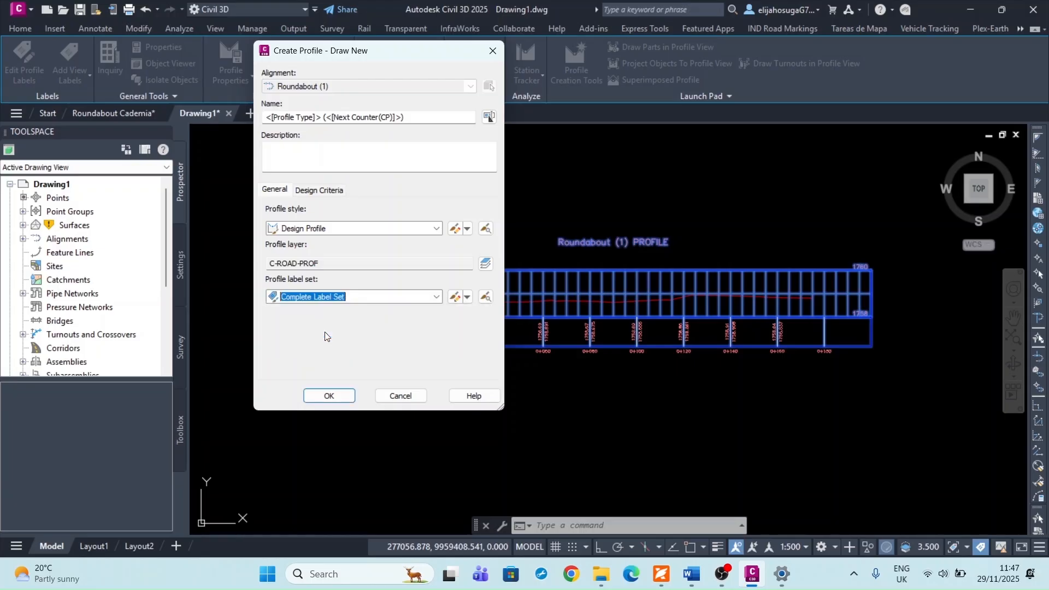
{"action": "left_click", "coordinate": [329, 395]}
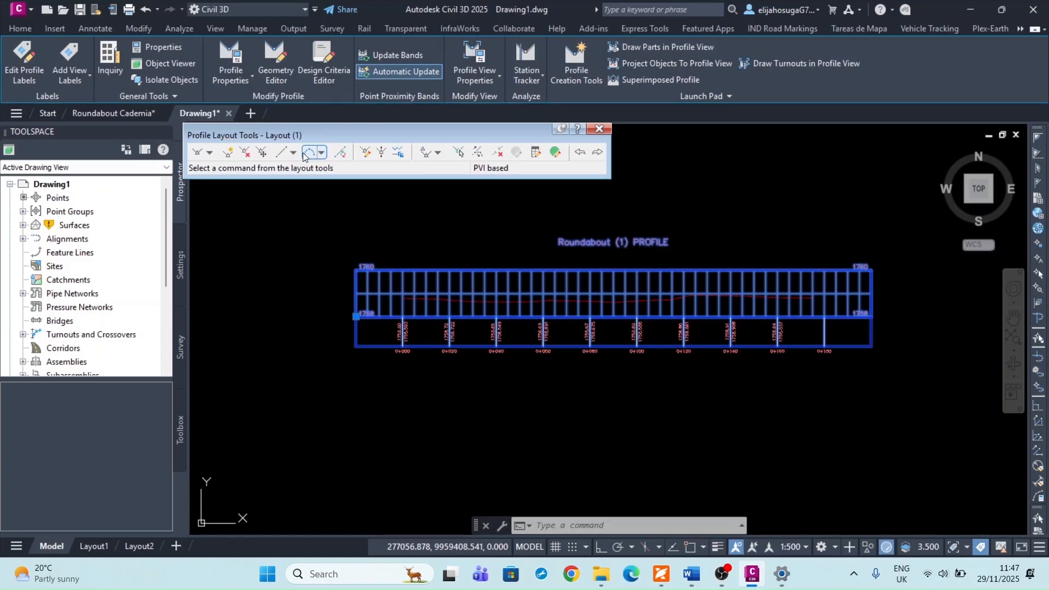
Draw a single horizontal tangent from the start to the end of the ground profile, with object snap and ortho on.
{"action": "left_click", "coordinate": [210, 153]}
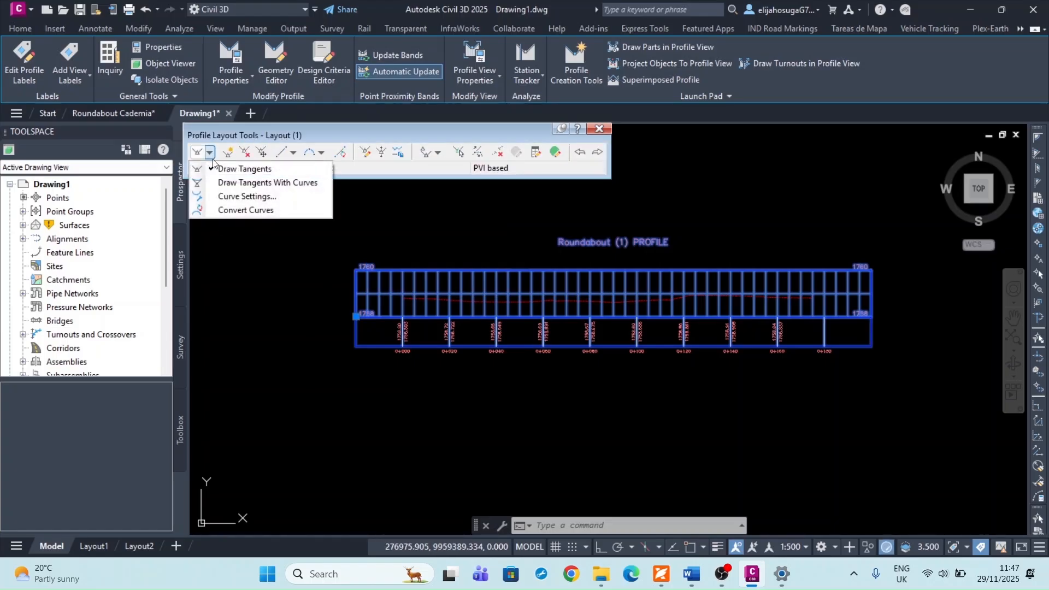
{"action": "left_click", "coordinate": [239, 173]}
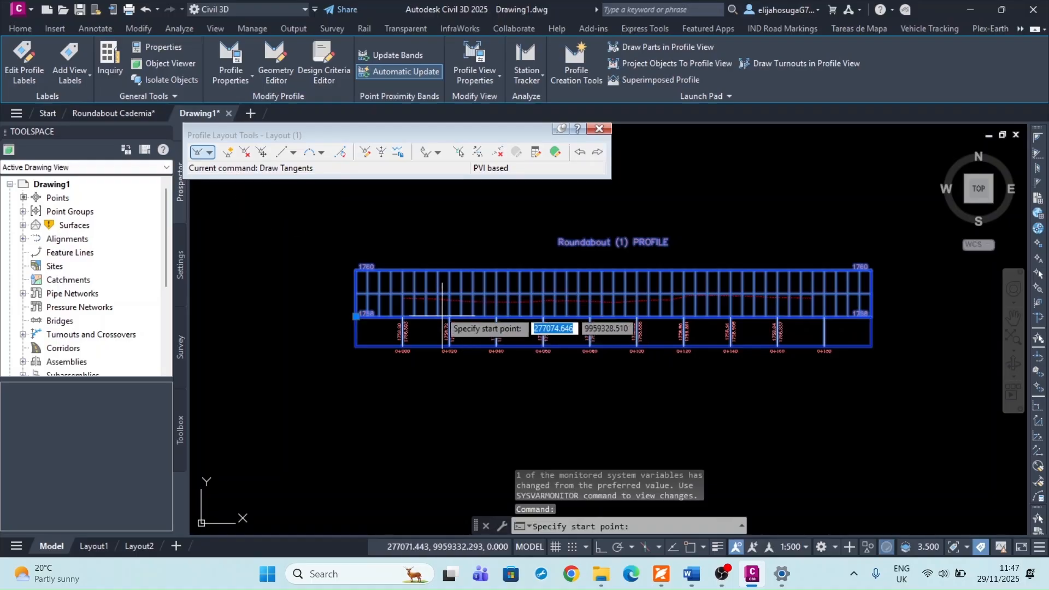
{"action": "scroll", "coordinate": [374, 284], "scroll_direction": "up", "scroll_amount": 8}
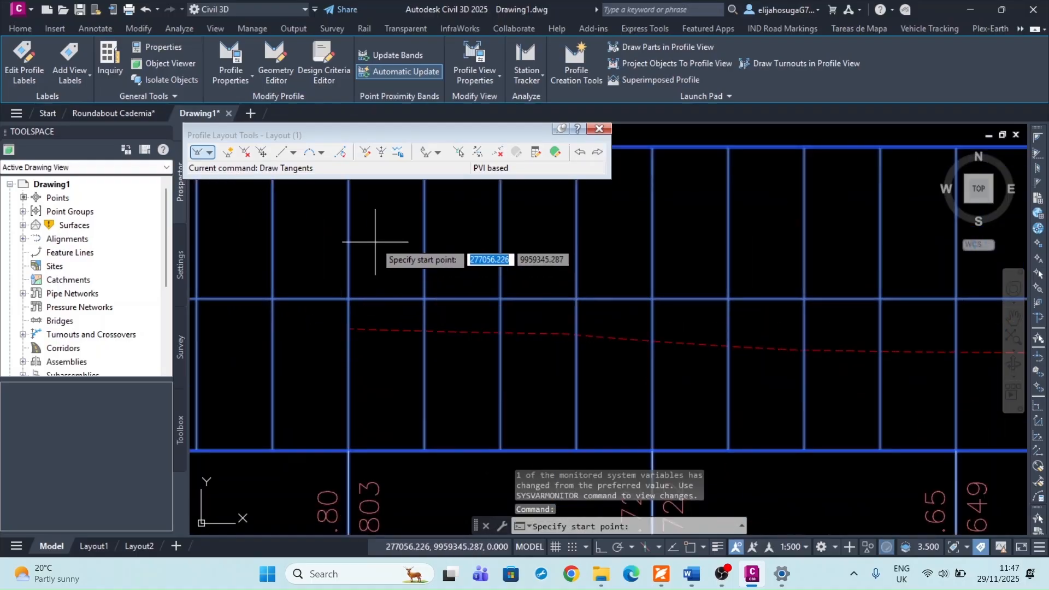
{"action": "left_click", "coordinate": [690, 547]}
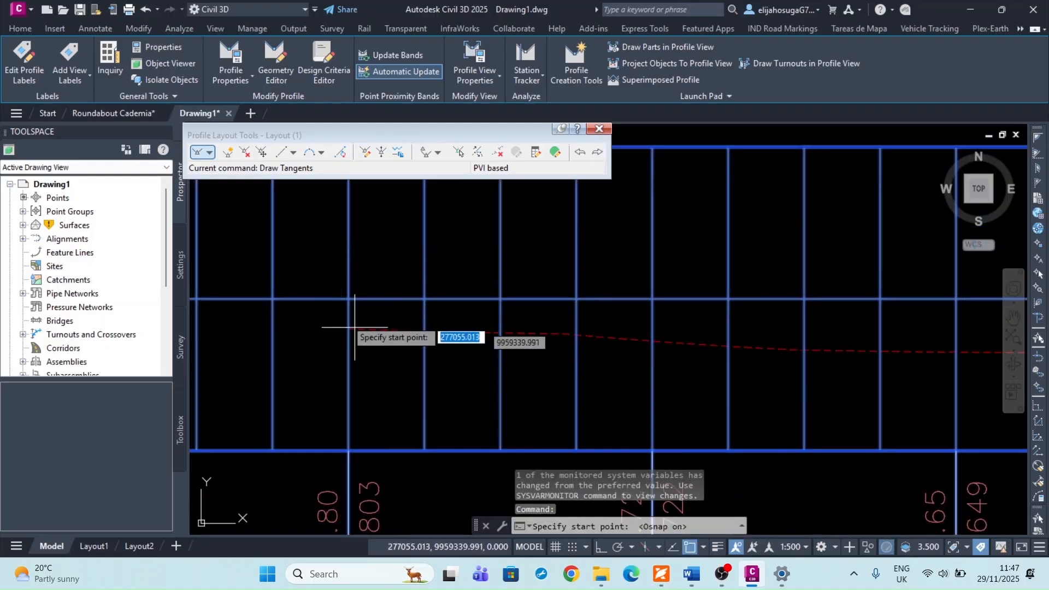
{"action": "left_click", "coordinate": [348, 329]}
{"action": "scroll", "coordinate": [683, 345], "scroll_direction": "down", "scroll_amount": 8}
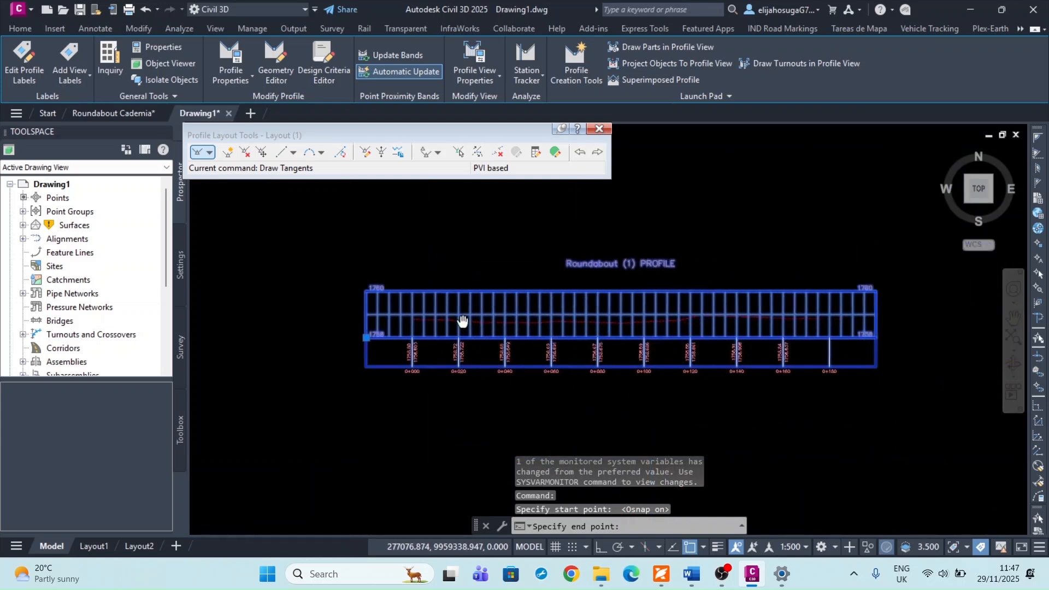
{"action": "left_click", "coordinate": [601, 547]}
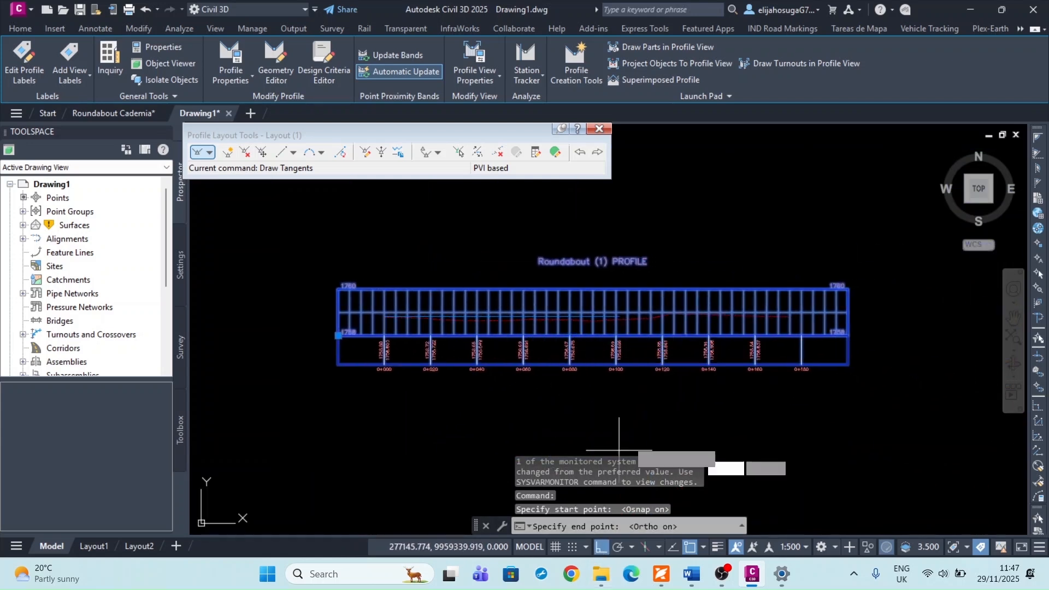
{"action": "scroll", "coordinate": [797, 328], "scroll_direction": "up", "scroll_amount": 5}
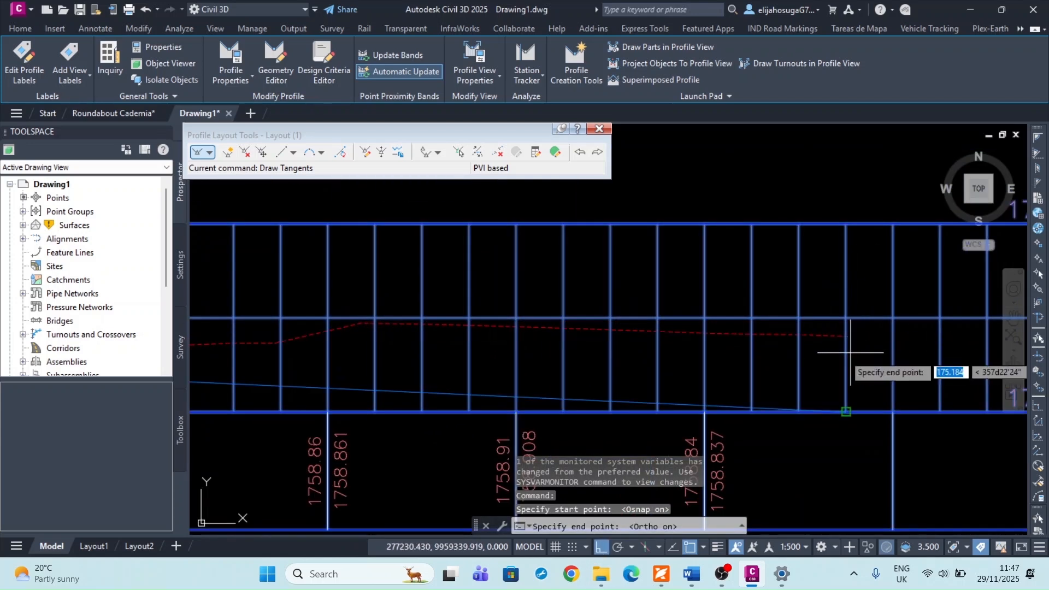
{"action": "scroll", "coordinate": [830, 350], "scroll_direction": "up", "scroll_amount": 2}
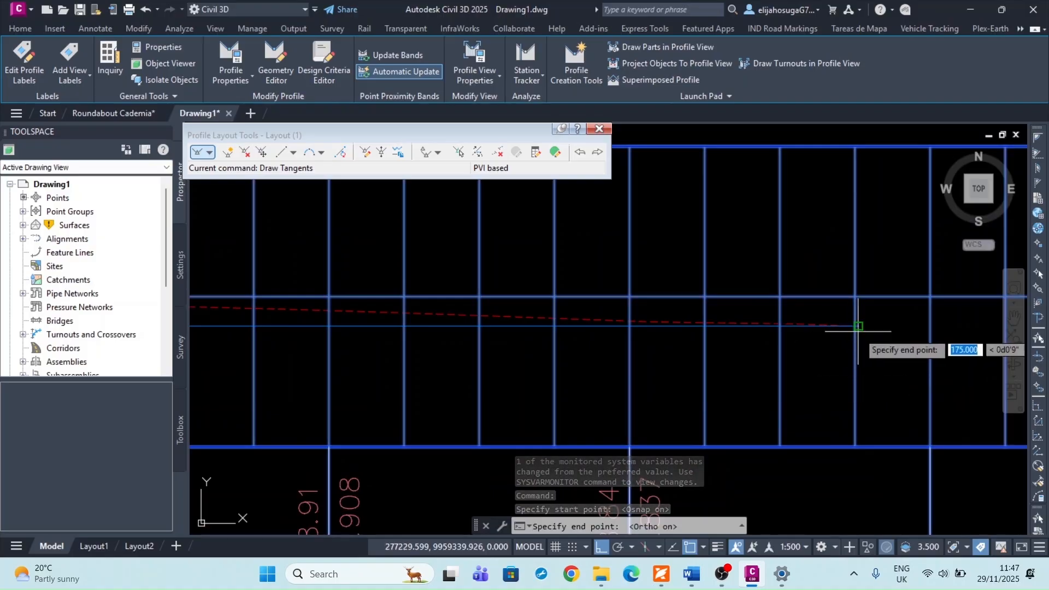
{"action": "scroll", "coordinate": [861, 327], "scroll_direction": "up", "scroll_amount": 3}
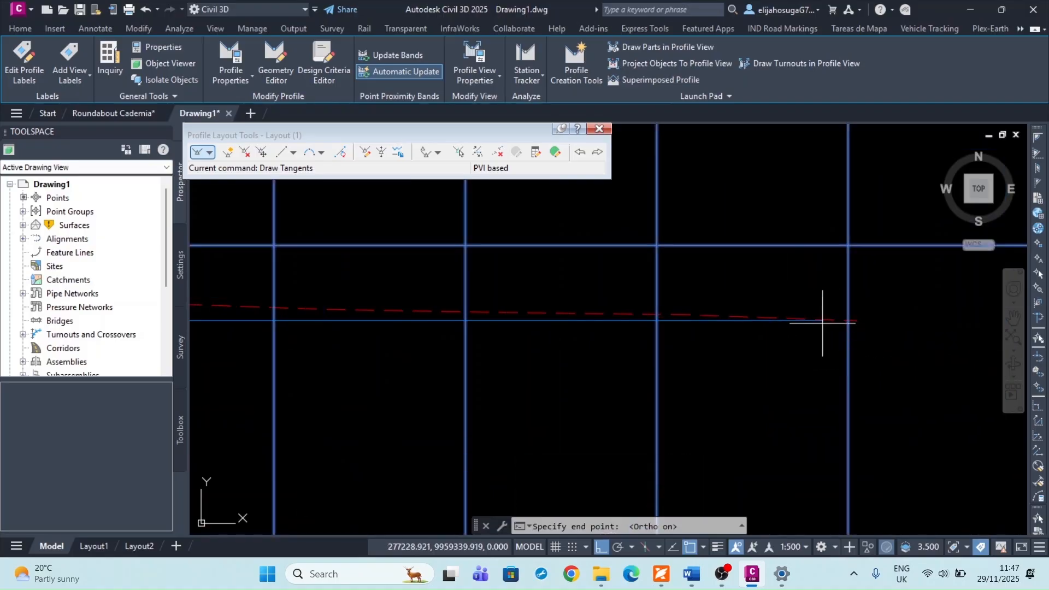
{"action": "left_click", "coordinate": [856, 320]}
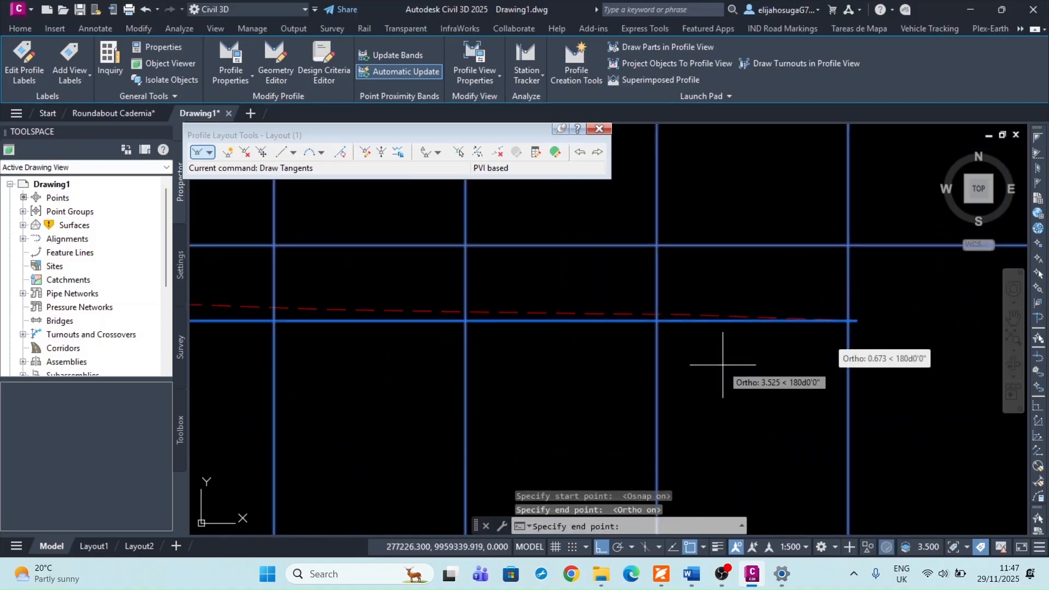
{"action": "key", "text": "Escape"}
Raise all PVIs of the design profile by an elevation change of 0.3.
{"action": "scroll", "coordinate": [480, 375], "scroll_direction": "down", "scroll_amount": 10}
{"action": "middle_click_drag", "start_coordinate": [468, 368], "coordinate": [634, 368]}
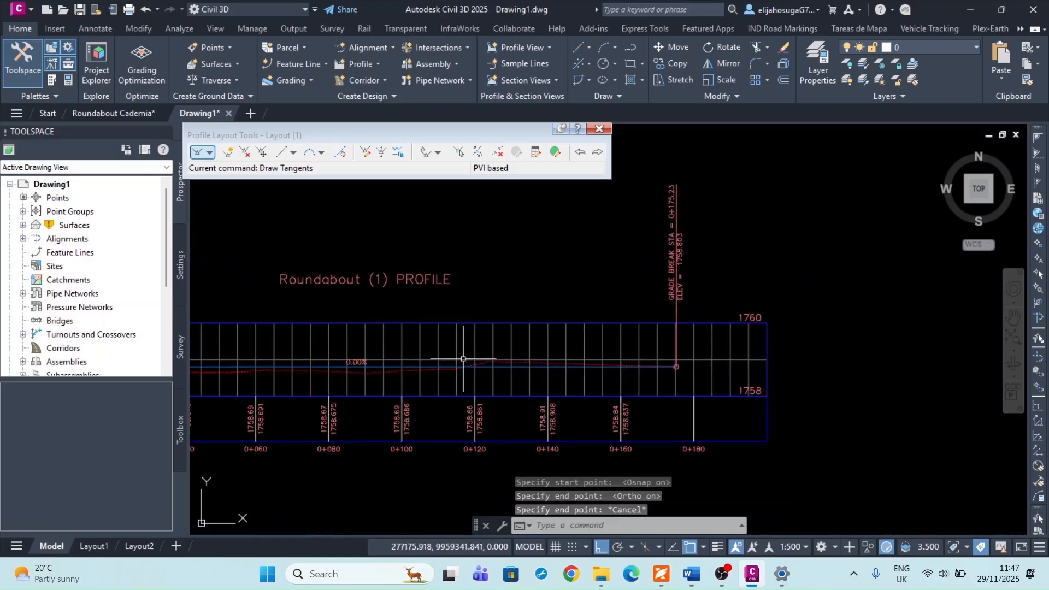
{"action": "left_click", "coordinate": [390, 366]}
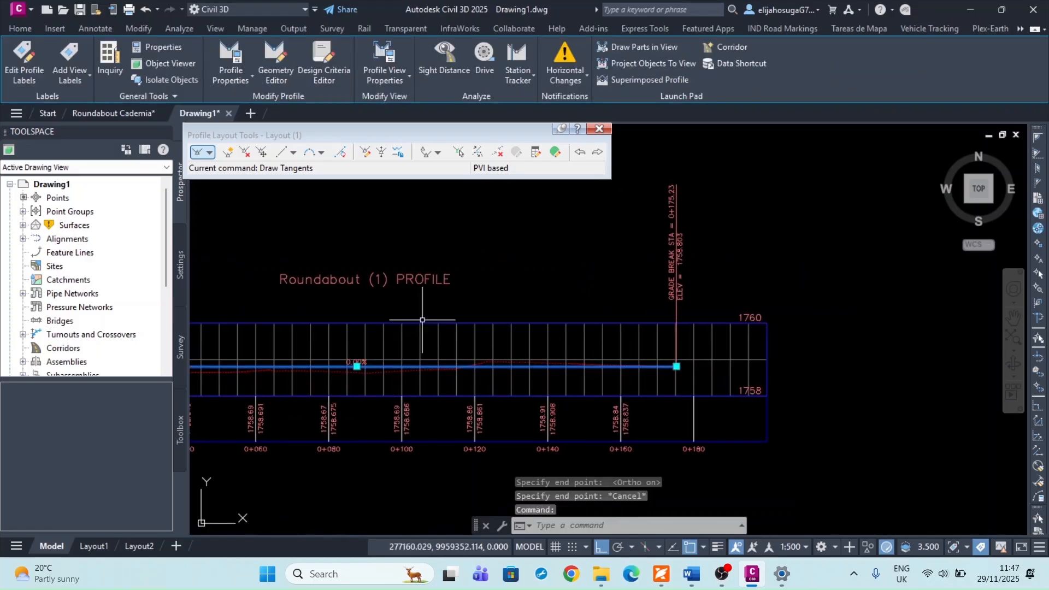
{"action": "scroll", "coordinate": [396, 322], "scroll_direction": "down", "scroll_amount": 2}
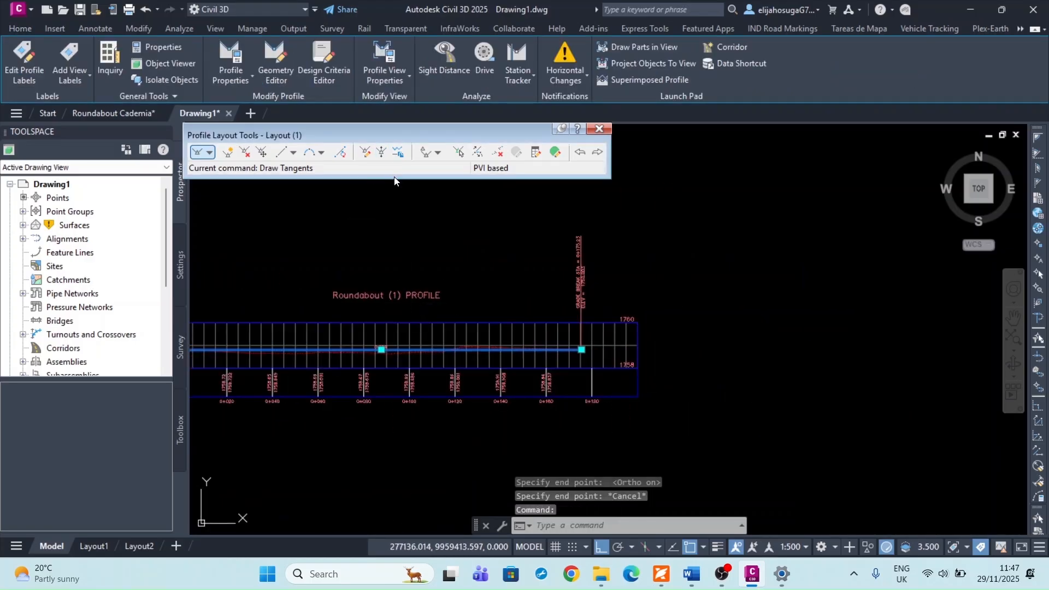
{"action": "scroll", "coordinate": [420, 419], "scroll_direction": "up", "scroll_amount": 4}
{"action": "scroll", "coordinate": [420, 419], "scroll_direction": "up", "scroll_amount": 2}
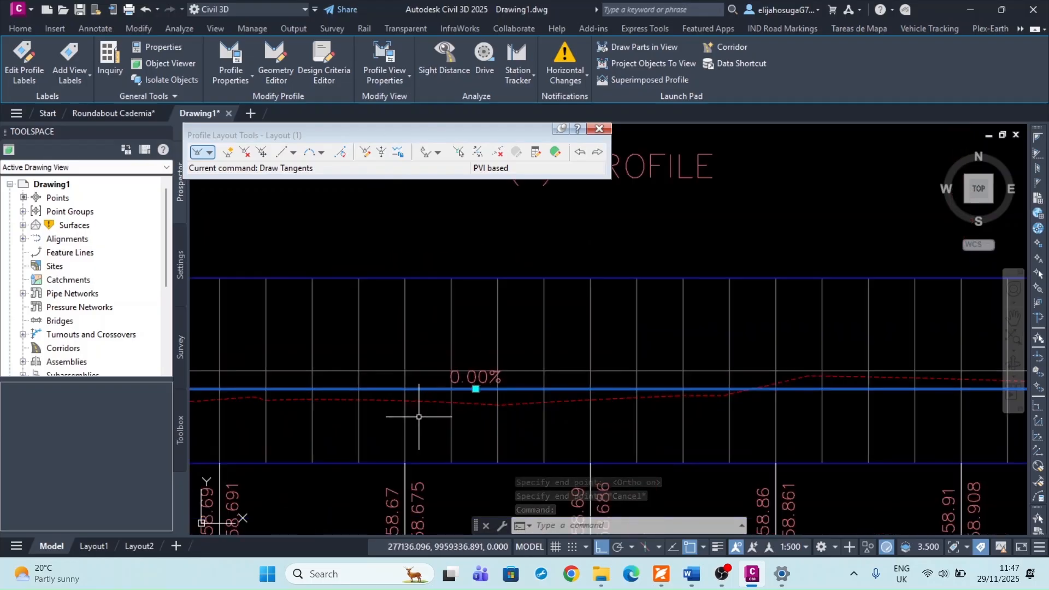
{"action": "left_click", "coordinate": [380, 153]}
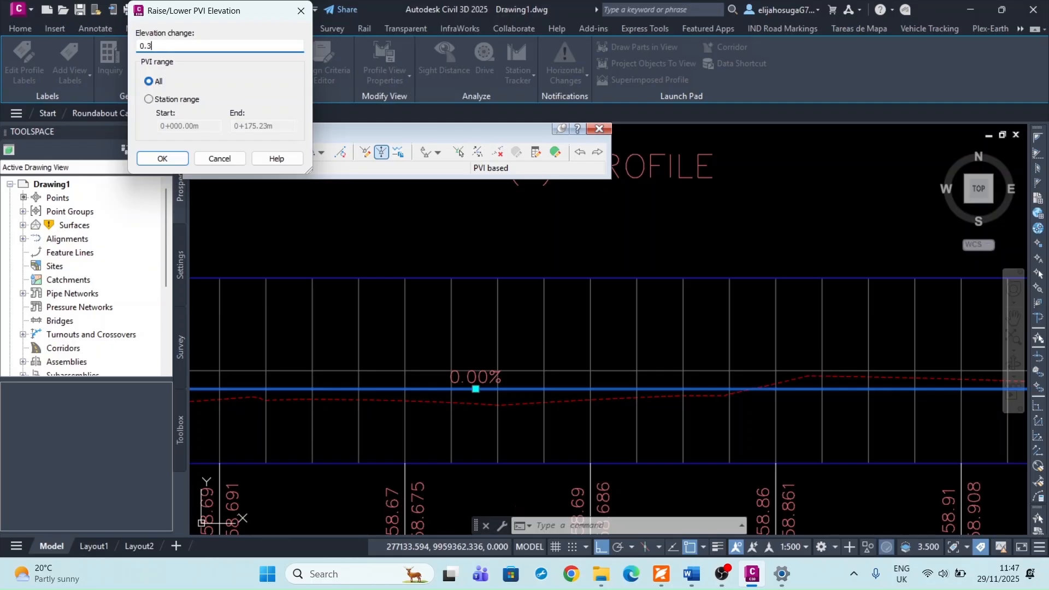
{"action": "left_click", "coordinate": [162, 159]}
{"action": "scroll", "coordinate": [612, 317], "scroll_direction": "down", "scroll_amount": 6}
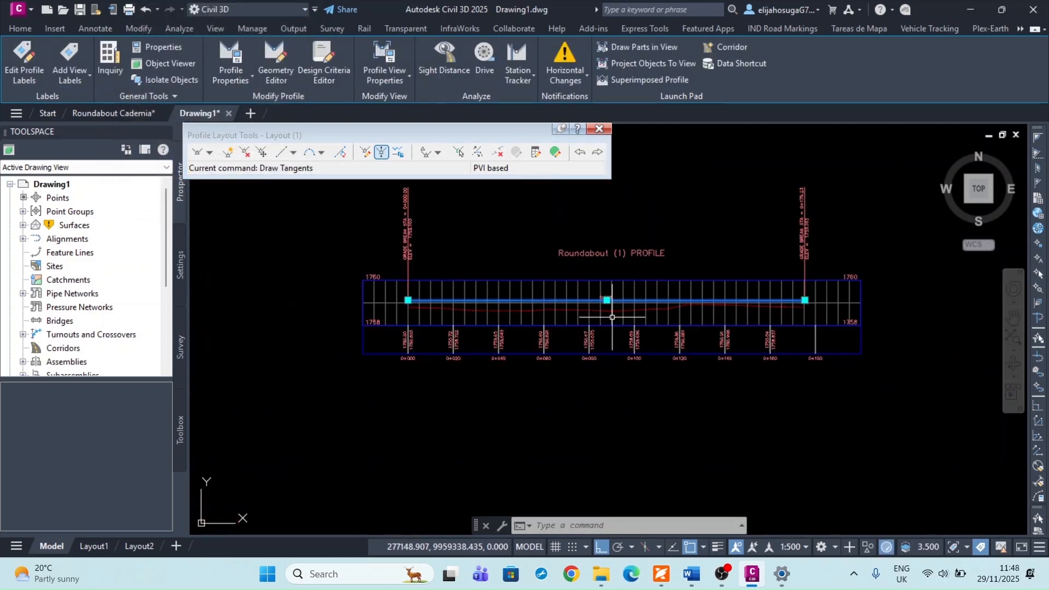
{"action": "scroll", "coordinate": [553, 298], "scroll_direction": "up", "scroll_amount": 5}
{"action": "key", "text": "Escape"}
Examine the design profile against the ground line and the grade break station and elevation labels at both ends.
{"action": "scroll", "coordinate": [545, 315], "scroll_direction": "down", "scroll_amount": 9}
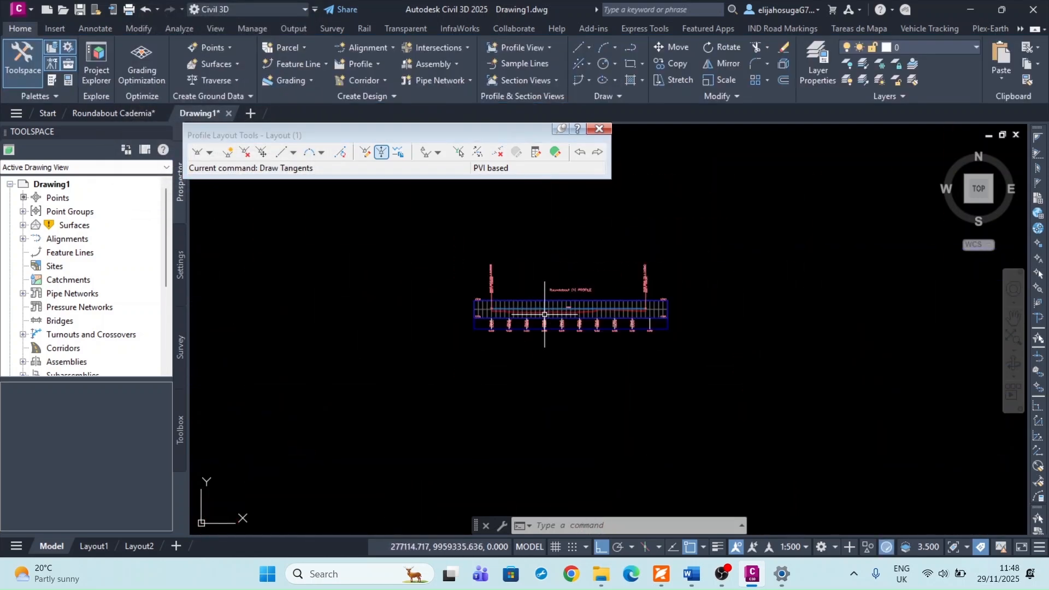
{"action": "scroll", "coordinate": [544, 315], "scroll_direction": "up", "scroll_amount": 8}
{"action": "scroll", "coordinate": [544, 313], "scroll_direction": "down", "scroll_amount": 4}
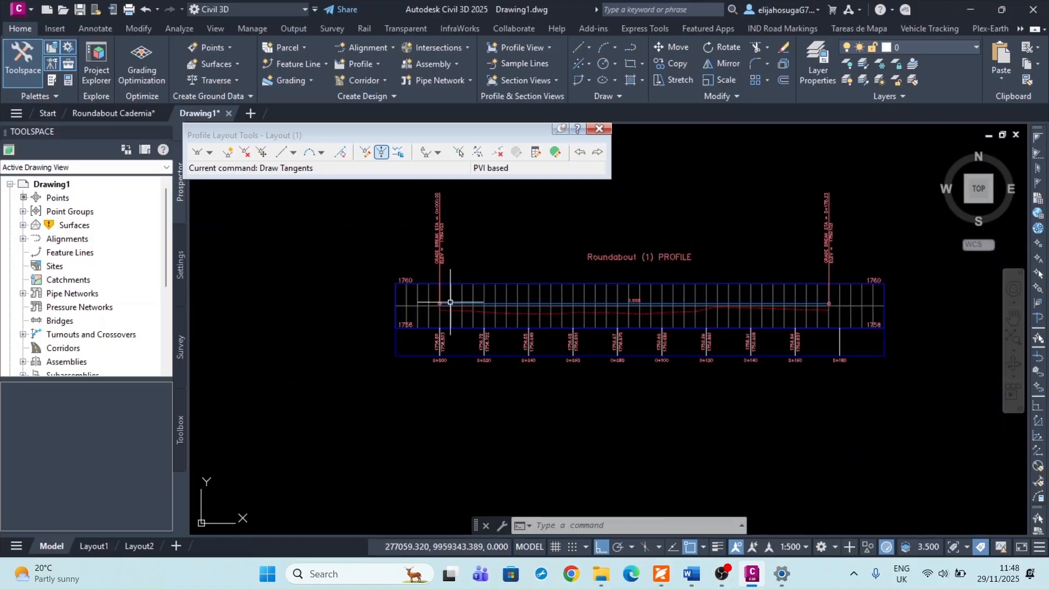
{"action": "scroll", "coordinate": [474, 312], "scroll_direction": "down", "scroll_amount": 2}
{"action": "scroll", "coordinate": [465, 306], "scroll_direction": "down", "scroll_amount": 2}
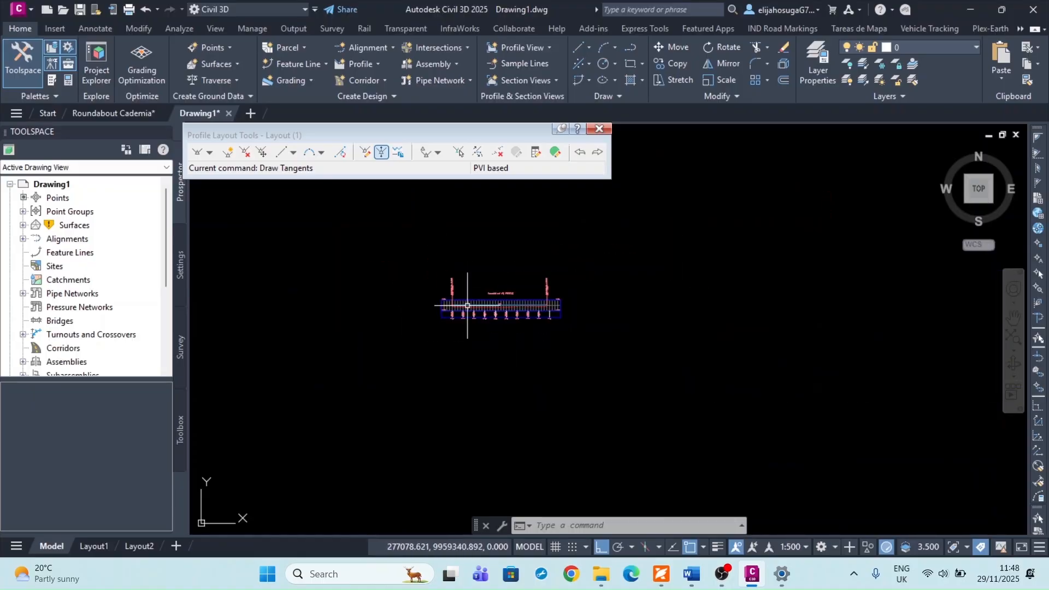
{"action": "scroll", "coordinate": [475, 300], "scroll_direction": "up", "scroll_amount": 7}
{"action": "scroll", "coordinate": [416, 343], "scroll_direction": "down", "scroll_amount": 4}
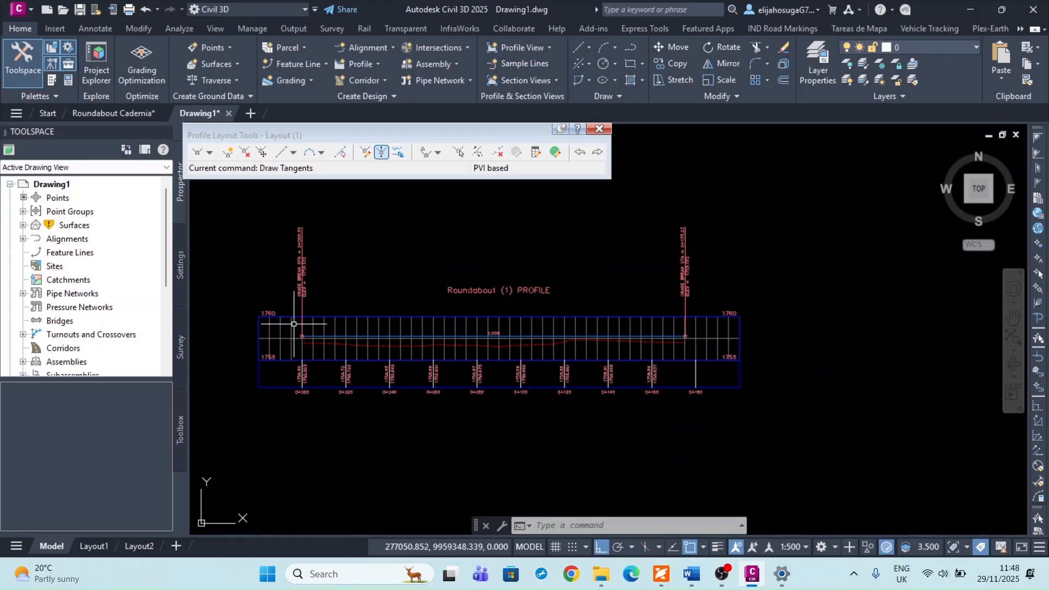
{"action": "scroll", "coordinate": [297, 316], "scroll_direction": "up", "scroll_amount": 2}
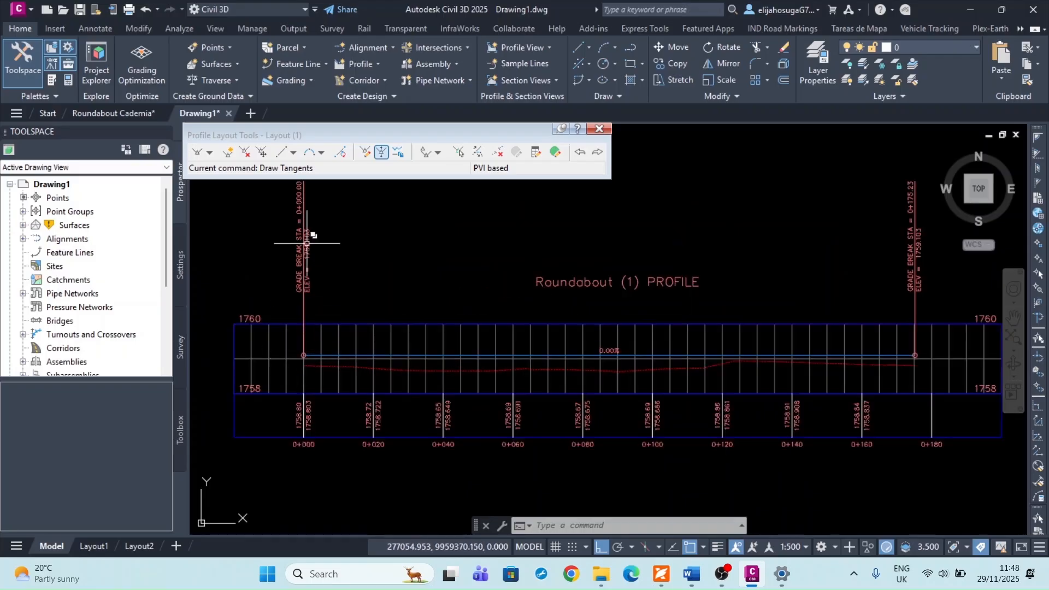
{"action": "scroll", "coordinate": [304, 284], "scroll_direction": "up", "scroll_amount": 3}
{"action": "scroll", "coordinate": [297, 300], "scroll_direction": "down", "scroll_amount": 3}
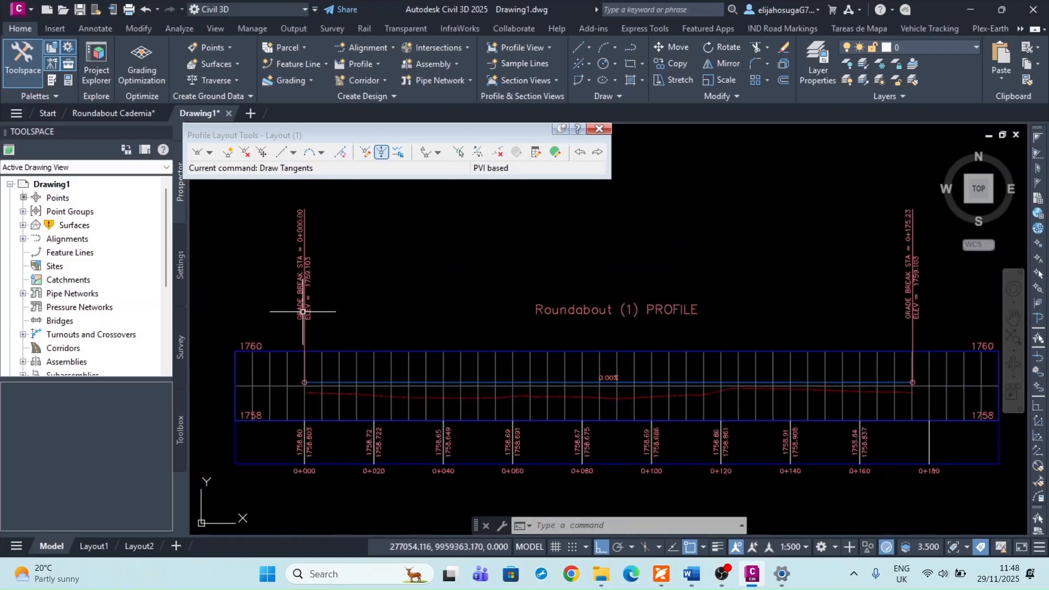
{"action": "scroll", "coordinate": [302, 311], "scroll_direction": "down", "scroll_amount": 2}
{"action": "scroll", "coordinate": [300, 359], "scroll_direction": "up", "scroll_amount": 8}
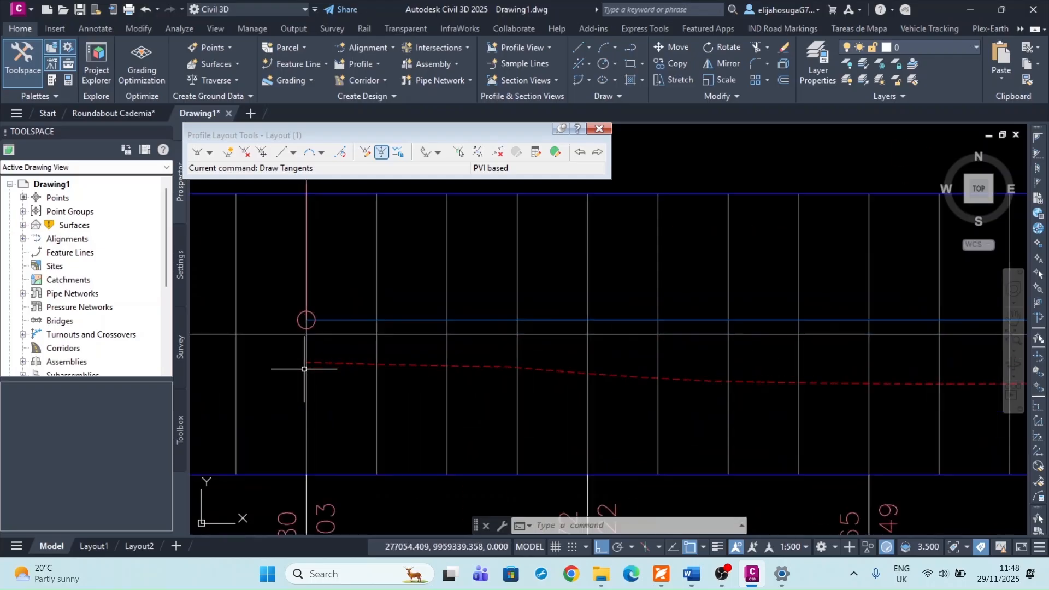
{"action": "scroll", "coordinate": [305, 322], "scroll_direction": "down", "scroll_amount": 6}
{"action": "scroll", "coordinate": [674, 335], "scroll_direction": "up", "scroll_amount": 4}
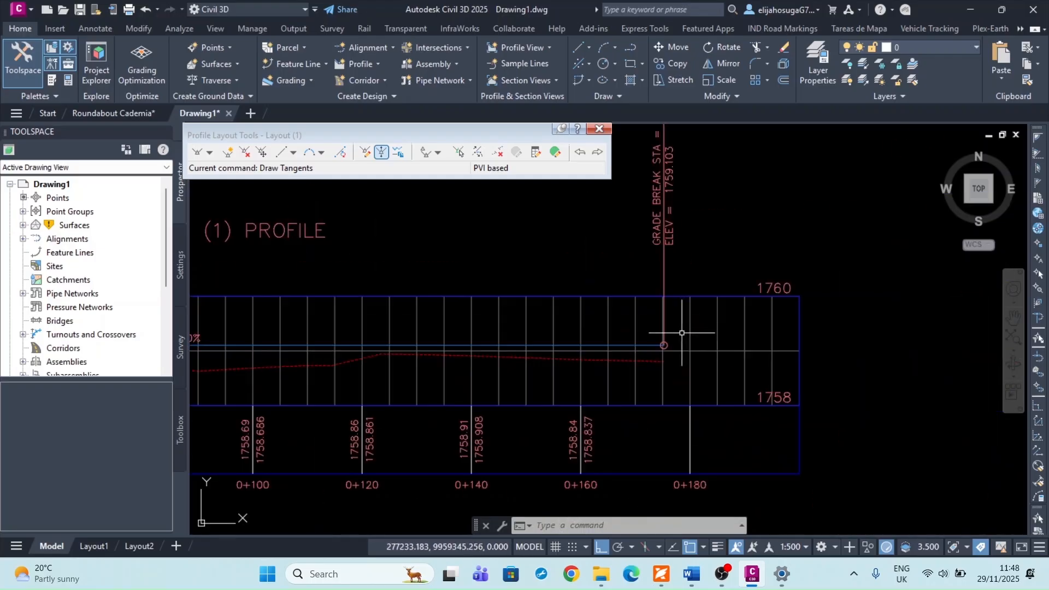
{"action": "scroll", "coordinate": [646, 328], "scroll_direction": "up", "scroll_amount": 3}
{"action": "scroll", "coordinate": [642, 235], "scroll_direction": "down", "scroll_amount": 3}
{"action": "scroll", "coordinate": [664, 186], "scroll_direction": "up", "scroll_amount": 4}
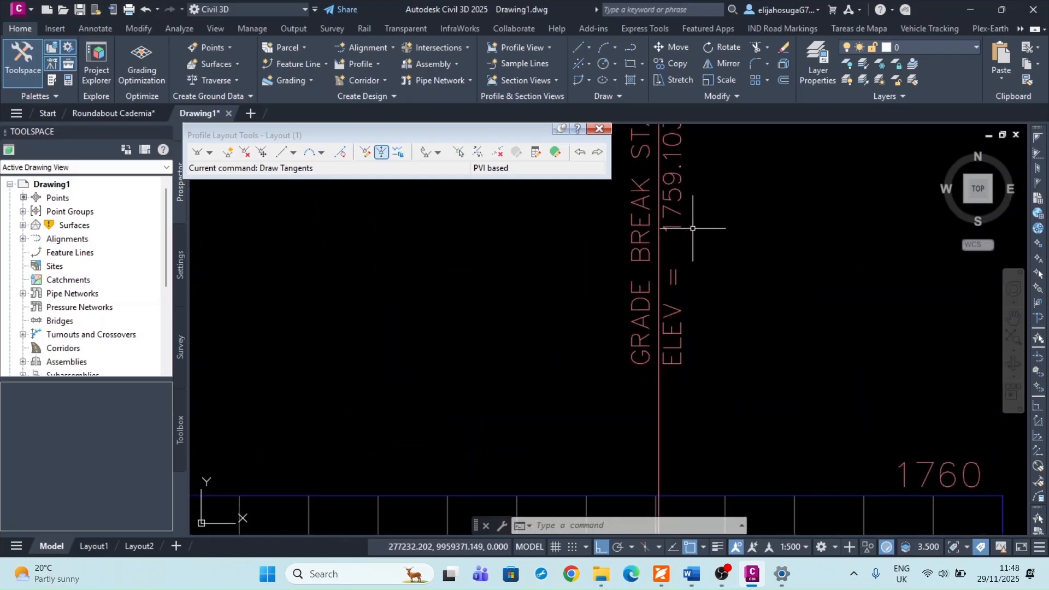
{"action": "scroll", "coordinate": [694, 235], "scroll_direction": "down", "scroll_amount": 4}
{"action": "scroll", "coordinate": [451, 246], "scroll_direction": "down", "scroll_amount": 4}
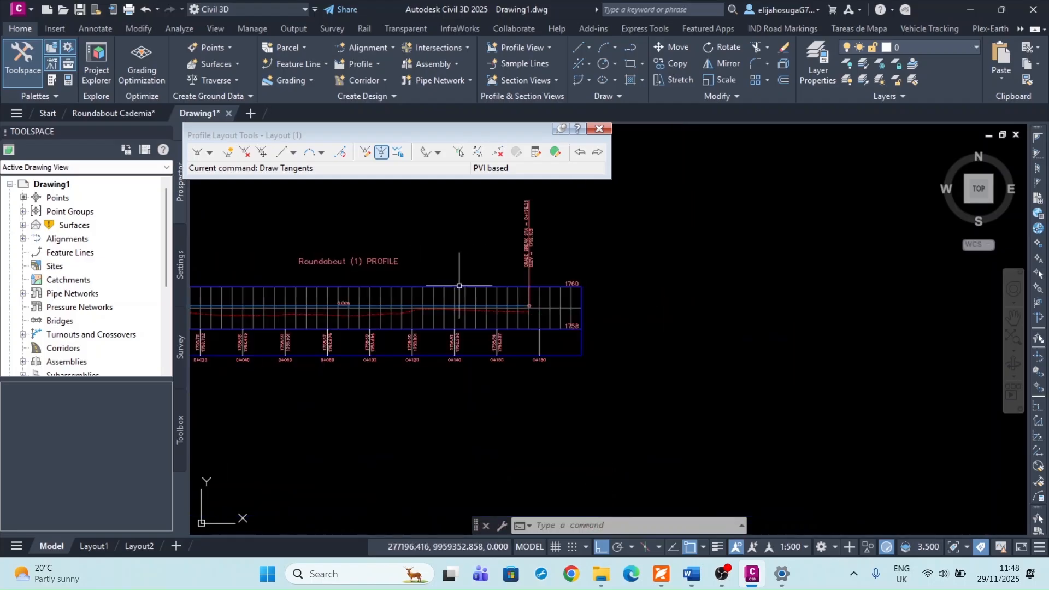
{"action": "scroll", "coordinate": [583, 312], "scroll_direction": "up", "scroll_amount": 2}
{"action": "scroll", "coordinate": [565, 306], "scroll_direction": "down", "scroll_amount": 4}
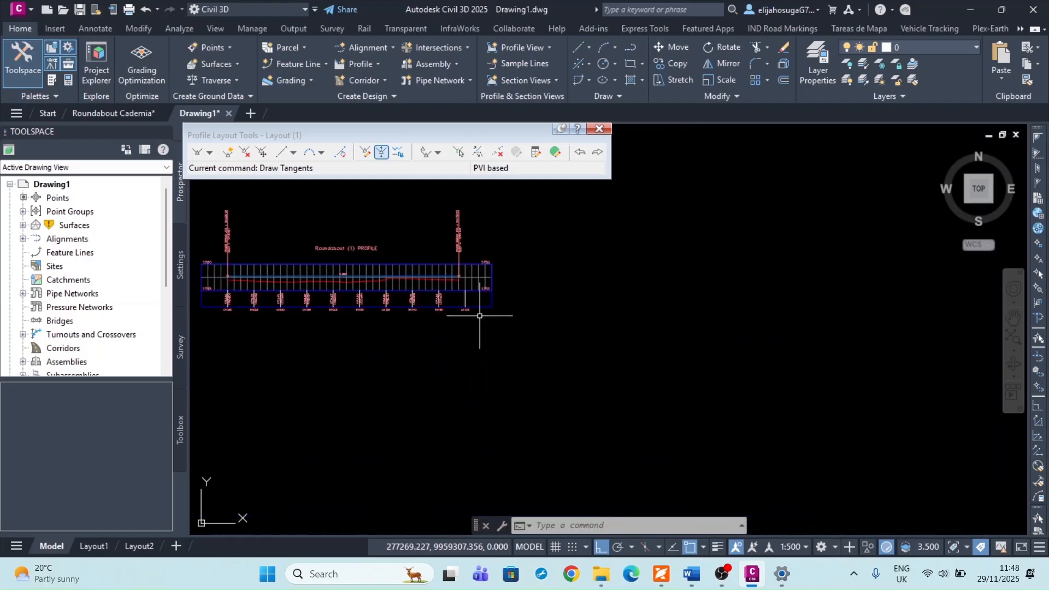
{"action": "scroll", "coordinate": [232, 219], "scroll_direction": "up", "scroll_amount": 4}
{"action": "scroll", "coordinate": [235, 268], "scroll_direction": "down", "scroll_amount": 7}
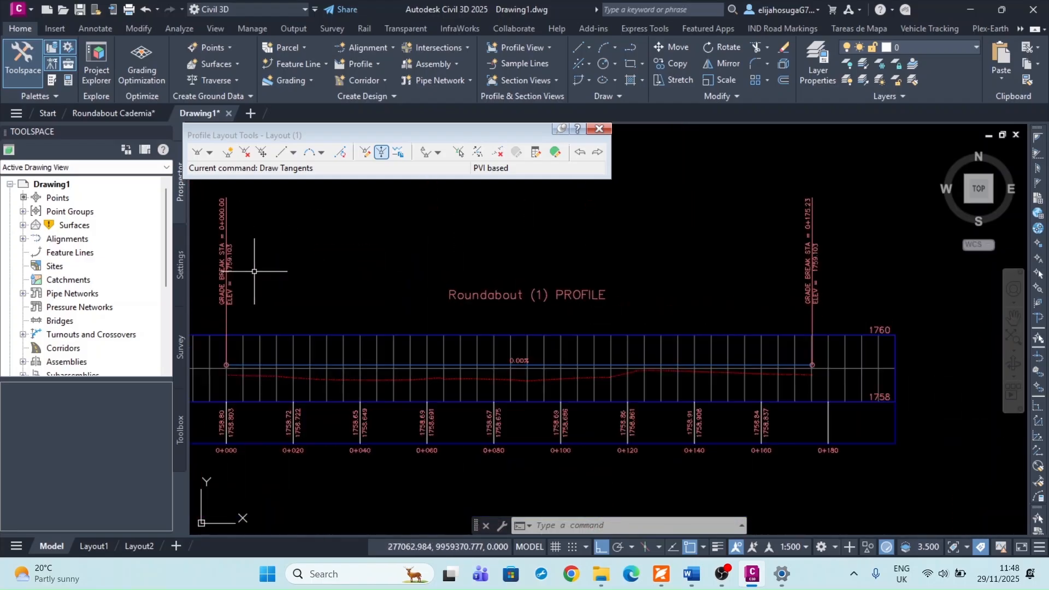
Examine the flat design profile against the ground line in the Roundabout (1) profile view, and close the profile layout tools.
{"action": "scroll", "coordinate": [501, 257], "scroll_direction": "up", "scroll_amount": 8}
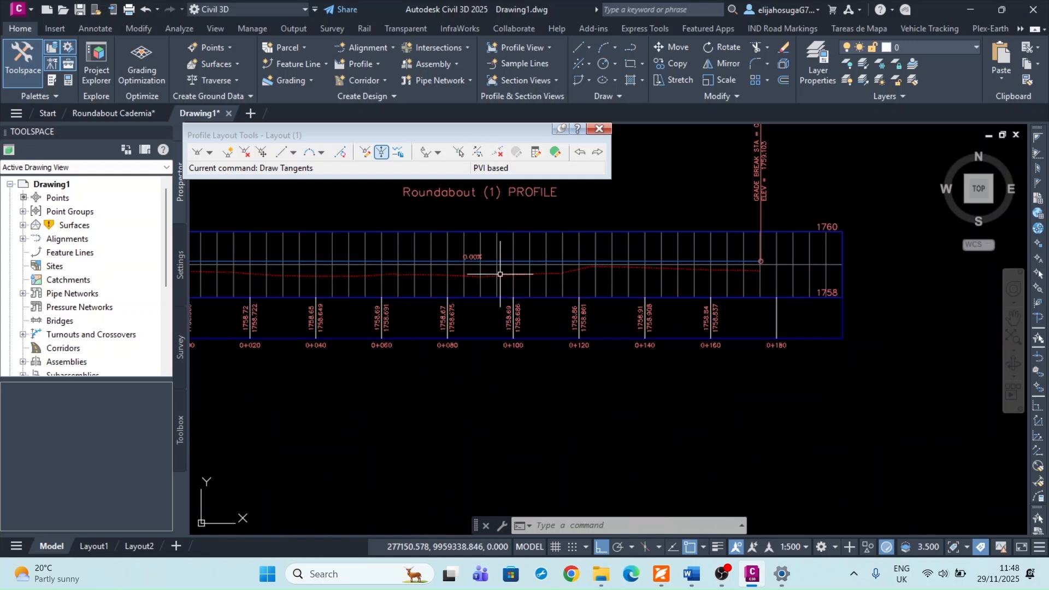
{"action": "scroll", "coordinate": [501, 274], "scroll_direction": "down", "scroll_amount": 8}
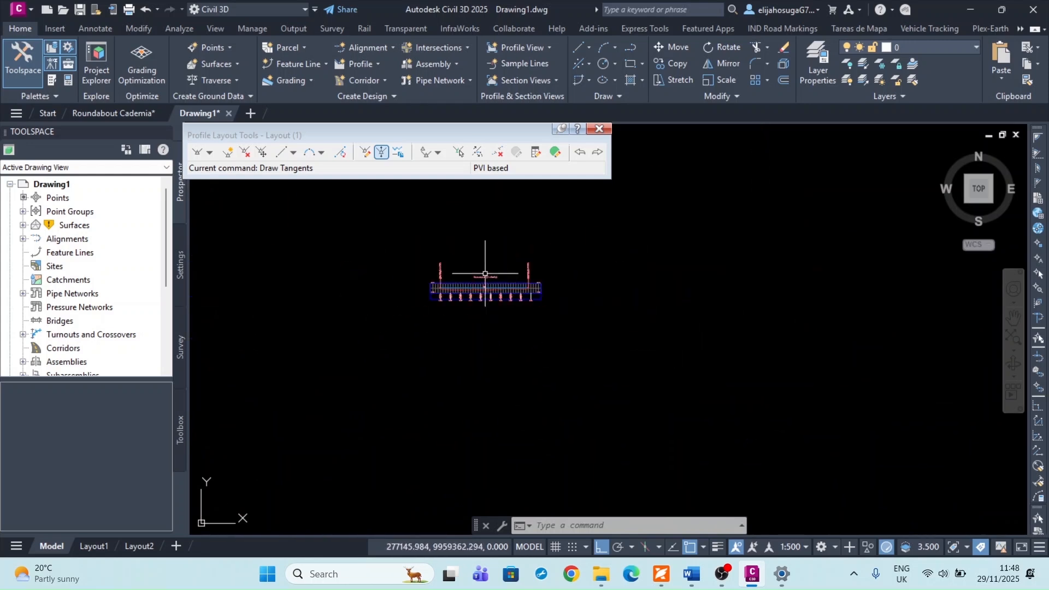
{"action": "scroll", "coordinate": [485, 273], "scroll_direction": "down", "scroll_amount": 5}
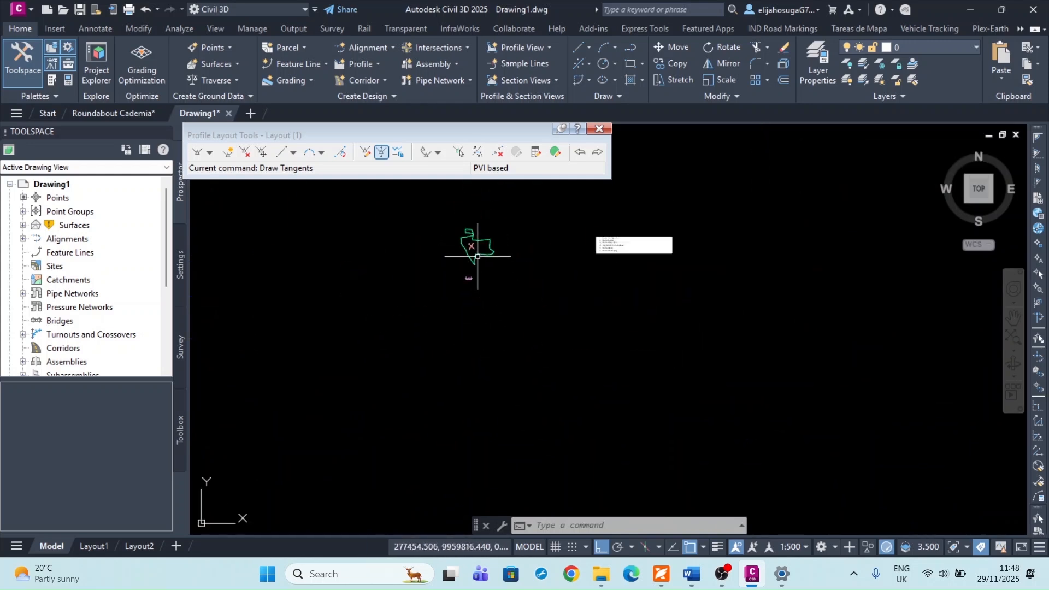
{"action": "scroll", "coordinate": [476, 261], "scroll_direction": "up", "scroll_amount": 10}
{"action": "scroll", "coordinate": [456, 278], "scroll_direction": "up", "scroll_amount": 8}
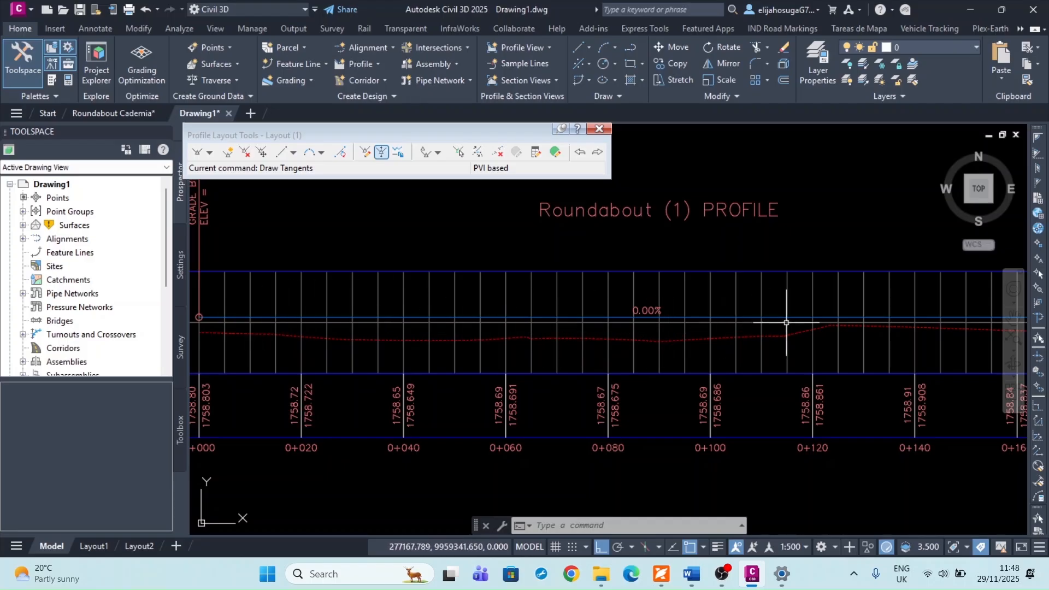
{"action": "scroll", "coordinate": [632, 326], "scroll_direction": "down", "scroll_amount": 4}
{"action": "scroll", "coordinate": [665, 332], "scroll_direction": "up", "scroll_amount": 2}
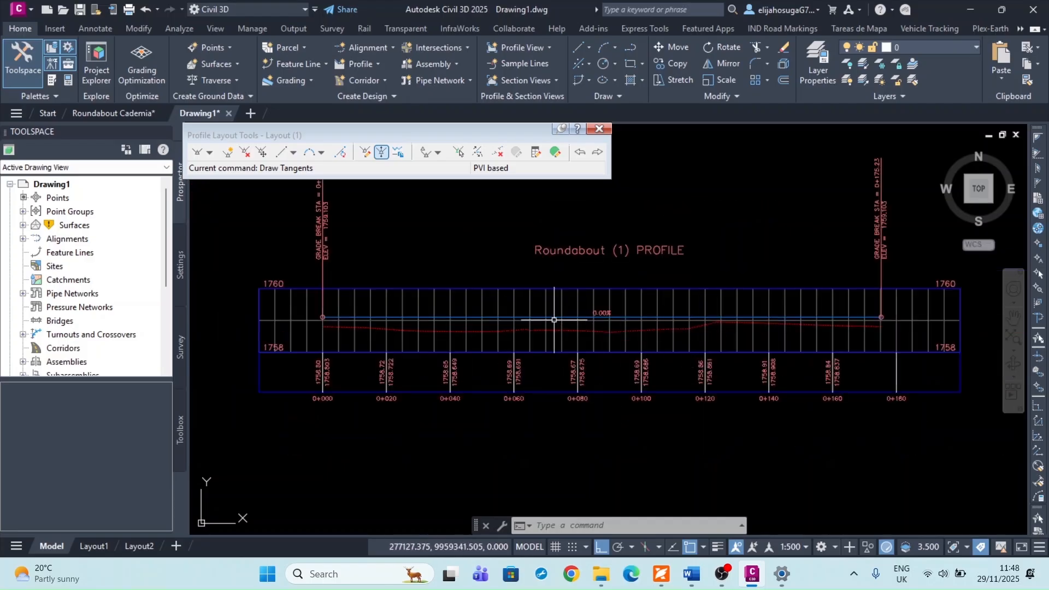
{"action": "scroll", "coordinate": [591, 318], "scroll_direction": "down", "scroll_amount": 10}
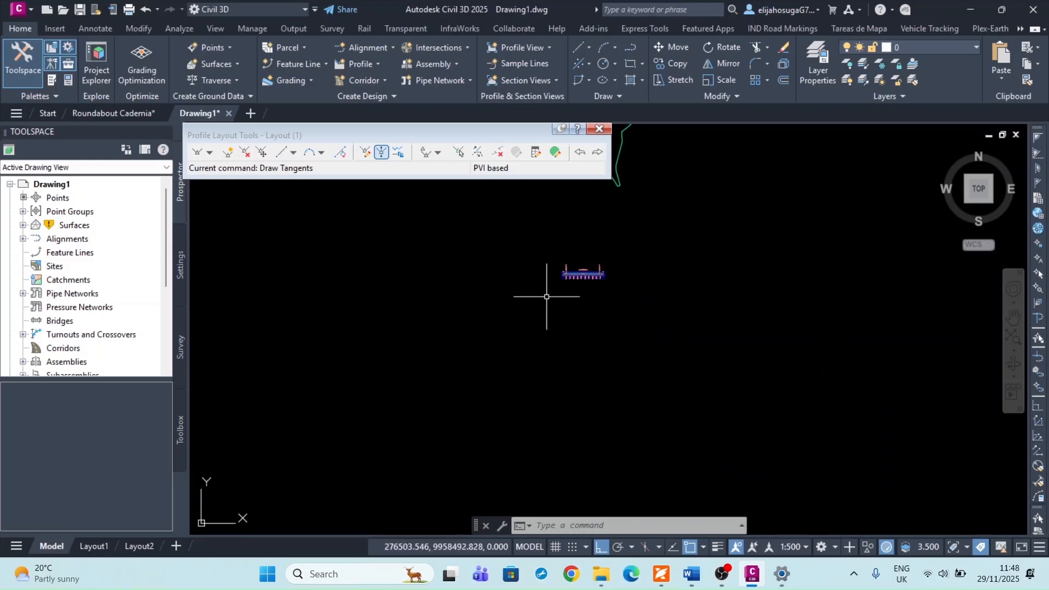
{"action": "scroll", "coordinate": [595, 212], "scroll_direction": "down", "scroll_amount": 4}
{"action": "scroll", "coordinate": [601, 216], "scroll_direction": "up", "scroll_amount": 4}
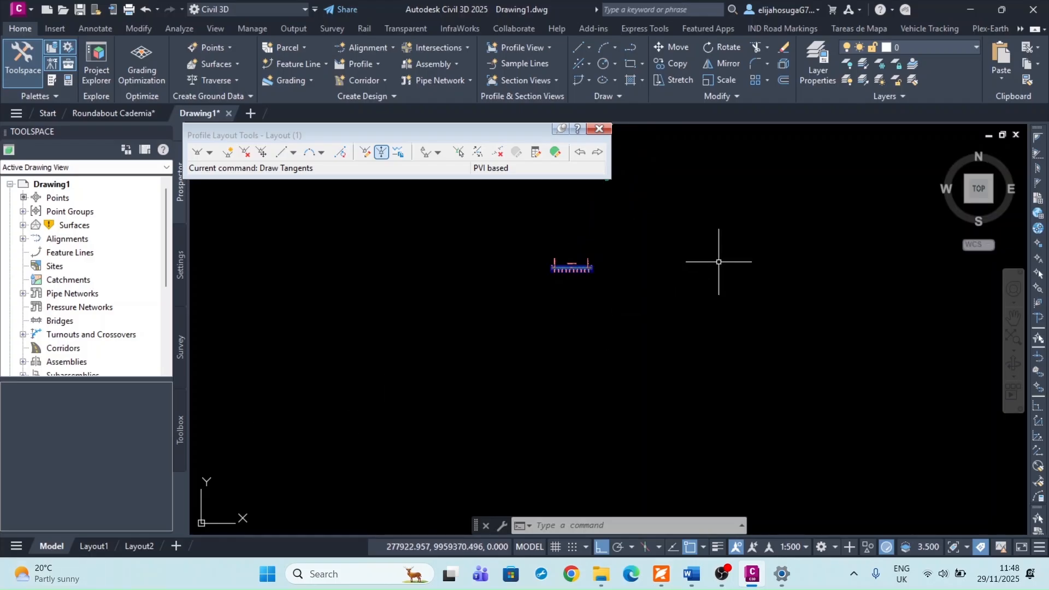
{"action": "scroll", "coordinate": [612, 218], "scroll_direction": "up", "scroll_amount": 5}
{"action": "scroll", "coordinate": [593, 236], "scroll_direction": "down", "scroll_amount": 8}
{"action": "scroll", "coordinate": [622, 212], "scroll_direction": "up", "scroll_amount": 4}
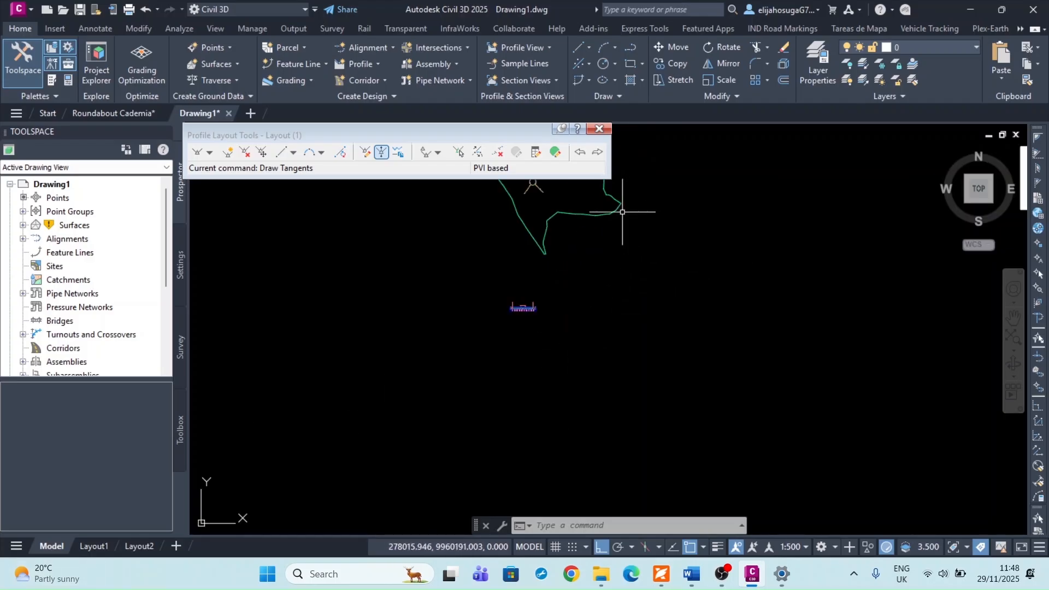
{"action": "left_click", "coordinate": [599, 129]}
Sample Topo Surface (1) (1) along the full length of the RD1 alignment, the roundabout's north-east arm, as a surface profile.
{"action": "left_click", "coordinate": [1014, 318]}
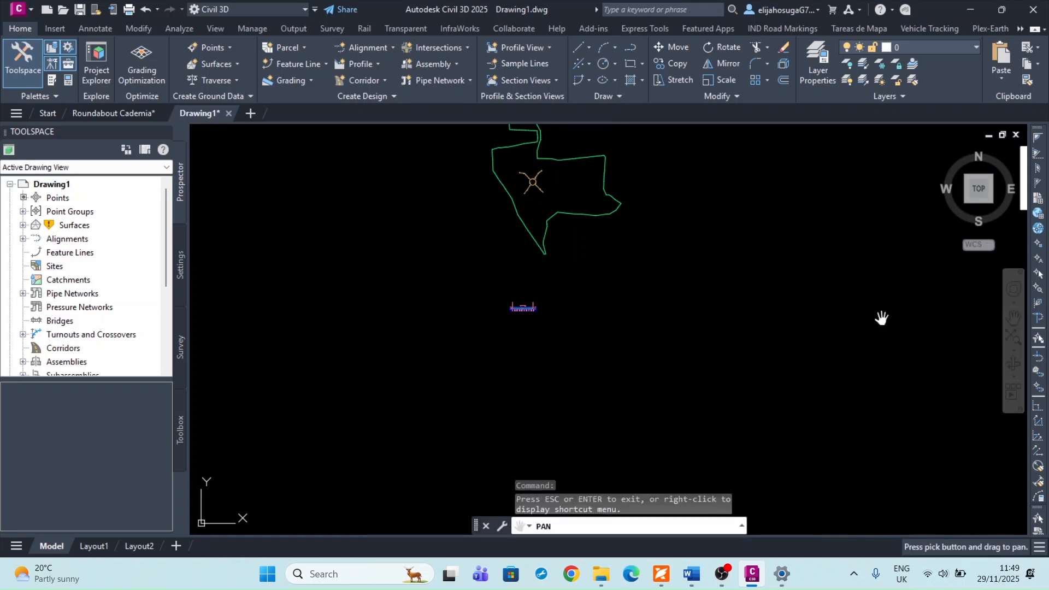
{"action": "left_click_drag", "start_coordinate": [494, 266], "coordinate": [508, 357]}
{"action": "scroll", "coordinate": [490, 347], "scroll_direction": "up", "scroll_amount": 3}
{"action": "scroll", "coordinate": [474, 322], "scroll_direction": "down", "scroll_amount": 3}
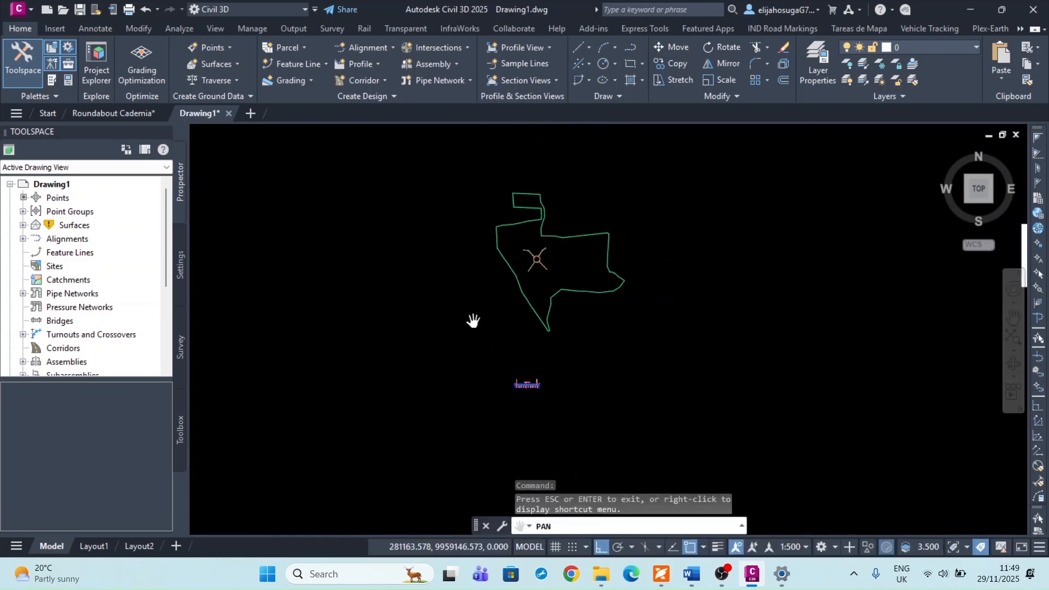
{"action": "key", "text": "Escape"}
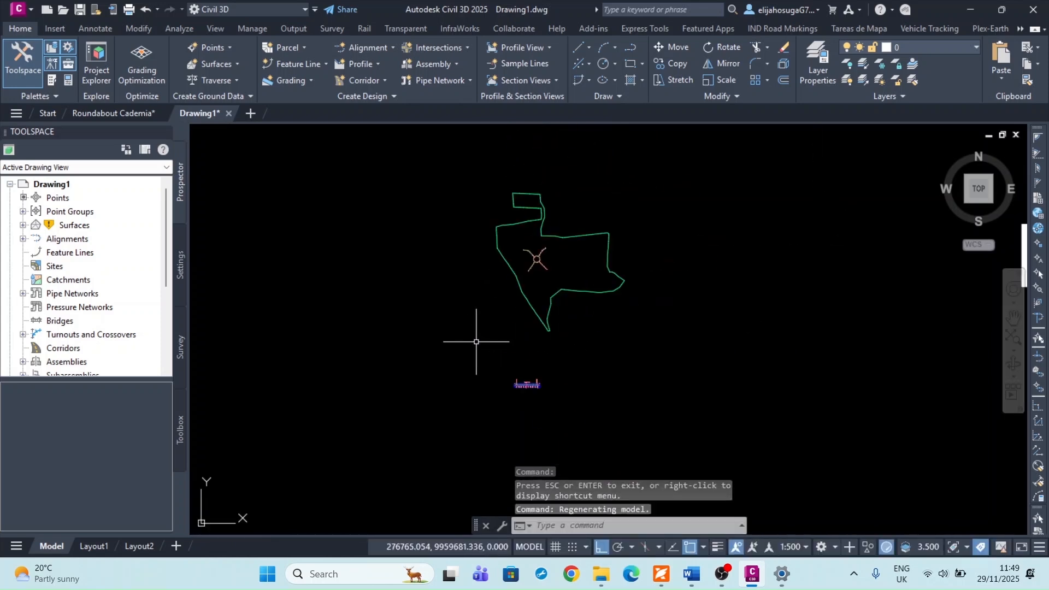
{"action": "scroll", "coordinate": [505, 303], "scroll_direction": "up", "scroll_amount": 3}
{"action": "scroll", "coordinate": [522, 355], "scroll_direction": "down", "scroll_amount": 3}
{"action": "scroll", "coordinate": [525, 368], "scroll_direction": "up", "scroll_amount": 3}
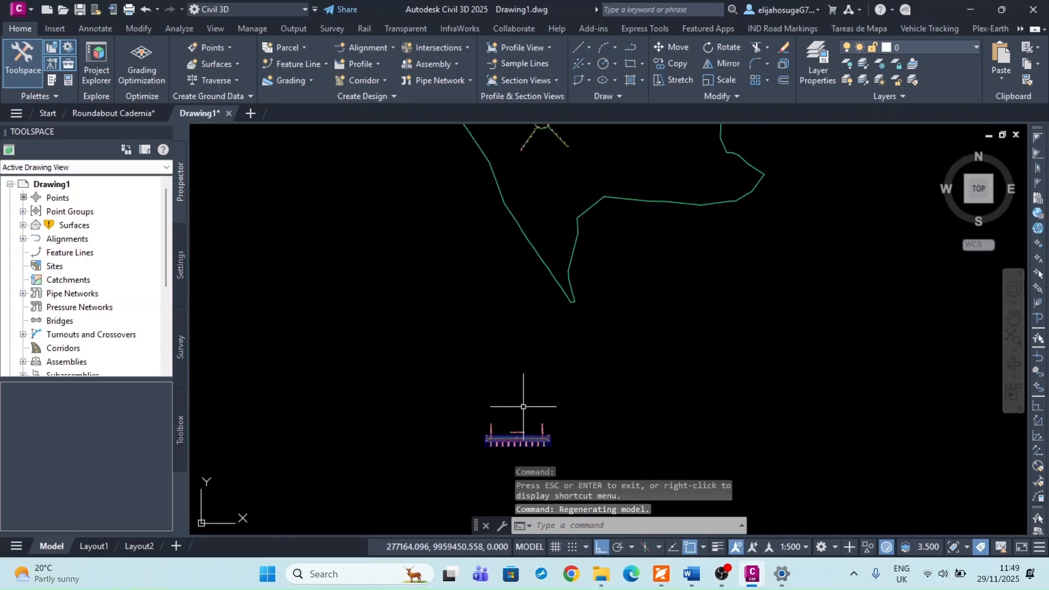
{"action": "scroll", "coordinate": [473, 356], "scroll_direction": "down", "scroll_amount": 3}
{"action": "scroll", "coordinate": [492, 237], "scroll_direction": "up", "scroll_amount": 8}
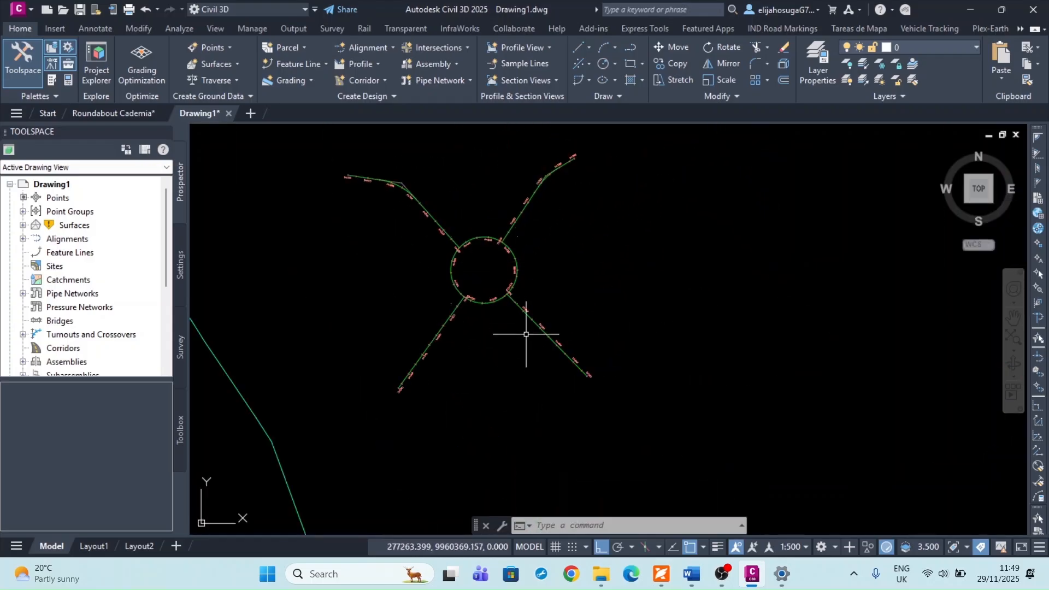
{"action": "scroll", "coordinate": [454, 306], "scroll_direction": "down", "scroll_amount": 2}
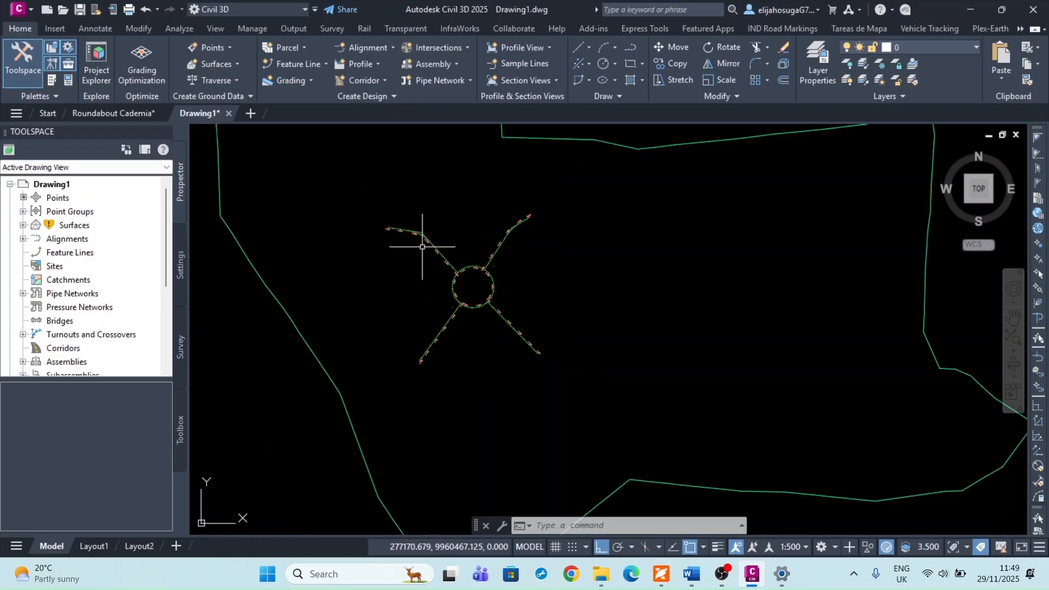
{"action": "scroll", "coordinate": [419, 237], "scroll_direction": "up", "scroll_amount": 5}
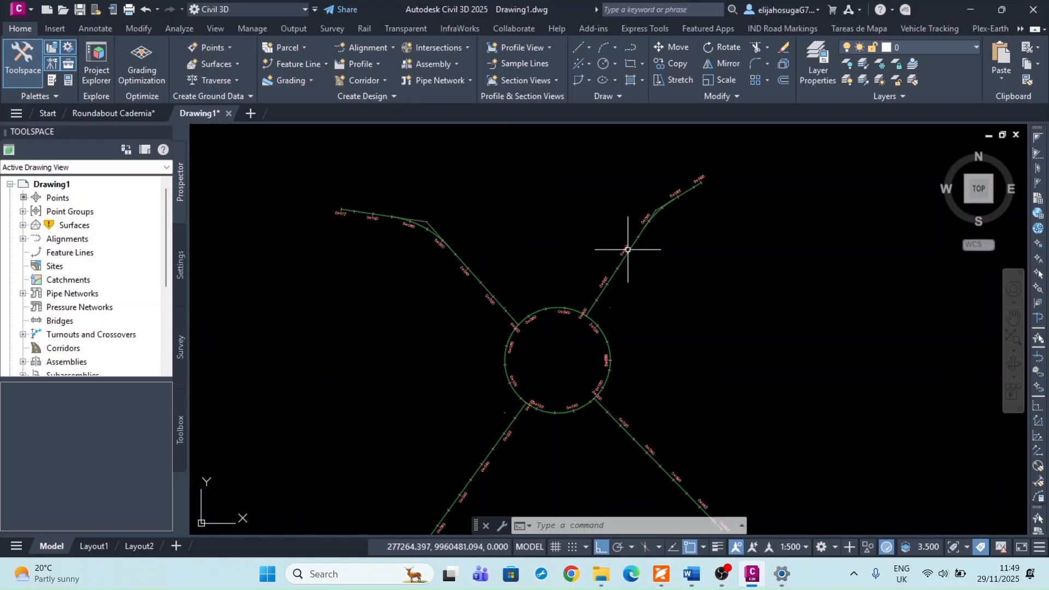
{"action": "left_click", "coordinate": [606, 287]}
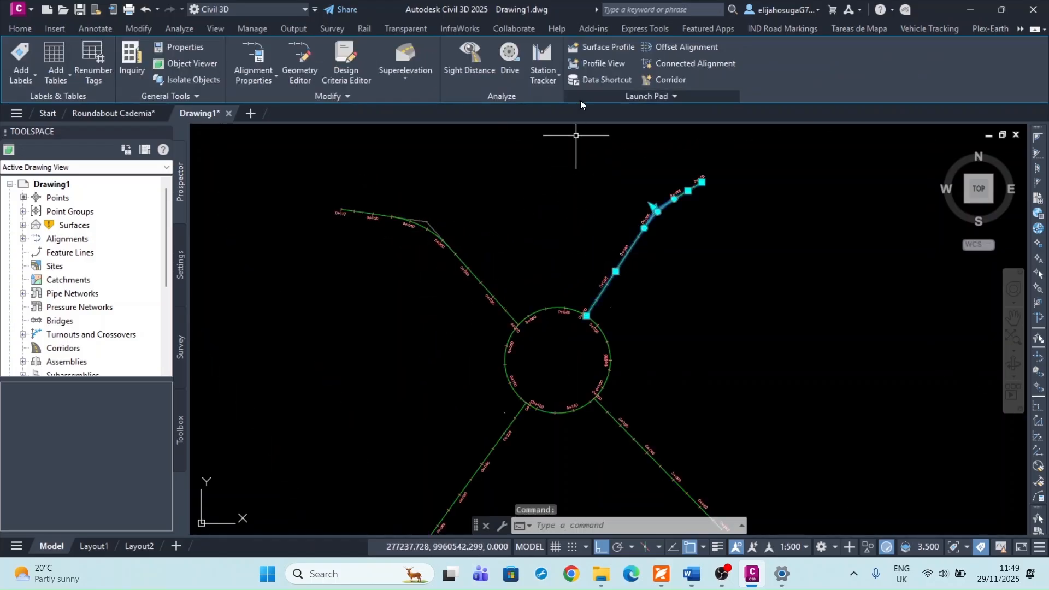
{"action": "left_click", "coordinate": [604, 48]}
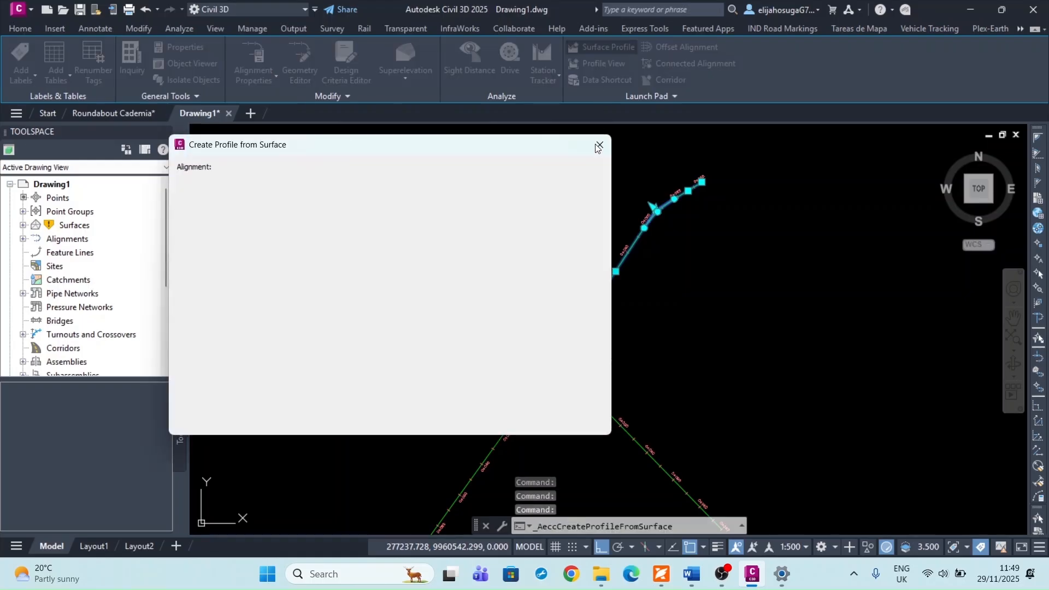
{"action": "left_click", "coordinate": [558, 277]}
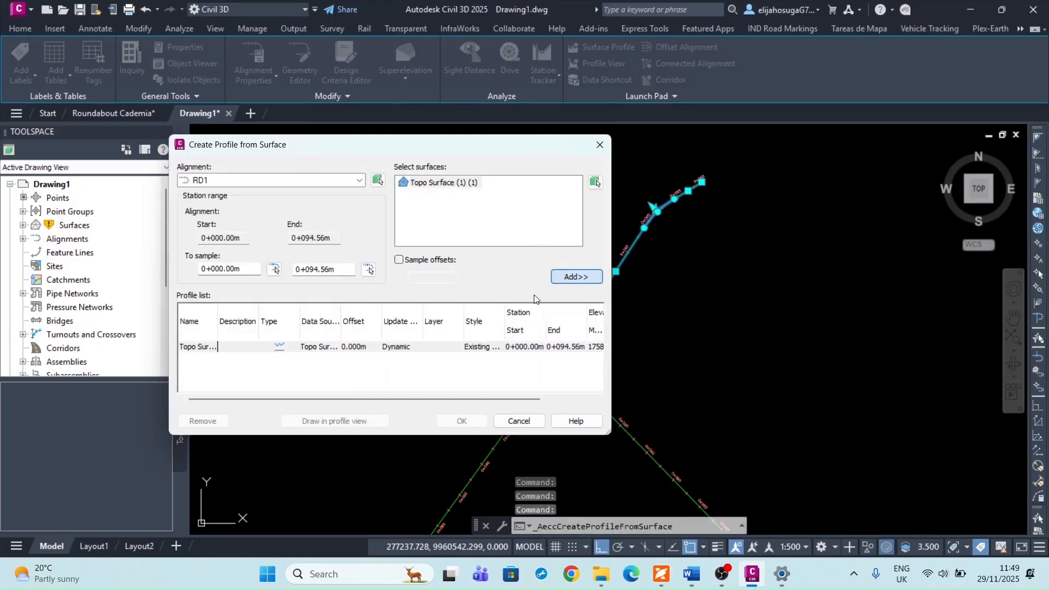
Create a profile view for RD1 and place it in the empty area southeast of the Roundabout (1) profile view.
{"action": "left_click", "coordinate": [334, 420]}
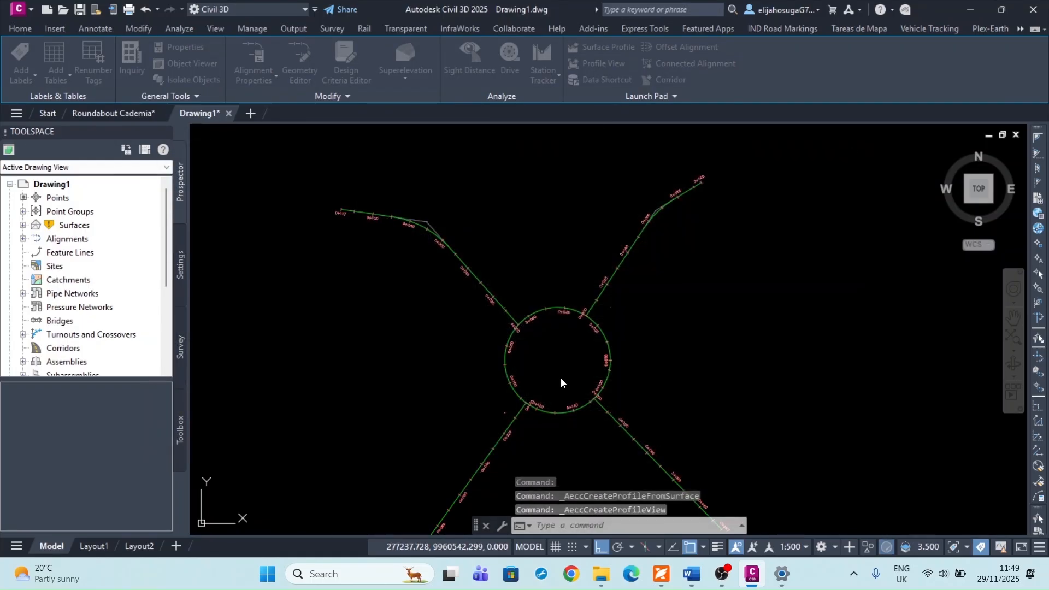
{"action": "left_click", "coordinate": [710, 470]}
{"action": "scroll", "coordinate": [440, 209], "scroll_direction": "down", "scroll_amount": 5}
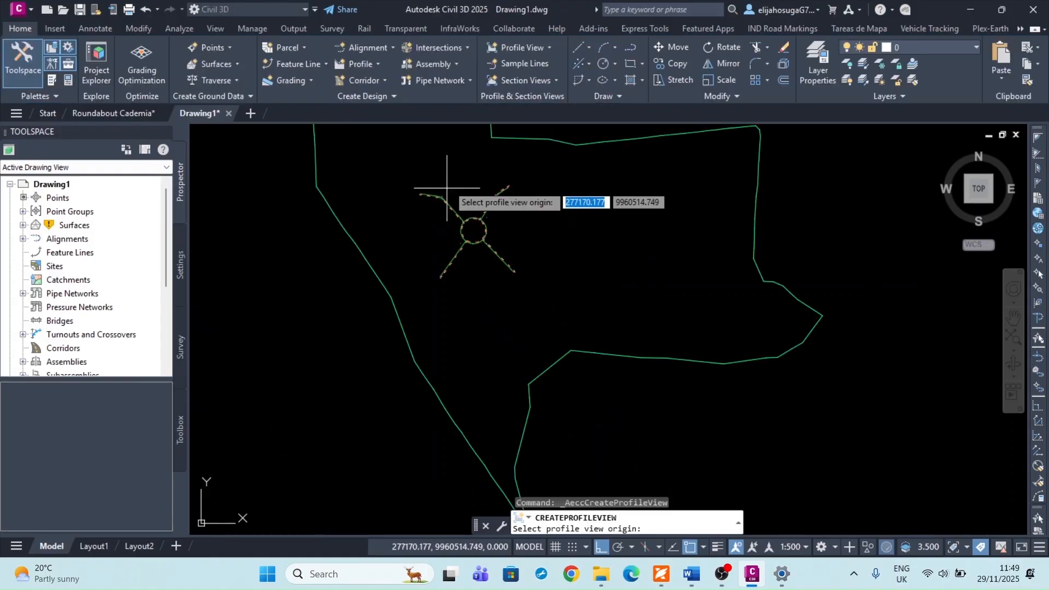
{"action": "middle_click_drag", "start_coordinate": [534, 363], "coordinate": [492, 169]}
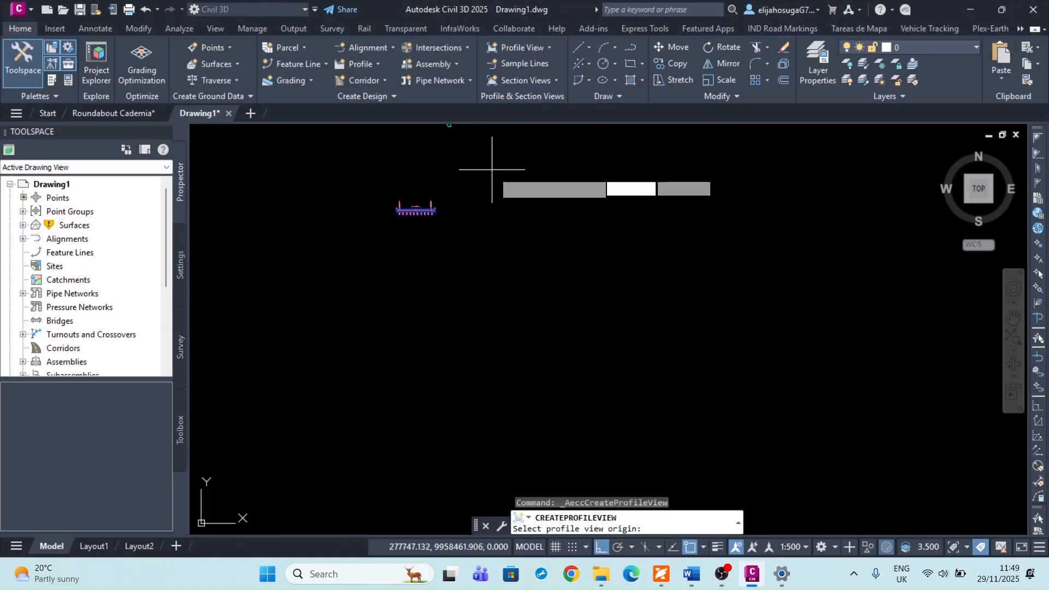
{"action": "left_click", "coordinate": [528, 267]}
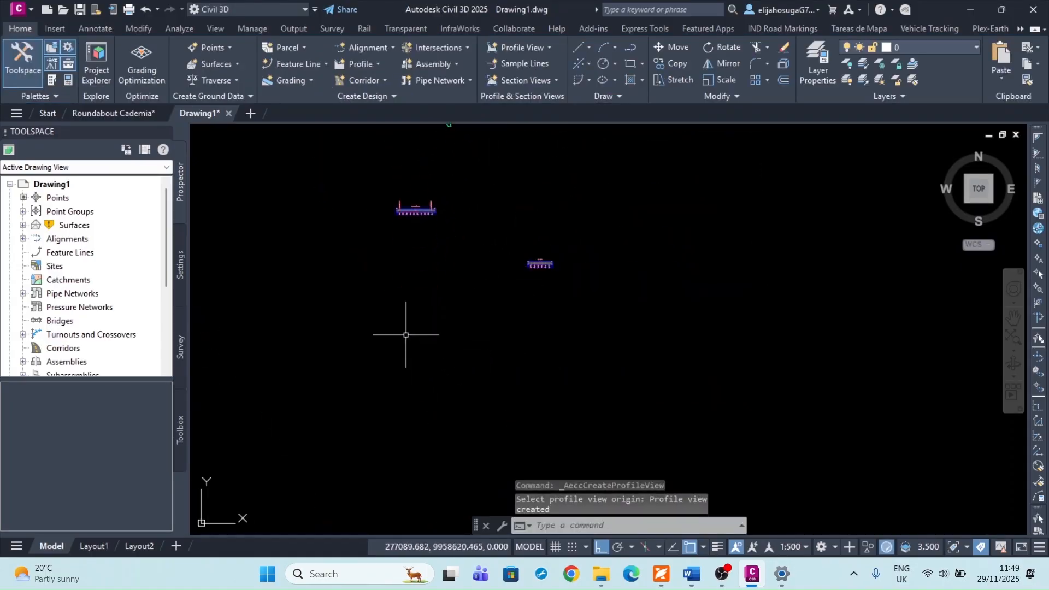
Create a new layout profile in the RD1 profile view with the Design Profile style and Complete Label Set.
{"action": "scroll", "coordinate": [421, 333], "scroll_direction": "down", "scroll_amount": 3}
{"action": "scroll", "coordinate": [478, 310], "scroll_direction": "up", "scroll_amount": 6}
{"action": "scroll", "coordinate": [478, 309], "scroll_direction": "up", "scroll_amount": 4}
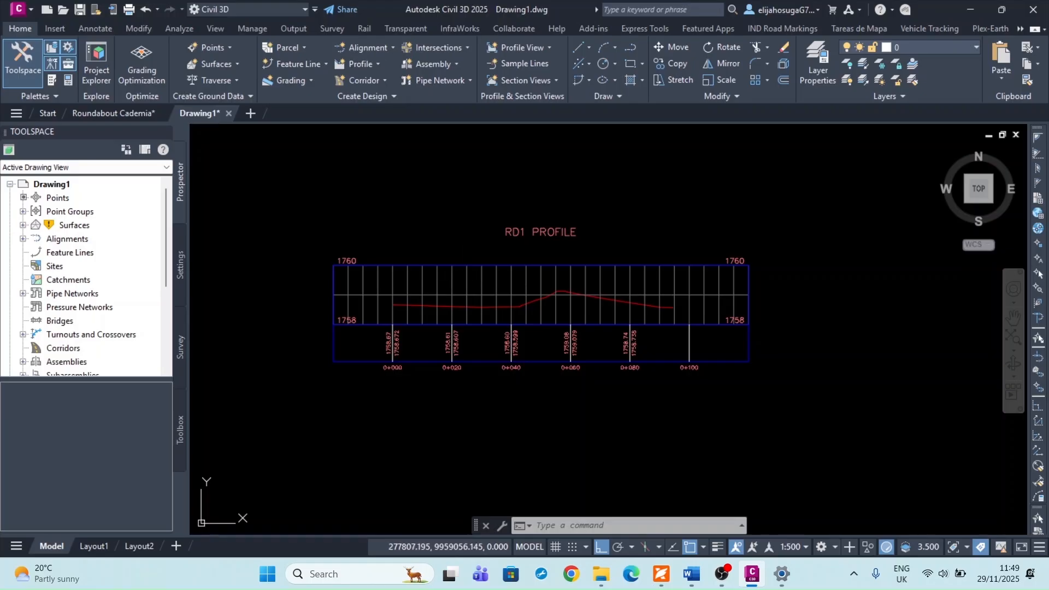
{"action": "left_click", "coordinate": [467, 276]}
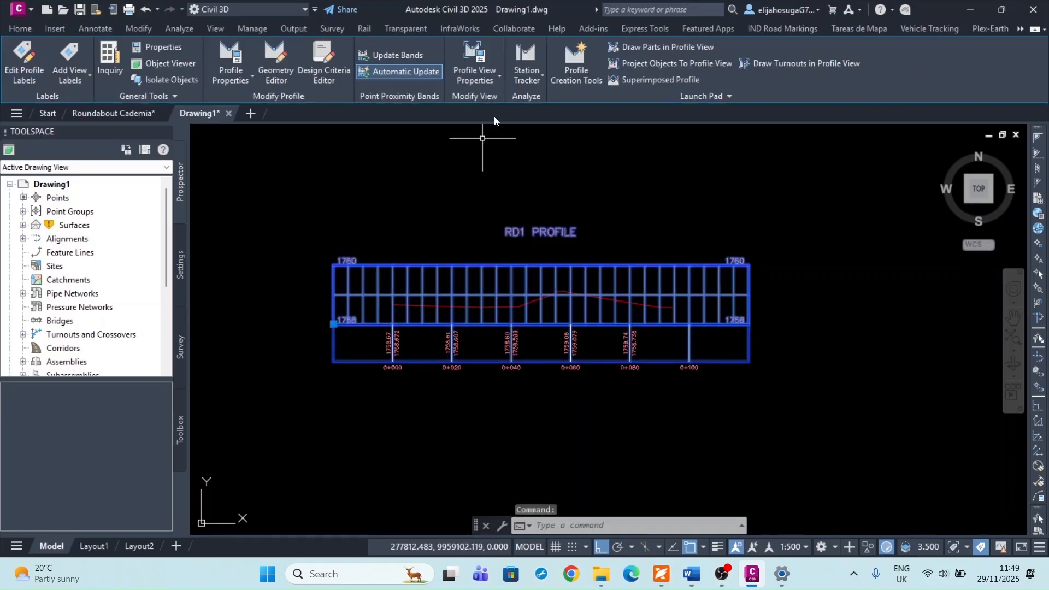
{"action": "left_click", "coordinate": [577, 61]}
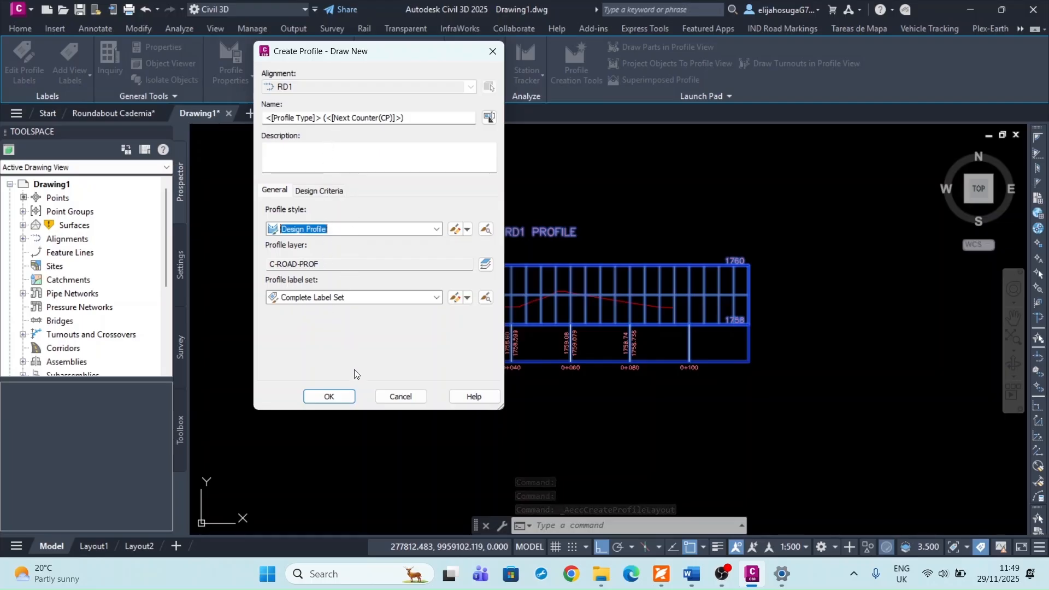
{"action": "left_click", "coordinate": [333, 396]}
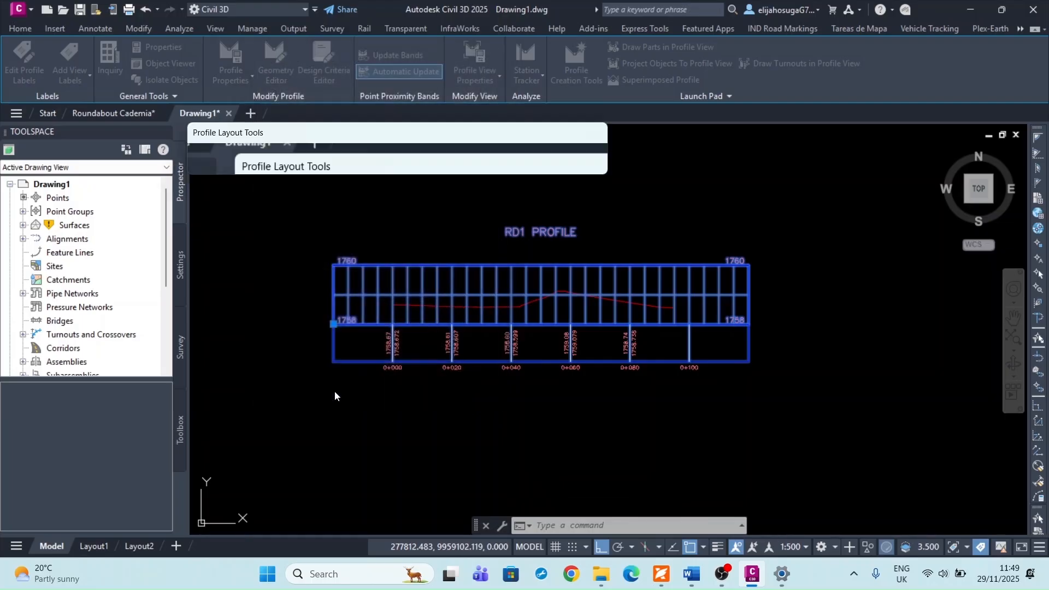
Draw a single design tangent in the RD1 profile view from the start to the end of the ground profile.
{"action": "left_click", "coordinate": [210, 153]}
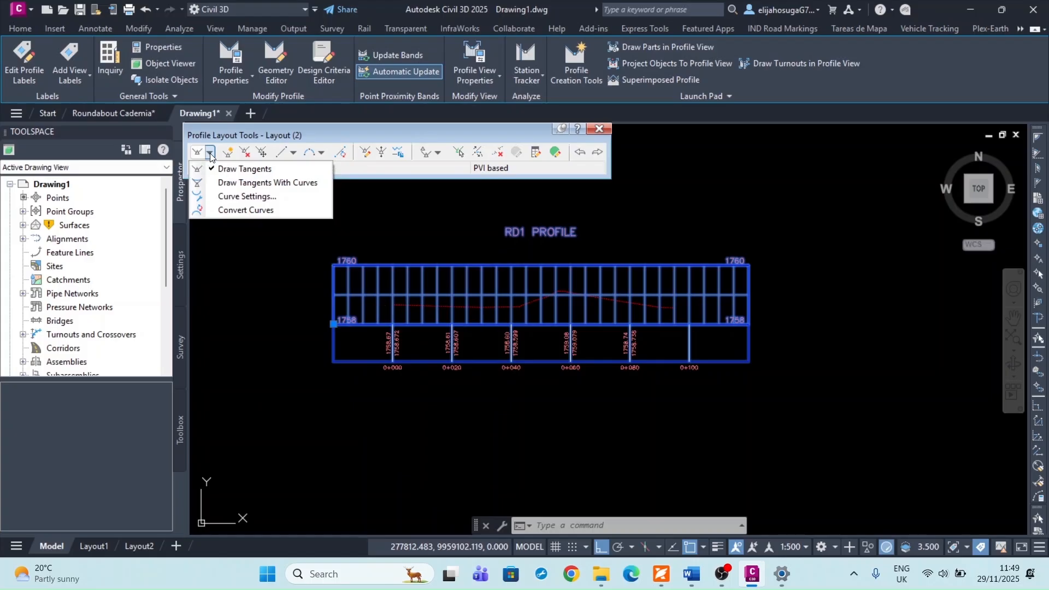
{"action": "left_click", "coordinate": [243, 169]}
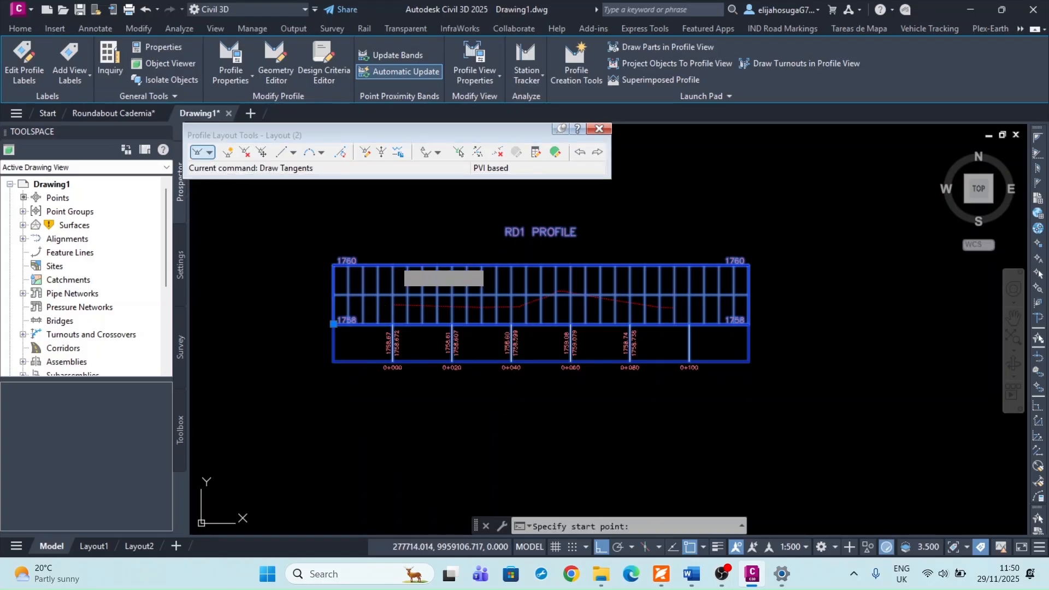
{"action": "scroll", "coordinate": [395, 306], "scroll_direction": "up", "scroll_amount": 4}
{"action": "scroll", "coordinate": [382, 295], "scroll_direction": "up", "scroll_amount": 1}
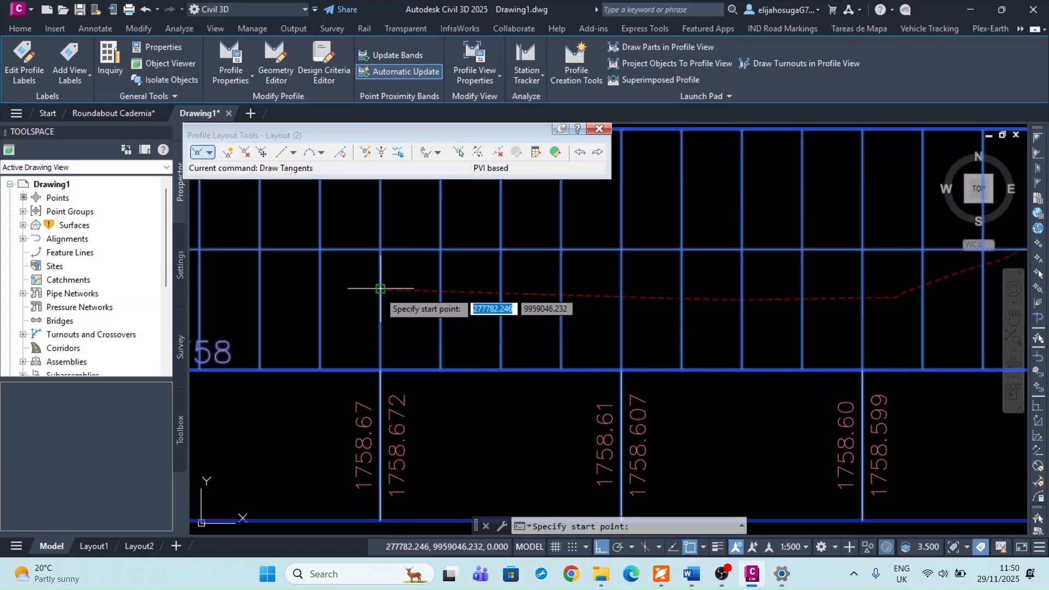
{"action": "left_click", "coordinate": [377, 290]}
{"action": "scroll", "coordinate": [551, 288], "scroll_direction": "down", "scroll_amount": 2}
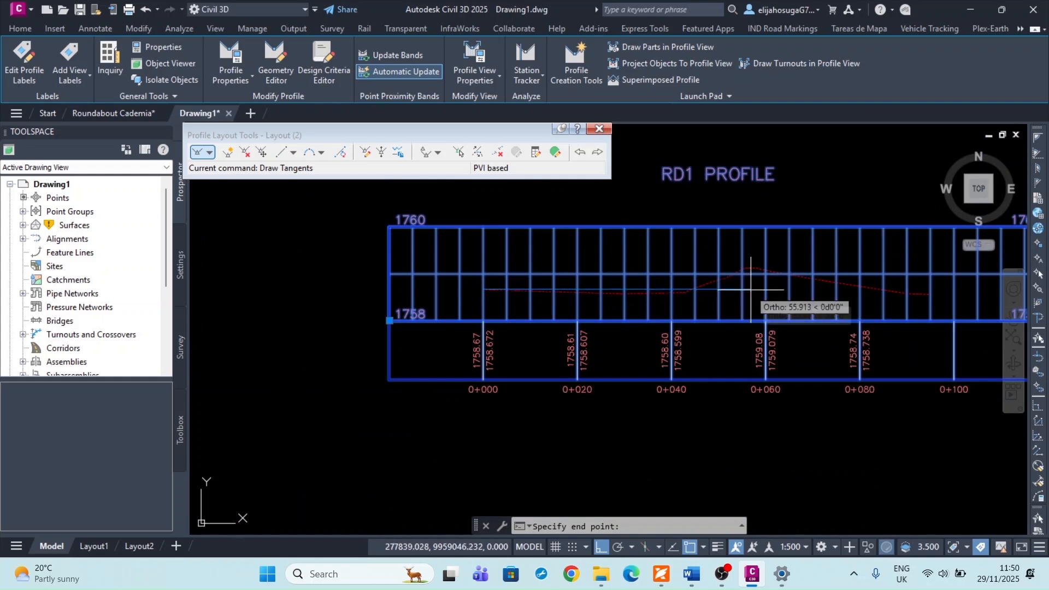
{"action": "middle_click_drag", "start_coordinate": [747, 287], "coordinate": [487, 284]}
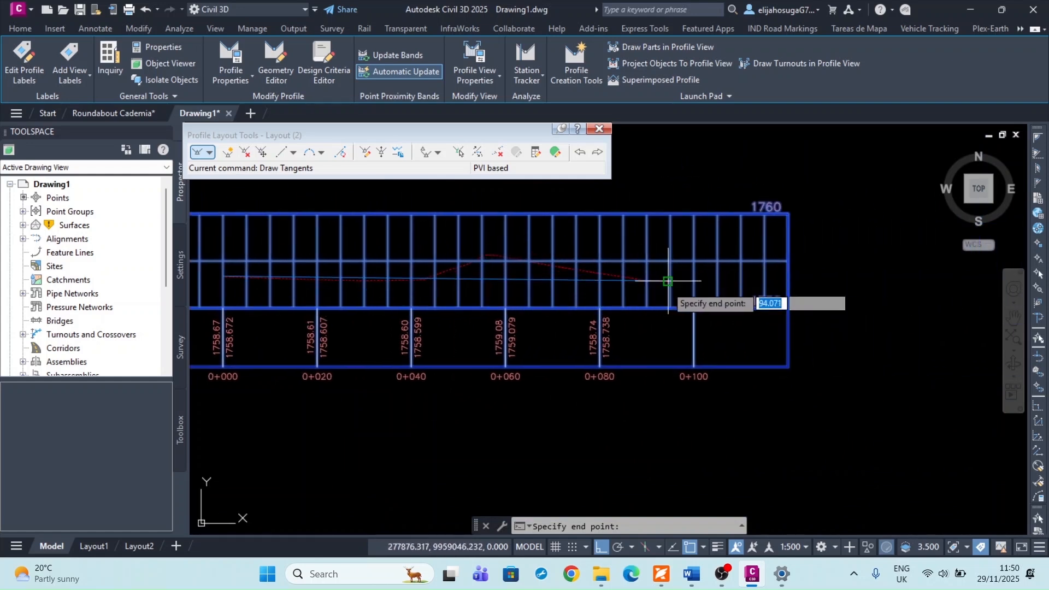
{"action": "scroll", "coordinate": [671, 284], "scroll_direction": "up", "scroll_amount": 4}
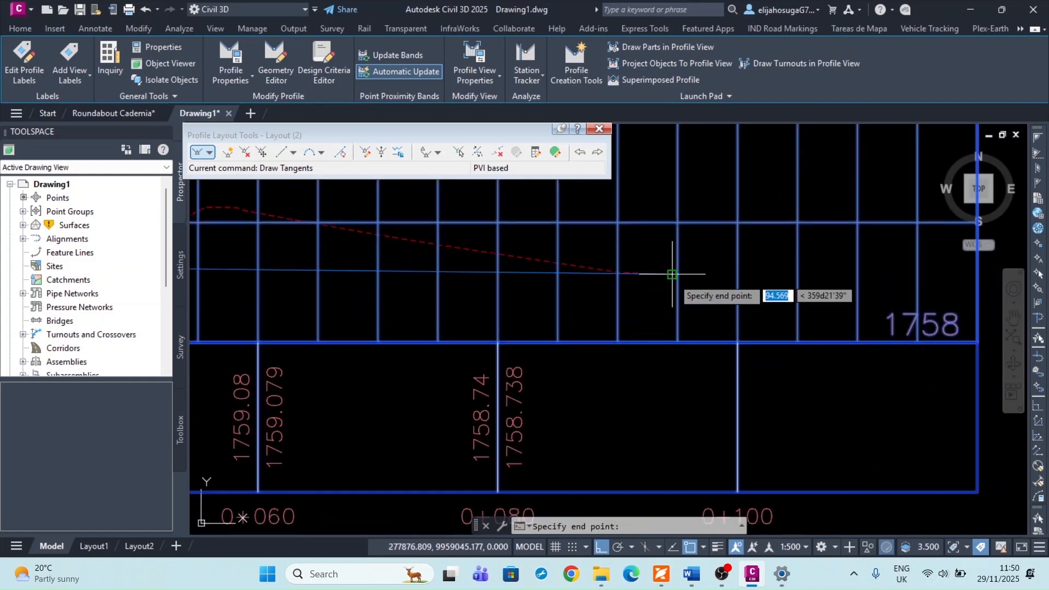
{"action": "left_click", "coordinate": [672, 274]}
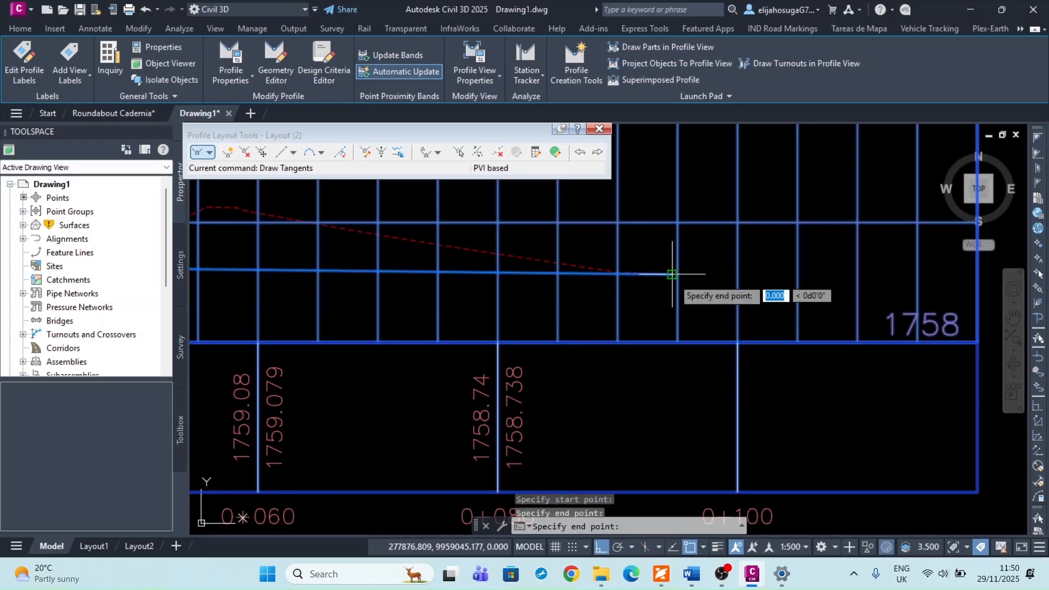
{"action": "scroll", "coordinate": [672, 279], "scroll_direction": "down", "scroll_amount": 6}
{"action": "scroll", "coordinate": [548, 287], "scroll_direction": "up", "scroll_amount": 7}
{"action": "key", "text": "Escape"}
{"action": "scroll", "coordinate": [549, 286], "scroll_direction": "down", "scroll_amount": 2}
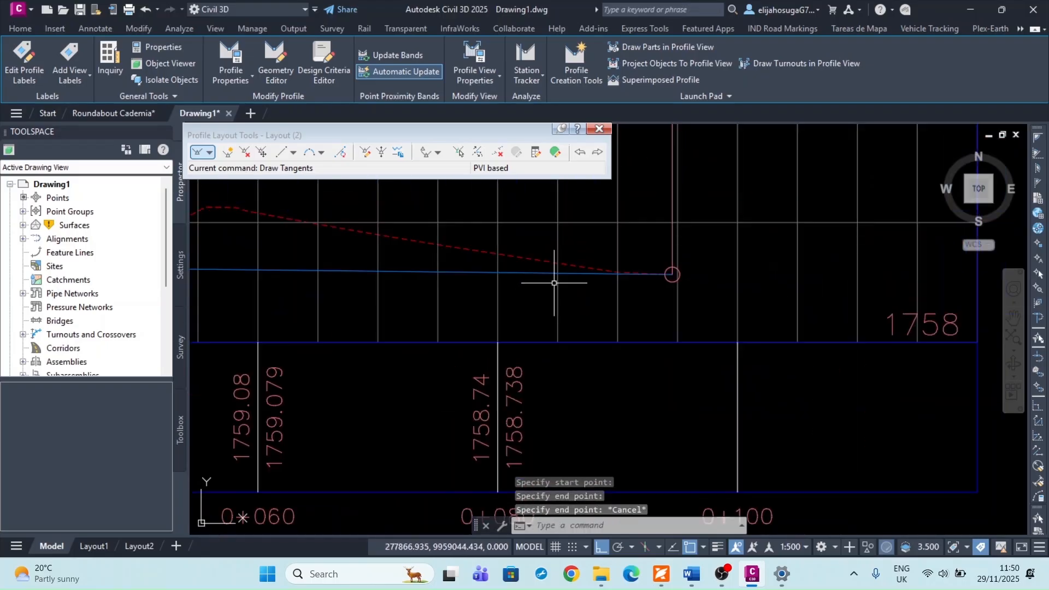
{"action": "scroll", "coordinate": [580, 276], "scroll_direction": "down", "scroll_amount": 3}
{"action": "scroll", "coordinate": [481, 299], "scroll_direction": "up", "scroll_amount": 3}
{"action": "scroll", "coordinate": [547, 290], "scroll_direction": "down", "scroll_amount": 5}
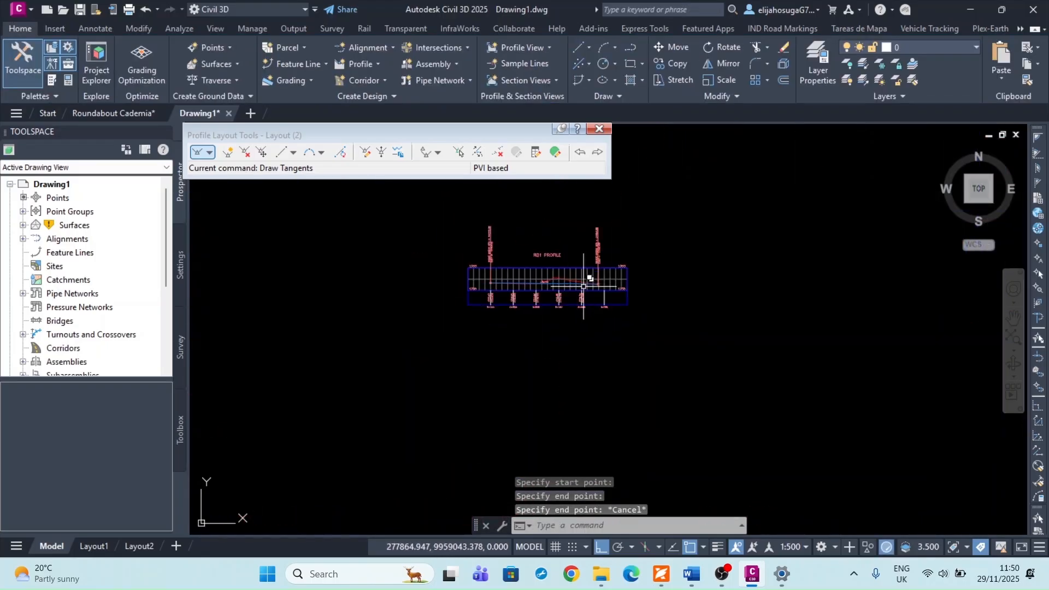
Finish the RD1 design profile by closing the profile layout tools.
{"action": "scroll", "coordinate": [520, 295], "scroll_direction": "up", "scroll_amount": 2}
{"action": "scroll", "coordinate": [548, 329], "scroll_direction": "down", "scroll_amount": 5}
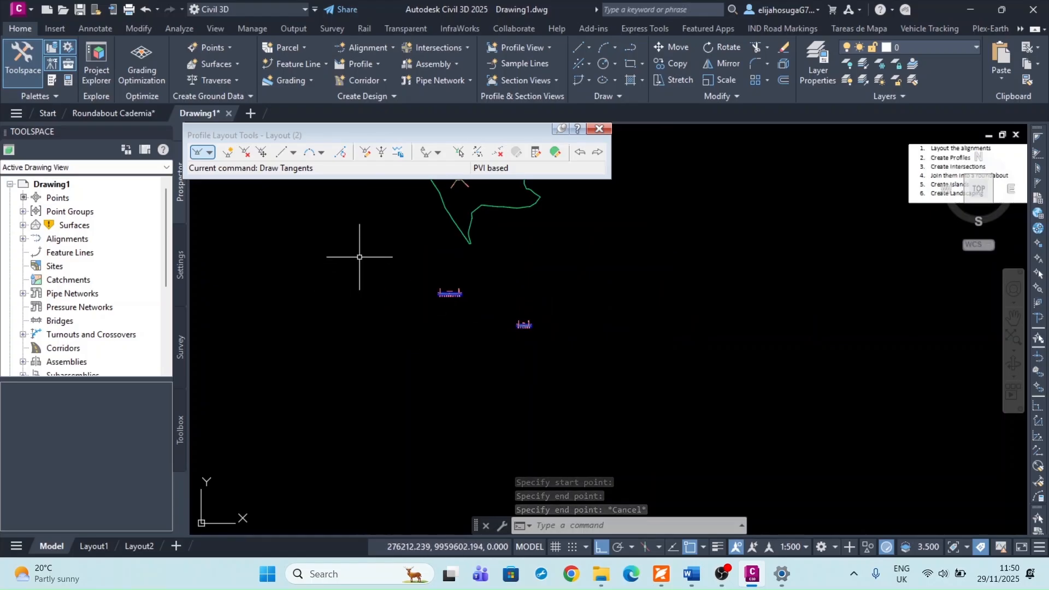
{"action": "scroll", "coordinate": [516, 323], "scroll_direction": "up", "scroll_amount": 10}
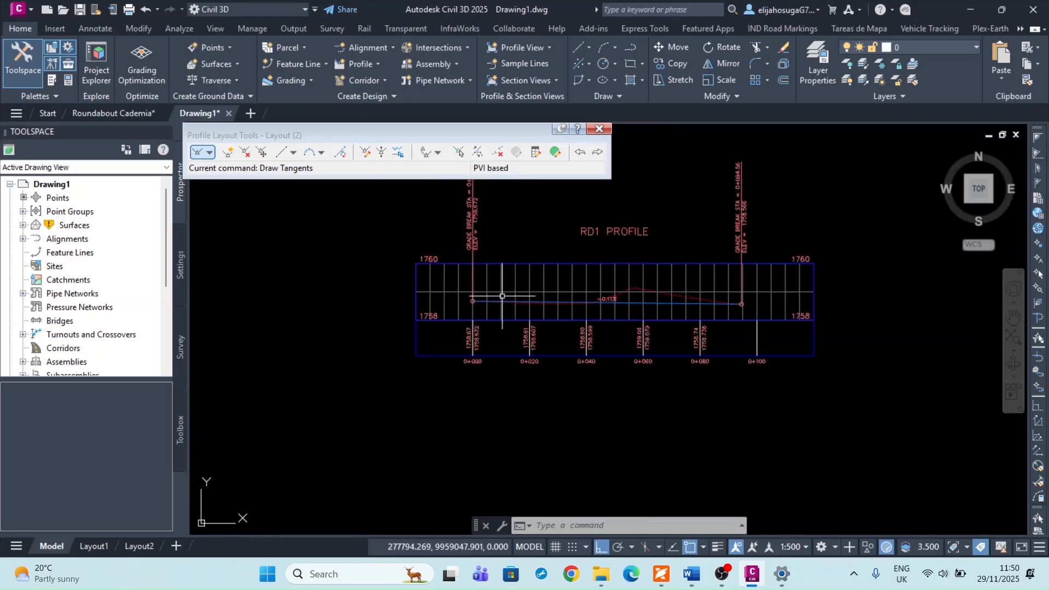
{"action": "scroll", "coordinate": [836, 309], "scroll_direction": "down", "scroll_amount": 5}
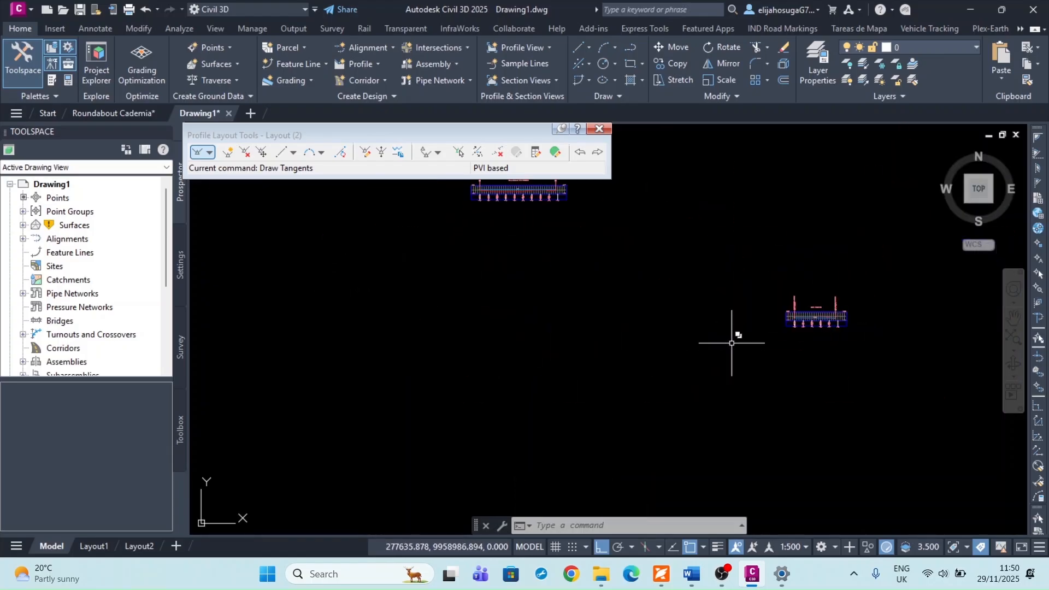
{"action": "scroll", "coordinate": [517, 328], "scroll_direction": "down", "scroll_amount": 2}
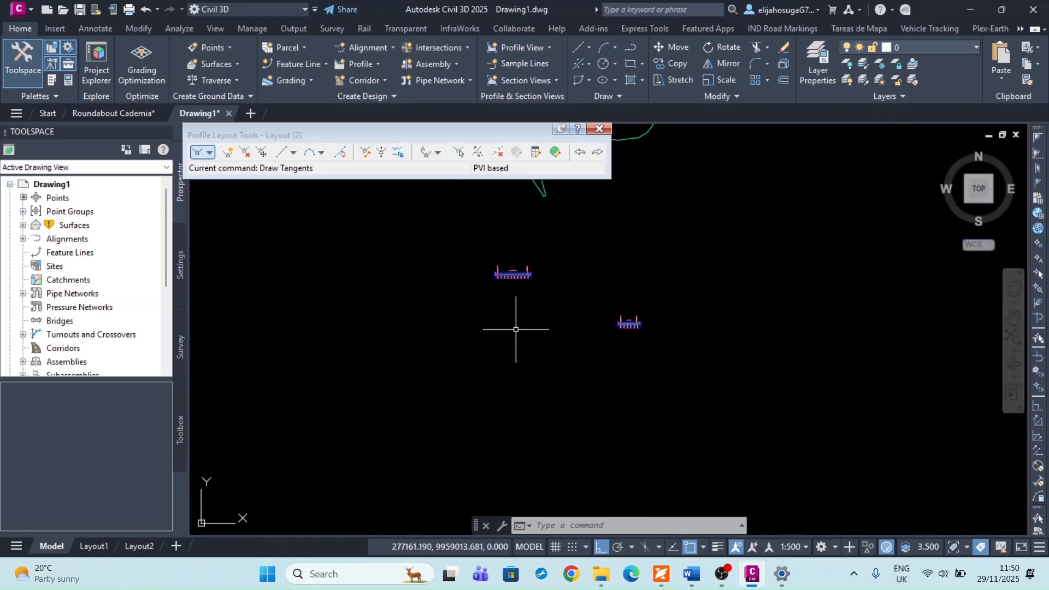
{"action": "left_click", "coordinate": [598, 130]}
Sample Topo Surface (1) (1) along the full length of the RD2 alignment, the roundabout's south-east arm, as a surface profile.
{"action": "scroll", "coordinate": [477, 235], "scroll_direction": "up", "scroll_amount": 6}
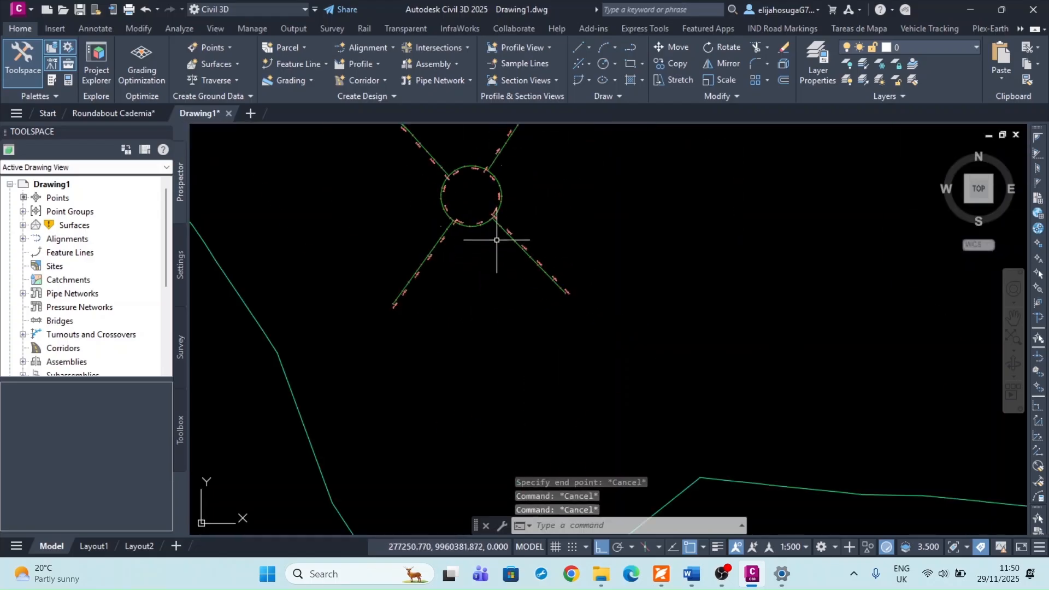
{"action": "left_click", "coordinate": [505, 228]}
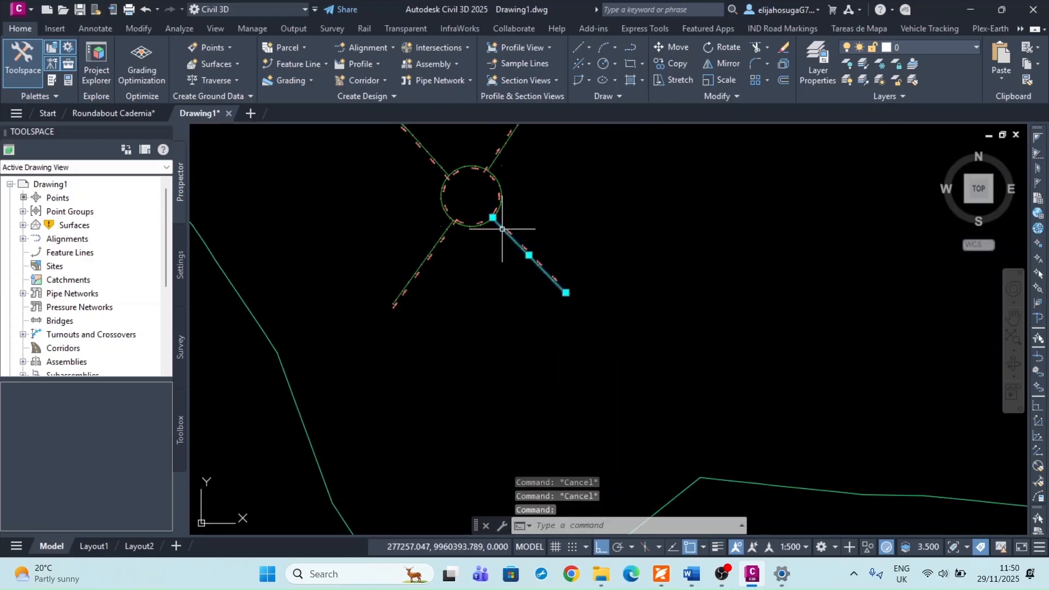
{"action": "left_click", "coordinate": [606, 48]}
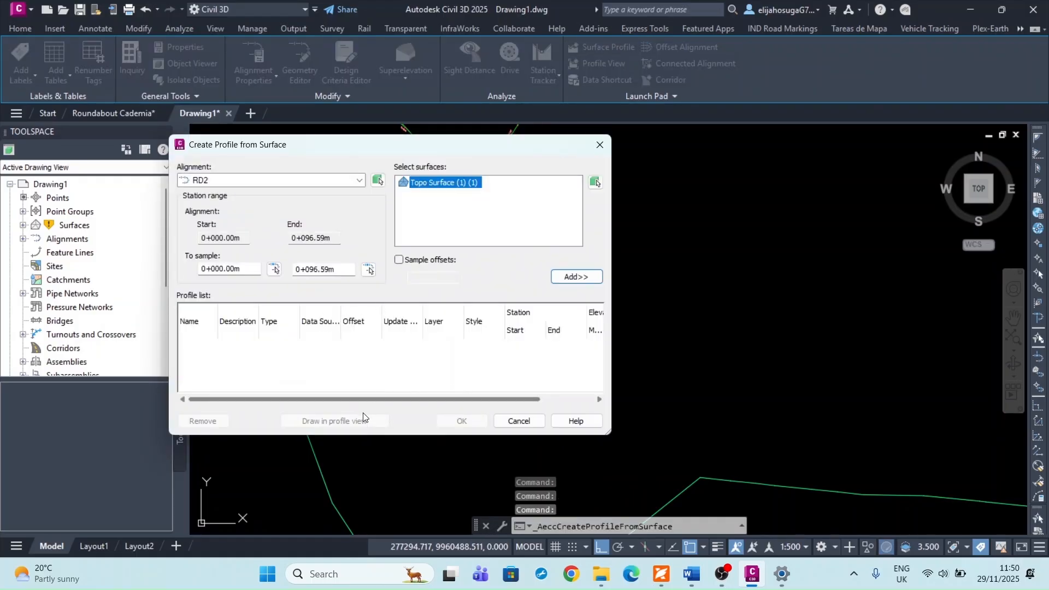
{"action": "left_click", "coordinate": [575, 277]}
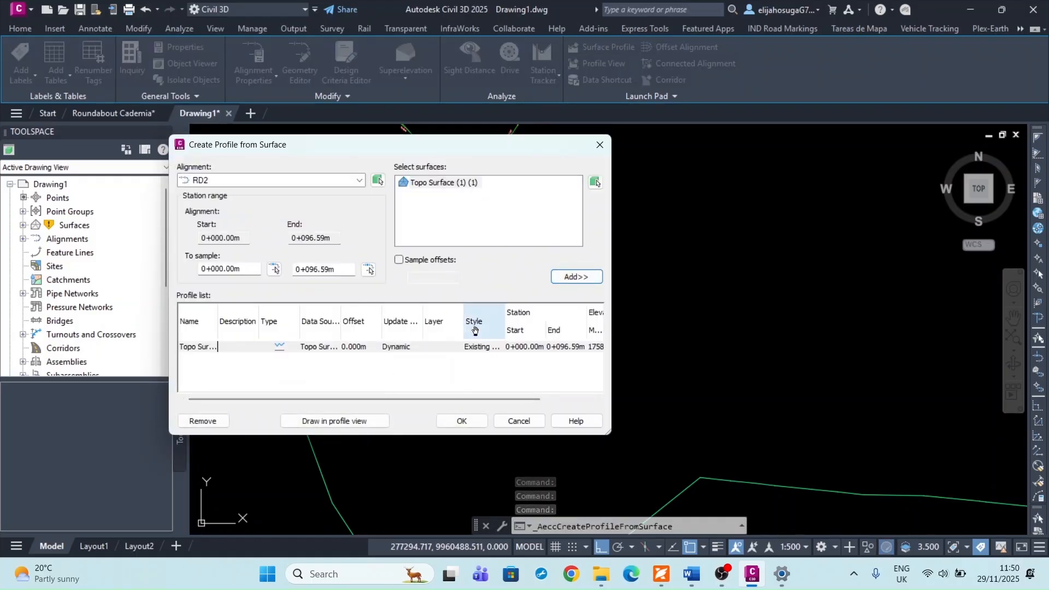
Create a profile view for RD2 and place it in the empty area southwest of the RD1 profile view.
{"action": "left_click", "coordinate": [350, 421]}
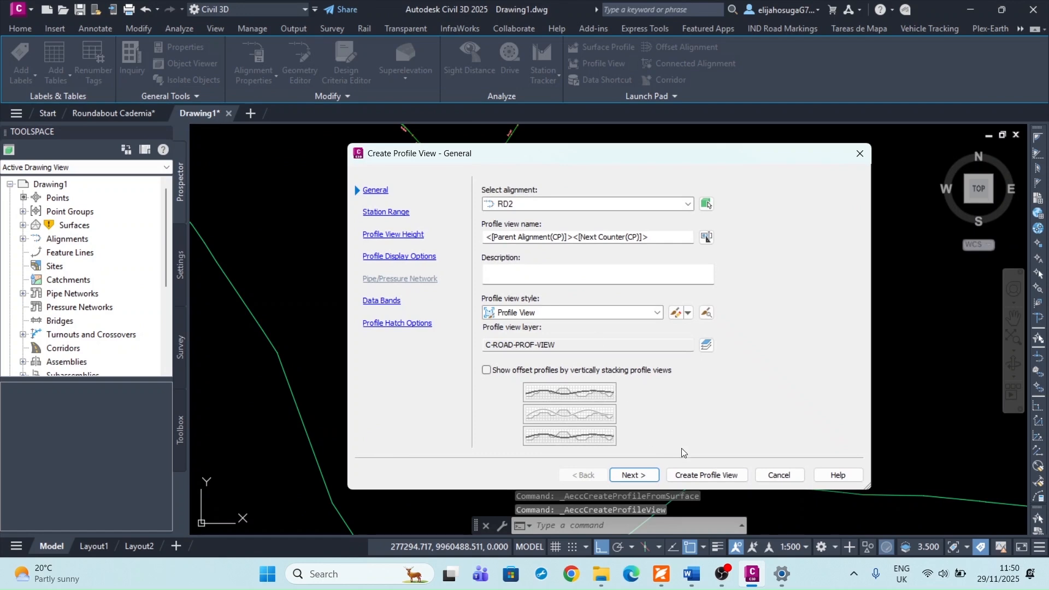
{"action": "left_click", "coordinate": [699, 475]}
{"action": "scroll", "coordinate": [492, 355], "scroll_direction": "down", "scroll_amount": 5}
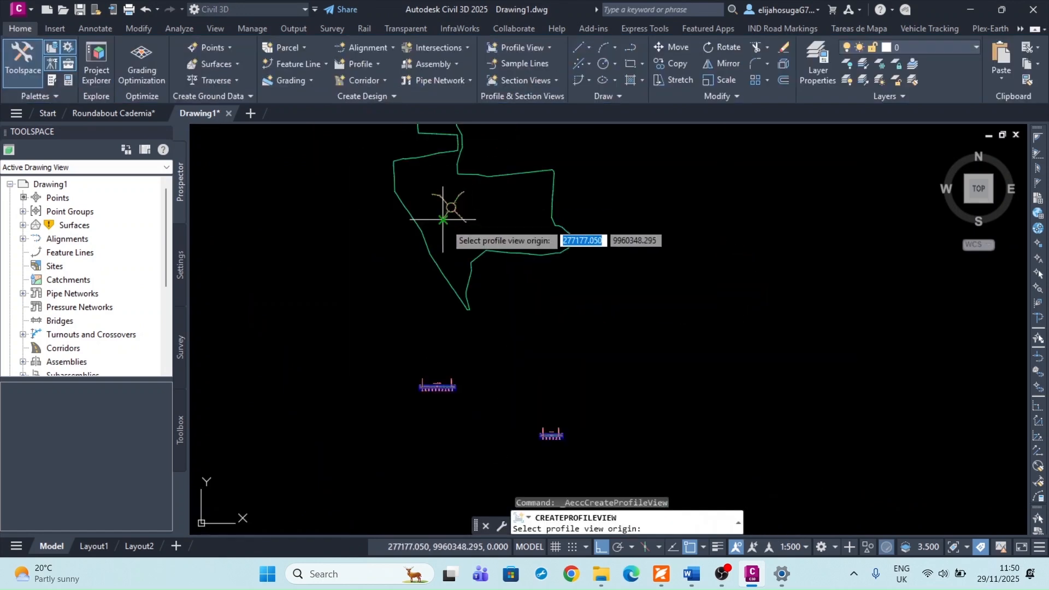
{"action": "scroll", "coordinate": [480, 417], "scroll_direction": "up", "scroll_amount": 2}
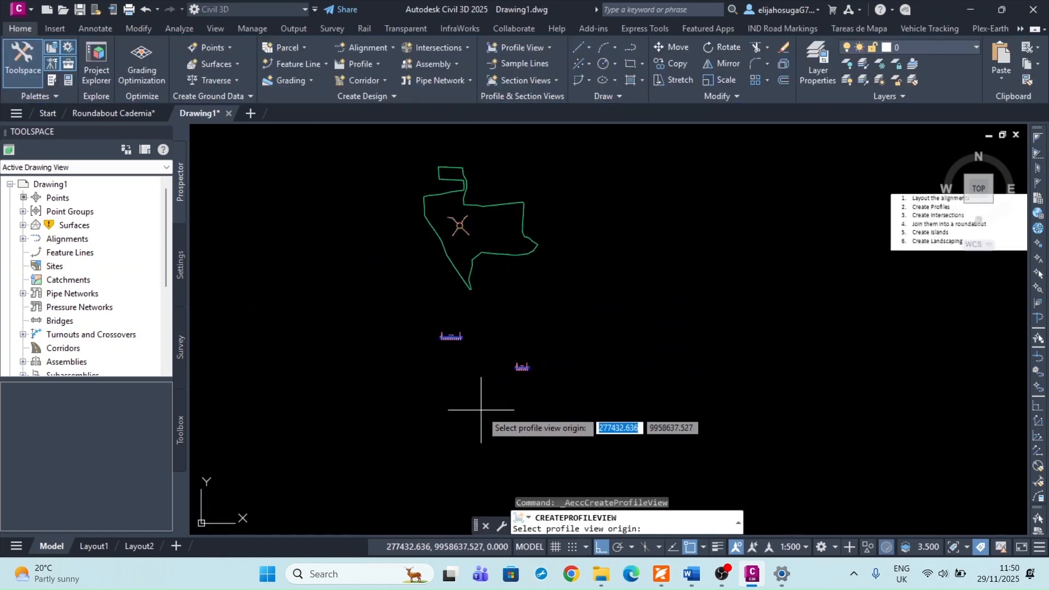
{"action": "left_click", "coordinate": [480, 416]}
Create a new layout profile in the RD2 profile view with the Design Profile style and Complete Label Set.
{"action": "scroll", "coordinate": [489, 407], "scroll_direction": "up", "scroll_amount": 6}
{"action": "key", "text": "Escape"}
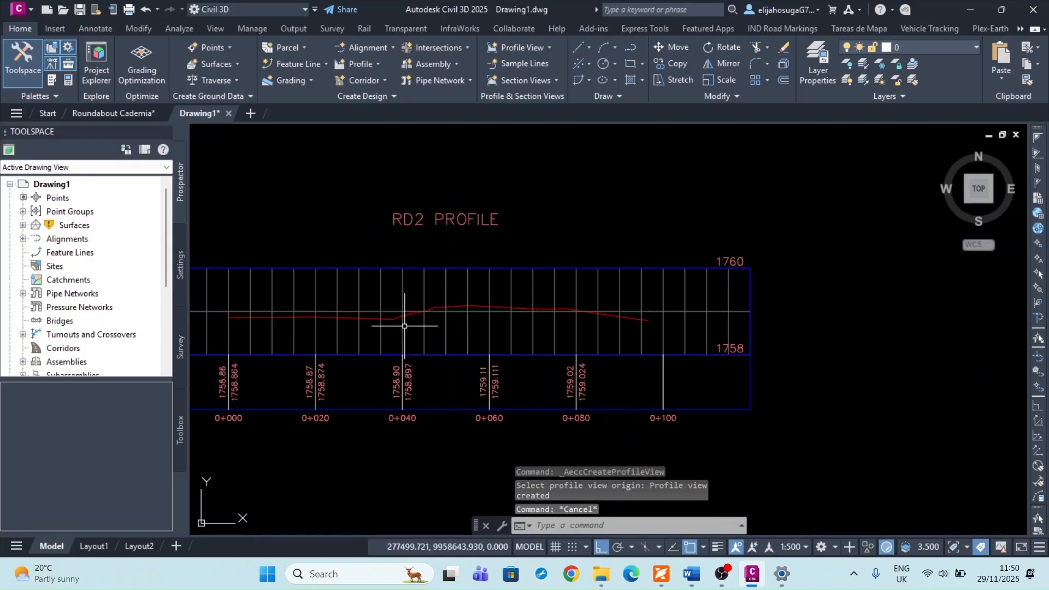
{"action": "left_click", "coordinate": [468, 277]}
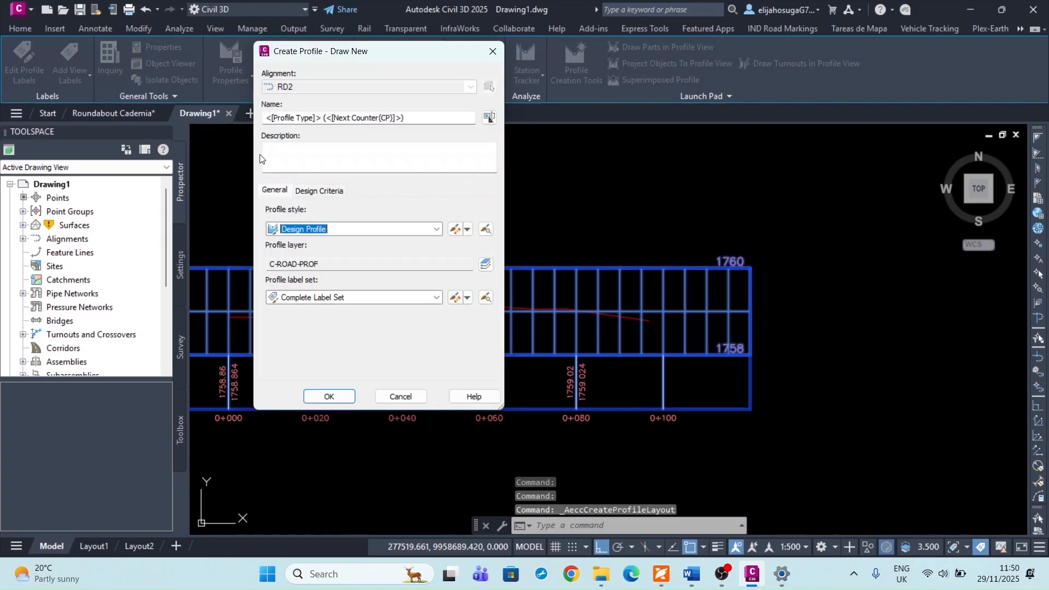
{"action": "left_click", "coordinate": [328, 397]}
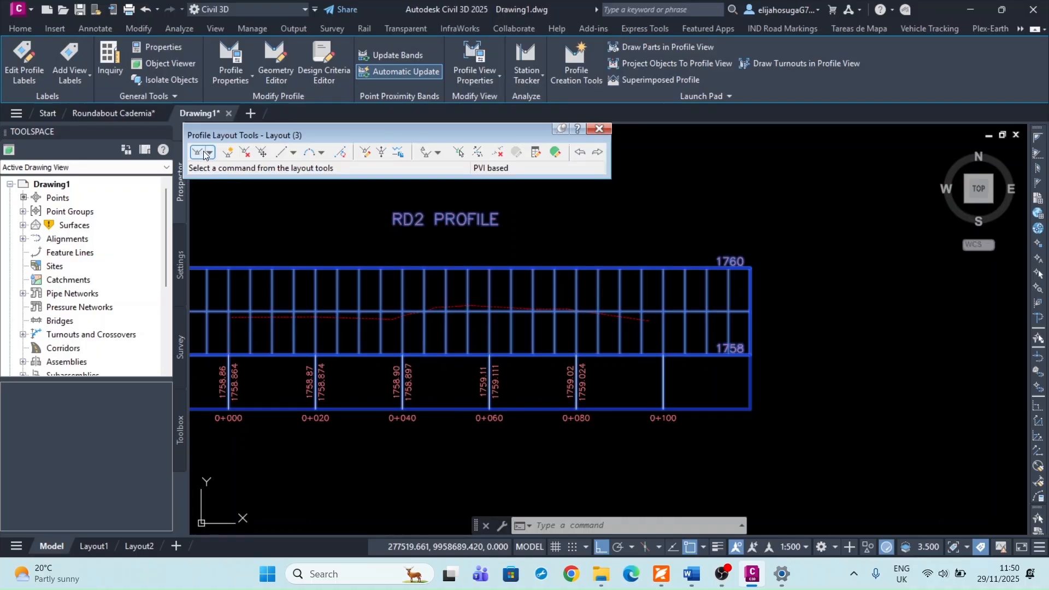
Draw a single design tangent in the RD2 profile view from the start to the end of the ground profile.
{"action": "left_click", "coordinate": [204, 155]}
{"action": "scroll", "coordinate": [394, 308], "scroll_direction": "down", "scroll_amount": 3}
{"action": "scroll", "coordinate": [339, 303], "scroll_direction": "up", "scroll_amount": 7}
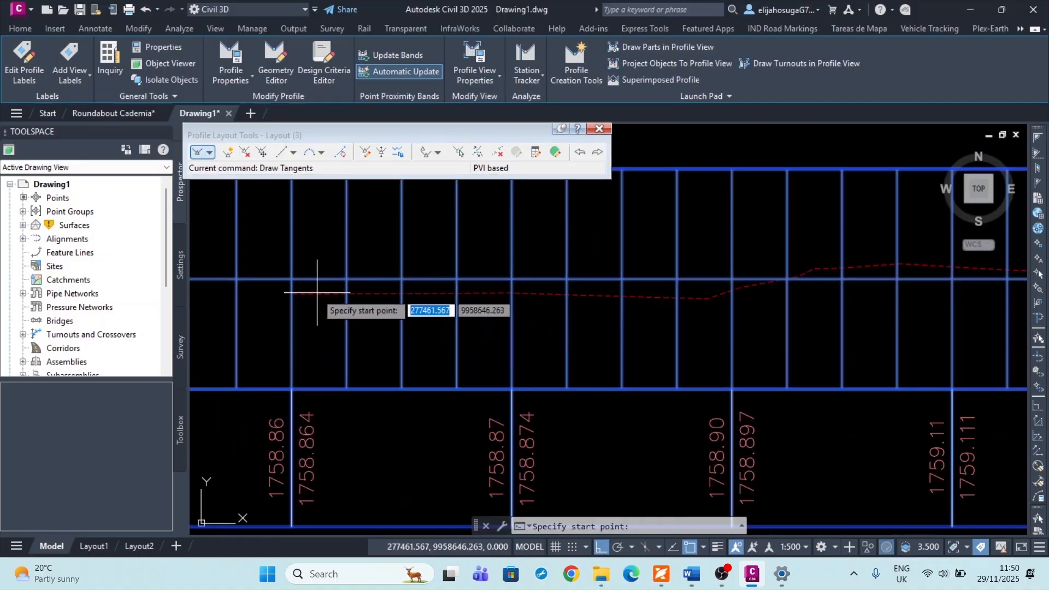
{"action": "left_click", "coordinate": [293, 294]}
{"action": "scroll", "coordinate": [678, 290], "scroll_direction": "down", "scroll_amount": 6}
{"action": "middle_click_drag", "start_coordinate": [678, 290], "coordinate": [570, 309]}
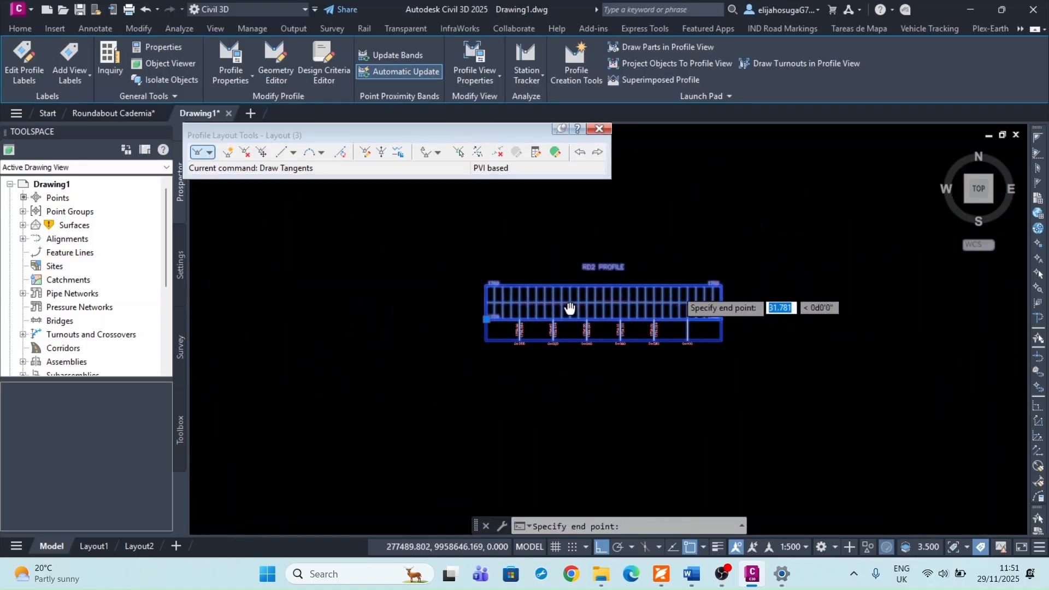
{"action": "scroll", "coordinate": [585, 333], "scroll_direction": "up", "scroll_amount": 6}
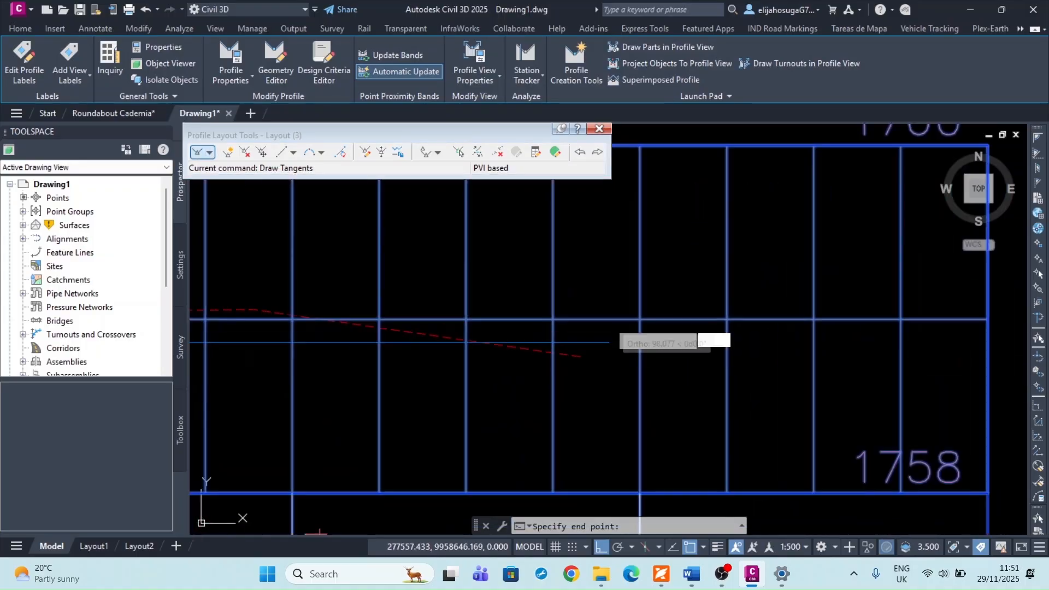
{"action": "left_click", "coordinate": [578, 357]}
{"action": "key", "text": "Return"}
{"action": "scroll", "coordinate": [685, 285], "scroll_direction": "down", "scroll_amount": 6}
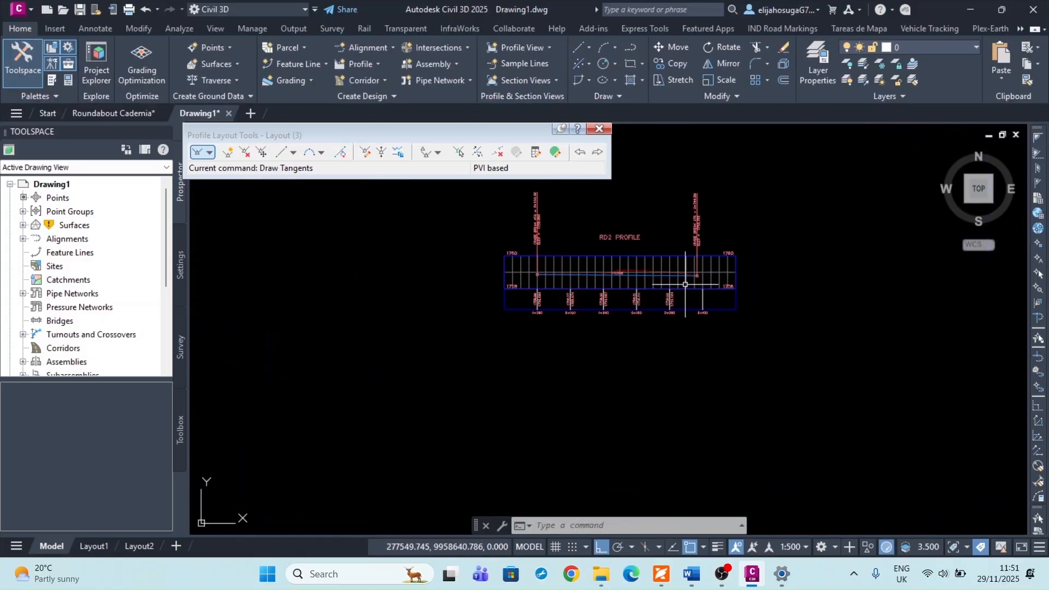
Sample Topo Surface (1) (1) along the full length of the RD3 alignment, the roundabout's south-west arm, as a surface profile.
{"action": "scroll", "coordinate": [637, 291], "scroll_direction": "down", "scroll_amount": 12}
{"action": "middle_click_drag", "start_coordinate": [556, 259], "coordinate": [649, 398]}
{"action": "scroll", "coordinate": [662, 296], "scroll_direction": "up", "scroll_amount": 5}
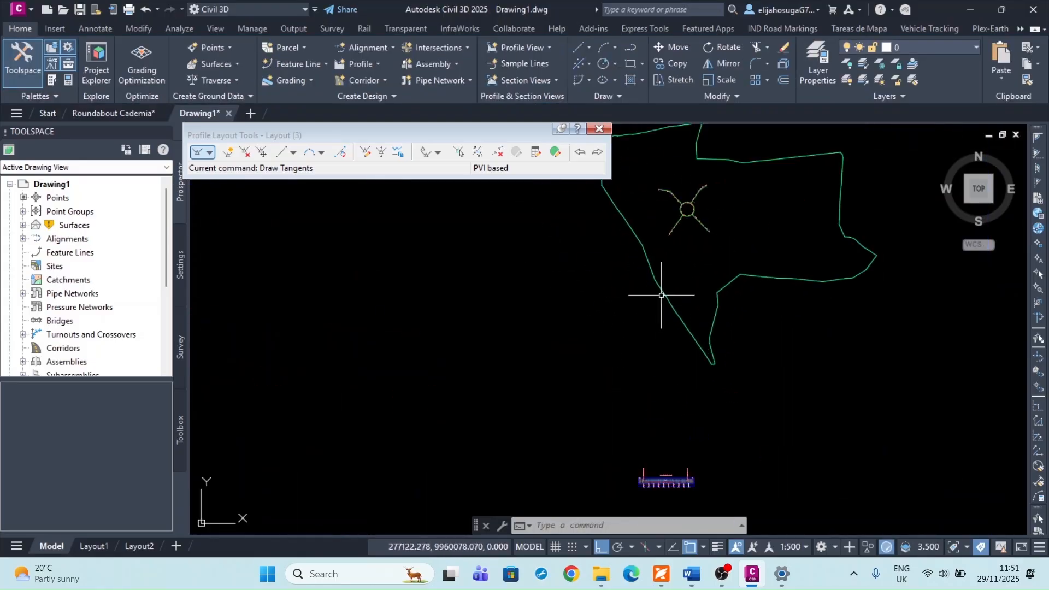
{"action": "scroll", "coordinate": [661, 296], "scroll_direction": "up", "scroll_amount": 8}
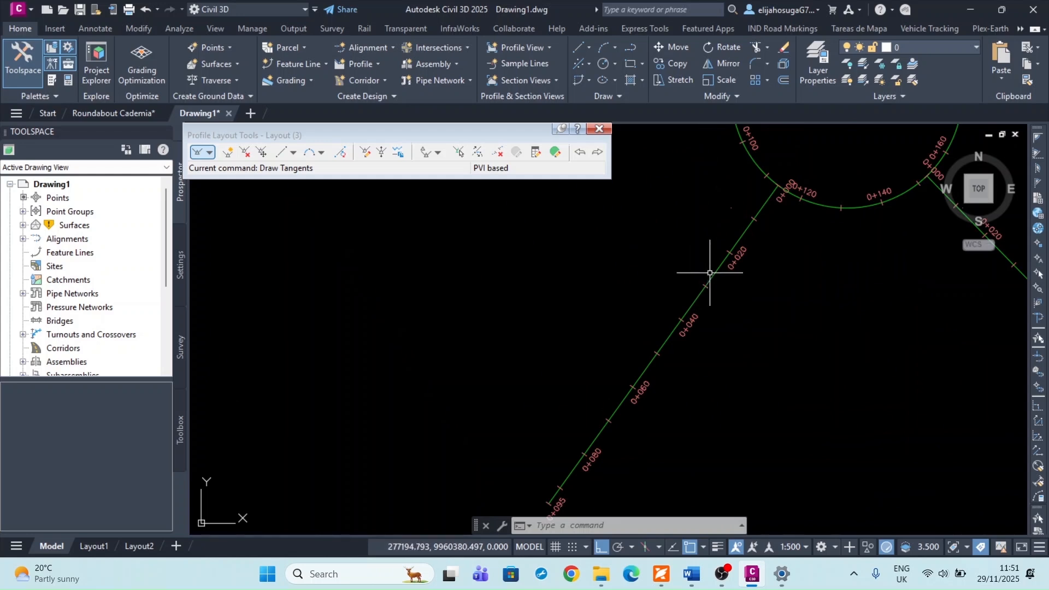
{"action": "left_click", "coordinate": [714, 276]}
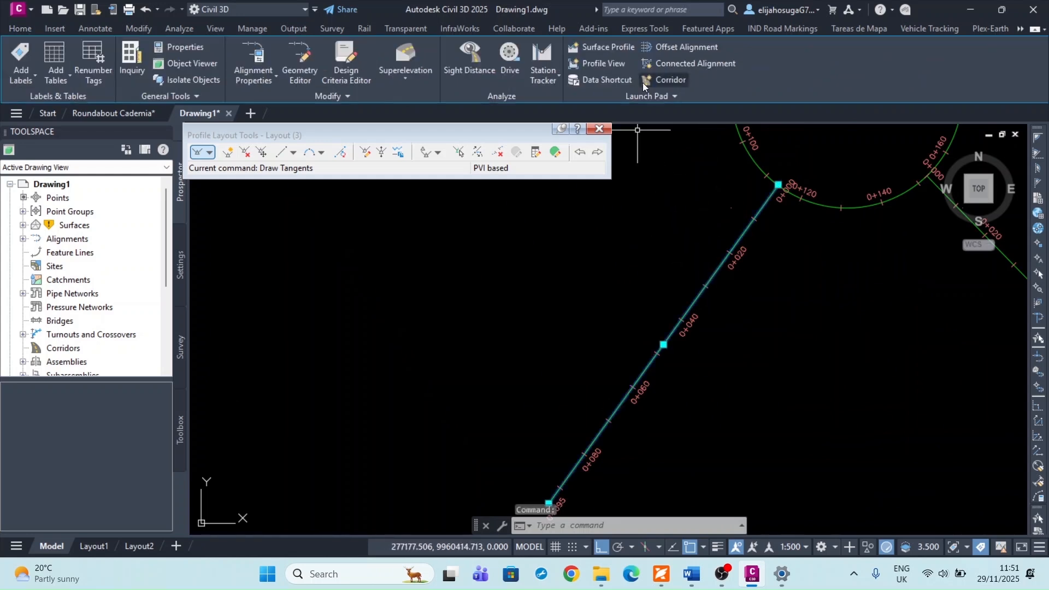
{"action": "left_click", "coordinate": [612, 47]}
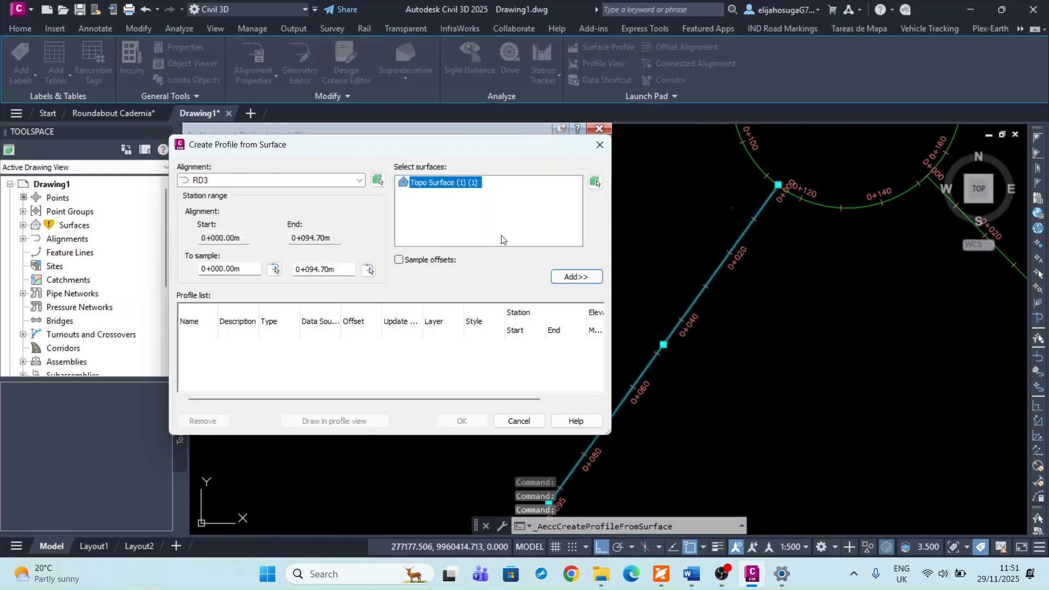
{"action": "left_click", "coordinate": [567, 279]}
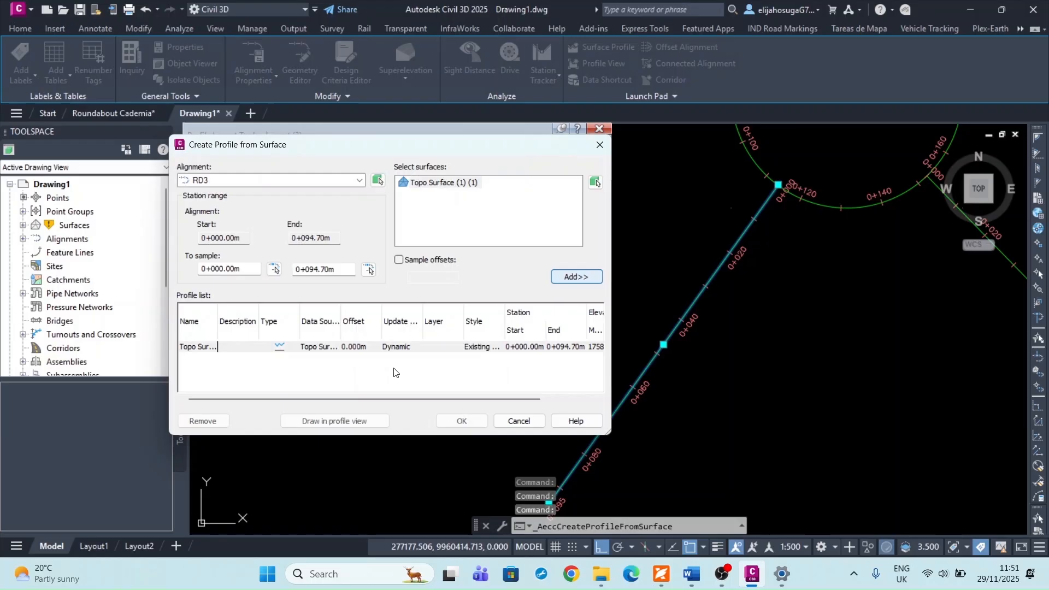
Create a profile view for RD3 and place it in the empty area west of the RD2 profile view.
{"action": "left_click", "coordinate": [334, 421]}
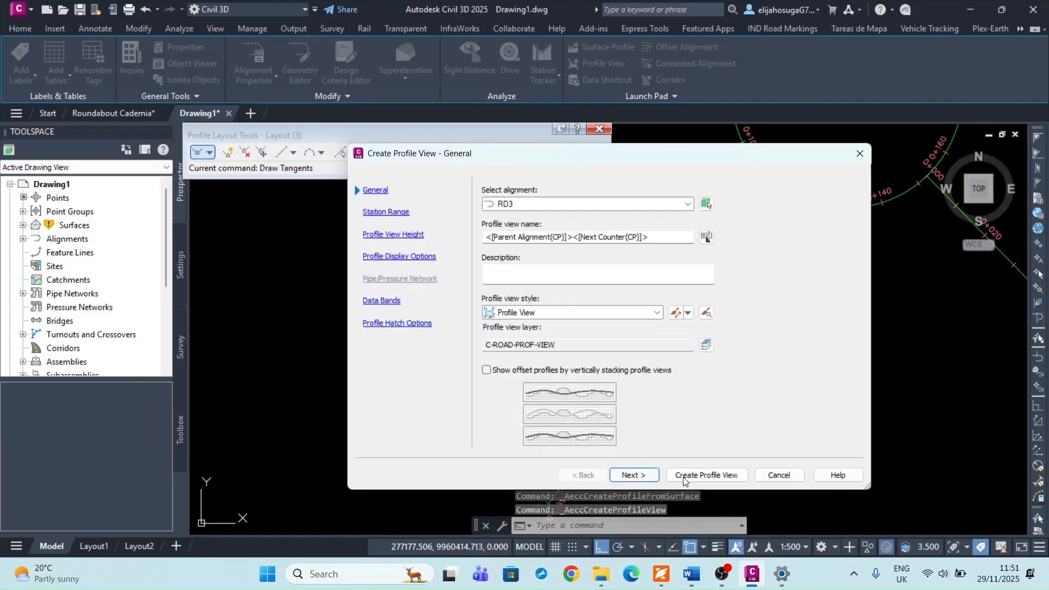
{"action": "left_click", "coordinate": [706, 475]}
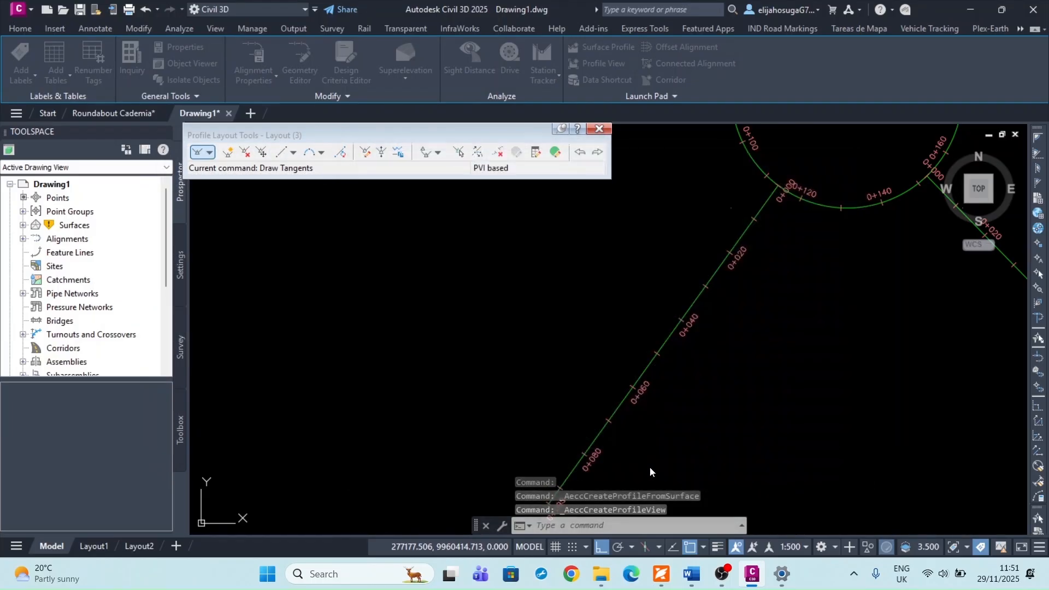
{"action": "scroll", "coordinate": [486, 255], "scroll_direction": "down", "scroll_amount": 5}
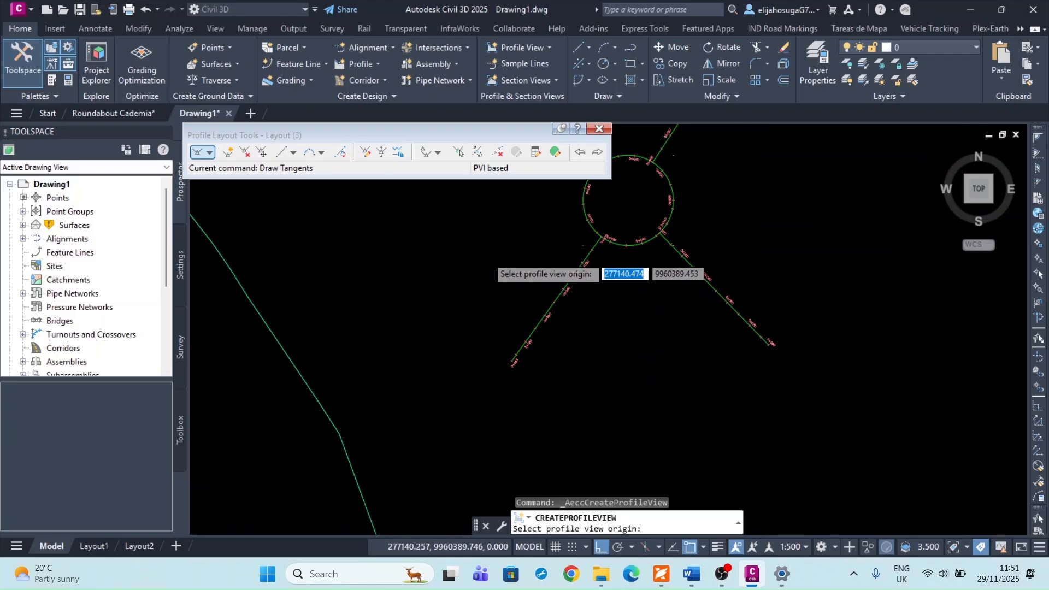
{"action": "scroll", "coordinate": [485, 254], "scroll_direction": "down", "scroll_amount": 6}
{"action": "scroll", "coordinate": [427, 463], "scroll_direction": "down", "scroll_amount": 2}
{"action": "middle_click_drag", "start_coordinate": [451, 186], "coordinate": [445, 289]}
{"action": "scroll", "coordinate": [450, 425], "scroll_direction": "down", "scroll_amount": 2}
{"action": "middle_click_drag", "start_coordinate": [450, 420], "coordinate": [492, 203]}
{"action": "middle_click_drag", "start_coordinate": [450, 468], "coordinate": [538, 340]}
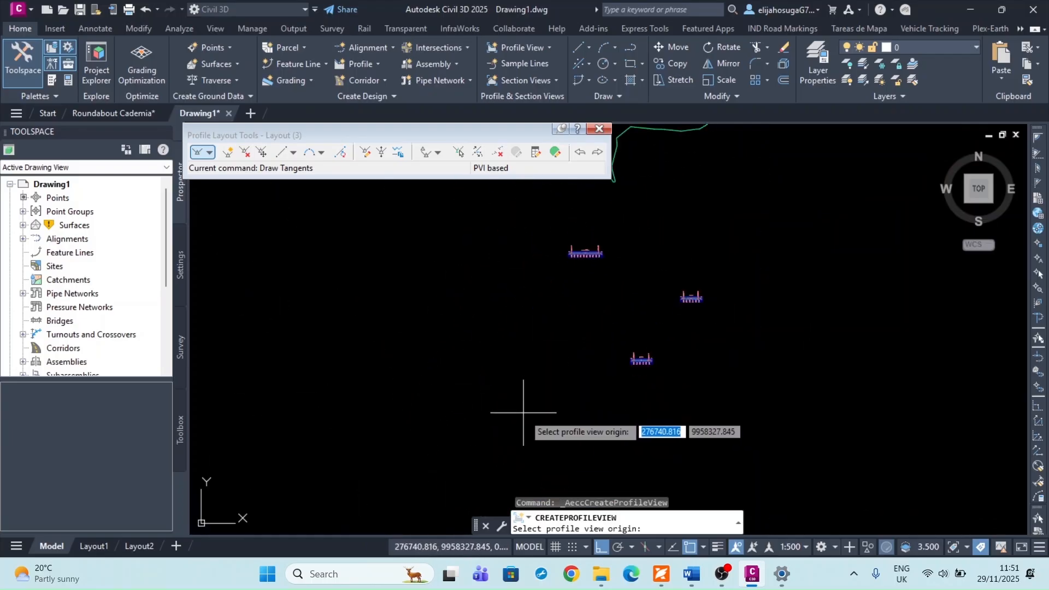
{"action": "left_click", "coordinate": [531, 368]}
Create a new layout profile in the RD3 profile view with the Design Profile style and Complete Label Set.
{"action": "scroll", "coordinate": [538, 361], "scroll_direction": "up", "scroll_amount": 8}
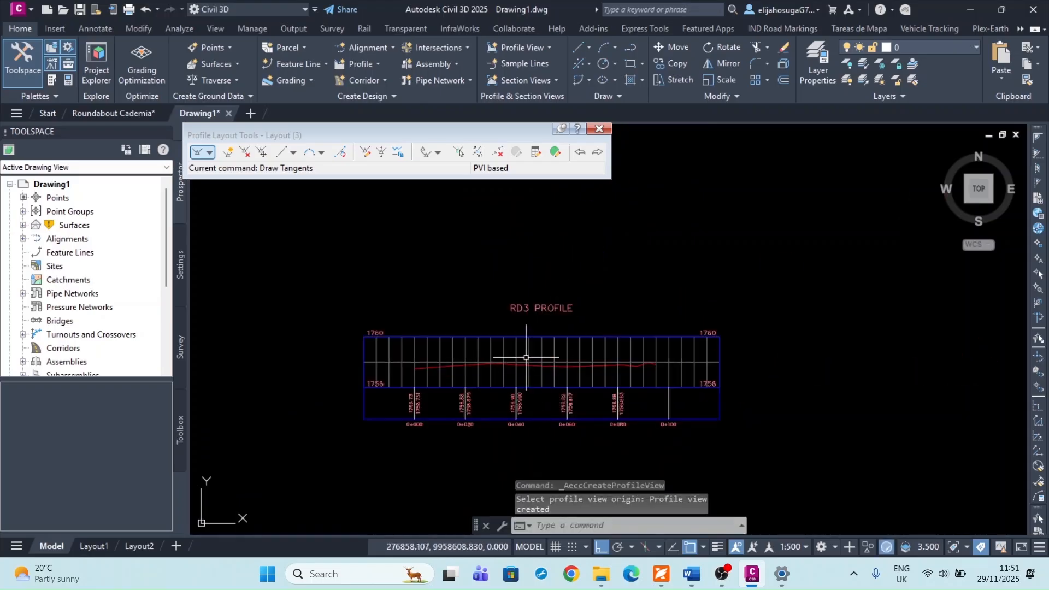
{"action": "key", "text": "Escape"}
{"action": "key", "text": "Escape"}
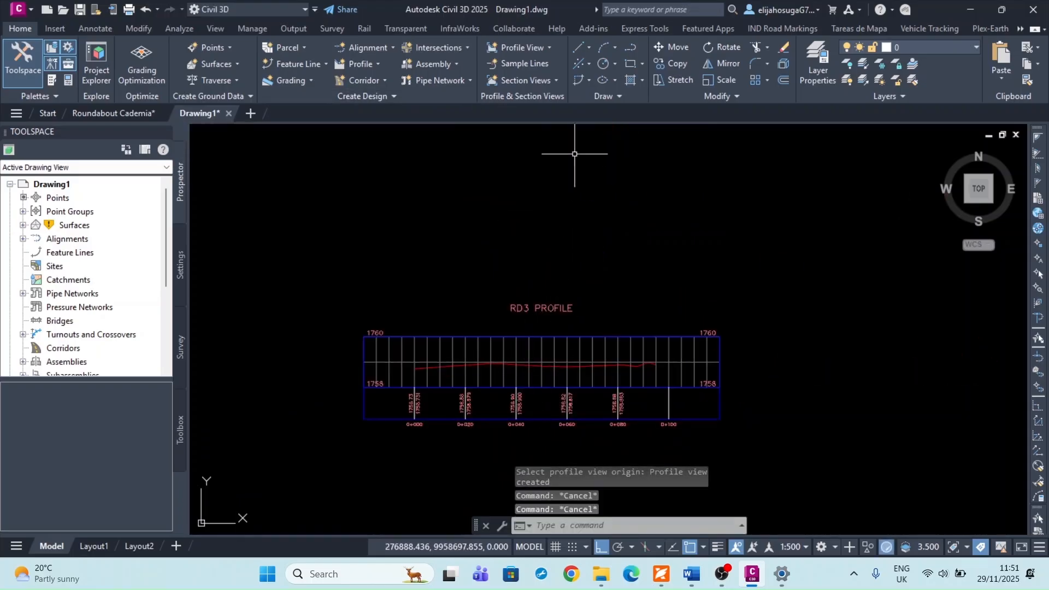
{"action": "left_click", "coordinate": [529, 348]}
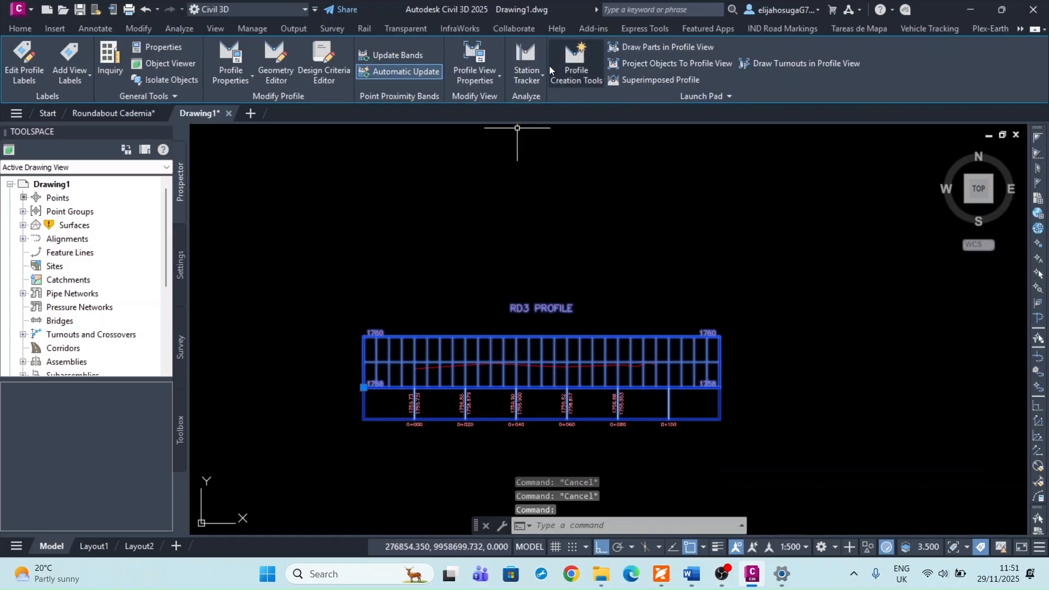
{"action": "left_click", "coordinate": [576, 60]}
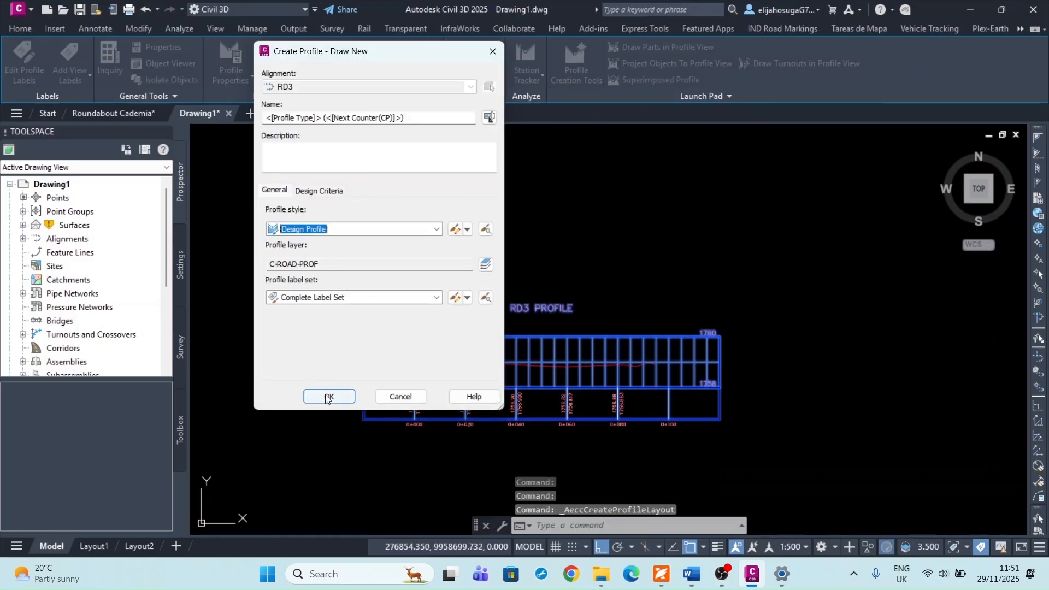
{"action": "left_click", "coordinate": [328, 396]}
Draw a single design tangent in the RD3 profile view from the start to the end of the ground profile.
{"action": "left_click", "coordinate": [209, 156]}
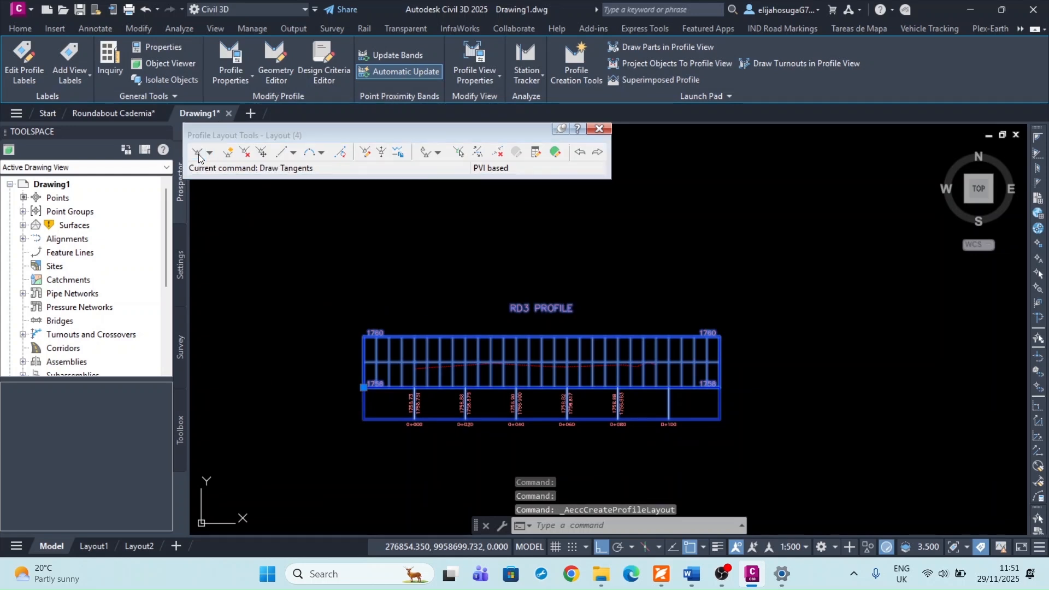
{"action": "scroll", "coordinate": [461, 374], "scroll_direction": "up", "scroll_amount": 5}
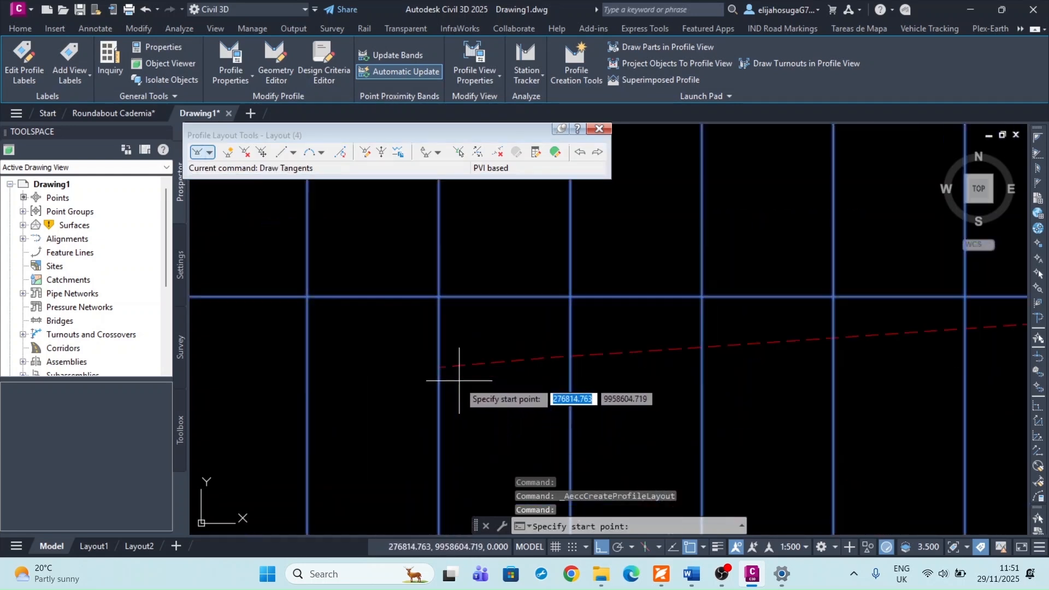
{"action": "left_click", "coordinate": [457, 374]}
{"action": "scroll", "coordinate": [491, 363], "scroll_direction": "down", "scroll_amount": 4}
{"action": "middle_click_drag", "start_coordinate": [492, 363], "coordinate": [633, 365]}
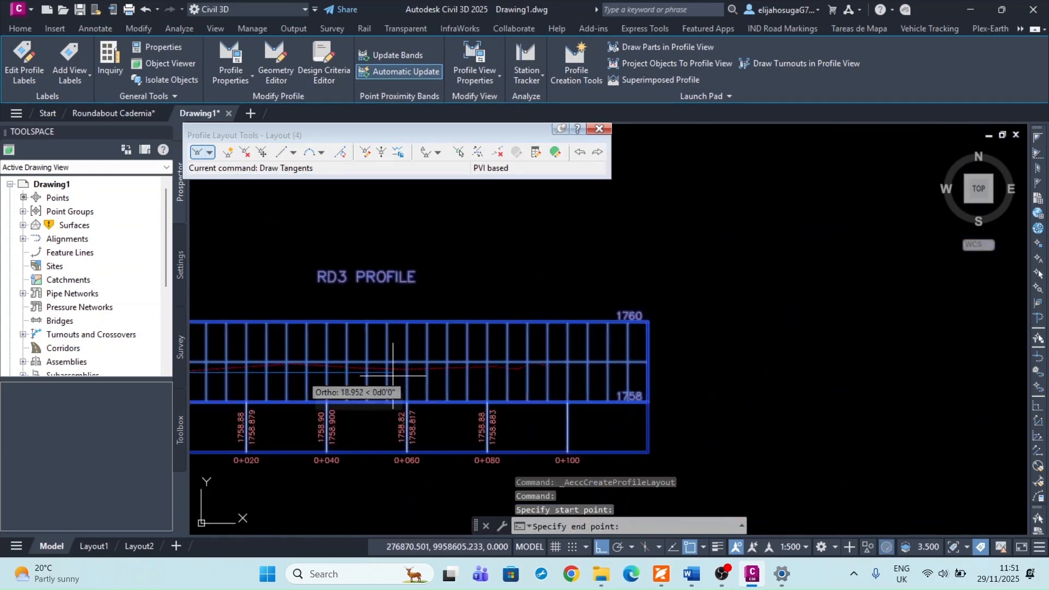
{"action": "scroll", "coordinate": [504, 352], "scroll_direction": "up", "scroll_amount": 8}
{"action": "left_click", "coordinate": [622, 416]}
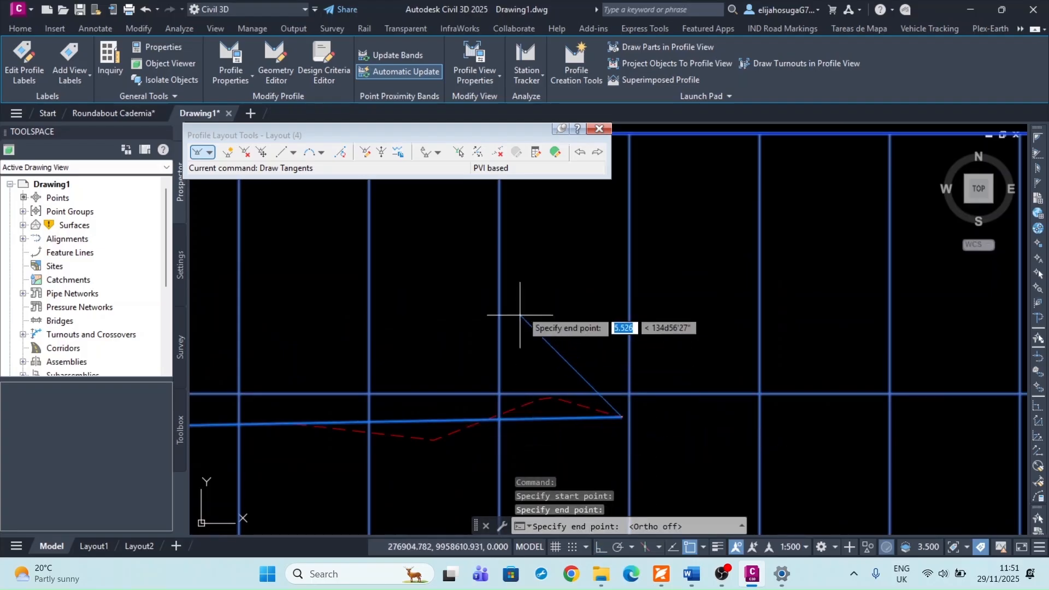
Sample Topo Surface (1) (1) along the full length of the RD4 alignment, the roundabout's north-west arm, as a surface profile.
{"action": "key", "text": "Escape"}
{"action": "scroll", "coordinate": [563, 315], "scroll_direction": "down", "scroll_amount": 6}
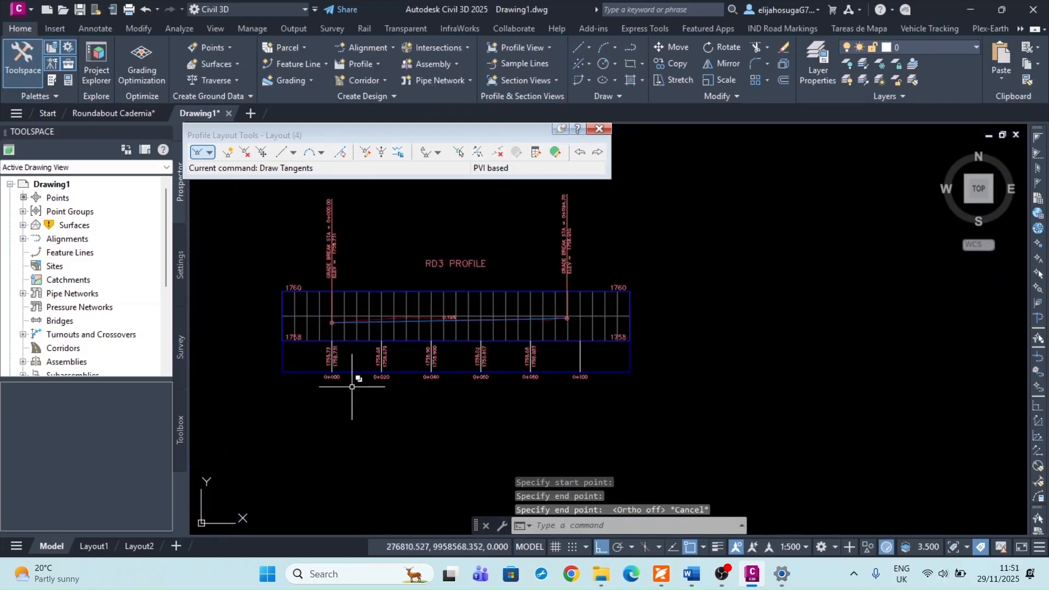
{"action": "scroll", "coordinate": [612, 426], "scroll_direction": "down", "scroll_amount": 10}
{"action": "scroll", "coordinate": [500, 317], "scroll_direction": "down", "scroll_amount": 4}
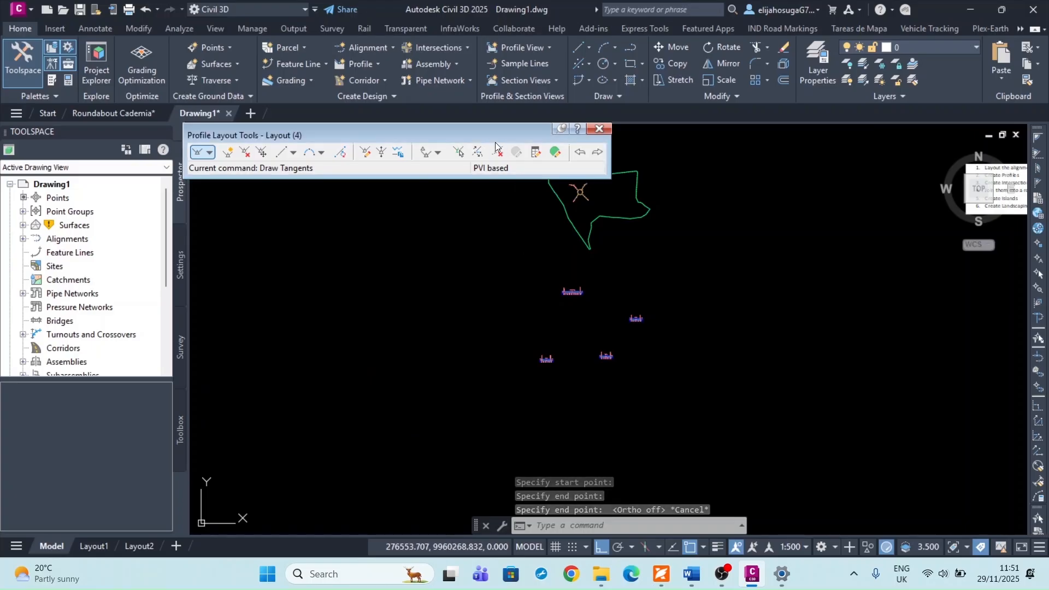
{"action": "scroll", "coordinate": [566, 218], "scroll_direction": "down", "scroll_amount": 2}
{"action": "middle_click_drag", "start_coordinate": [567, 220], "coordinate": [517, 319]}
{"action": "scroll", "coordinate": [520, 294], "scroll_direction": "up", "scroll_amount": 4}
{"action": "scroll", "coordinate": [526, 305], "scroll_direction": "up", "scroll_amount": 3}
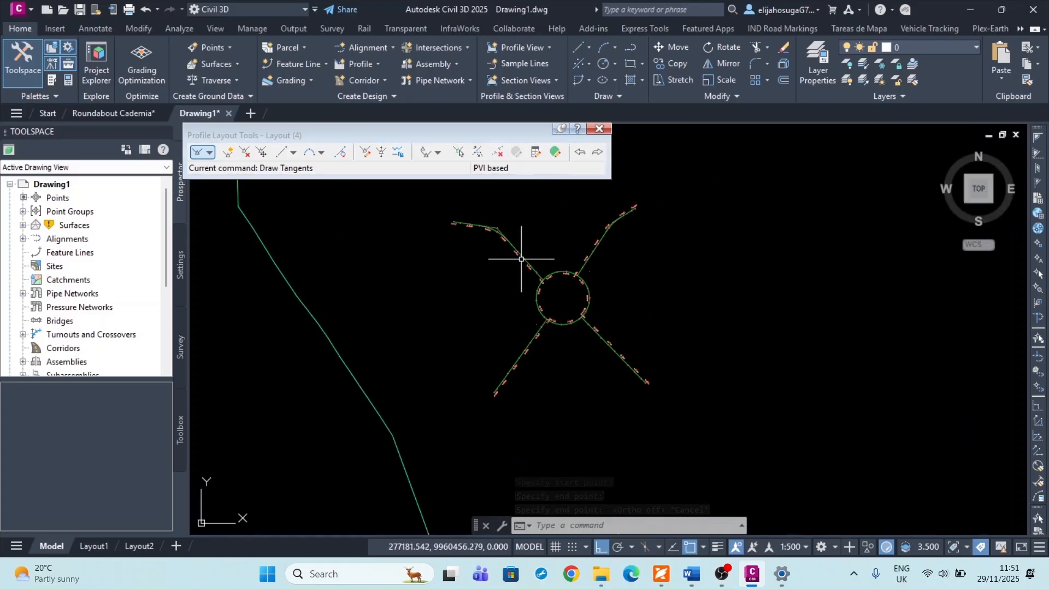
{"action": "left_click", "coordinate": [516, 247]}
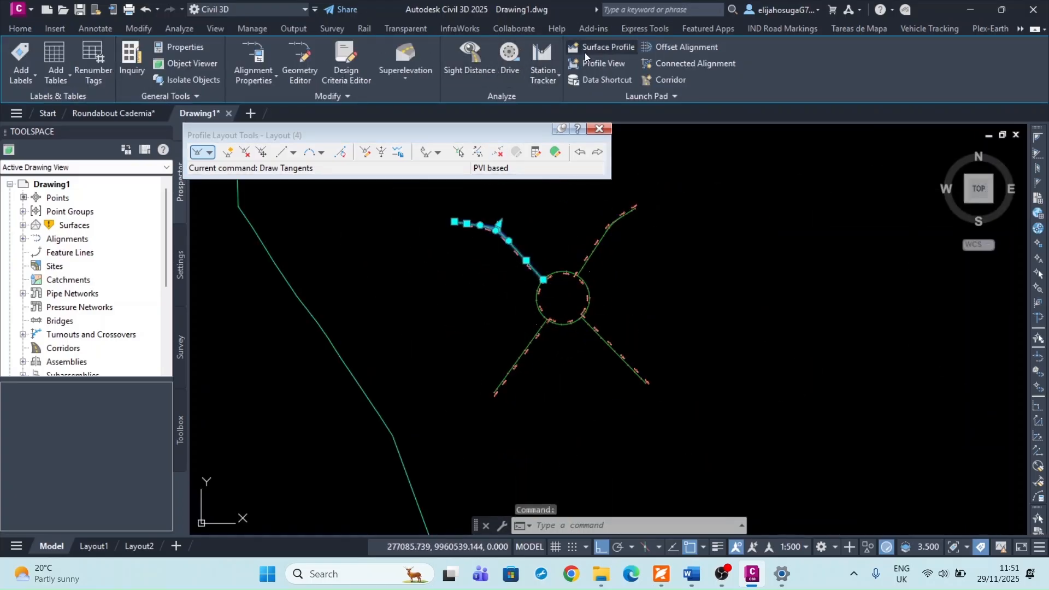
{"action": "left_click", "coordinate": [601, 47]}
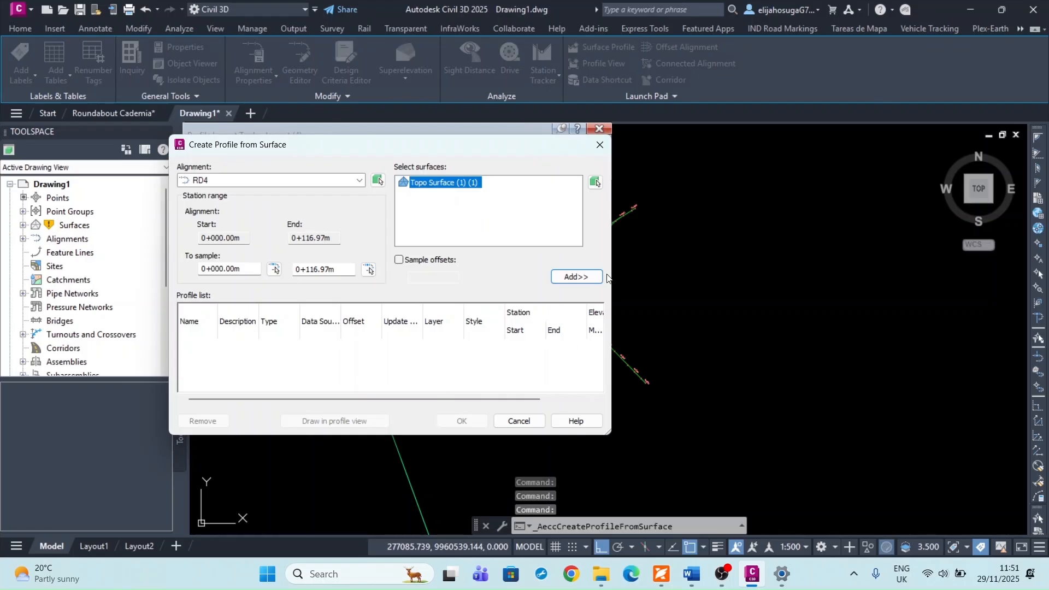
{"action": "left_click", "coordinate": [594, 278]}
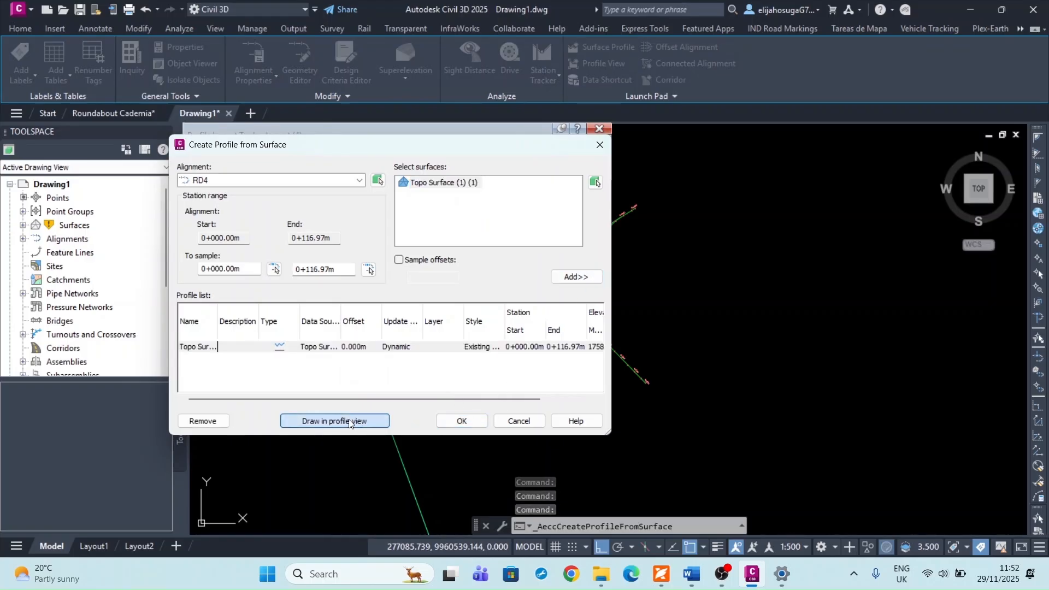
Create a profile view for RD4, place it in the empty area north-west of the RD3 profile view, and close the RD3 profile layout tools.
{"action": "left_click", "coordinate": [383, 421]}
{"action": "left_click", "coordinate": [698, 475]}
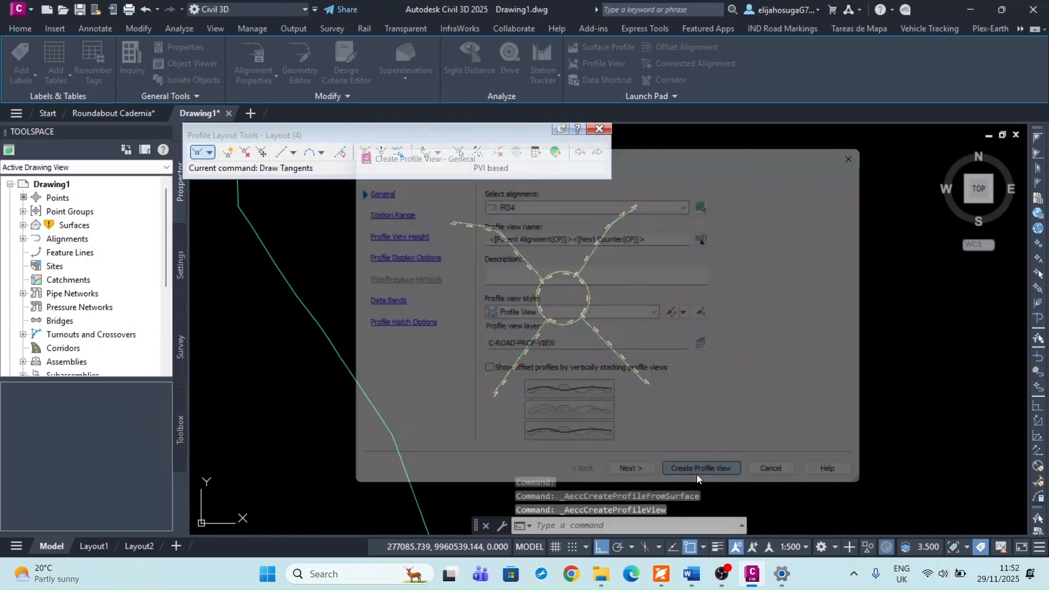
{"action": "scroll", "coordinate": [445, 292], "scroll_direction": "down", "scroll_amount": 5}
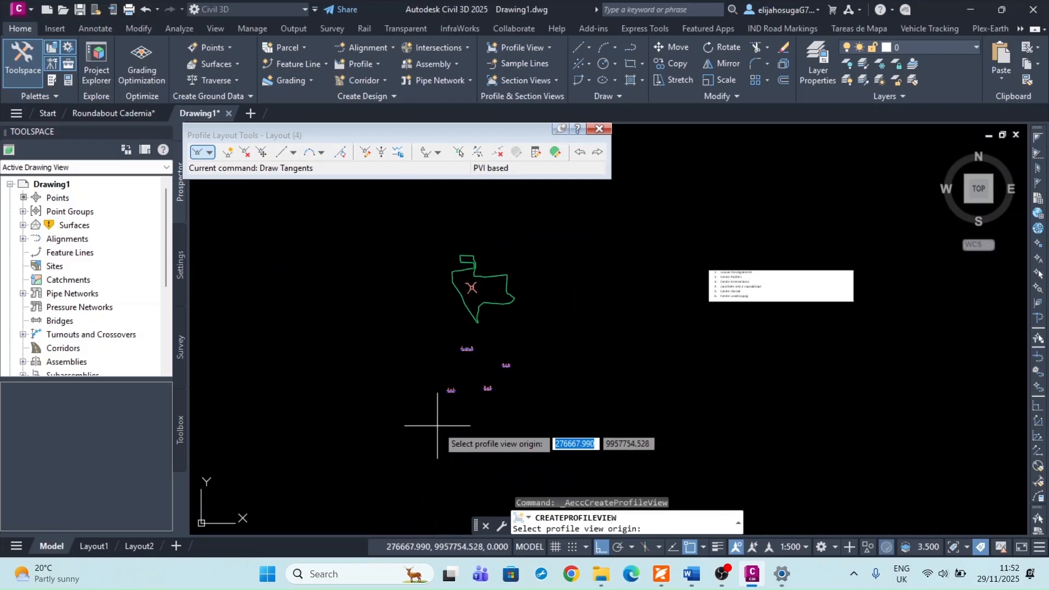
{"action": "scroll", "coordinate": [424, 369], "scroll_direction": "up", "scroll_amount": 2}
{"action": "left_click", "coordinate": [432, 360]}
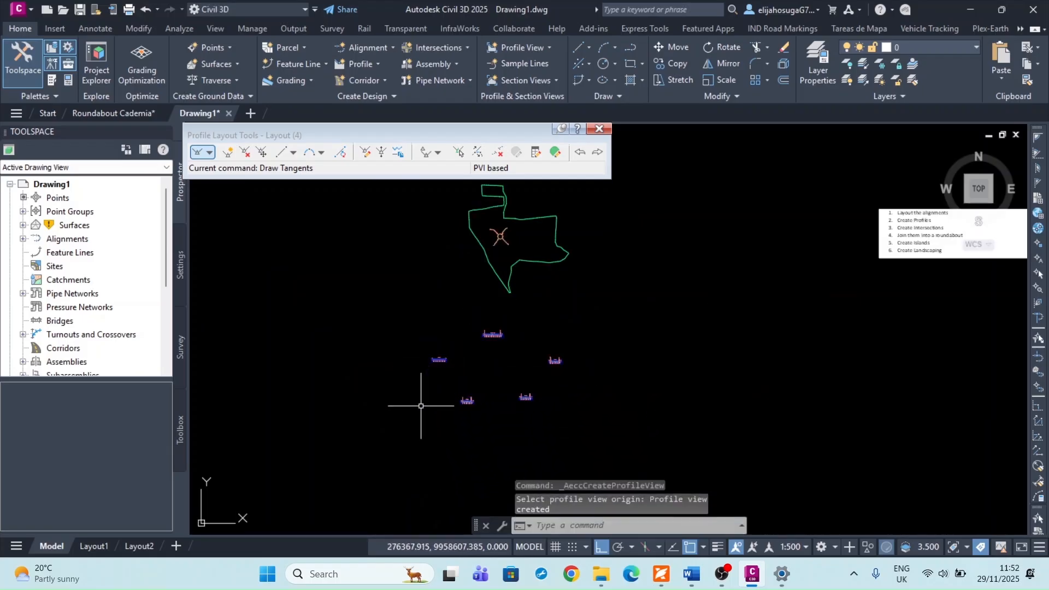
{"action": "left_click", "coordinate": [599, 129]}
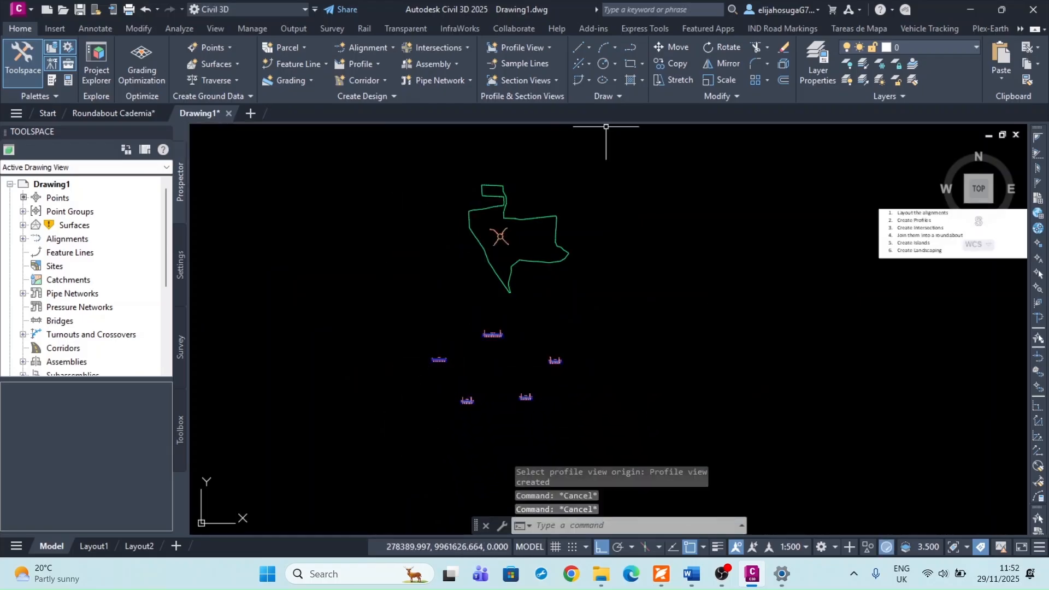
Create a new layout profile in the RD4 profile view with the Design Profile style and Complete Label Set.
{"action": "scroll", "coordinate": [451, 361], "scroll_direction": "up", "scroll_amount": 10}
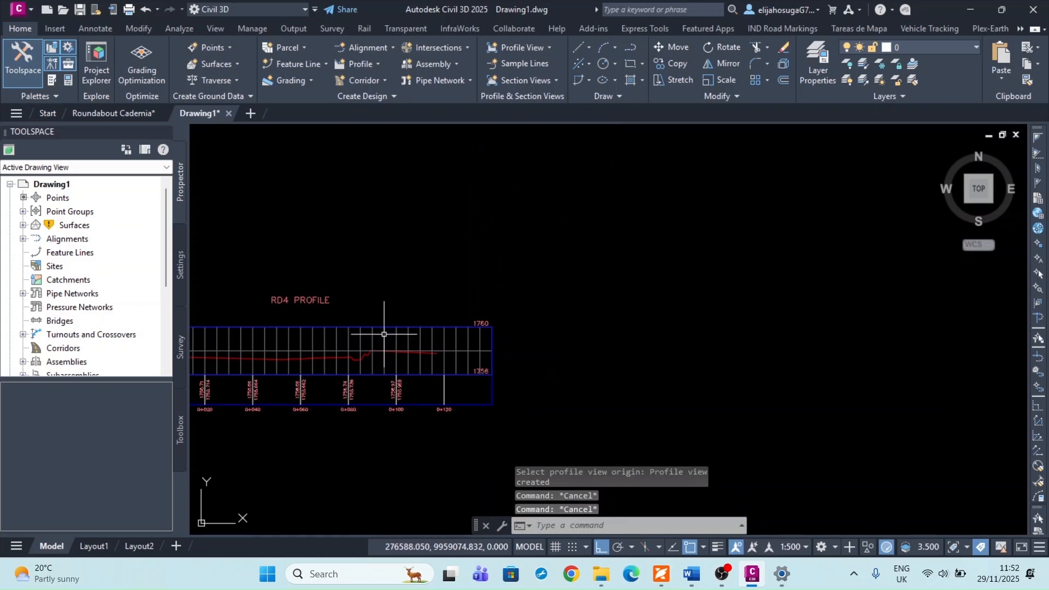
{"action": "left_click", "coordinate": [384, 333]}
{"action": "left_click", "coordinate": [581, 58]}
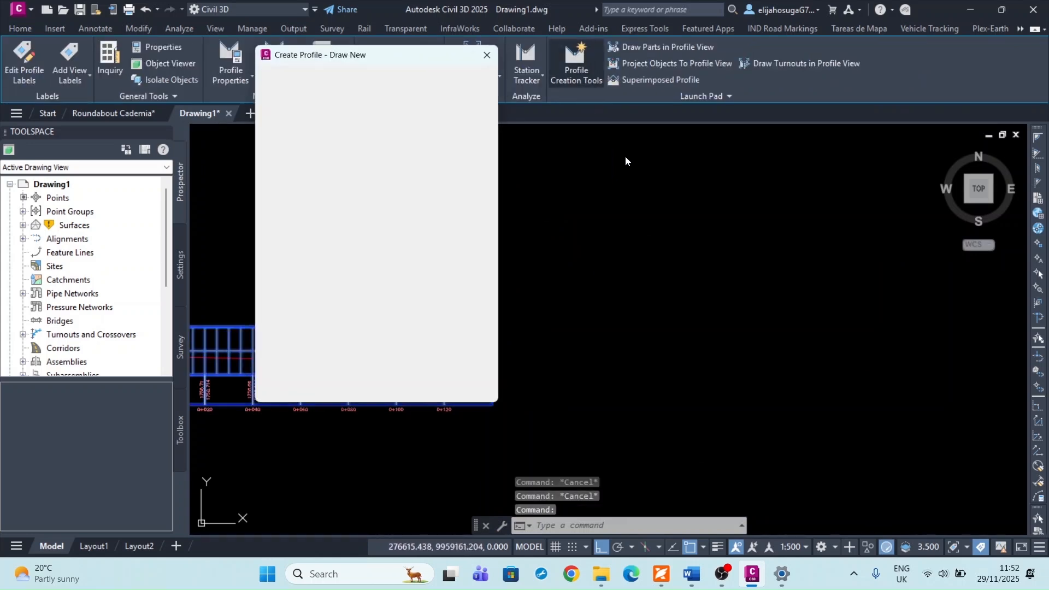
{"action": "left_click", "coordinate": [329, 396]}
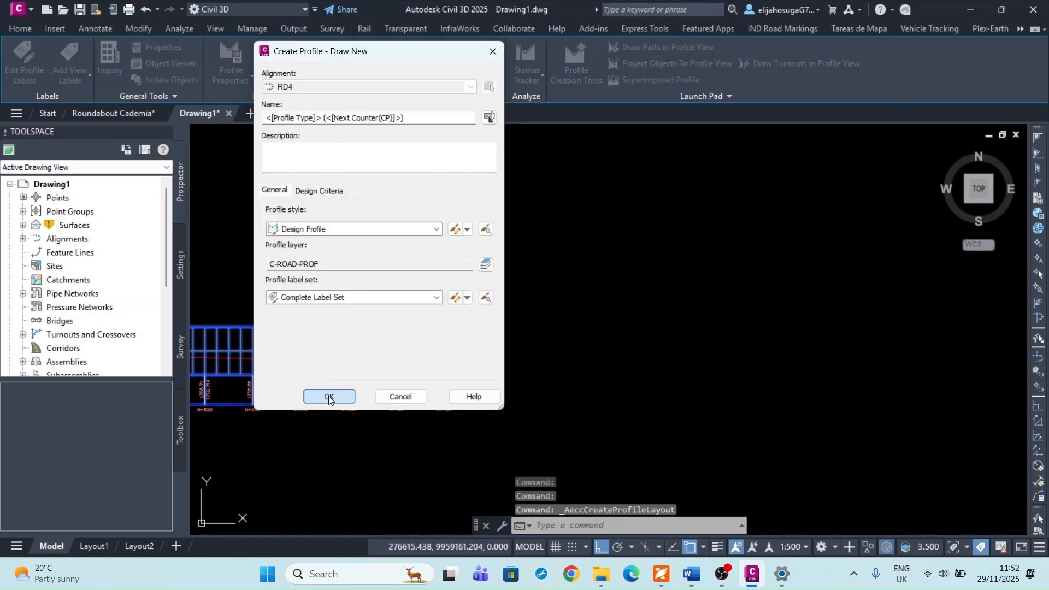
Draw a single design tangent in the RD4 profile view from the start to the end of the ground profile.
{"action": "left_click", "coordinate": [197, 155]}
{"action": "scroll", "coordinate": [563, 354], "scroll_direction": "down", "scroll_amount": 3}
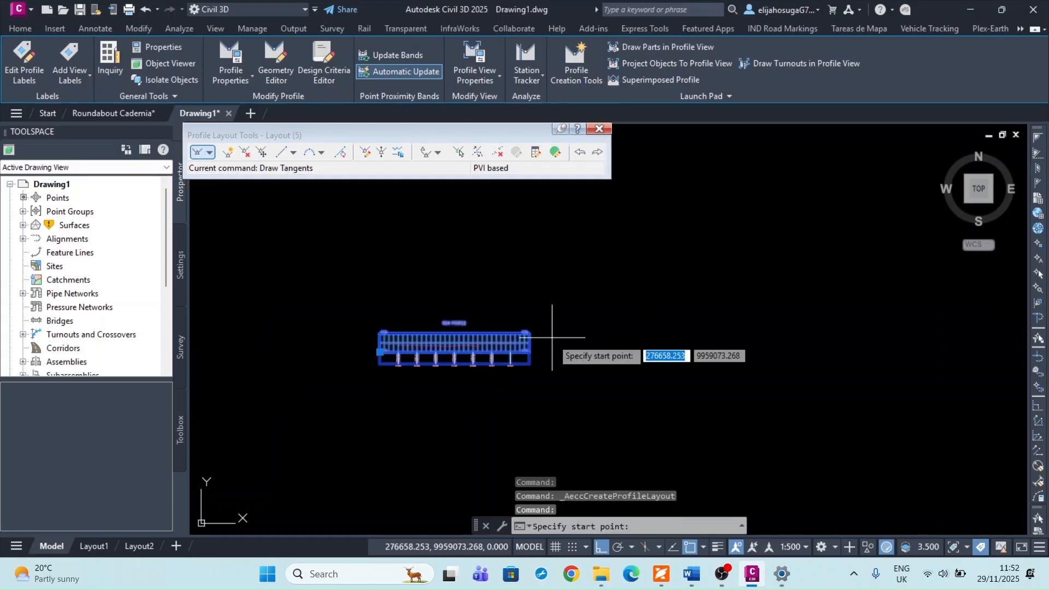
{"action": "scroll", "coordinate": [415, 353], "scroll_direction": "up", "scroll_amount": 7}
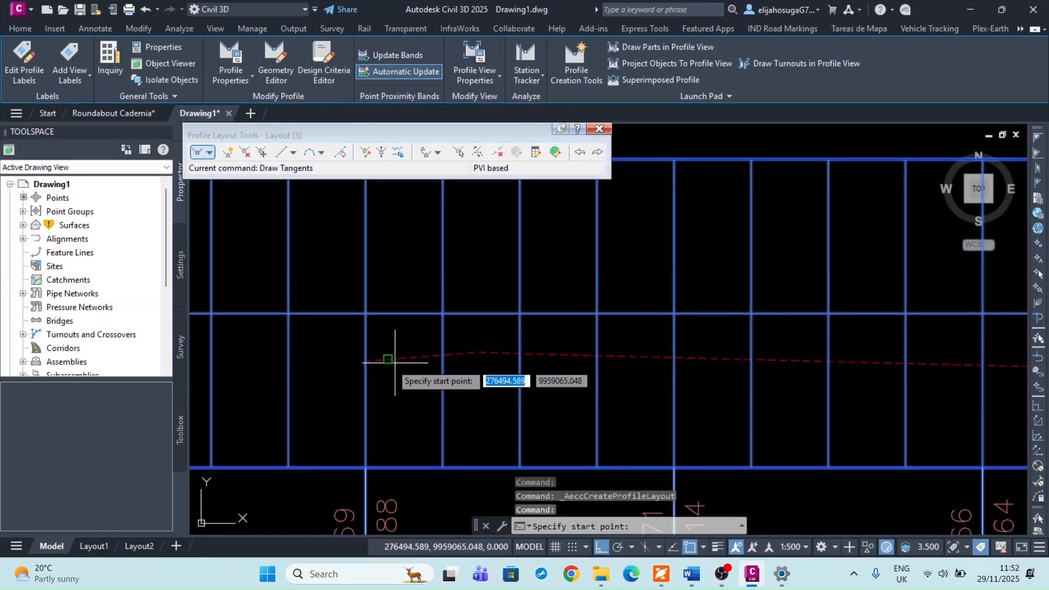
{"action": "left_click", "coordinate": [369, 356]}
{"action": "middle_click_drag", "start_coordinate": [518, 359], "coordinate": [633, 364]}
{"action": "middle_click_drag", "start_coordinate": [738, 367], "coordinate": [348, 375]}
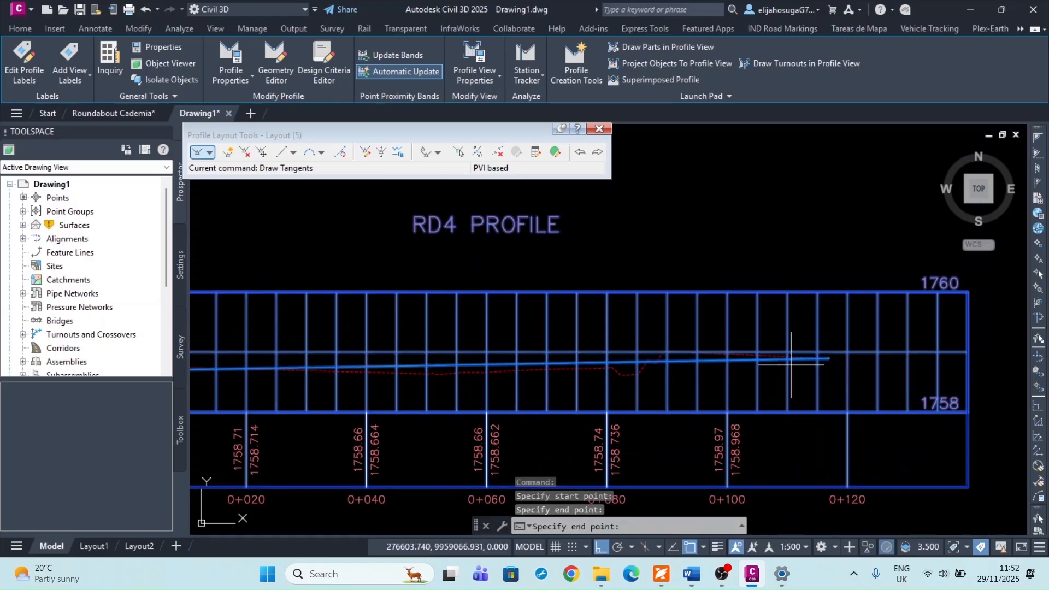
{"action": "key", "text": "Escape"}
Review the roundabout alignments, the finished profile views and the written list of workflow stages beside the drawing.
{"action": "scroll", "coordinate": [554, 328], "scroll_direction": "down", "scroll_amount": 8}
{"action": "scroll", "coordinate": [554, 328], "scroll_direction": "down", "scroll_amount": 5}
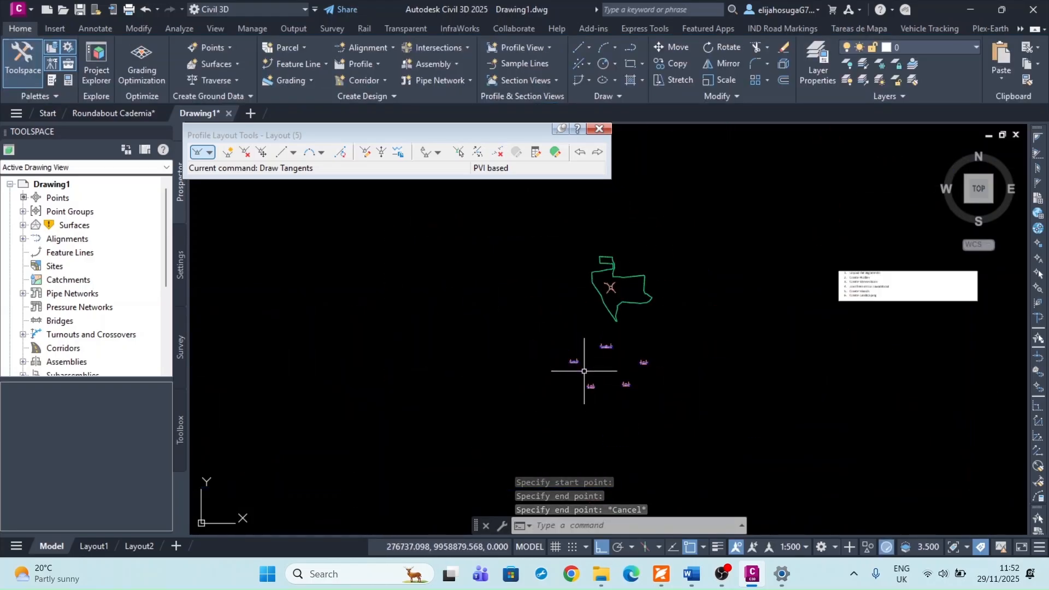
{"action": "scroll", "coordinate": [604, 284], "scroll_direction": "up", "scroll_amount": 4}
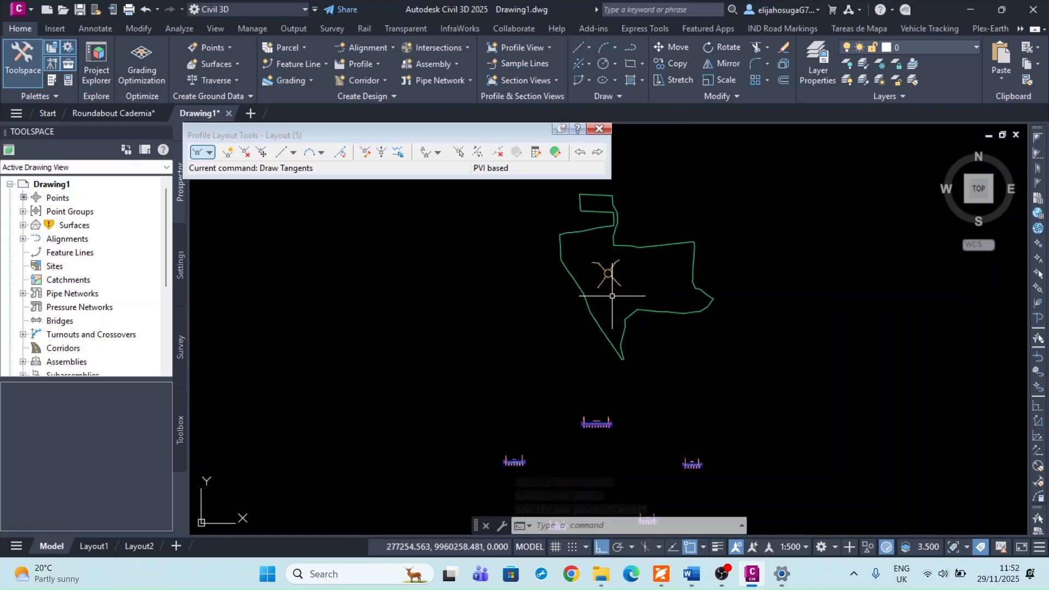
{"action": "scroll", "coordinate": [611, 310], "scroll_direction": "down", "scroll_amount": 4}
{"action": "scroll", "coordinate": [605, 366], "scroll_direction": "up", "scroll_amount": 3}
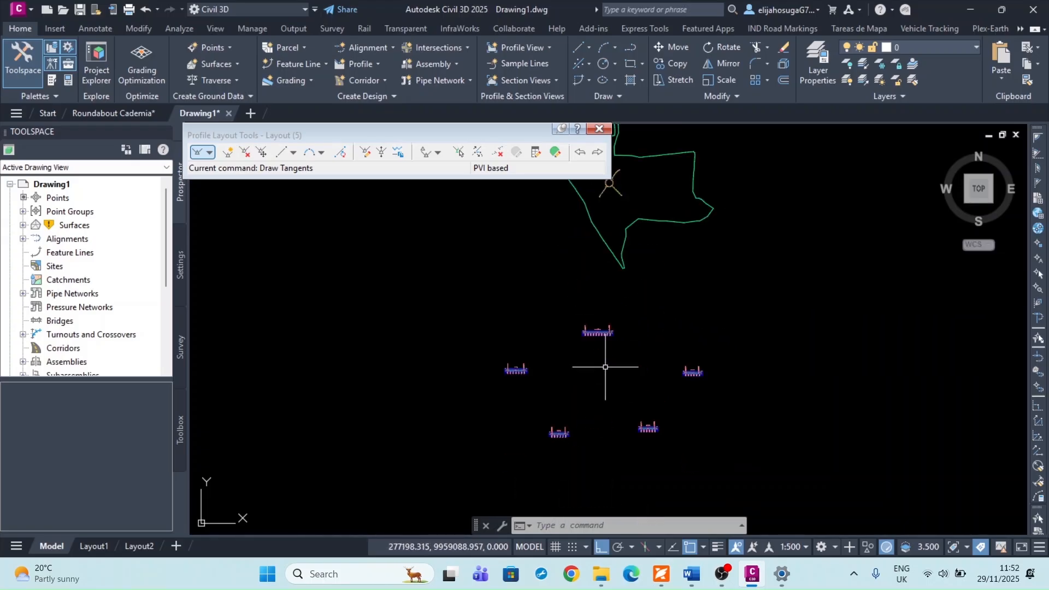
{"action": "middle_click_drag", "start_coordinate": [589, 243], "coordinate": [553, 377]}
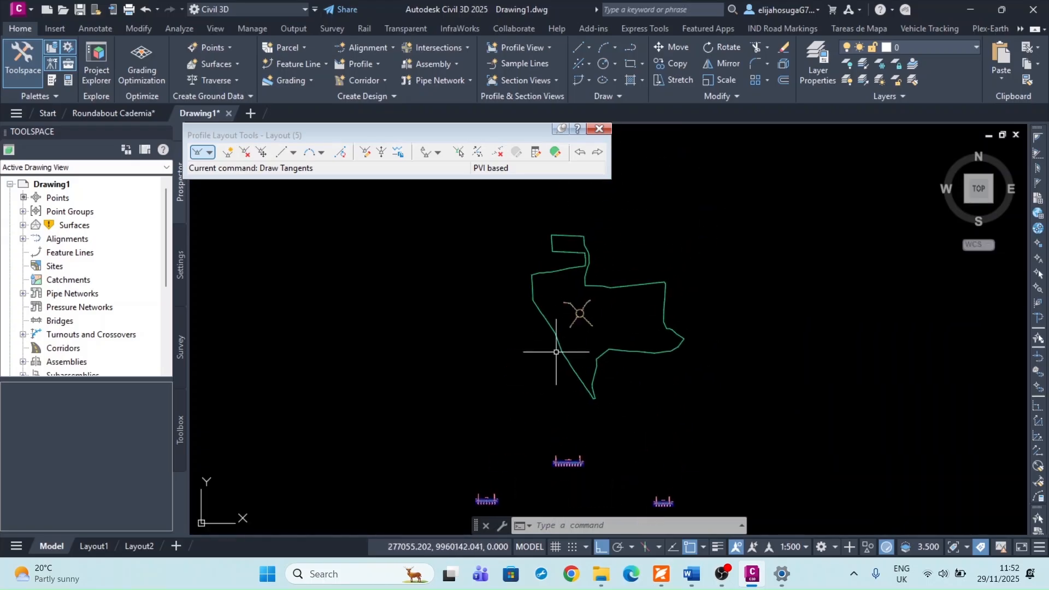
{"action": "scroll", "coordinate": [569, 300], "scroll_direction": "up", "scroll_amount": 4}
{"action": "scroll", "coordinate": [543, 311], "scroll_direction": "down", "scroll_amount": 4}
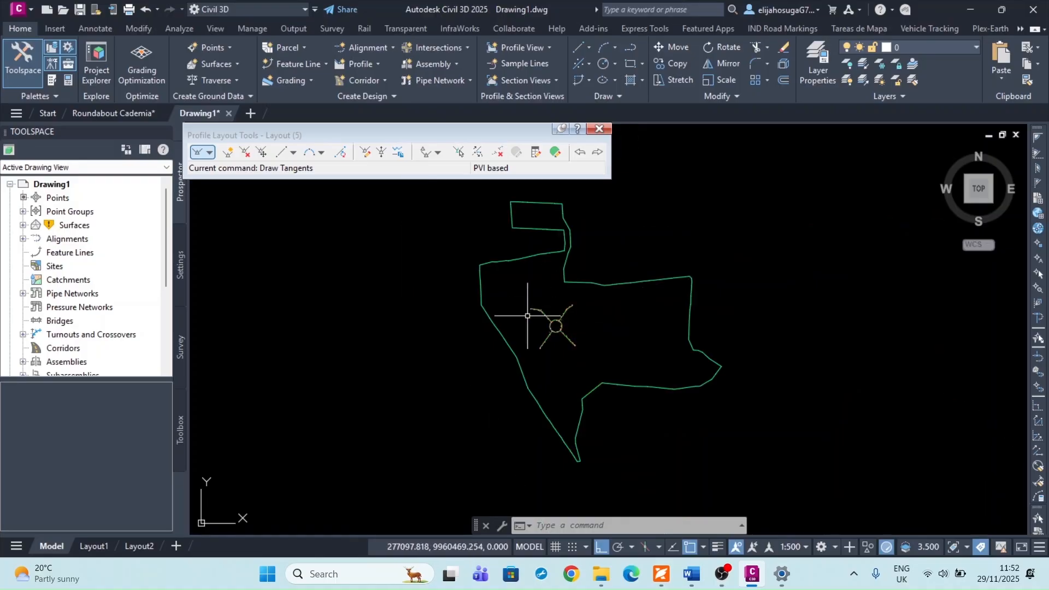
{"action": "scroll", "coordinate": [552, 326], "scroll_direction": "down", "scroll_amount": 5}
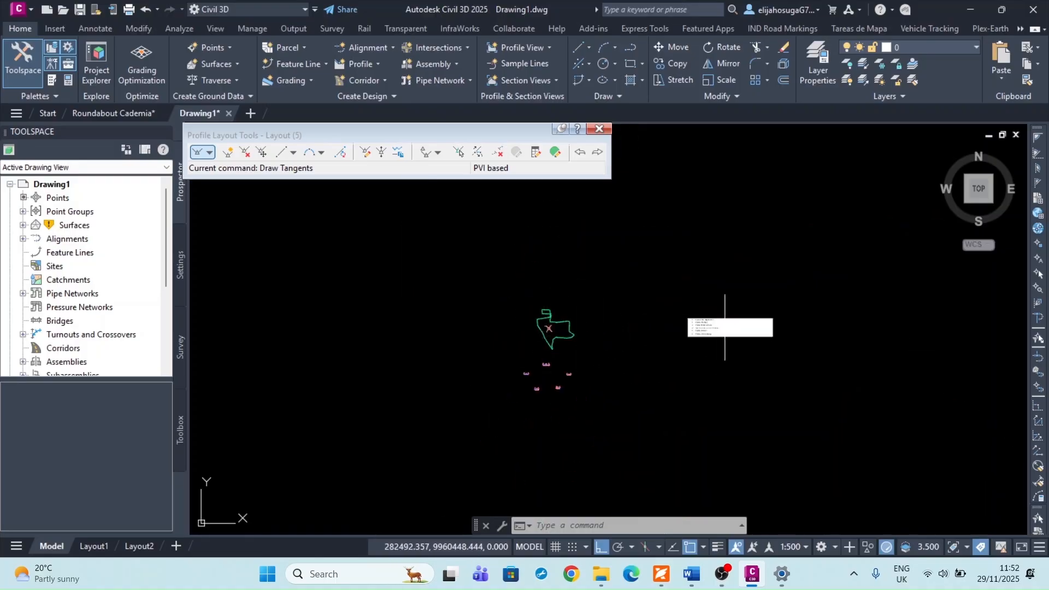
{"action": "scroll", "coordinate": [716, 329], "scroll_direction": "up", "scroll_amount": 5}
{"action": "scroll", "coordinate": [638, 303], "scroll_direction": "up", "scroll_amount": 4}
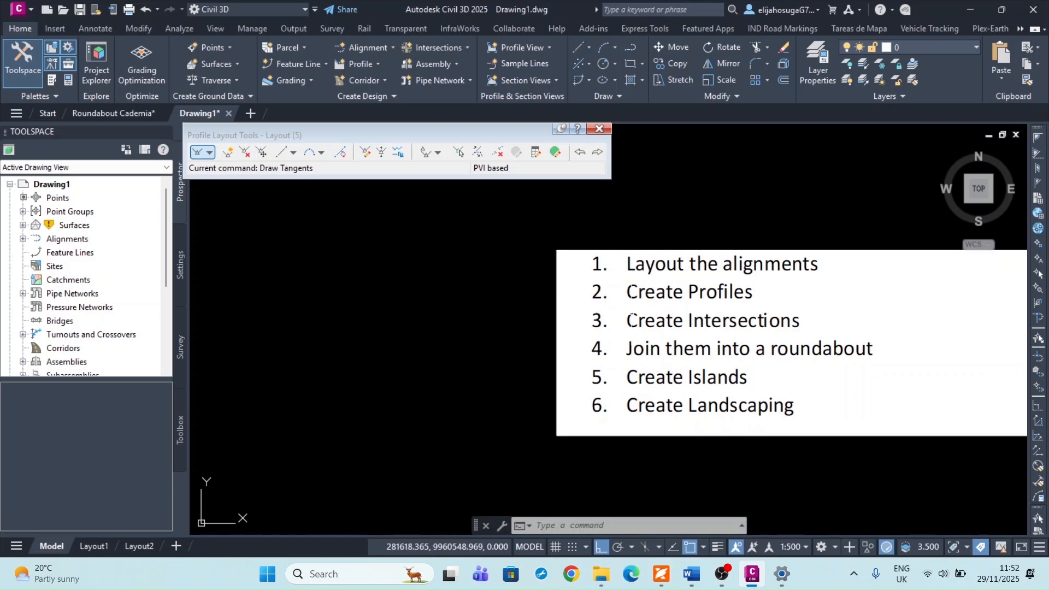
{"action": "scroll", "coordinate": [629, 322], "scroll_direction": "down", "scroll_amount": 5}
{"action": "scroll", "coordinate": [629, 328], "scroll_direction": "up", "scroll_amount": 5}
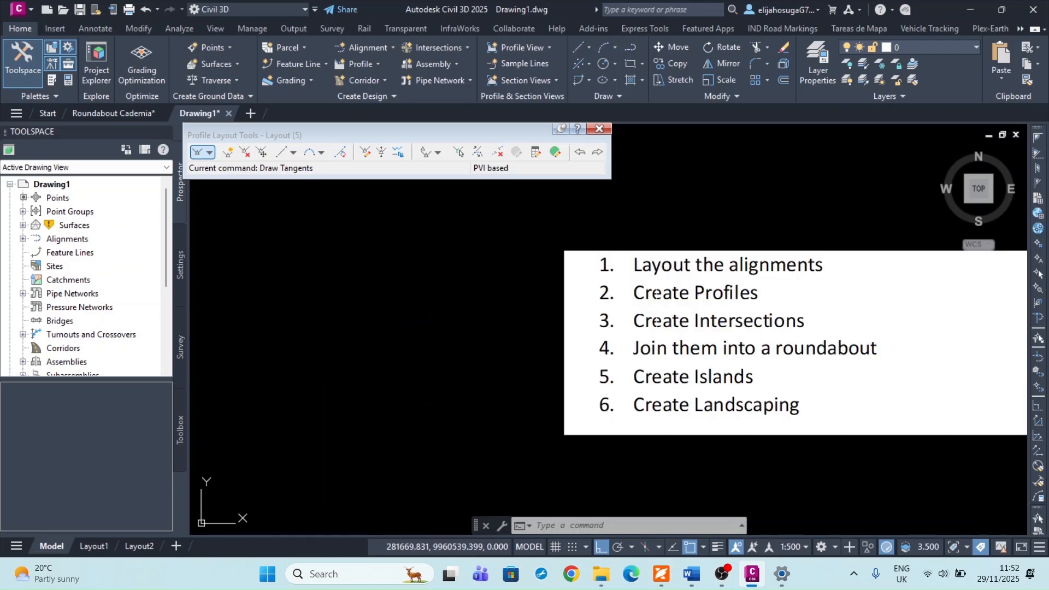
{"action": "scroll", "coordinate": [715, 324], "scroll_direction": "down", "scroll_amount": 5}
{"action": "scroll", "coordinate": [464, 374], "scroll_direction": "up", "scroll_amount": 8}
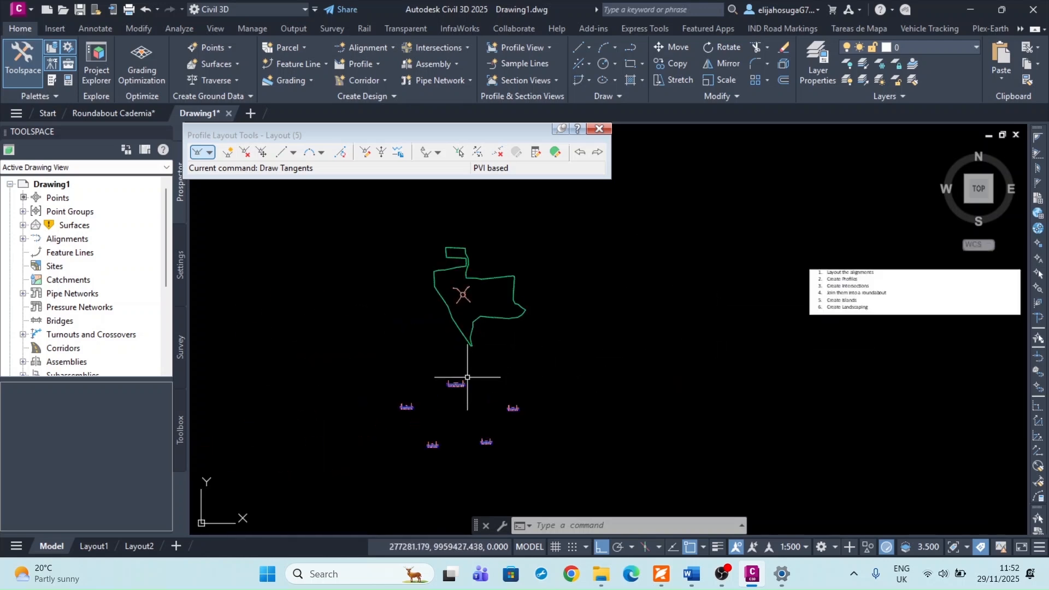
{"action": "scroll", "coordinate": [459, 380], "scroll_direction": "down", "scroll_amount": 3}
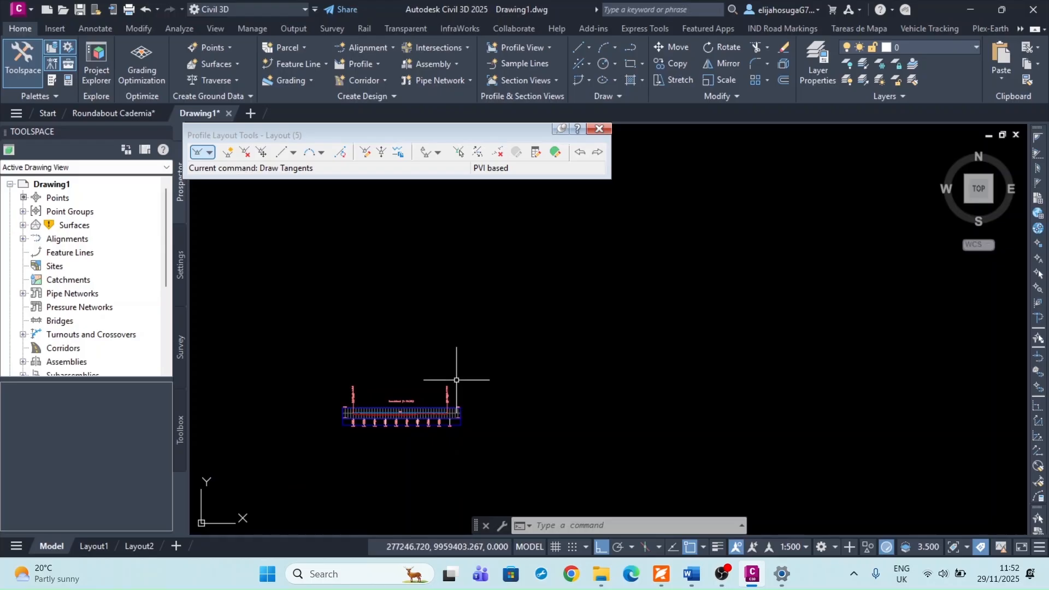
Open the CreateIntersection command settings from the Intersection commands in the drawing settings.
{"action": "left_click", "coordinate": [180, 266]}
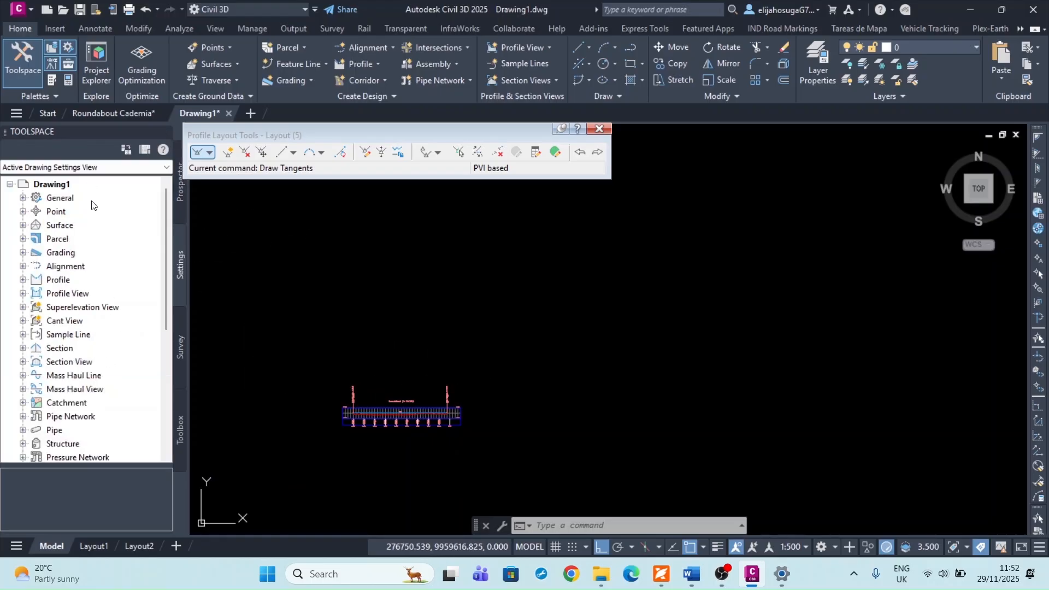
{"action": "scroll", "coordinate": [67, 329], "scroll_direction": "down", "scroll_amount": 4}
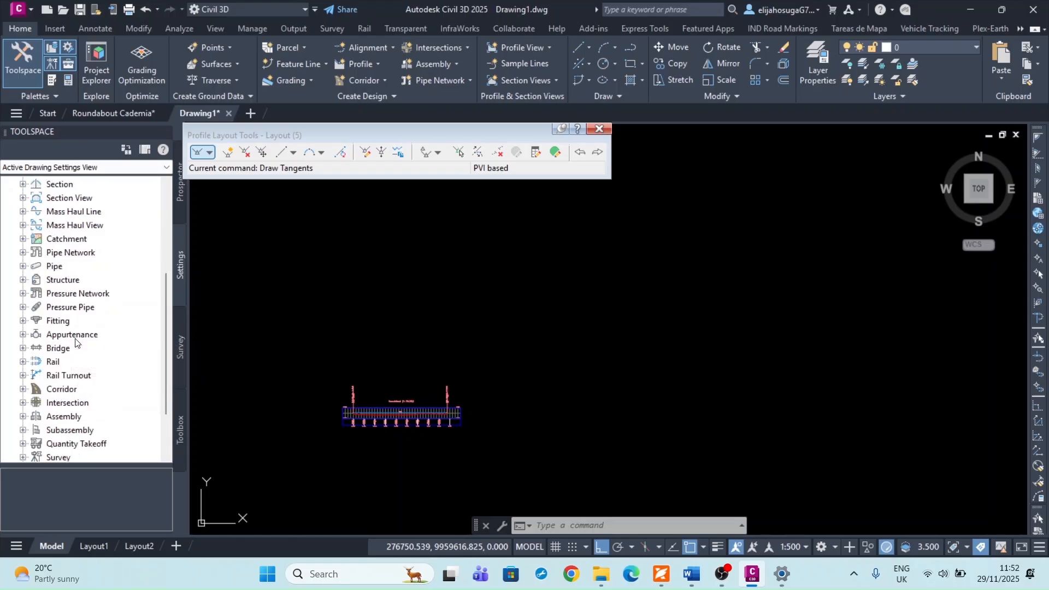
{"action": "scroll", "coordinate": [77, 344], "scroll_direction": "down", "scroll_amount": 1}
{"action": "left_click", "coordinate": [23, 362]}
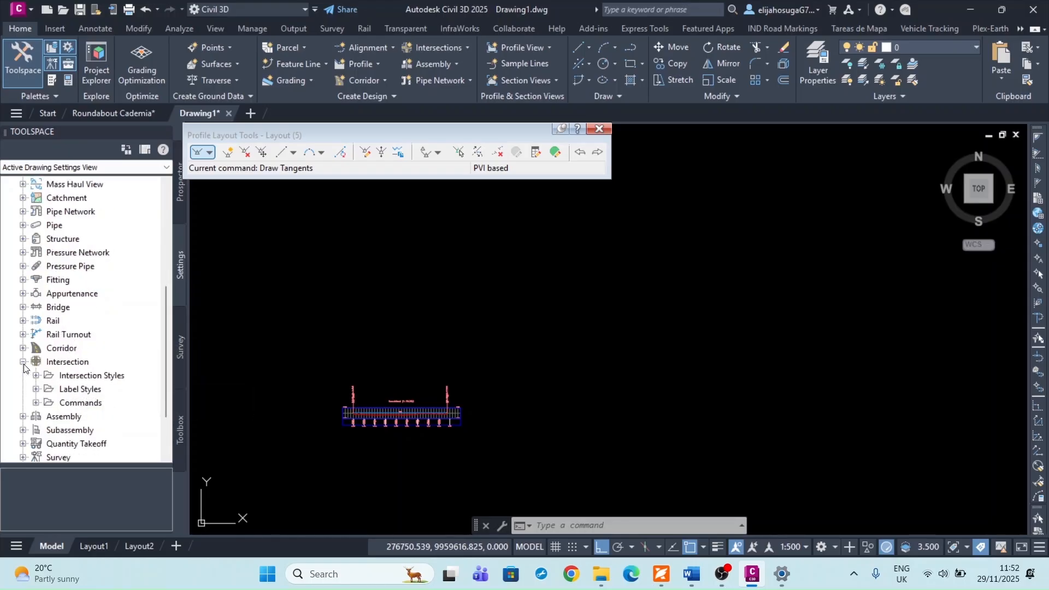
{"action": "left_click", "coordinate": [37, 403]}
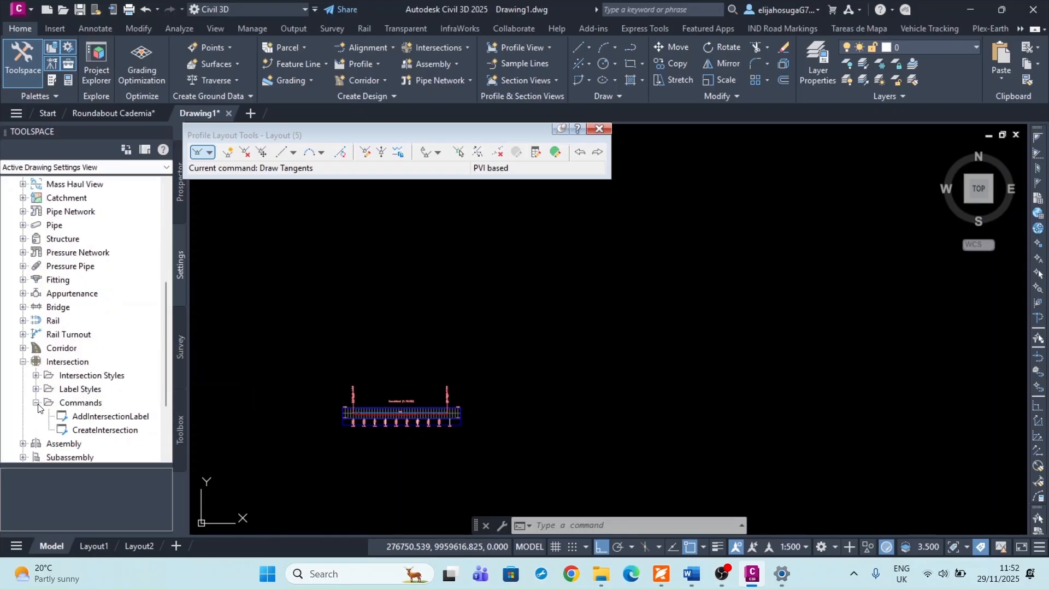
{"action": "scroll", "coordinate": [99, 366], "scroll_direction": "down", "scroll_amount": 2}
{"action": "double_click", "coordinate": [97, 351]}
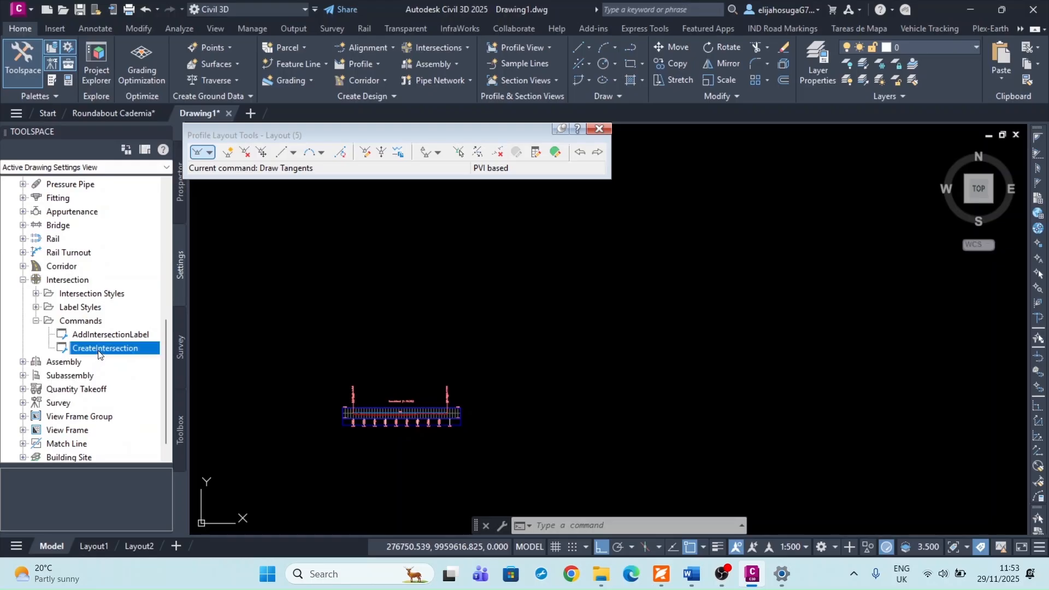
Set the default Offset Length Options to Alignment Start To End in the CreateIntersection command settings and accept them.
{"action": "scroll", "coordinate": [431, 271], "scroll_direction": "down", "scroll_amount": 1}
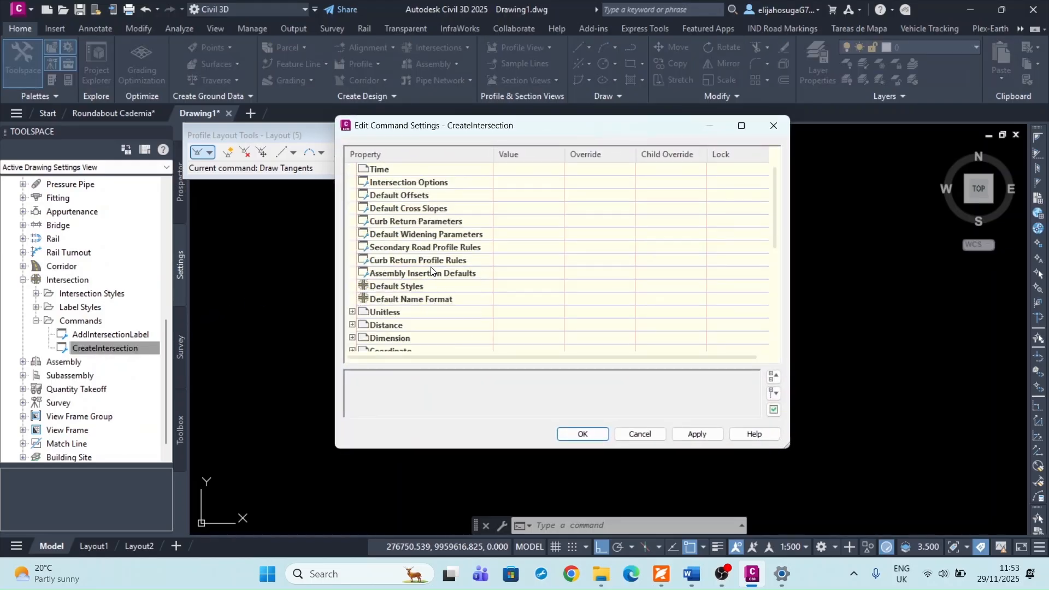
{"action": "scroll", "coordinate": [407, 299], "scroll_direction": "up", "scroll_amount": 1}
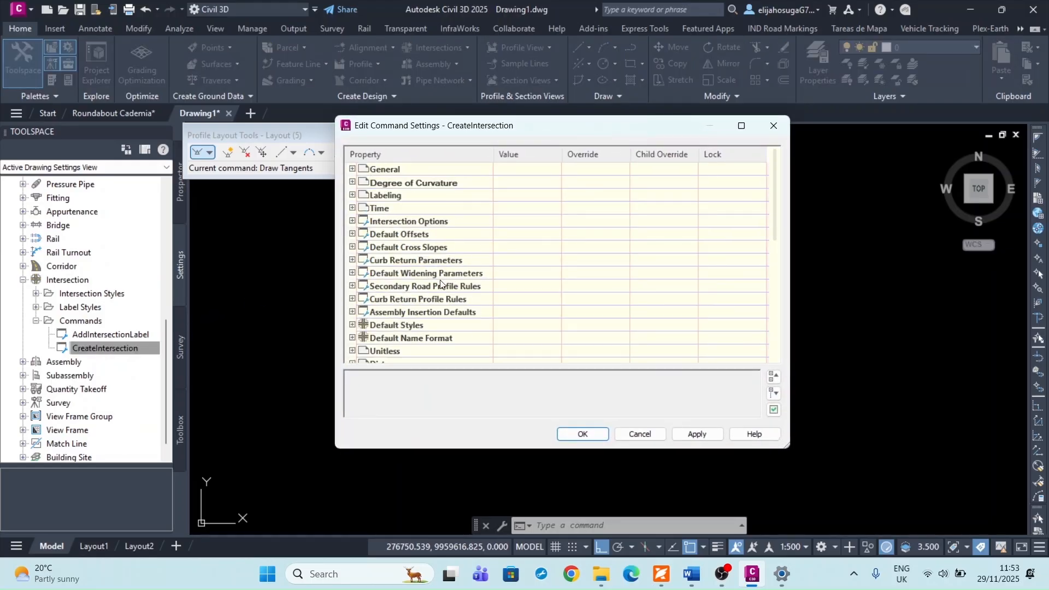
{"action": "left_click", "coordinate": [353, 236]}
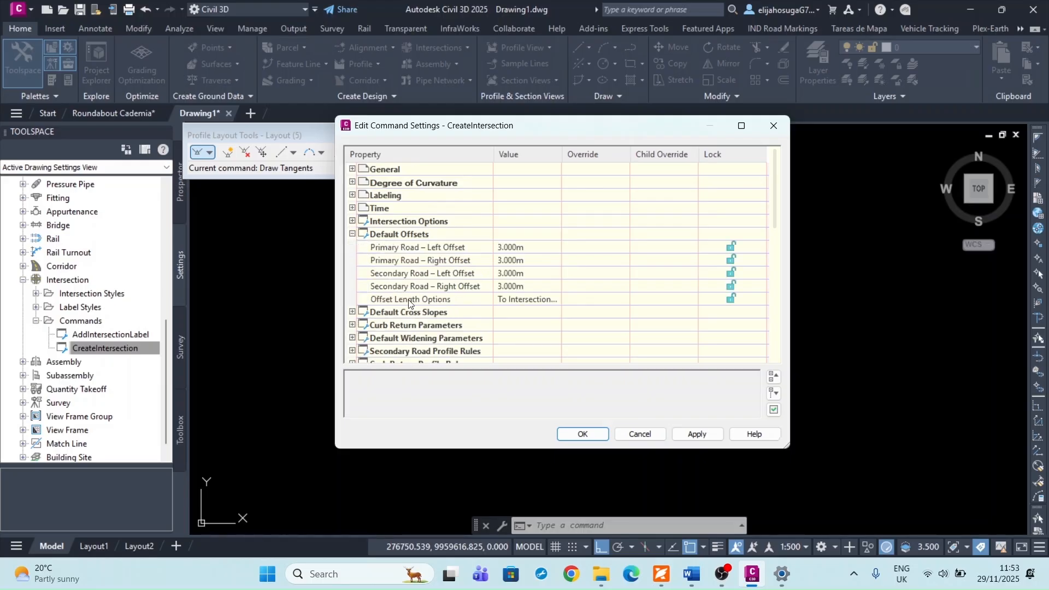
{"action": "left_click", "coordinate": [526, 300]}
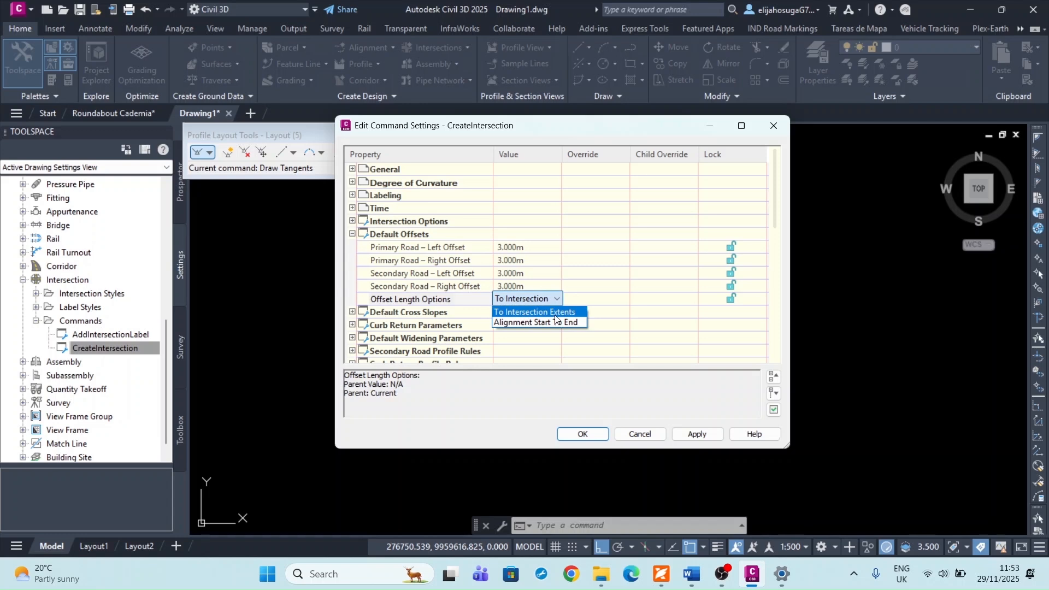
{"action": "left_click", "coordinate": [518, 324]}
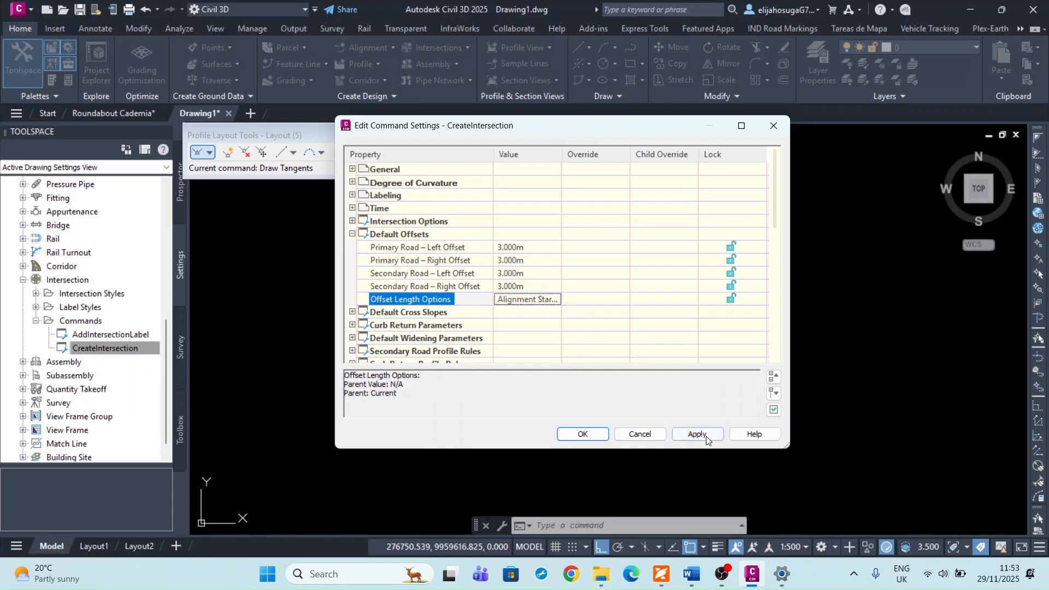
{"action": "left_click", "coordinate": [582, 433]}
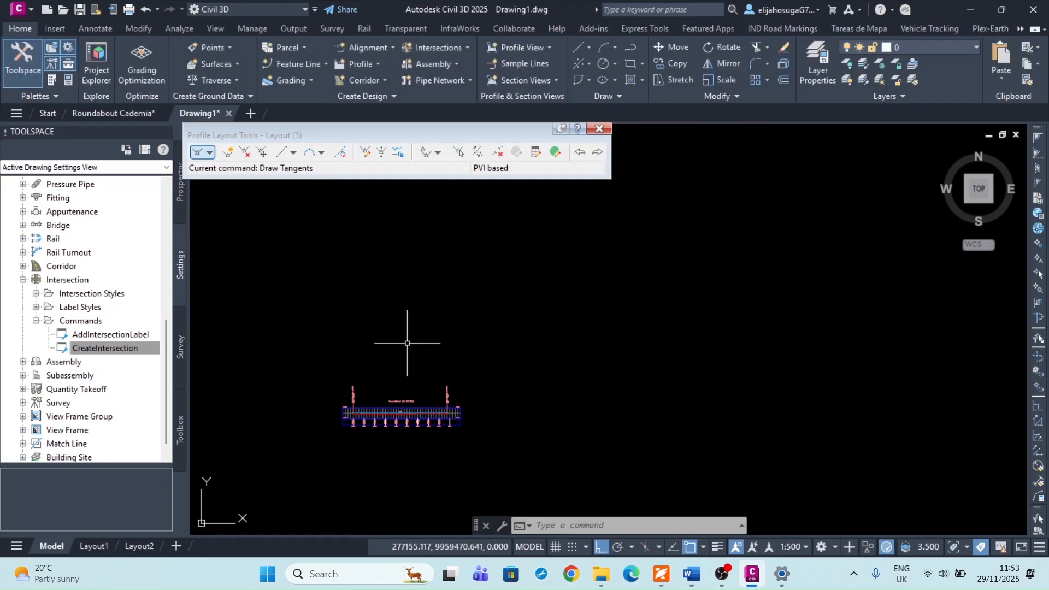
Examine the roundabout alignment and the points where the four approach roads meet it.
{"action": "scroll", "coordinate": [428, 373], "scroll_direction": "down", "scroll_amount": 5}
{"action": "middle_click_drag", "start_coordinate": [425, 298], "coordinate": [468, 378]}
{"action": "scroll", "coordinate": [472, 376], "scroll_direction": "up", "scroll_amount": 7}
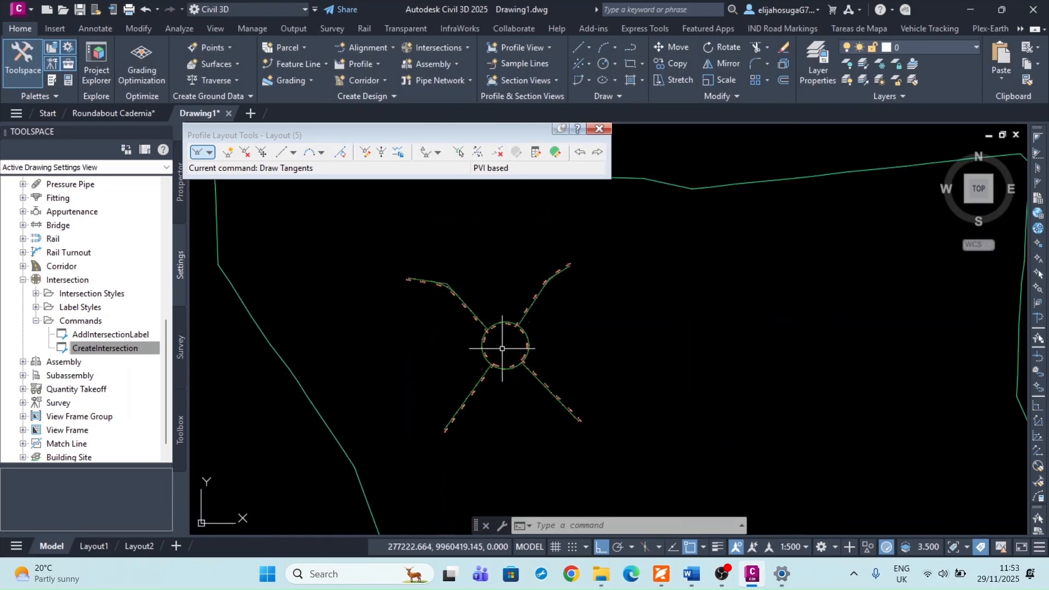
{"action": "scroll", "coordinate": [502, 348], "scroll_direction": "up", "scroll_amount": 4}
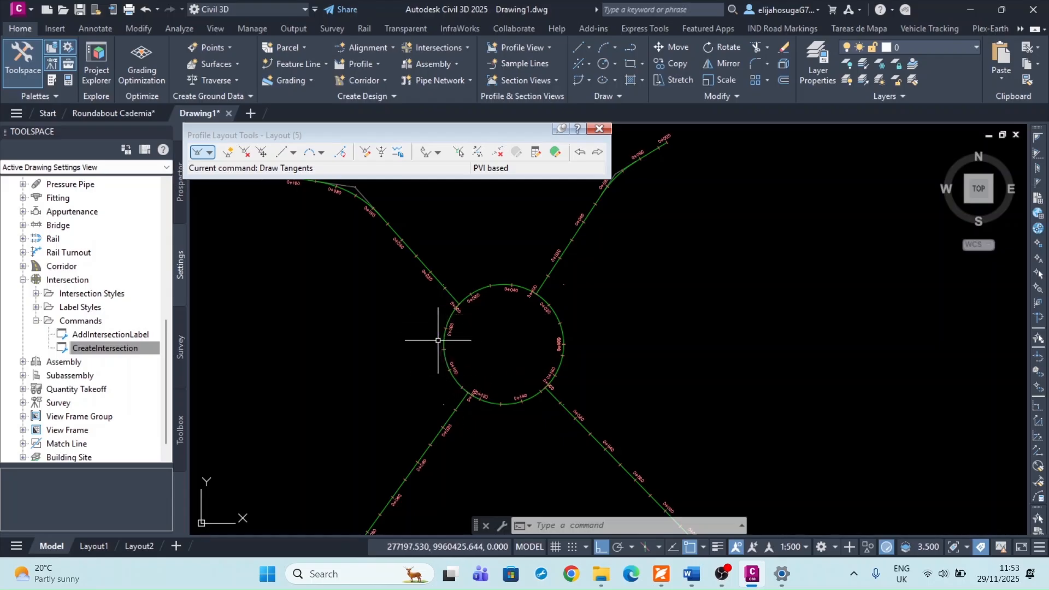
{"action": "scroll", "coordinate": [437, 344], "scroll_direction": "down", "scroll_amount": 4}
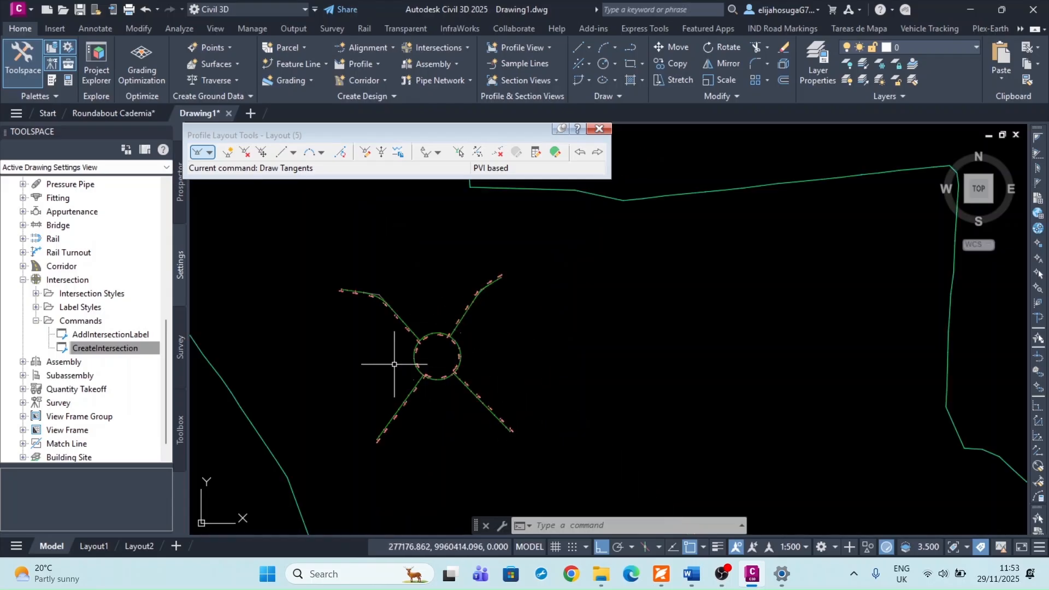
{"action": "scroll", "coordinate": [426, 372], "scroll_direction": "up", "scroll_amount": 4}
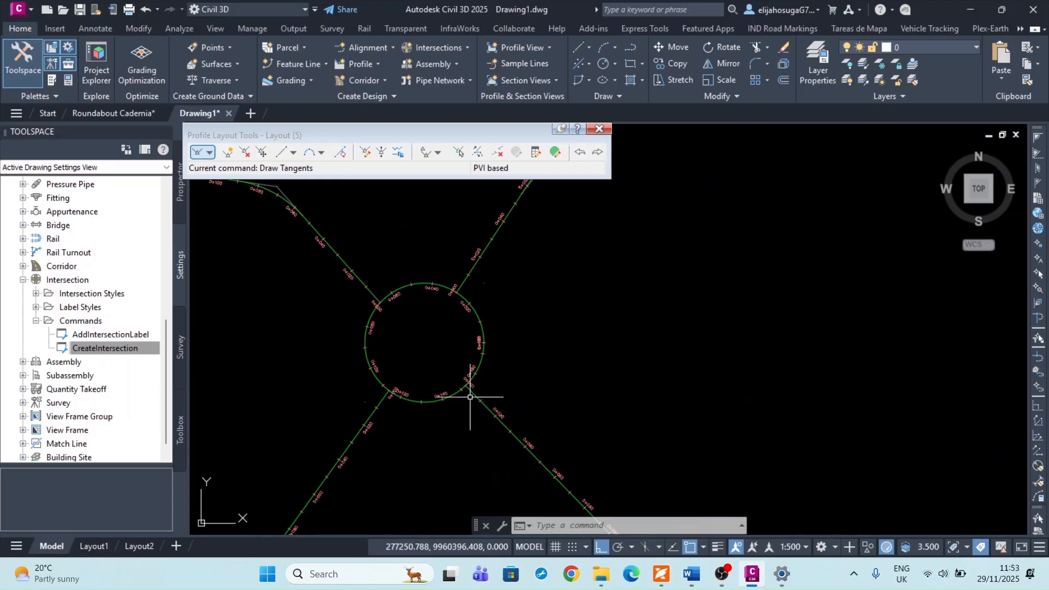
{"action": "scroll", "coordinate": [476, 397], "scroll_direction": "up", "scroll_amount": 2}
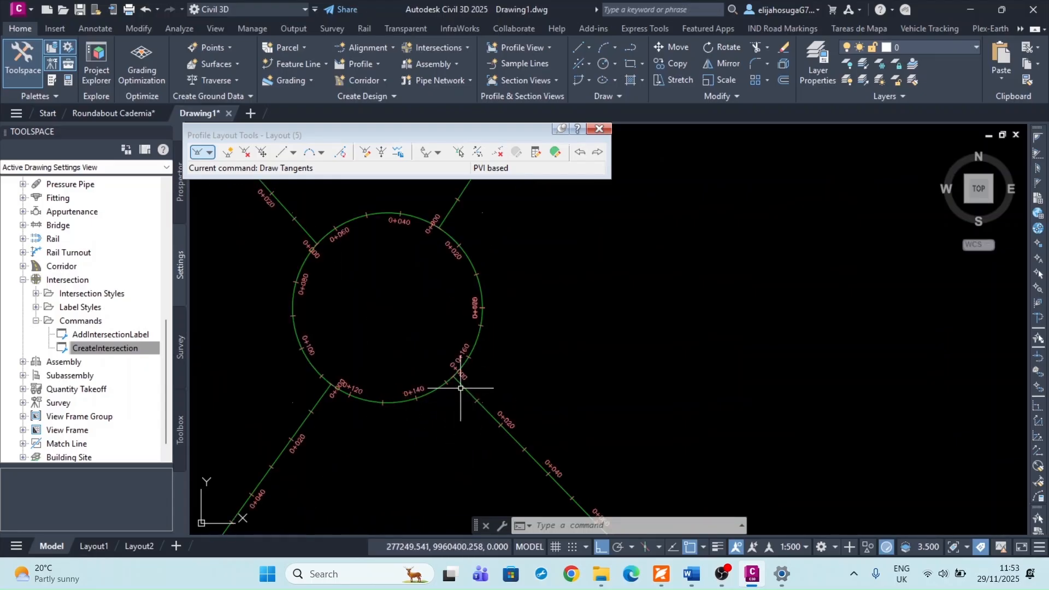
{"action": "scroll", "coordinate": [424, 375], "scroll_direction": "down", "scroll_amount": 2}
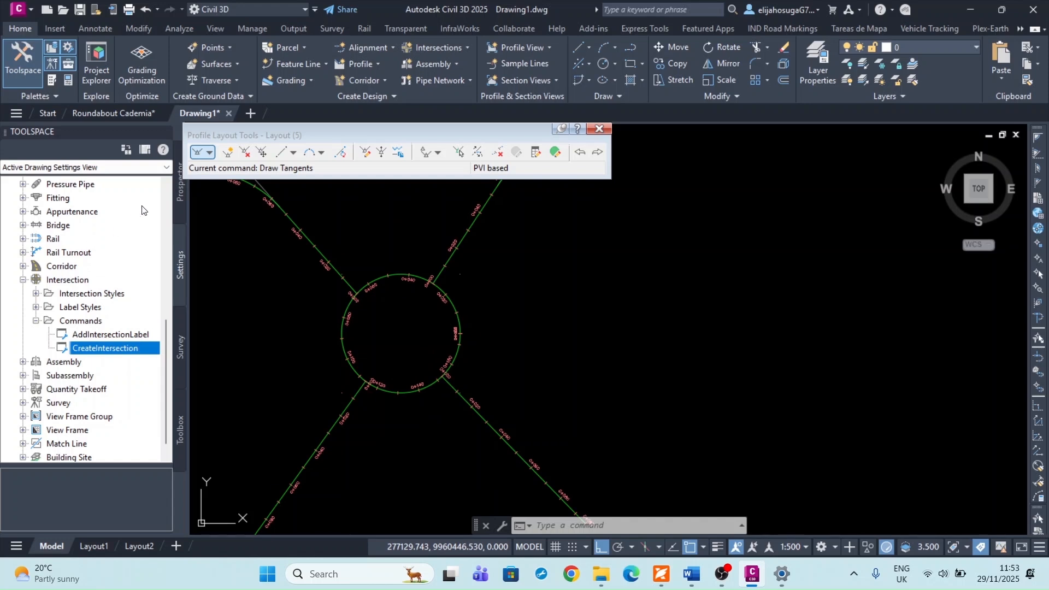
Show the drawing's object tree in the Toolspace and end the profile tangent drawing command with its layout tools.
{"action": "left_click", "coordinate": [180, 198]}
{"action": "scroll", "coordinate": [504, 330], "scroll_direction": "down", "scroll_amount": 4}
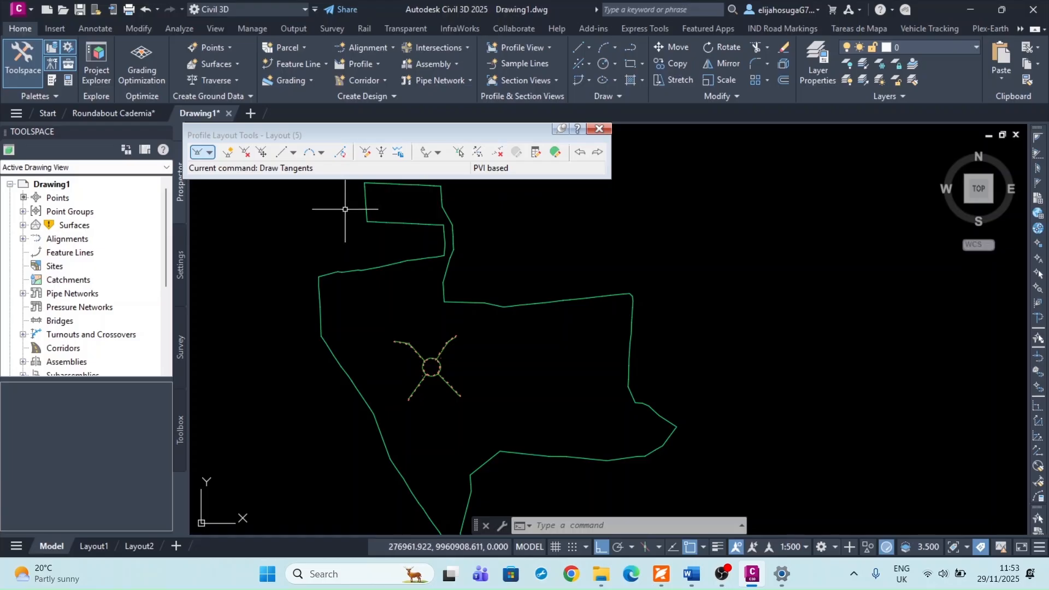
{"action": "key", "text": "Escape"}
{"action": "key", "text": "Escape"}
{"action": "key", "text": "Escape"}
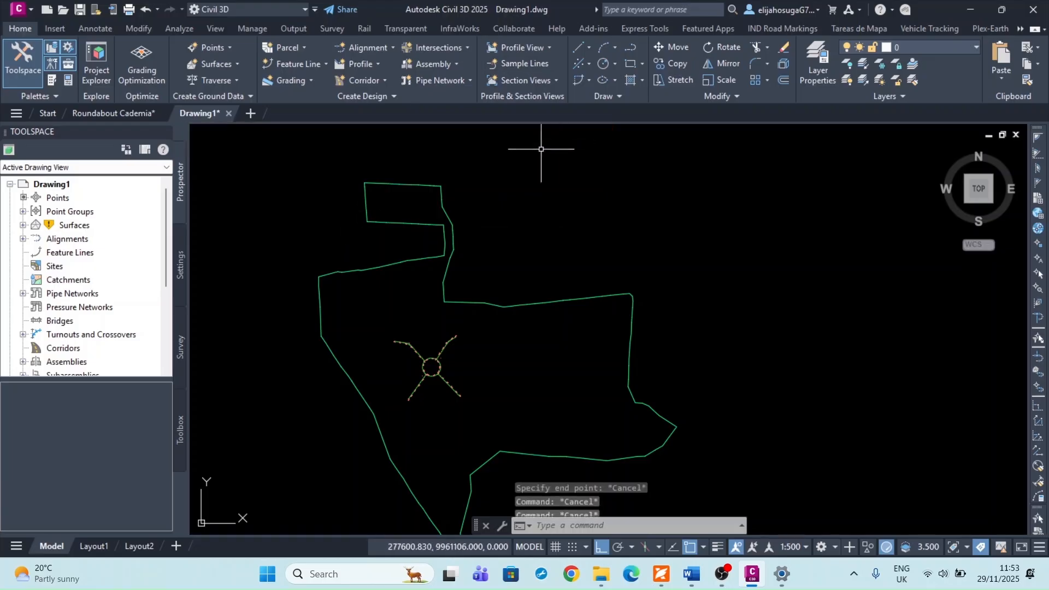
Start Create Intersection at the point where the RD1 approach road meets the roundabout circle.
{"action": "scroll", "coordinate": [401, 304], "scroll_direction": "up", "scroll_amount": 2}
{"action": "middle_click_drag", "start_coordinate": [397, 285], "coordinate": [343, 211]}
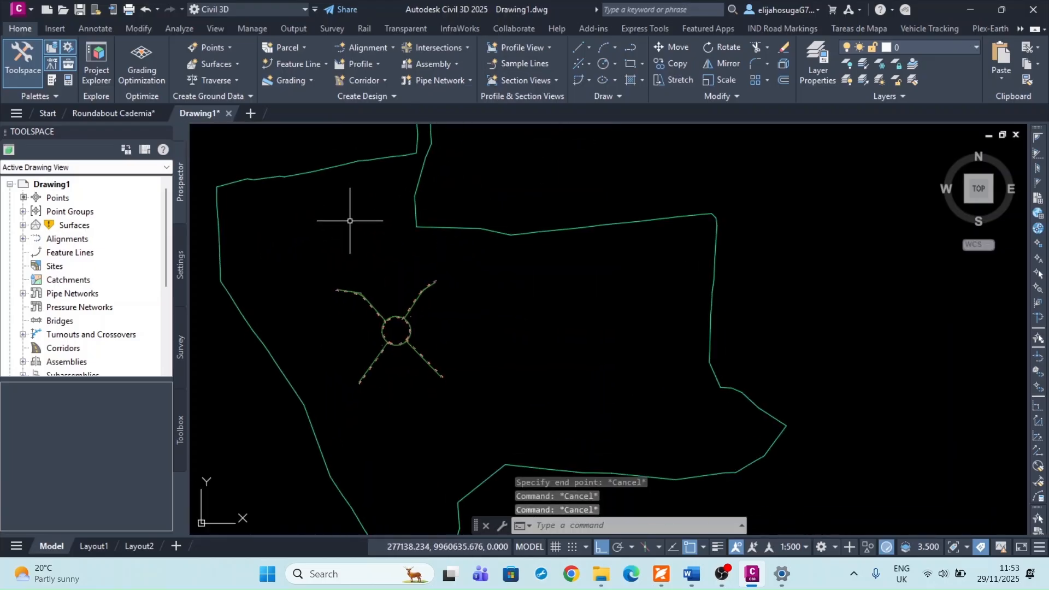
{"action": "scroll", "coordinate": [350, 221], "scroll_direction": "up", "scroll_amount": 4}
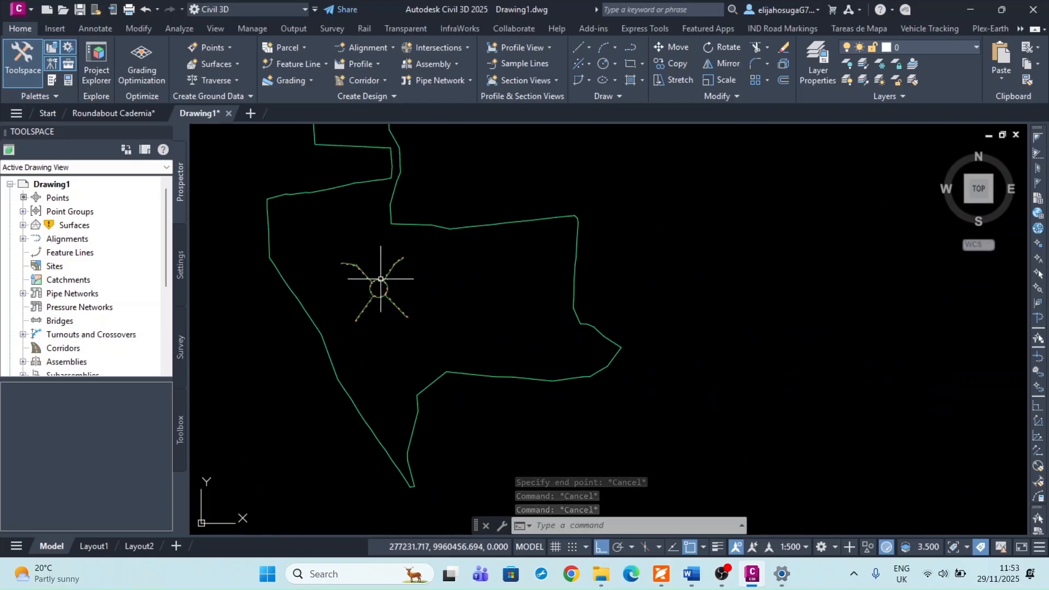
{"action": "middle_click_drag", "start_coordinate": [381, 285], "coordinate": [434, 264]}
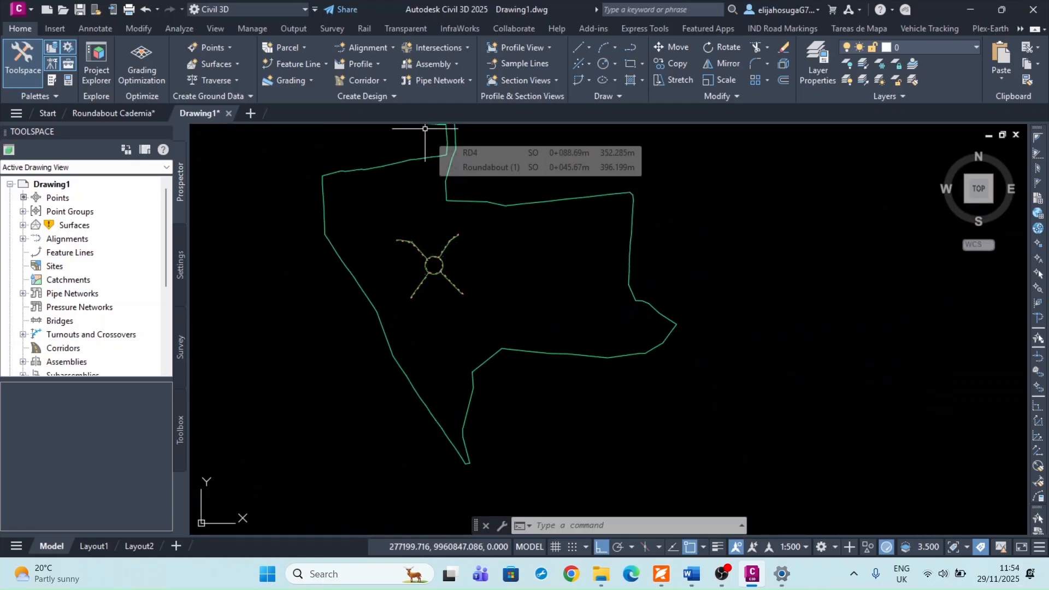
{"action": "left_click", "coordinate": [434, 50]}
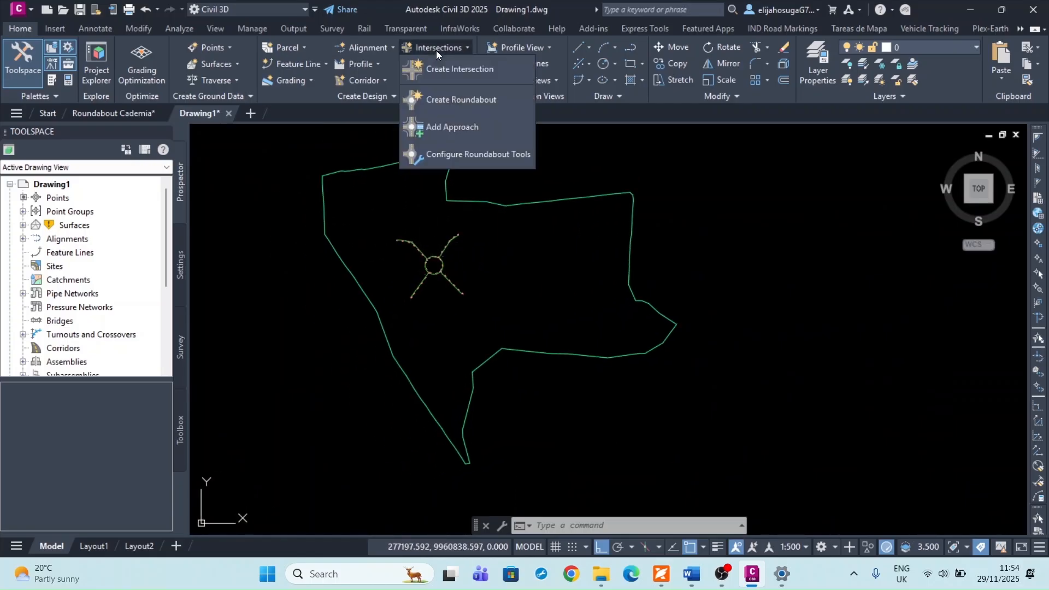
{"action": "left_click", "coordinate": [458, 72]}
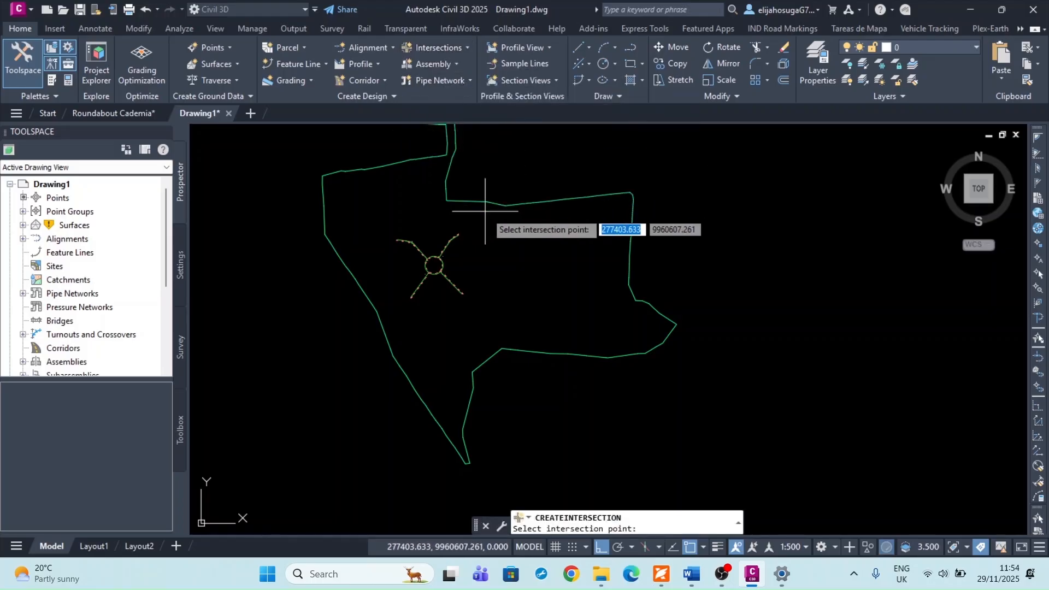
{"action": "scroll", "coordinate": [424, 257], "scroll_direction": "up", "scroll_amount": 8}
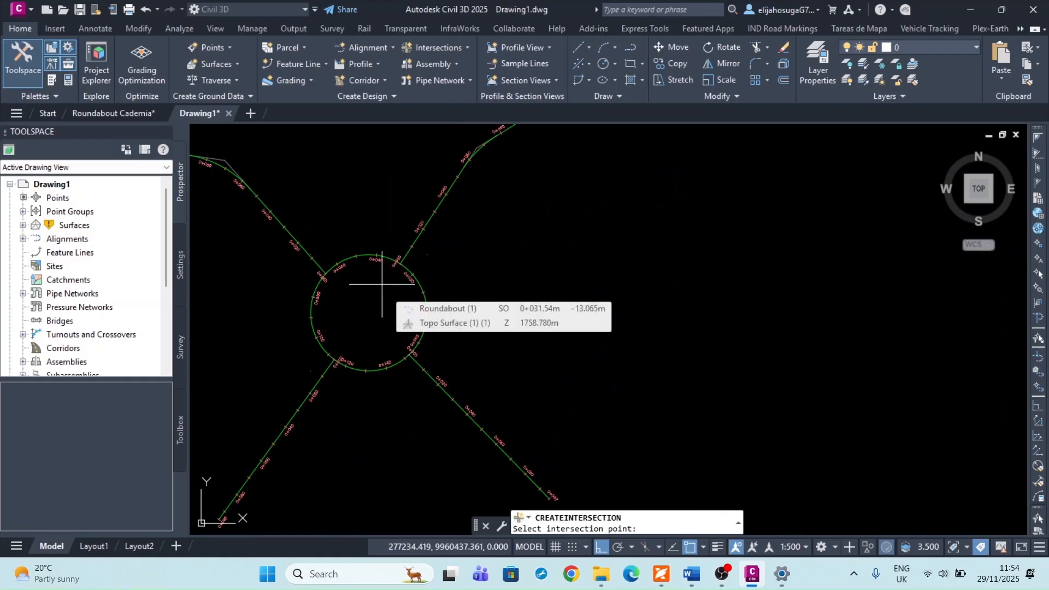
{"action": "scroll", "coordinate": [382, 281], "scroll_direction": "up", "scroll_amount": 5}
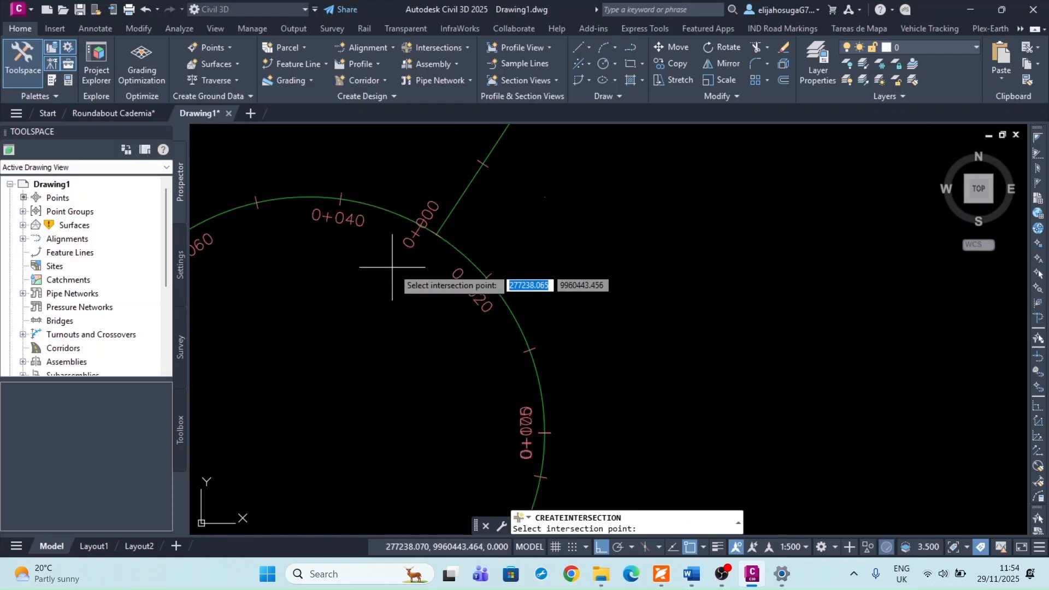
{"action": "left_click", "coordinate": [437, 234]}
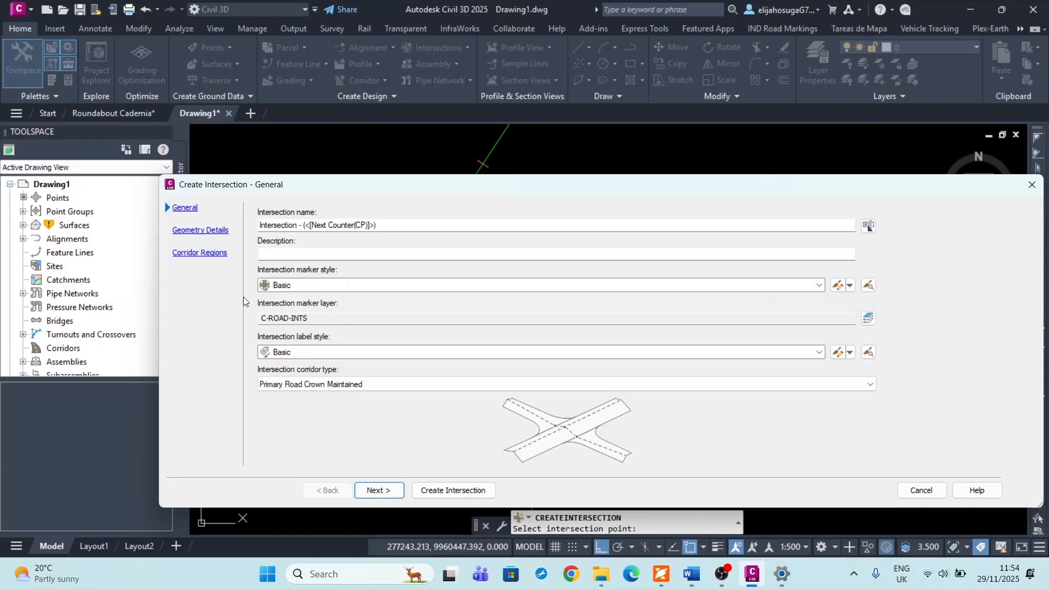
Set the intersection corridor type to All Crowns Maintained and continue to the geometry details.
{"action": "left_click", "coordinate": [306, 286]}
{"action": "left_click", "coordinate": [343, 193]}
{"action": "left_click", "coordinate": [301, 386]}
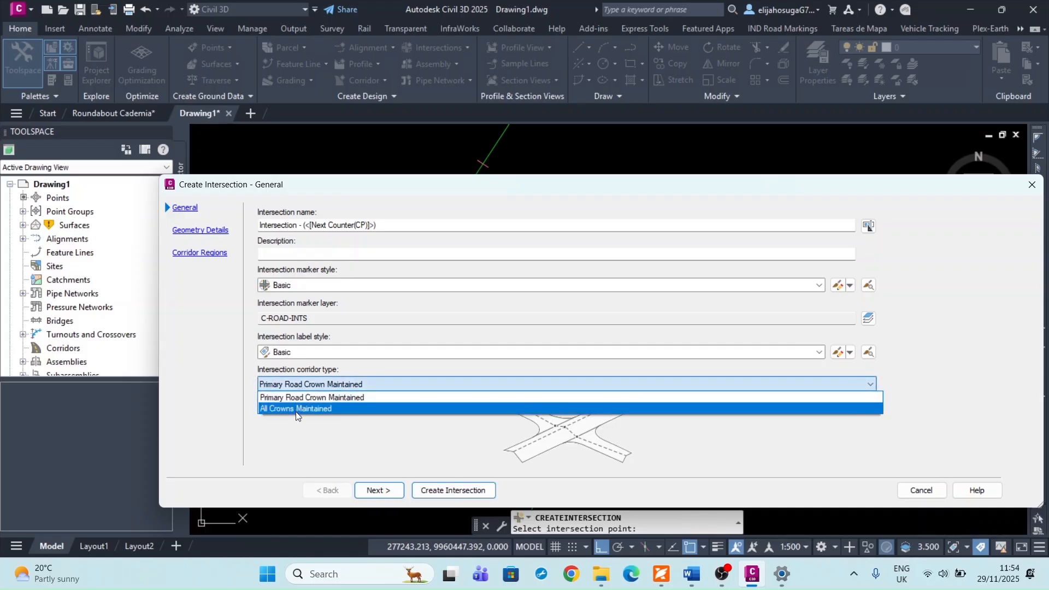
{"action": "left_click", "coordinate": [297, 411]}
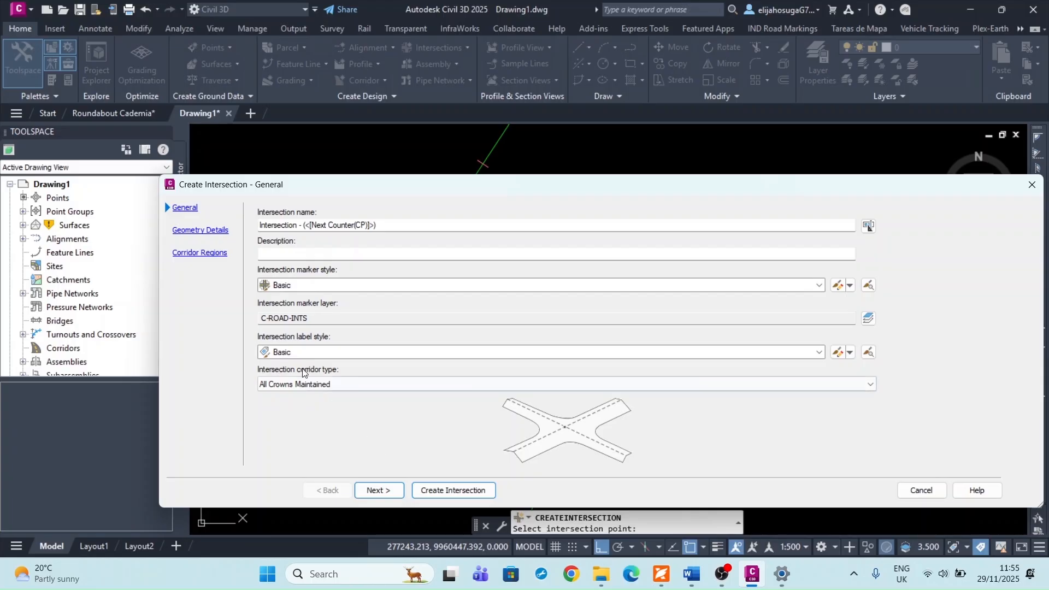
{"action": "left_click", "coordinate": [290, 385]}
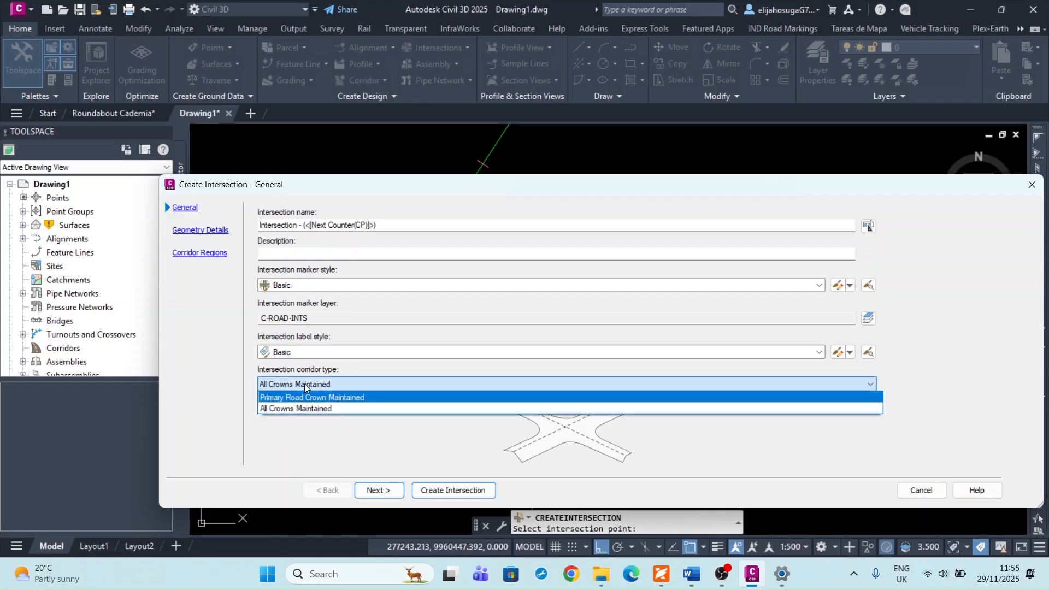
{"action": "left_click", "coordinate": [303, 383]}
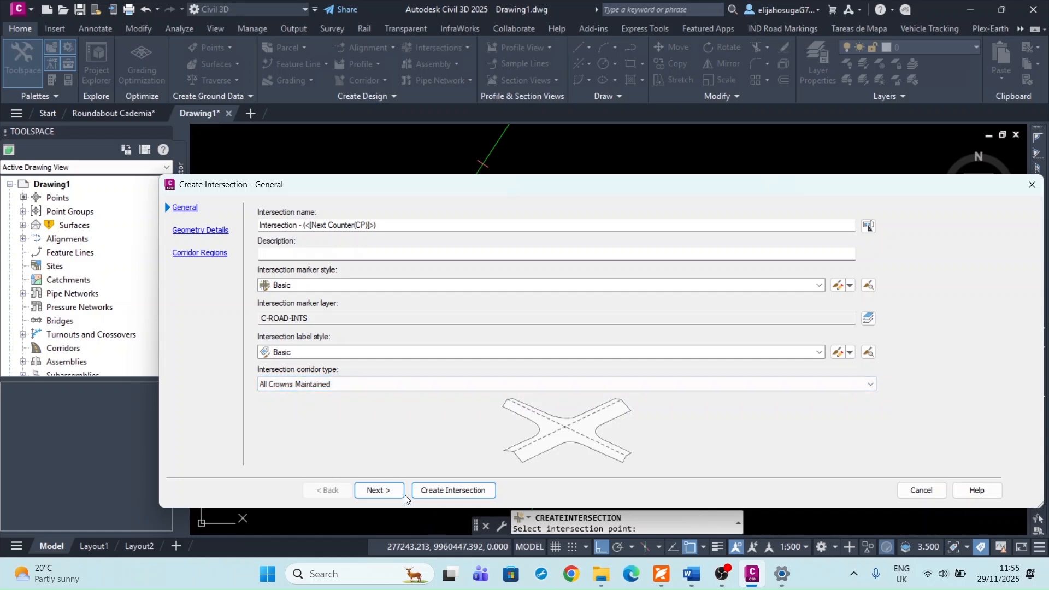
{"action": "left_click", "coordinate": [378, 490]}
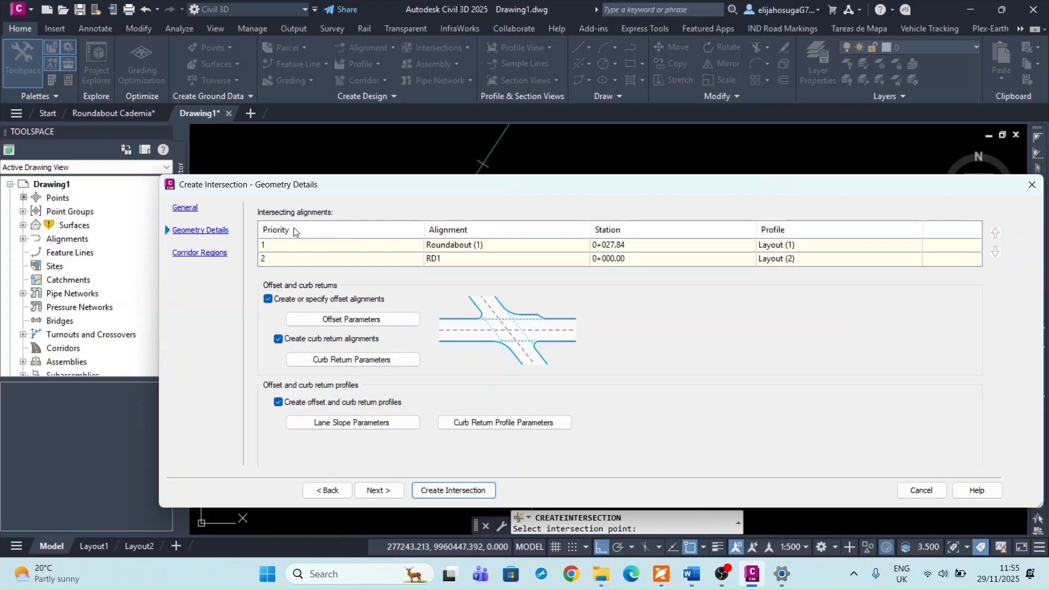
Set the left and right offset values of the primary road, Roundabout (1), to 5 m in the intersection offset parameters.
{"action": "mouse_move", "coordinate": [501, 189]}
{"action": "left_mouse_down"}
{"action": "mouse_move", "coordinate": [741, 465]}
{"action": "mouse_move", "coordinate": [634, 493]}
{"action": "mouse_move", "coordinate": [626, 342]}
{"action": "left_mouse_up"}
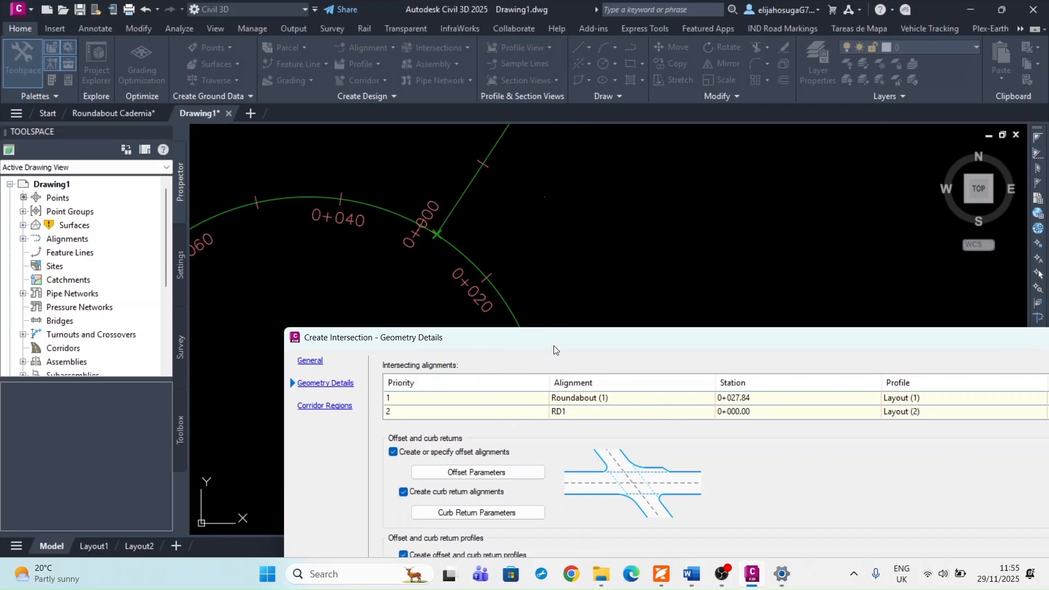
{"action": "left_click_drag", "start_coordinate": [551, 342], "coordinate": [489, 194]}
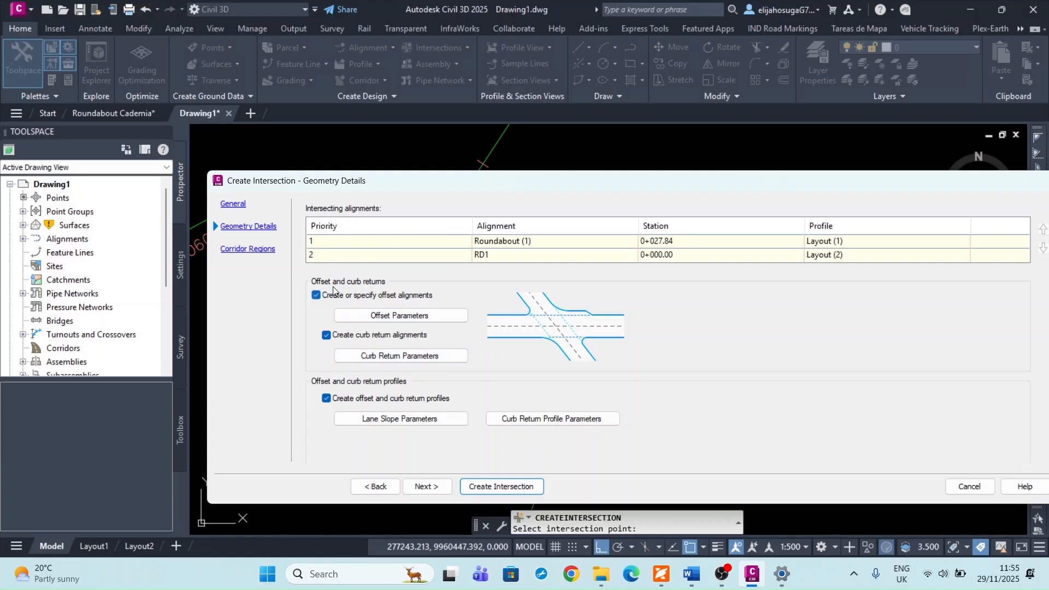
{"action": "left_click", "coordinate": [379, 316]}
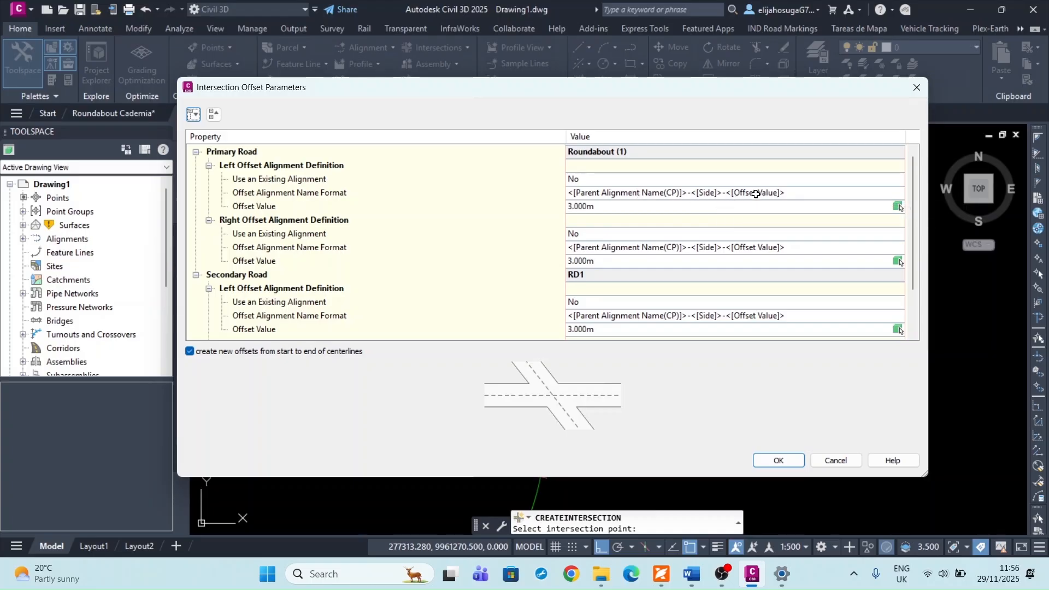
{"action": "left_click", "coordinate": [578, 209]}
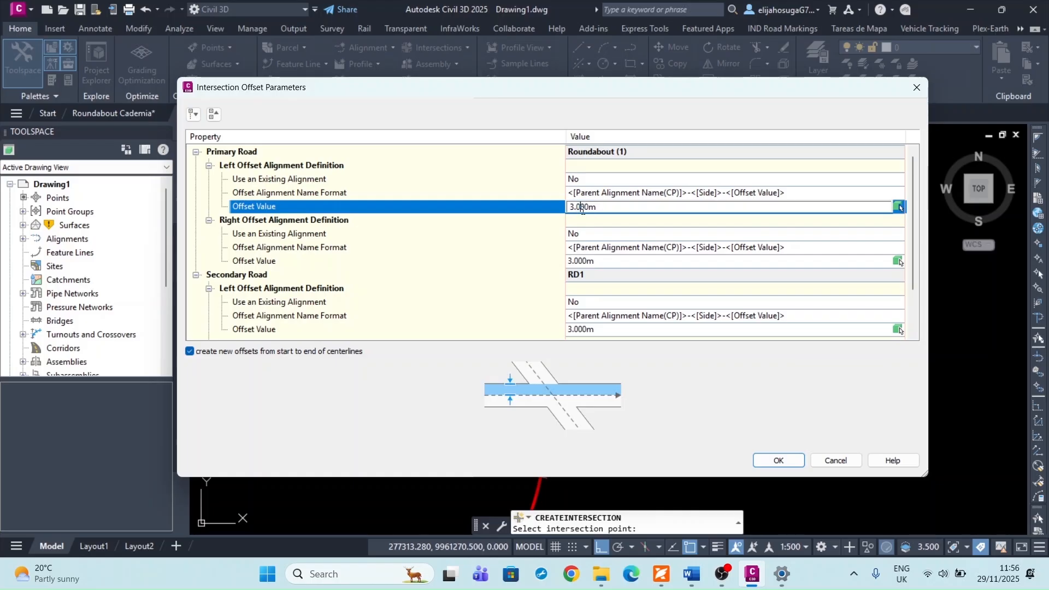
{"action": "left_click_drag", "start_coordinate": [607, 206], "coordinate": [564, 207]}
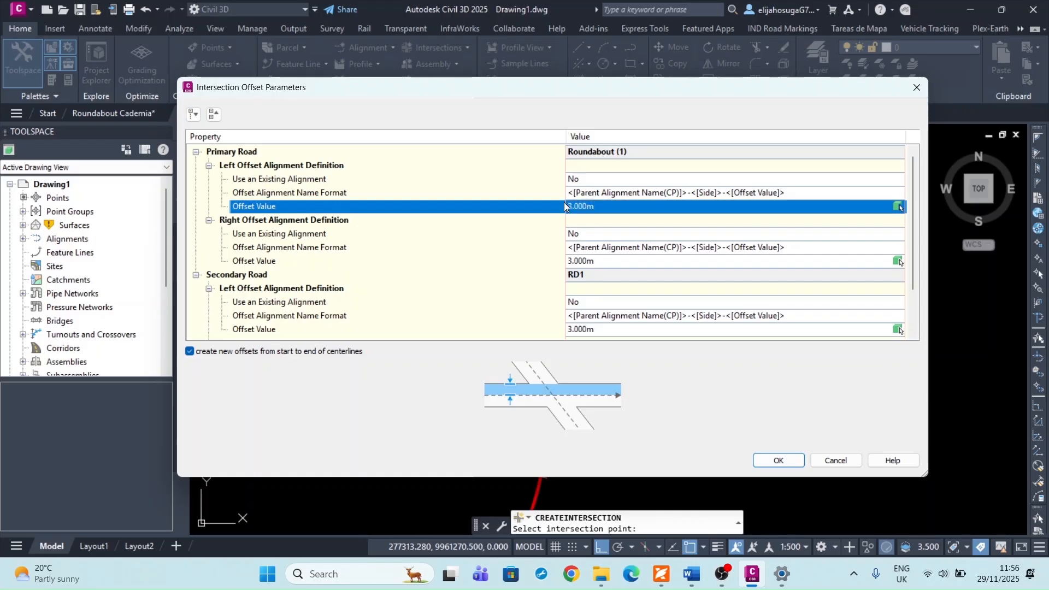
{"action": "left_click", "coordinate": [589, 205]}
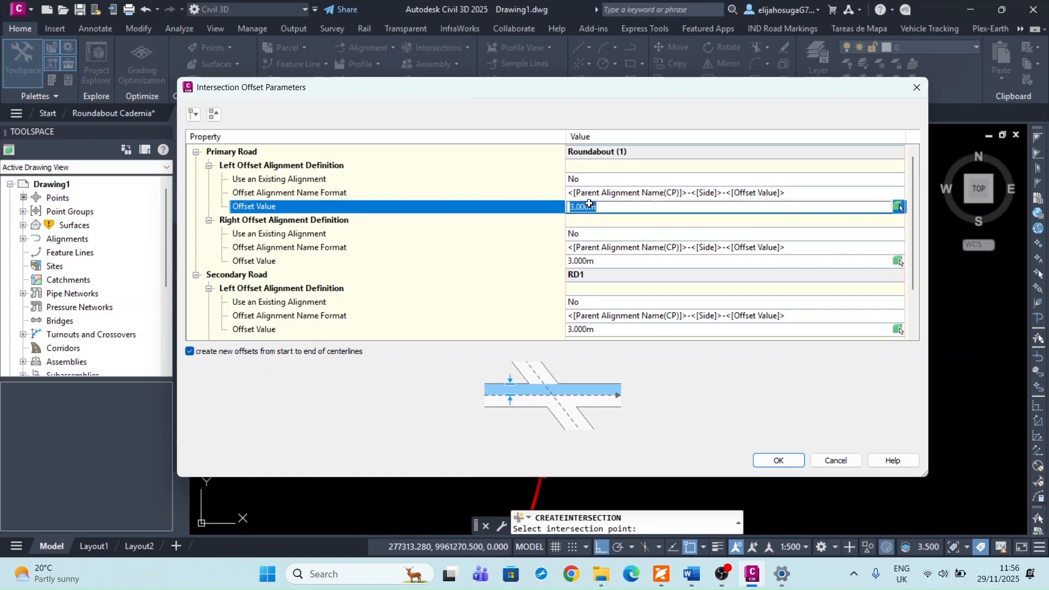
{"action": "type", "text": "5"}
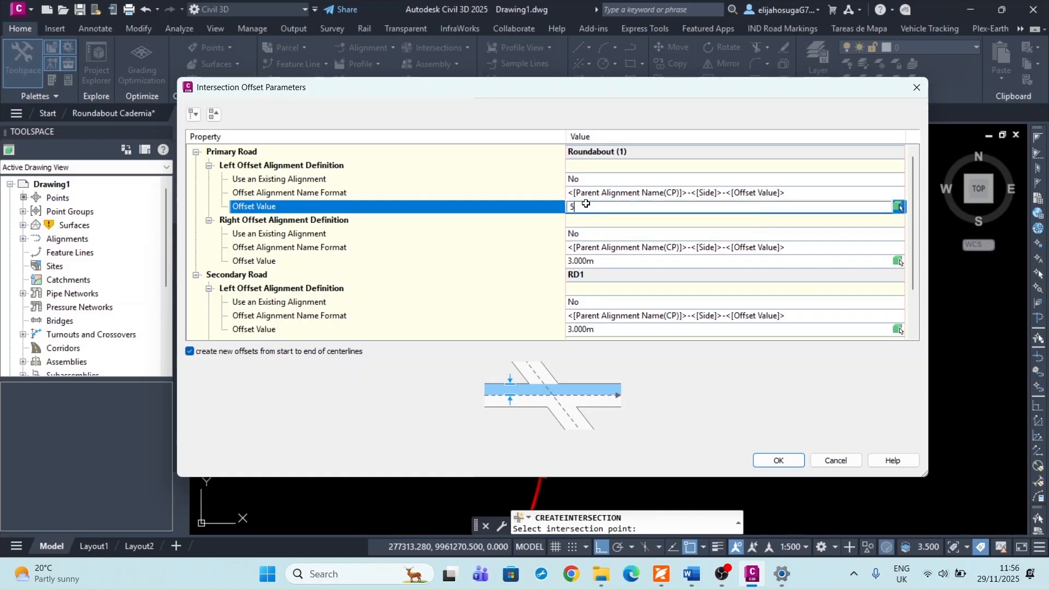
{"action": "left_click", "coordinate": [609, 262]}
{"action": "type", "text": "5"}
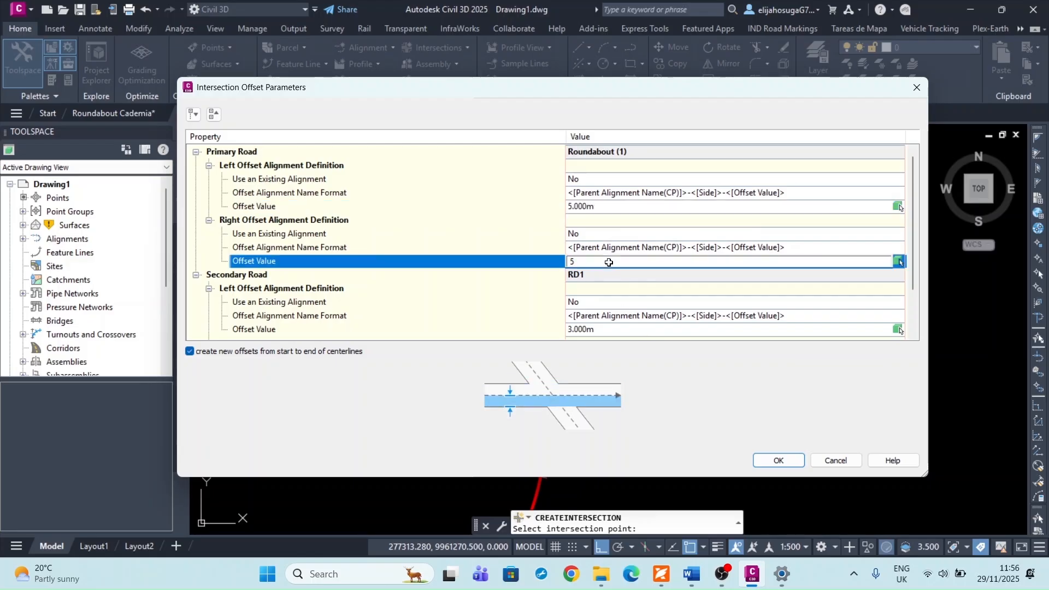
Set the left and right offset values of the secondary road, RD1, to 8 m and accept the intersection offset parameters.
{"action": "left_click", "coordinate": [601, 303]}
{"action": "left_click", "coordinate": [543, 260]}
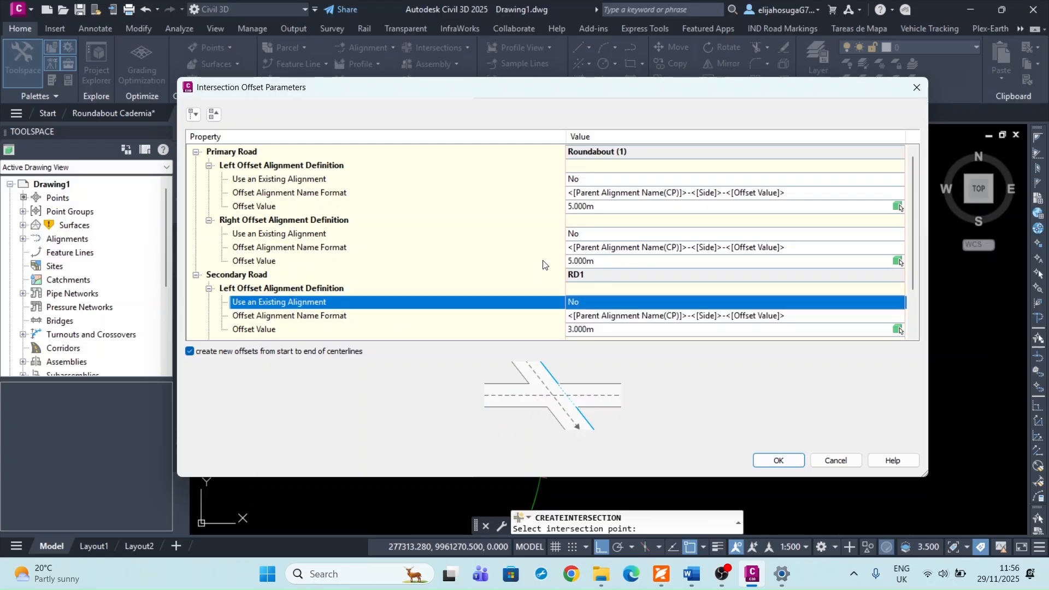
{"action": "scroll", "coordinate": [544, 260], "scroll_direction": "down", "scroll_amount": 1}
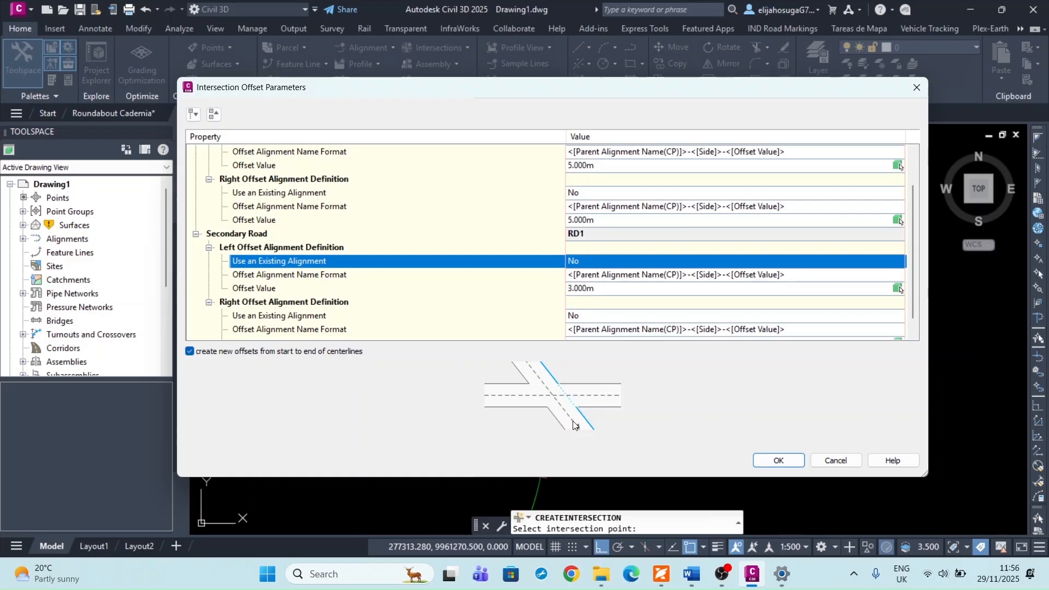
{"action": "left_click", "coordinate": [586, 292]}
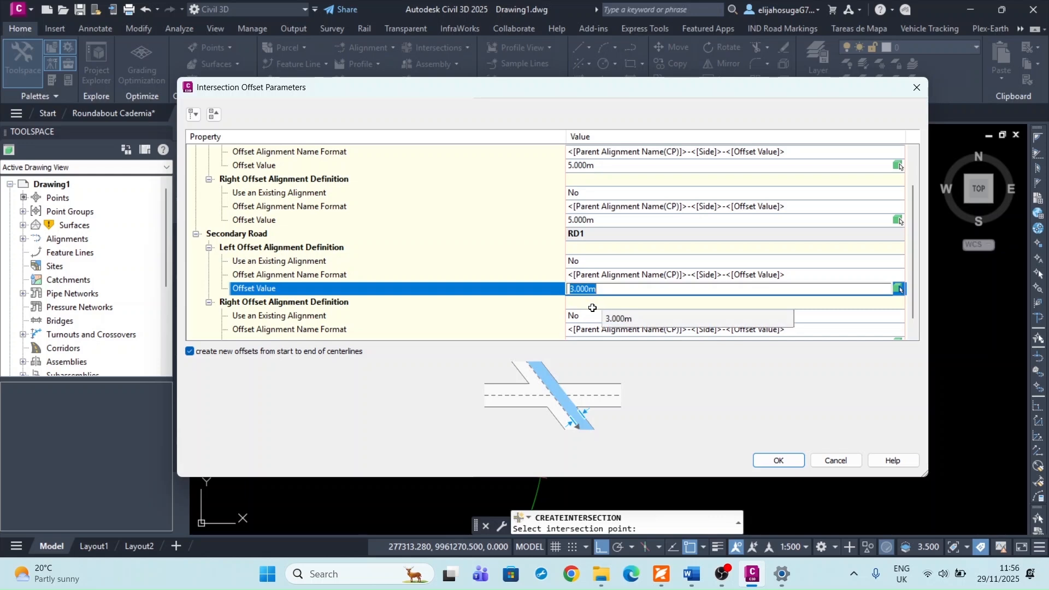
{"action": "type", "text": "8"}
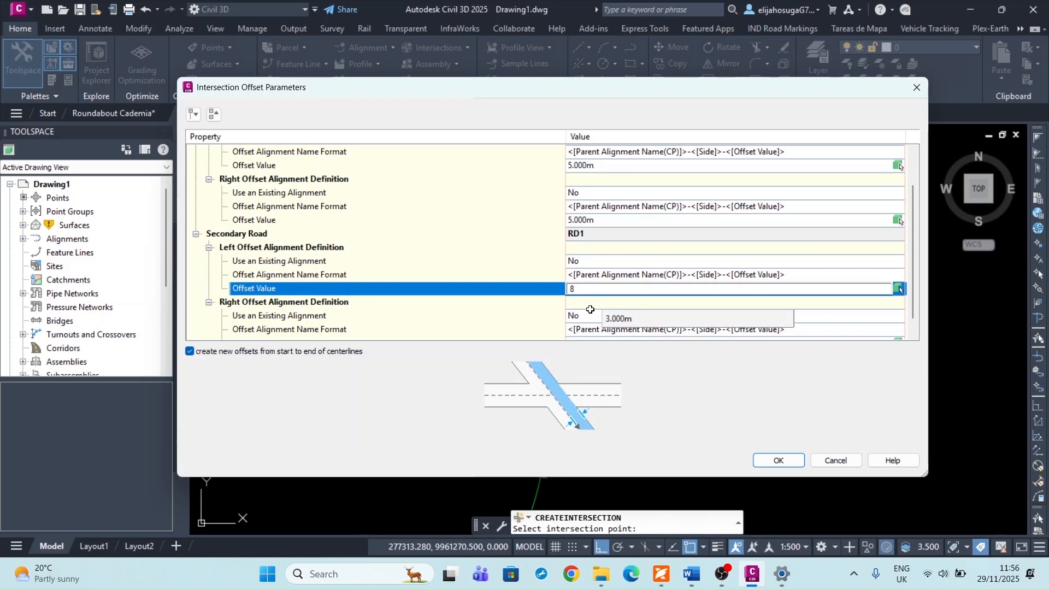
{"action": "key", "text": "Return"}
{"action": "left_click", "coordinate": [586, 327]}
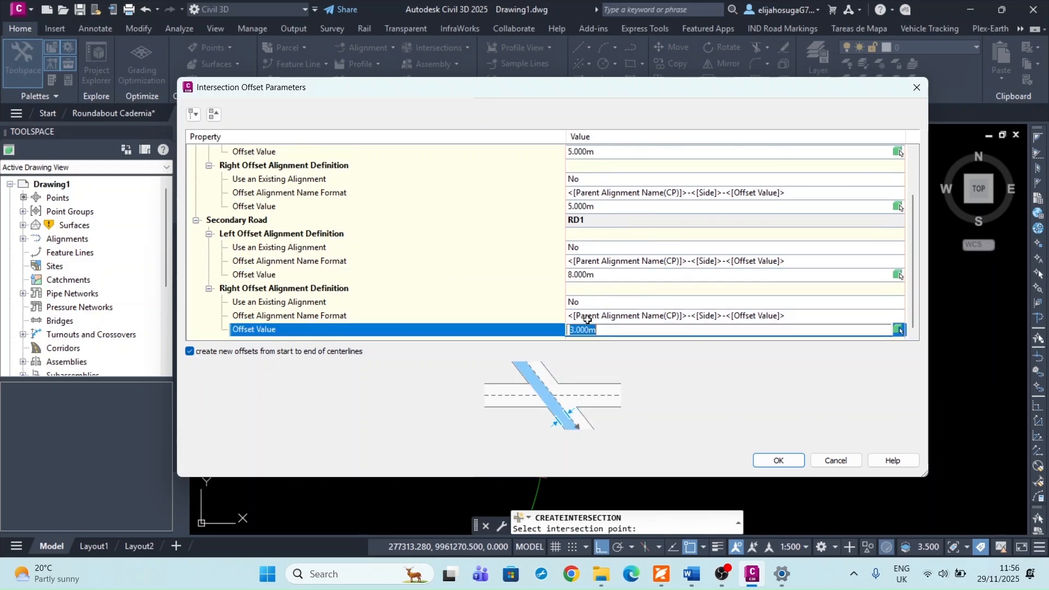
{"action": "type", "text": "8"}
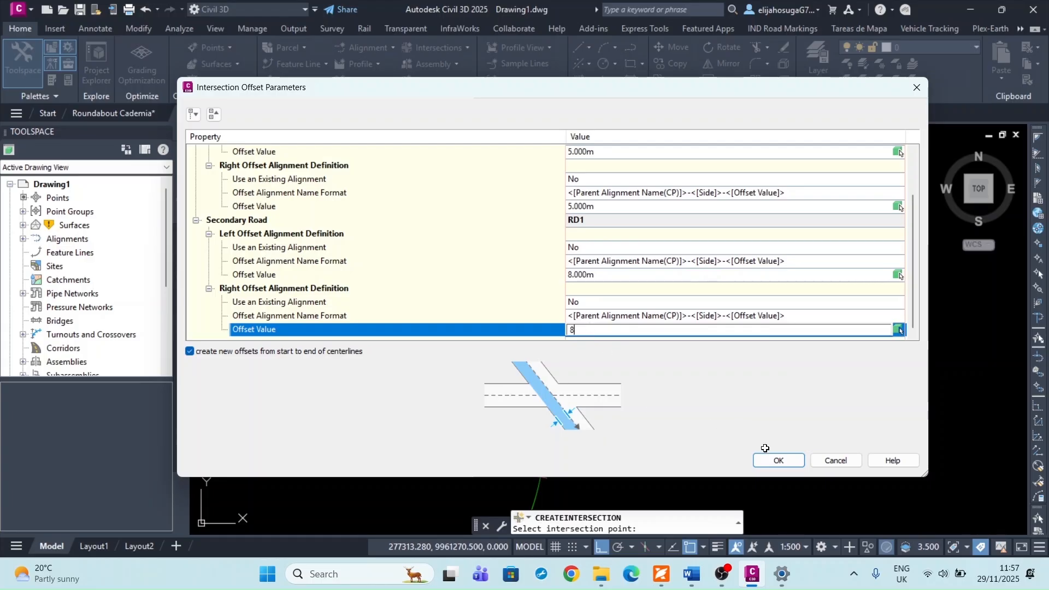
{"action": "key", "text": "Return"}
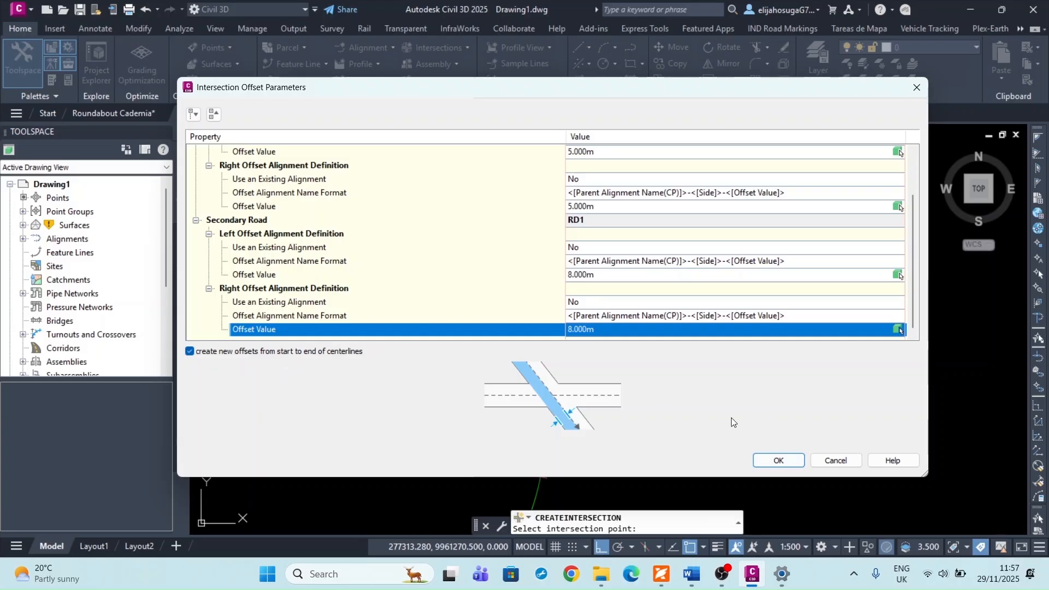
{"action": "left_click", "coordinate": [782, 457]}
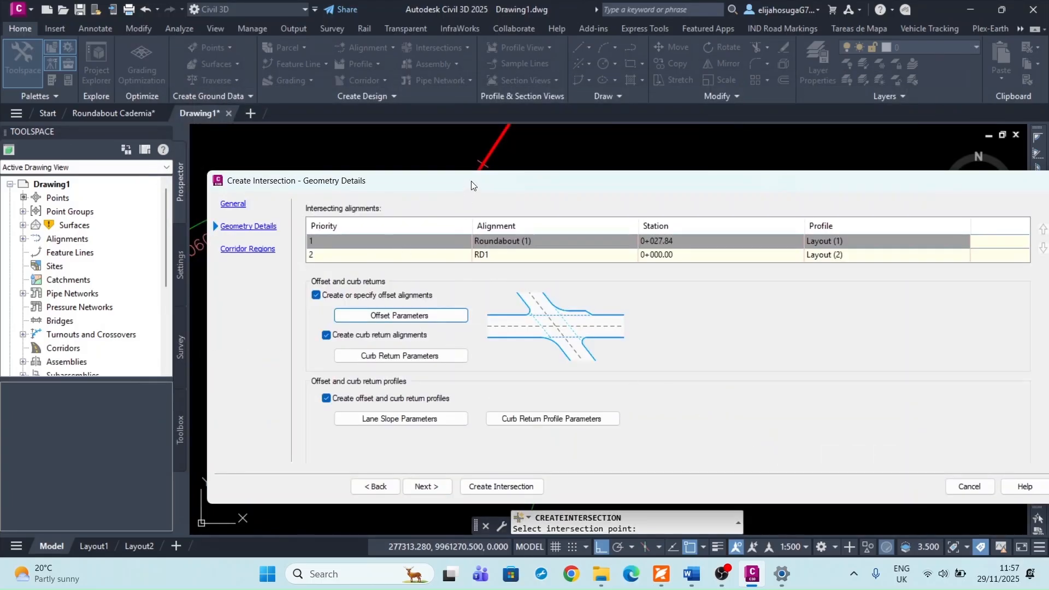
Review the curb return parameters of the NE and NW quadrants and accept them with the Circular Fillet type and 10 m radius.
{"action": "mouse_move", "coordinate": [471, 182]}
{"action": "left_mouse_down"}
{"action": "mouse_move", "coordinate": [505, 359]}
{"action": "mouse_move", "coordinate": [484, 171]}
{"action": "left_mouse_up"}
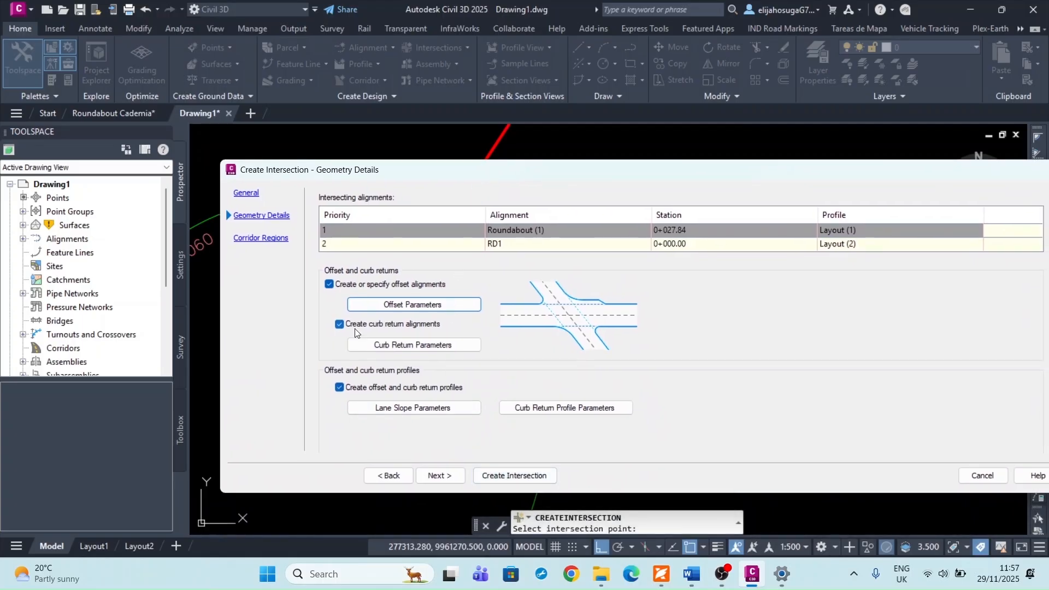
{"action": "left_click", "coordinate": [392, 345]}
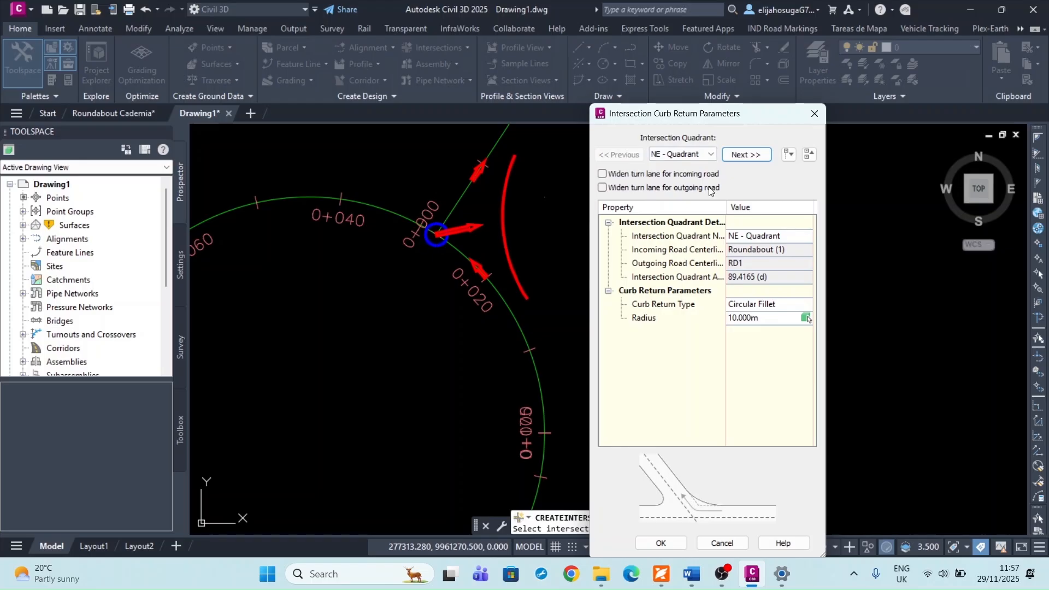
{"action": "left_click", "coordinate": [753, 154]}
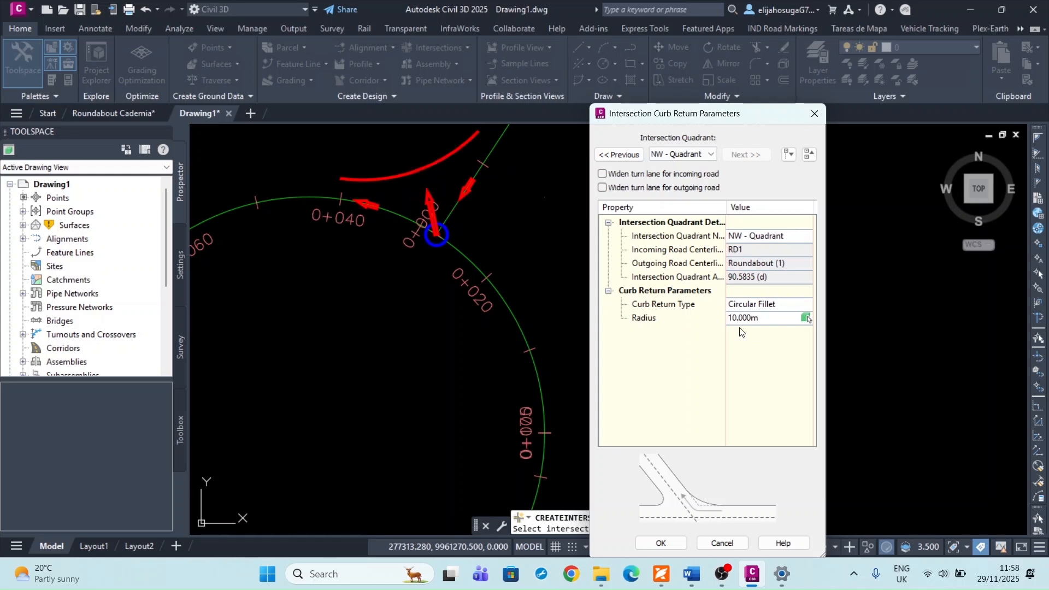
{"action": "left_click", "coordinate": [770, 308]}
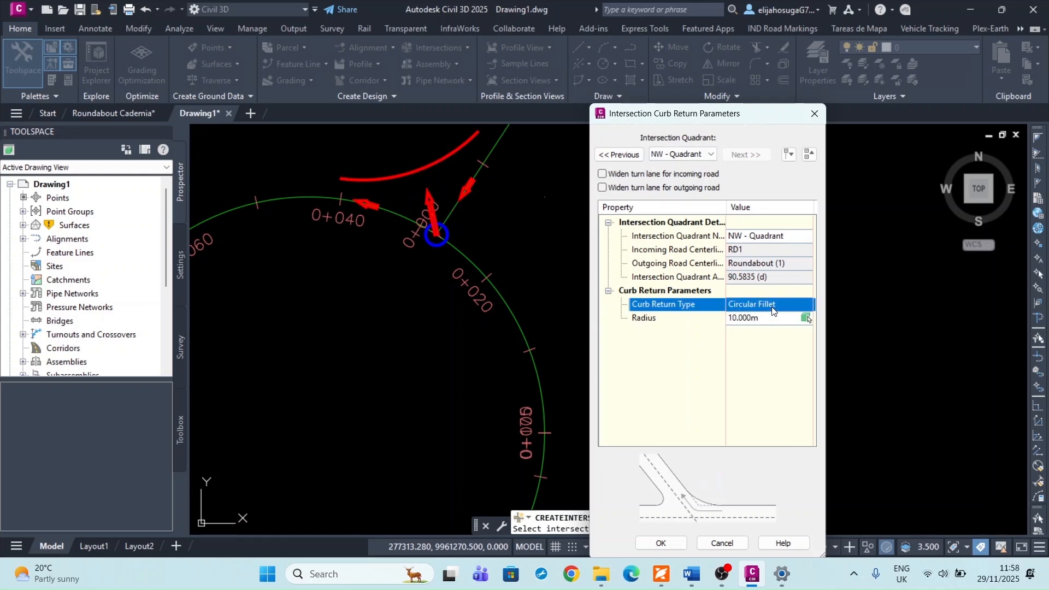
{"action": "left_click", "coordinate": [771, 309]}
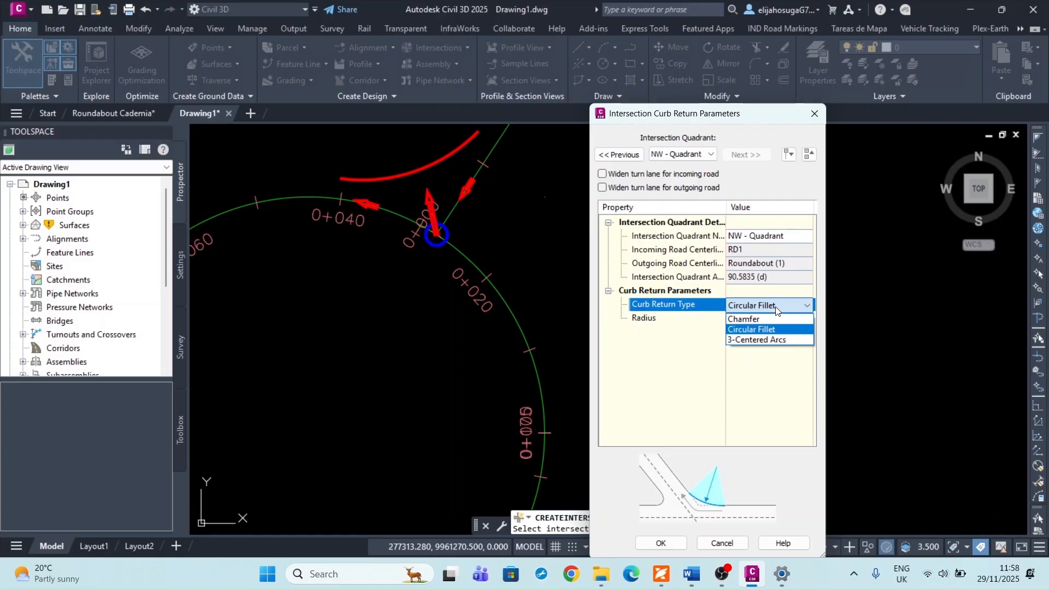
{"action": "left_click", "coordinate": [776, 309]}
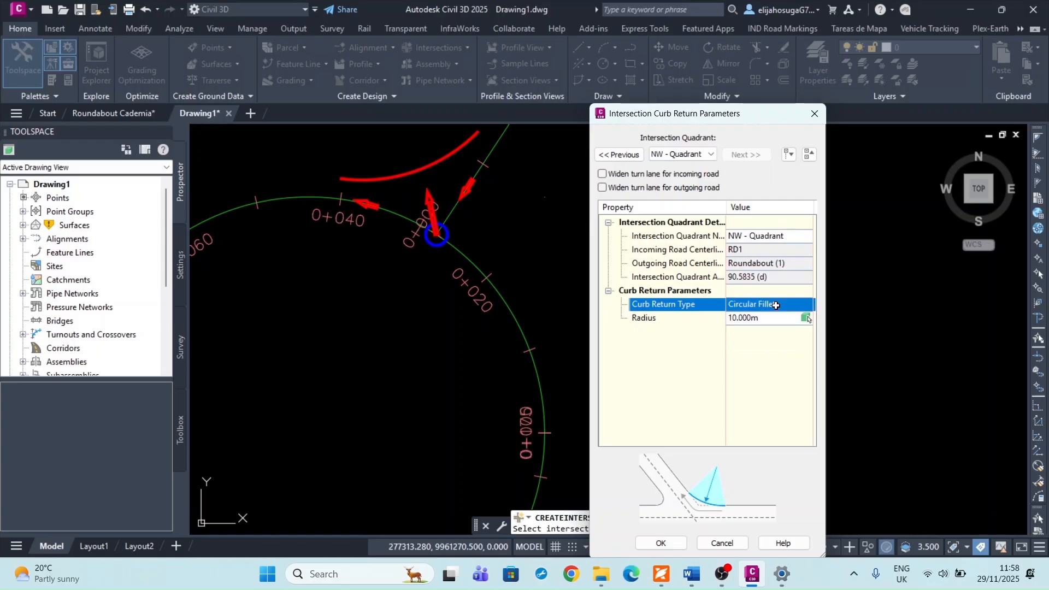
{"action": "left_click", "coordinate": [749, 318]}
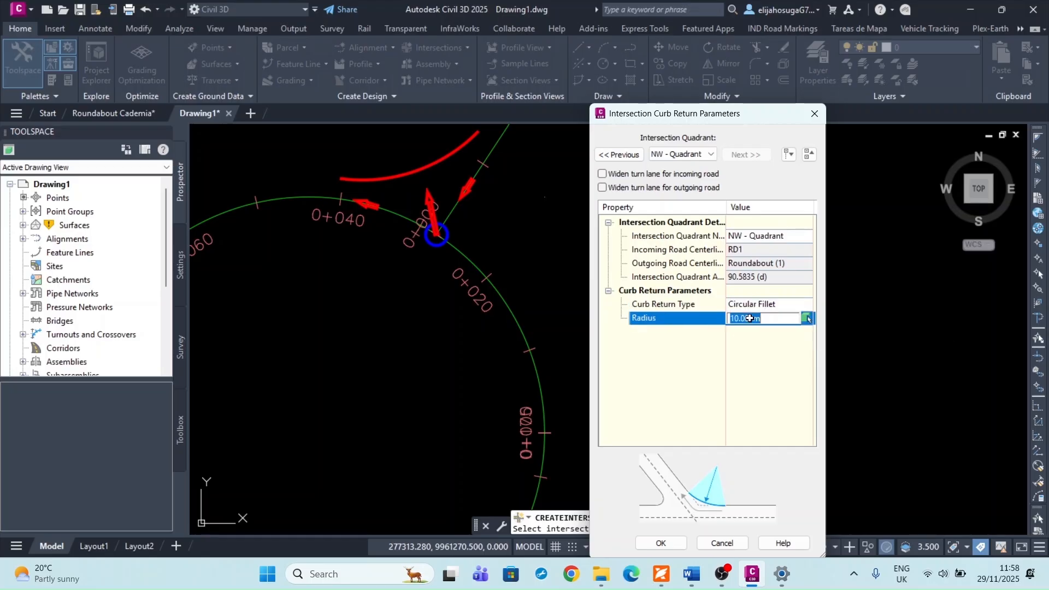
{"action": "left_click", "coordinate": [750, 361]}
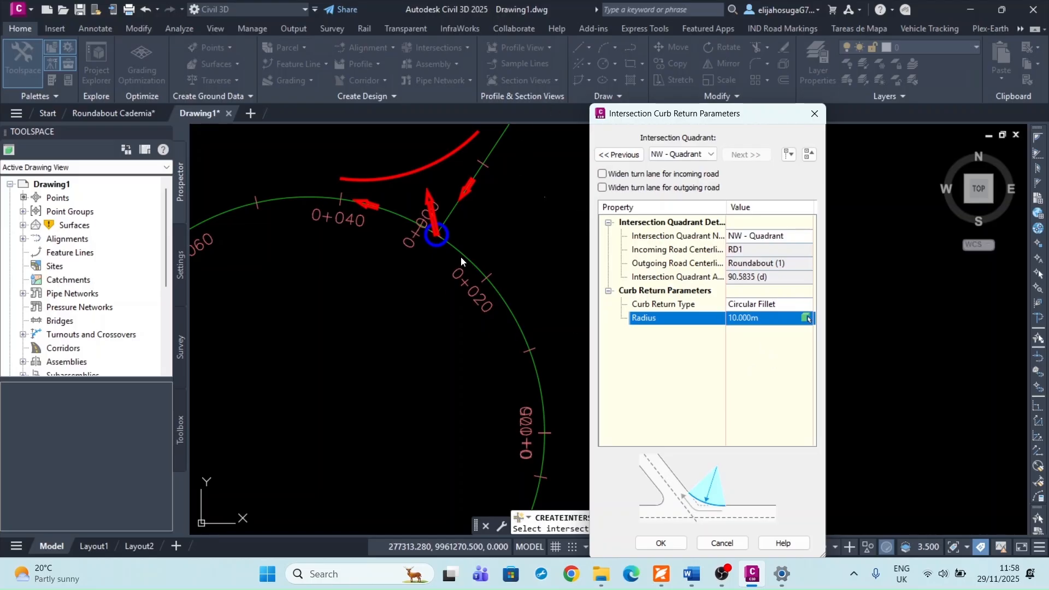
{"action": "left_click", "coordinate": [669, 542]}
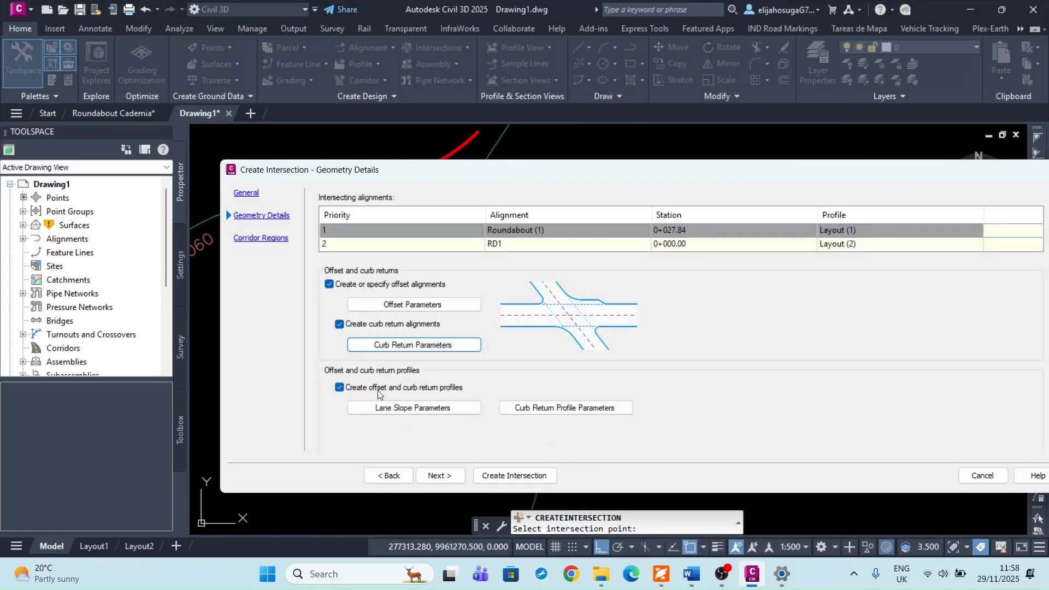
Set the primary road's left edge cross fall from centerline to 2% and accept the intersection lane slope parameters.
{"action": "left_click", "coordinate": [404, 411]}
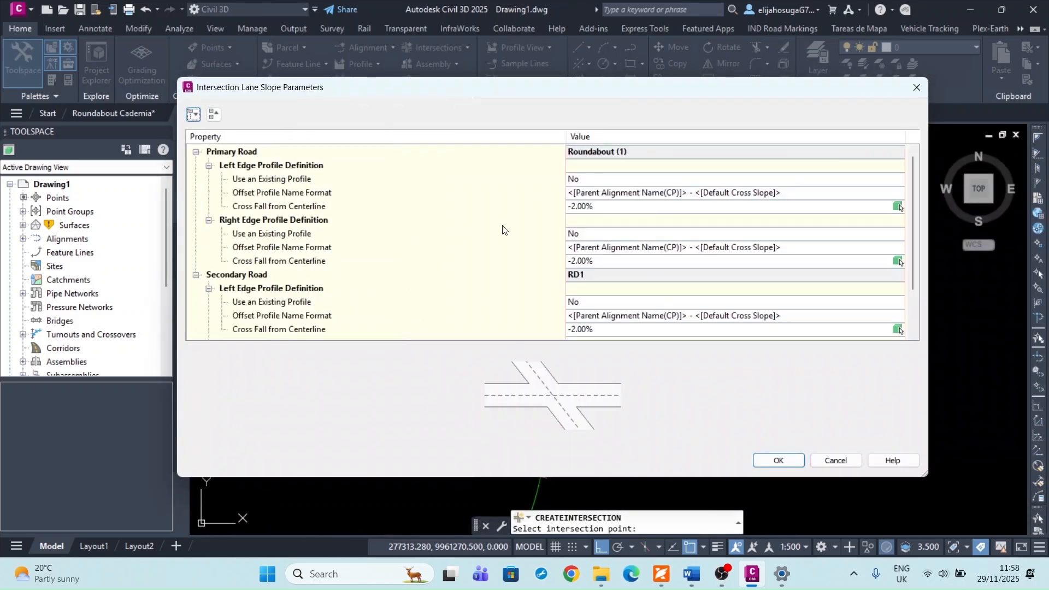
{"action": "left_click", "coordinate": [573, 208]}
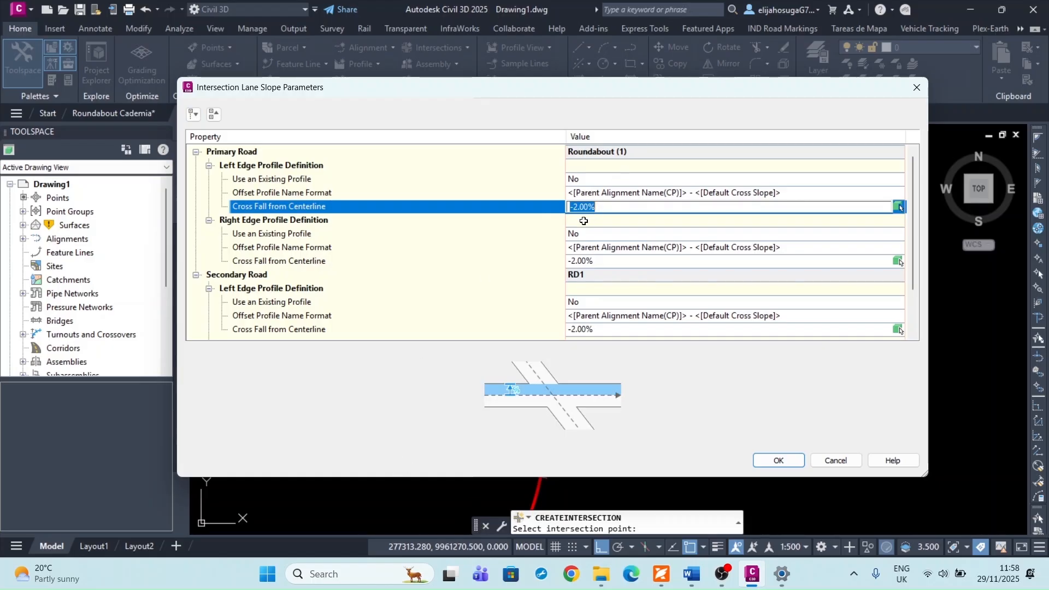
{"action": "type", "text": "2"}
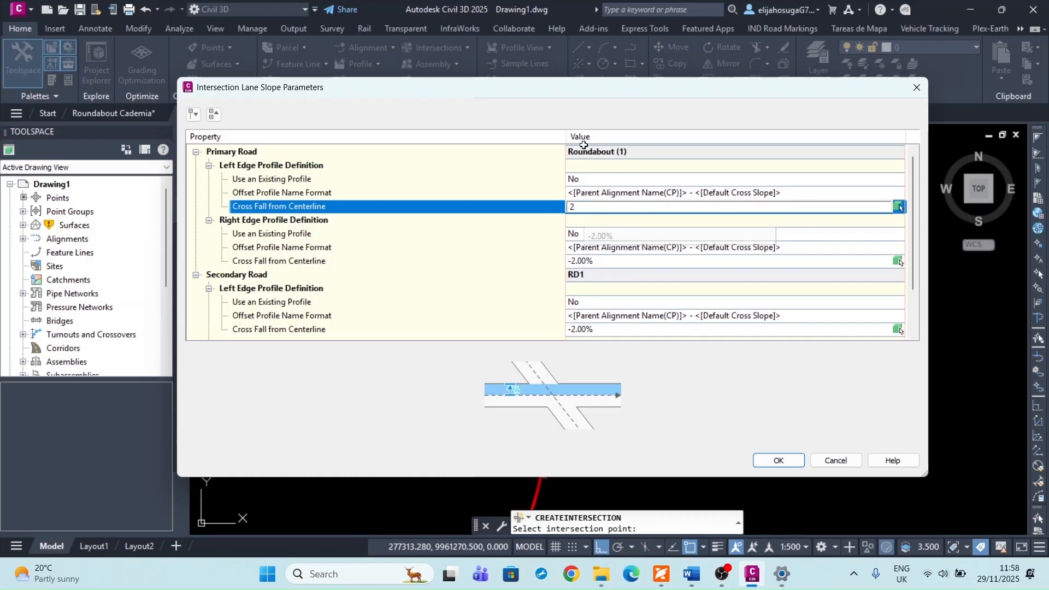
{"action": "left_click", "coordinate": [619, 264]}
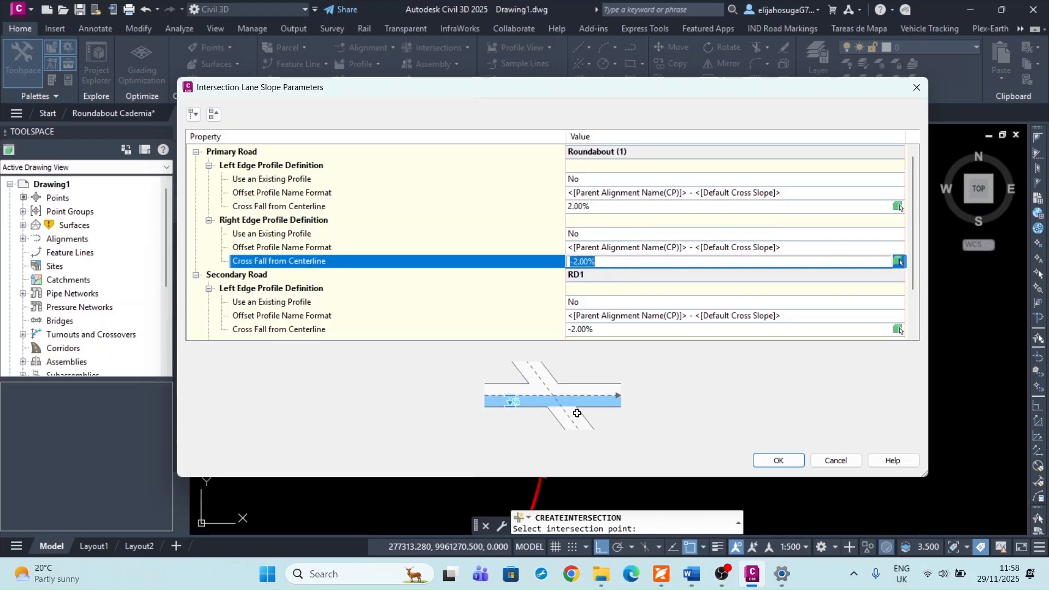
{"action": "scroll", "coordinate": [600, 309], "scroll_direction": "down", "scroll_amount": 1}
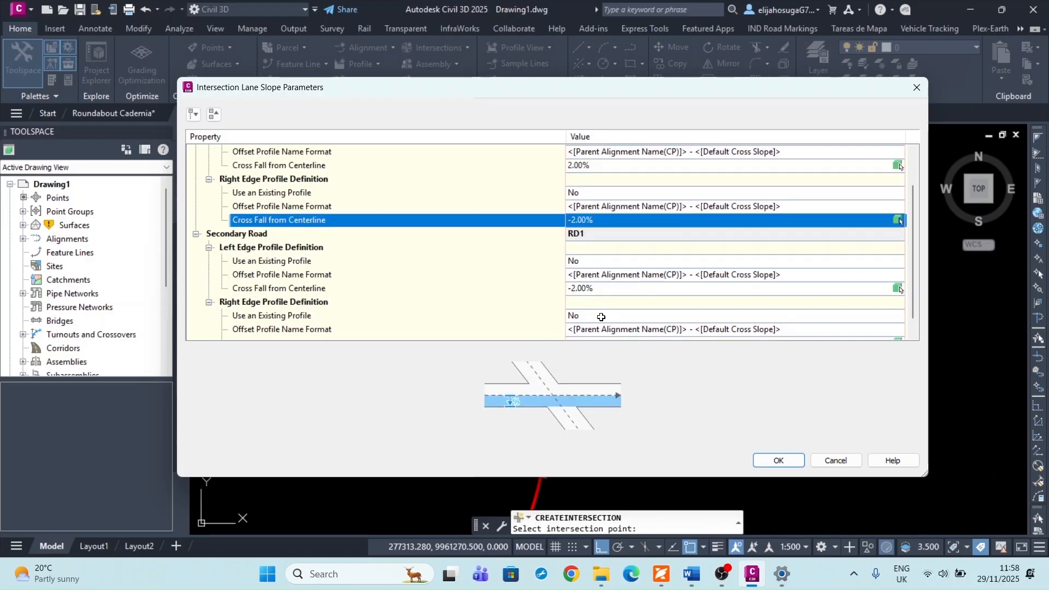
{"action": "scroll", "coordinate": [602, 314], "scroll_direction": "down", "scroll_amount": 1}
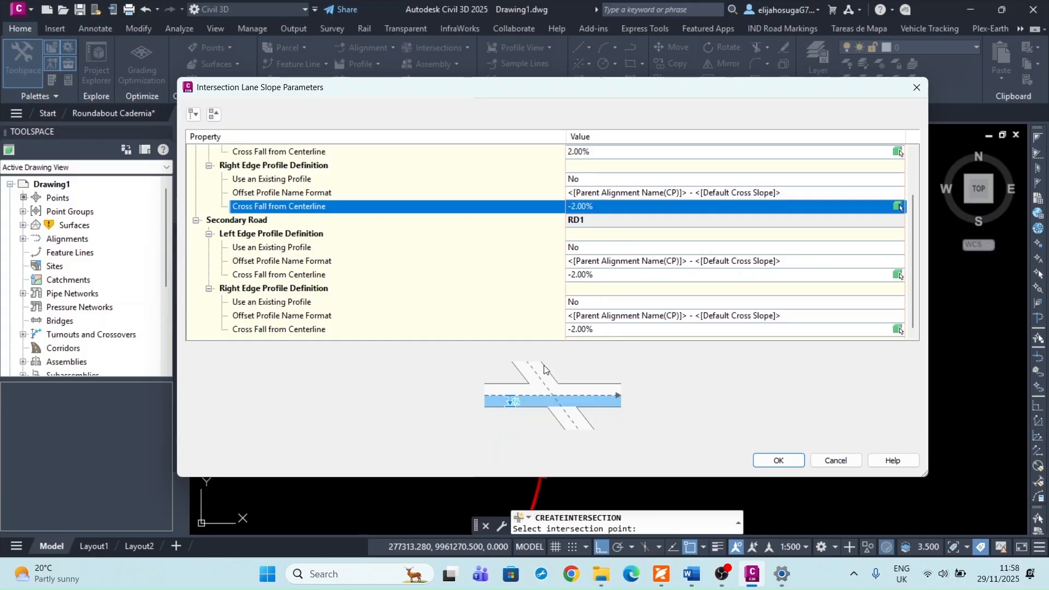
{"action": "left_click", "coordinate": [595, 276]}
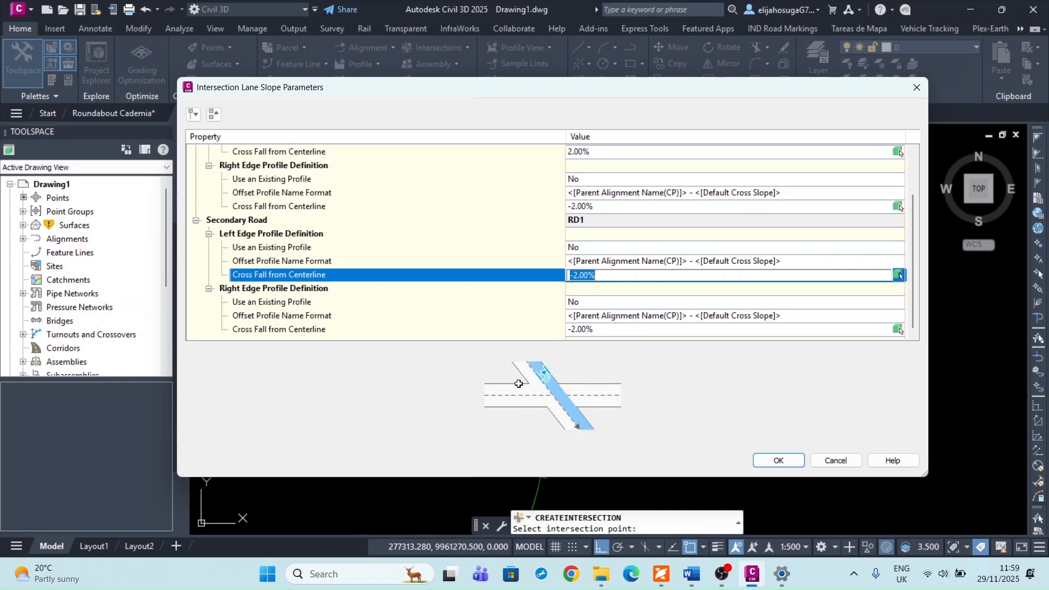
{"action": "scroll", "coordinate": [587, 196], "scroll_direction": "up", "scroll_amount": 2}
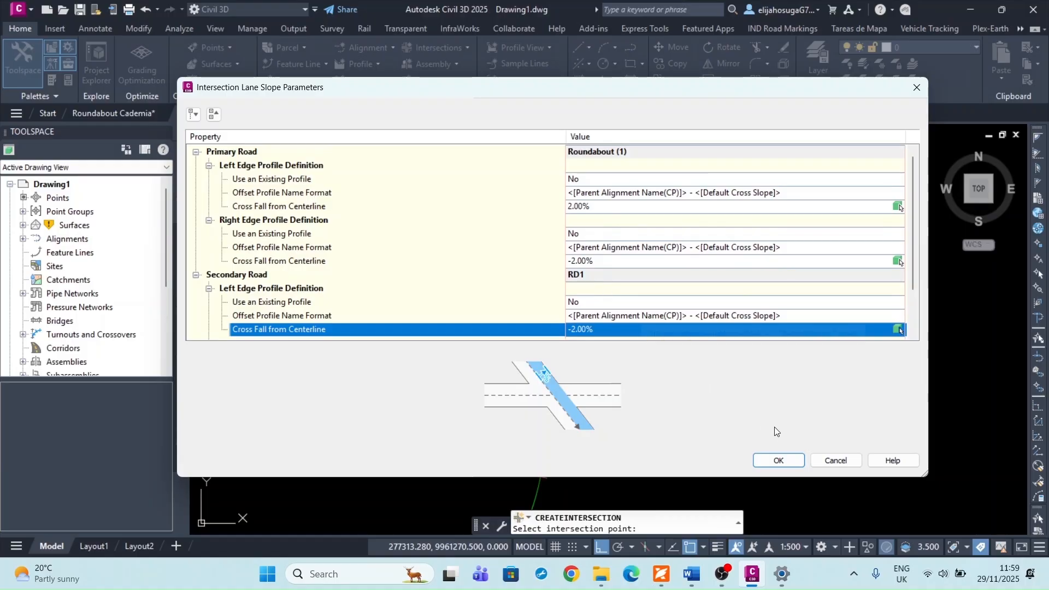
{"action": "left_click", "coordinate": [773, 458]}
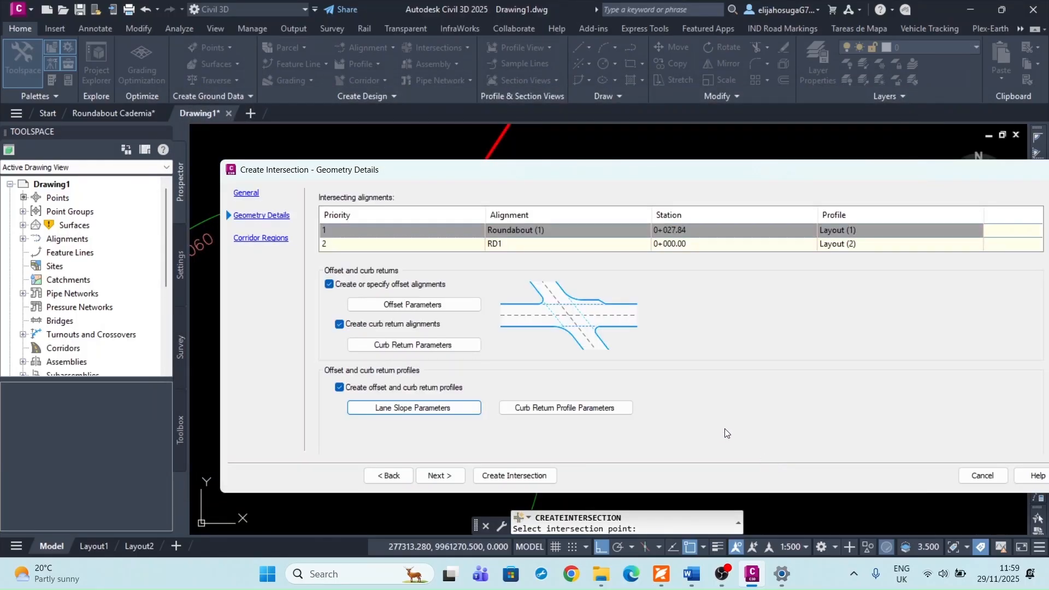
Set the NE quadrant's curb return profile to No extension along both the incoming and outgoing lanes, and accept the parameters.
{"action": "left_click", "coordinate": [552, 408]}
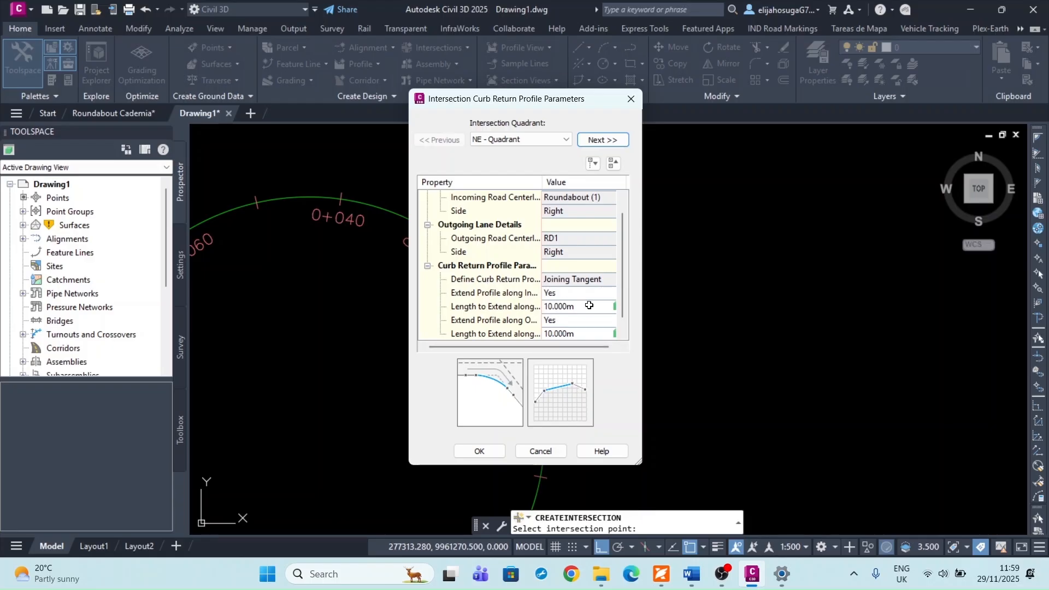
{"action": "left_click_drag", "start_coordinate": [638, 463], "coordinate": [715, 486]}
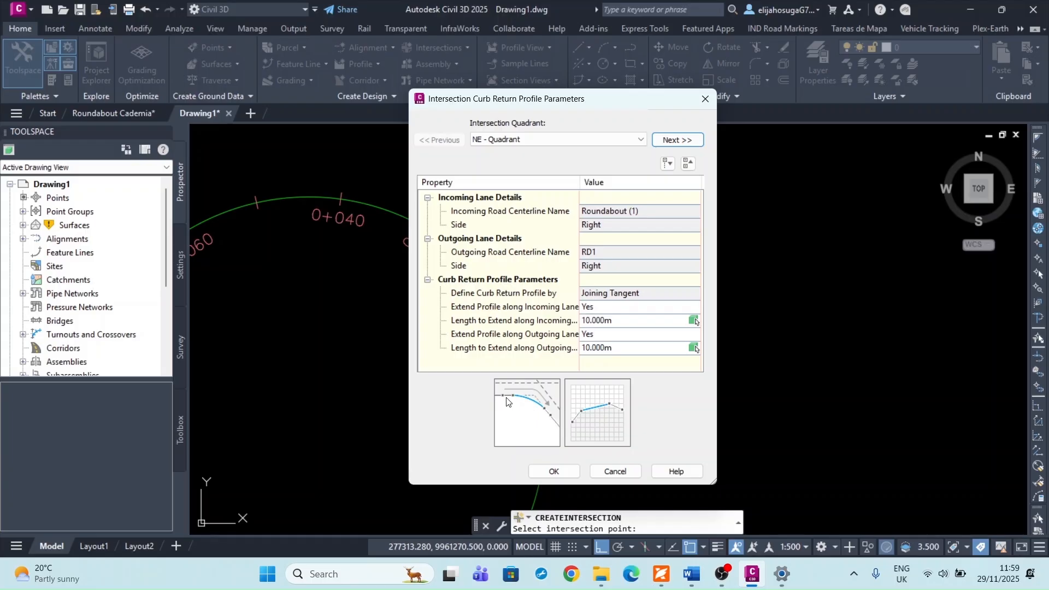
{"action": "left_click", "coordinate": [612, 311]}
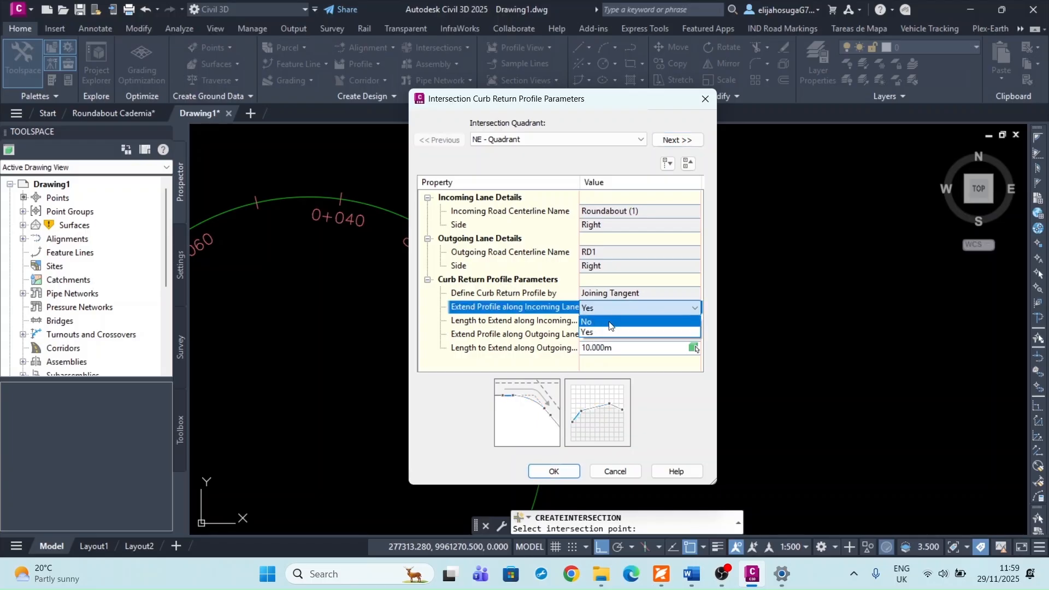
{"action": "left_click", "coordinate": [605, 332]}
{"action": "left_click", "coordinate": [605, 337]}
{"action": "left_click", "coordinate": [606, 337]}
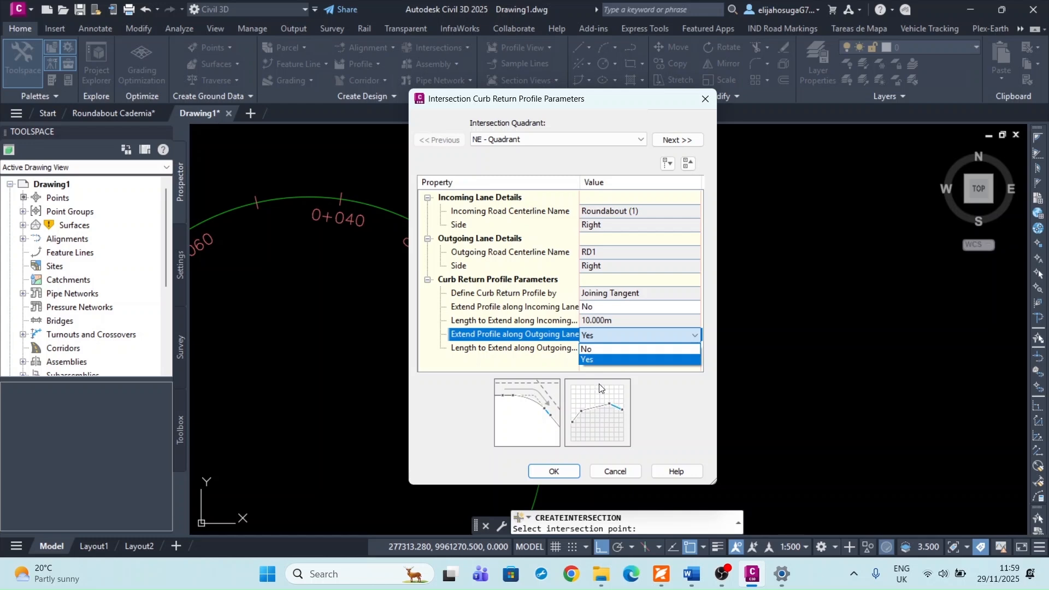
{"action": "left_click", "coordinate": [590, 350]}
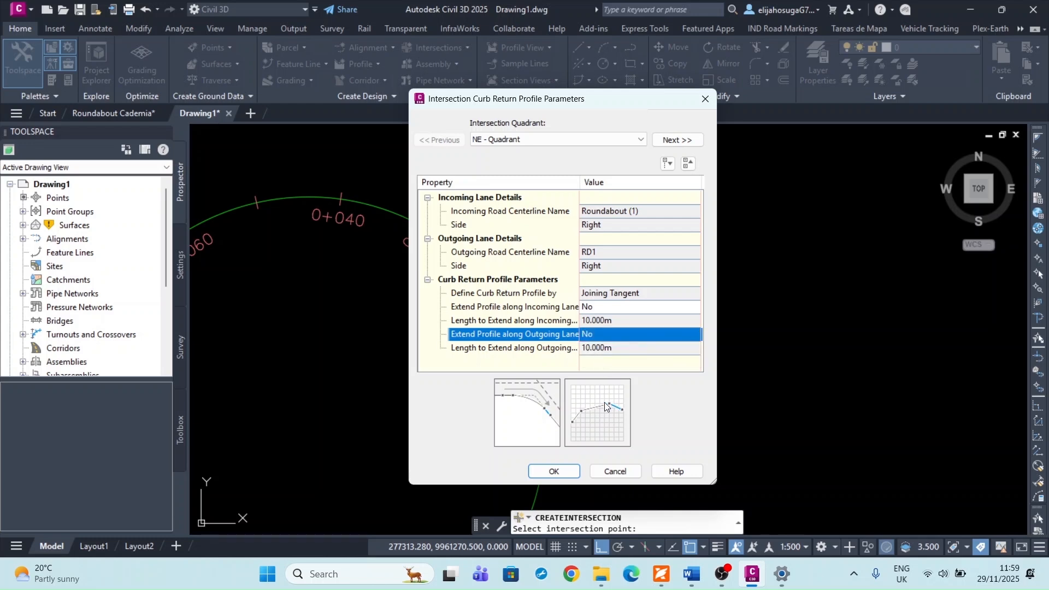
{"action": "left_click", "coordinate": [605, 279]}
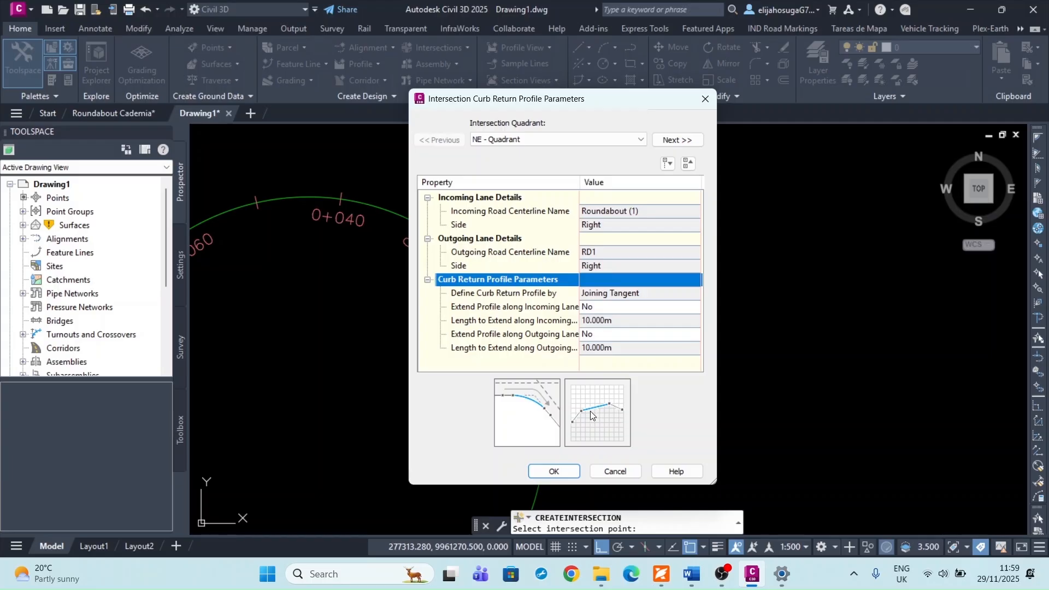
{"action": "left_click", "coordinate": [569, 470]}
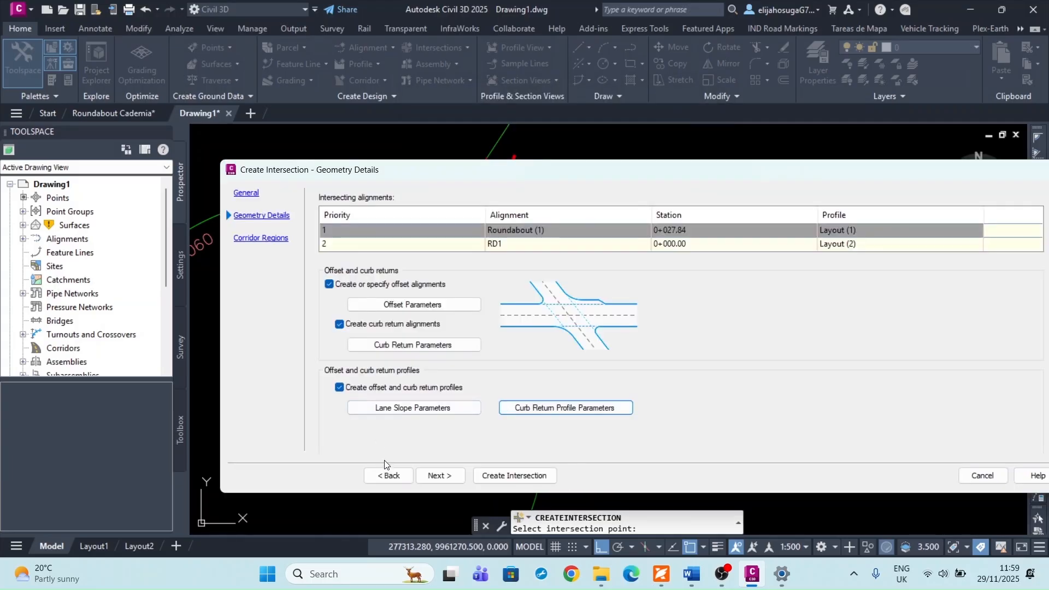
Proceed to the corridor regions settings and examine the assemblies assigned to each primary road, secondary road and curb return section type.
{"action": "left_click", "coordinate": [437, 474]}
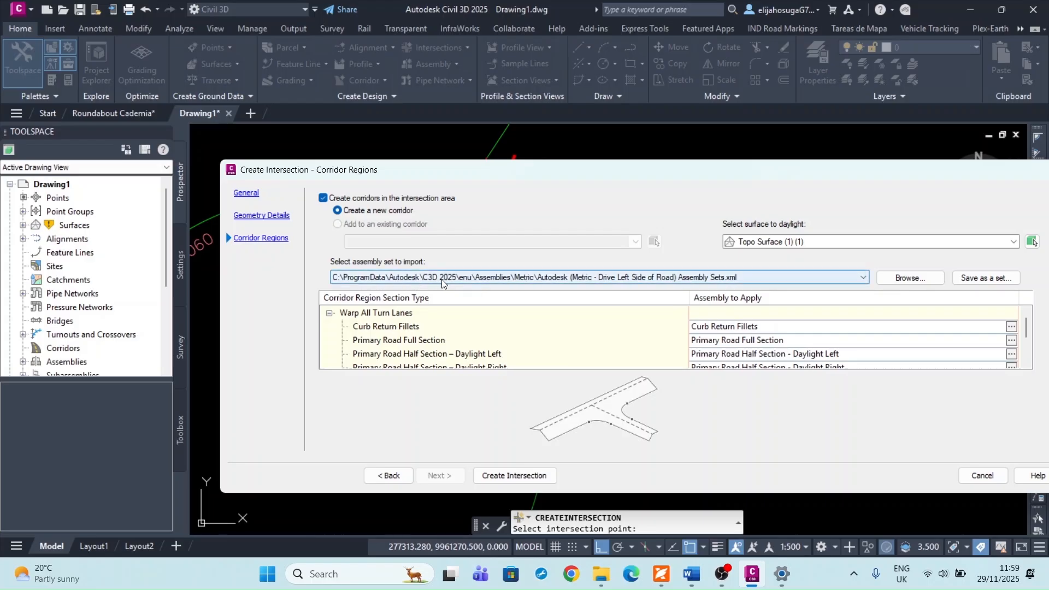
{"action": "scroll", "coordinate": [770, 333], "scroll_direction": "down", "scroll_amount": 2}
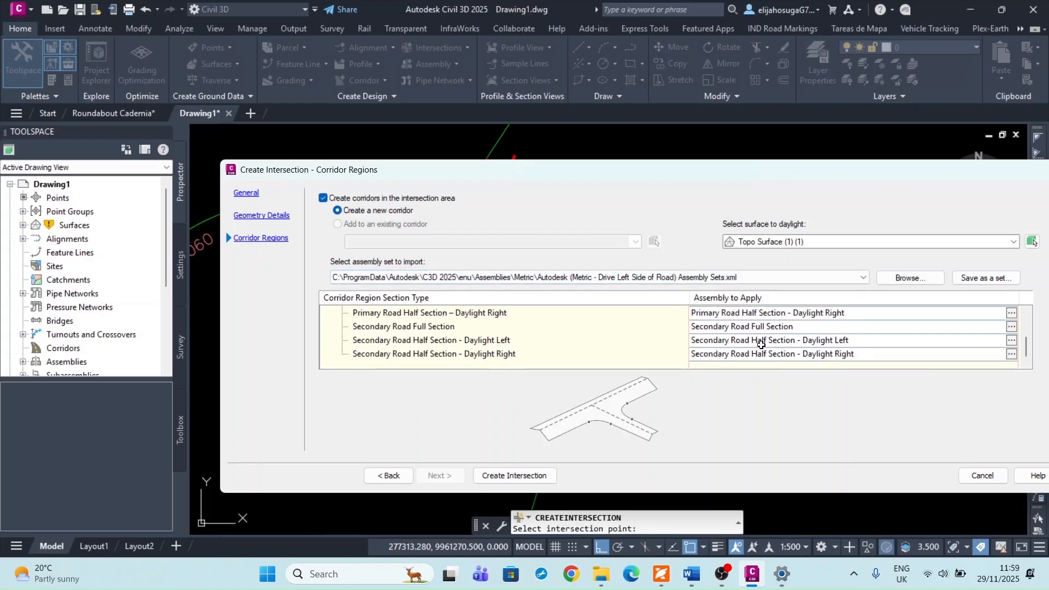
{"action": "scroll", "coordinate": [388, 358], "scroll_direction": "up", "scroll_amount": 2}
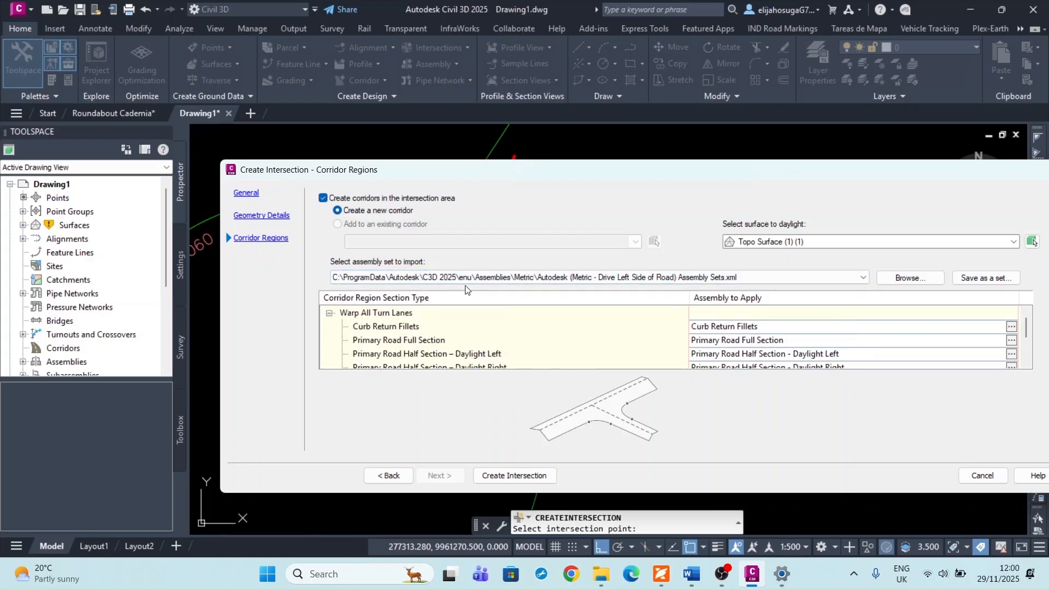
{"action": "scroll", "coordinate": [598, 339], "scroll_direction": "down", "scroll_amount": 2}
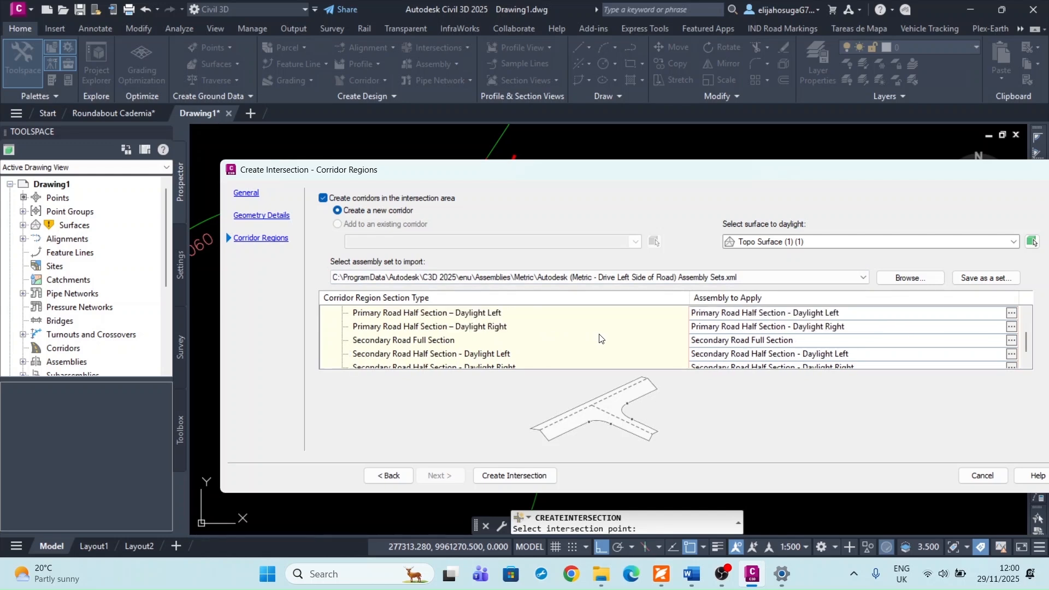
{"action": "scroll", "coordinate": [725, 341], "scroll_direction": "up", "scroll_amount": 2}
{"action": "scroll", "coordinate": [725, 341], "scroll_direction": "down", "scroll_amount": 2}
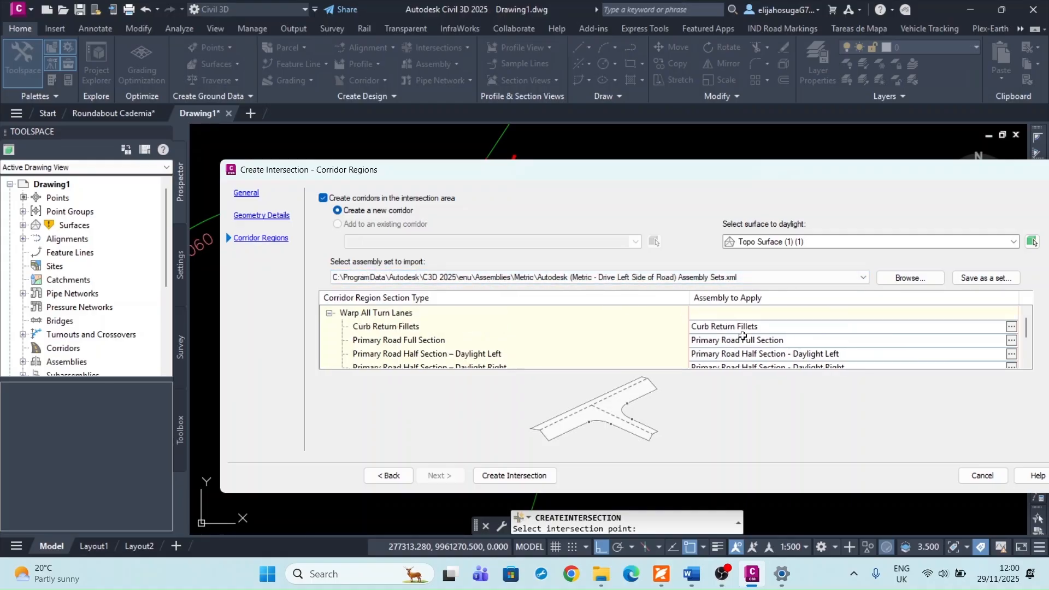
{"action": "scroll", "coordinate": [743, 333], "scroll_direction": "up", "scroll_amount": 2}
{"action": "scroll", "coordinate": [746, 336], "scroll_direction": "down", "scroll_amount": 1}
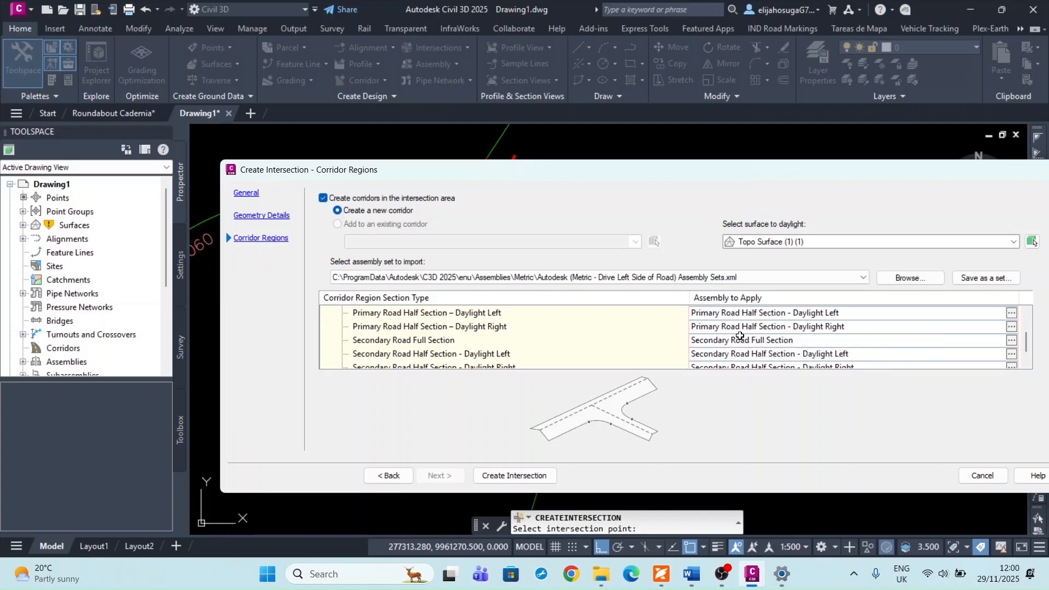
{"action": "scroll", "coordinate": [738, 335], "scroll_direction": "up", "scroll_amount": 1}
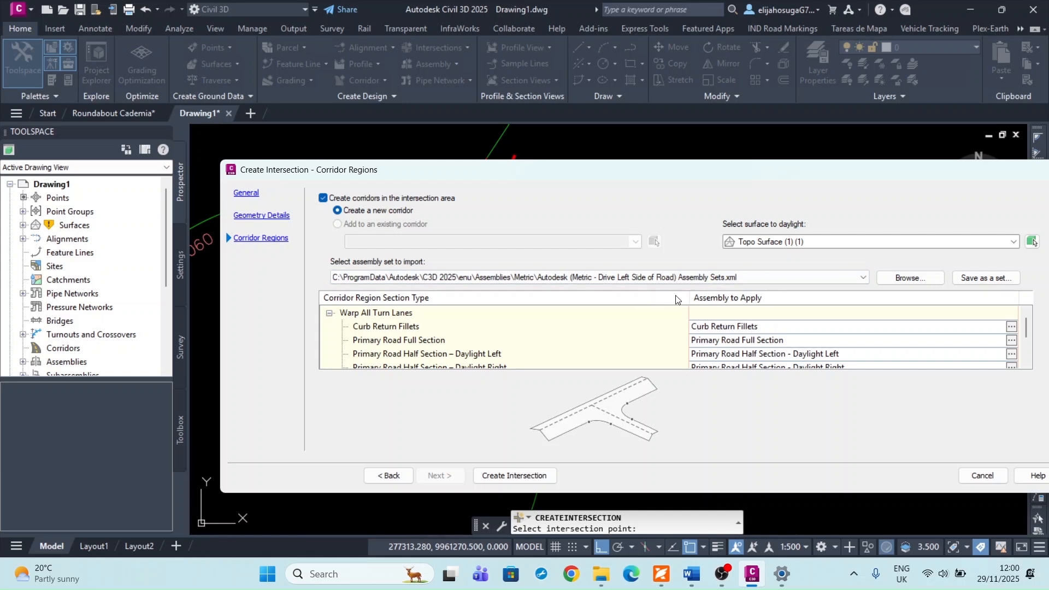
{"action": "scroll", "coordinate": [728, 356], "scroll_direction": "down", "scroll_amount": 1}
{"action": "scroll", "coordinate": [729, 356], "scroll_direction": "down", "scroll_amount": 1}
{"action": "scroll", "coordinate": [729, 354], "scroll_direction": "up", "scroll_amount": 1}
{"action": "scroll", "coordinate": [731, 351], "scroll_direction": "down", "scroll_amount": 2}
{"action": "scroll", "coordinate": [733, 350], "scroll_direction": "up", "scroll_amount": 1}
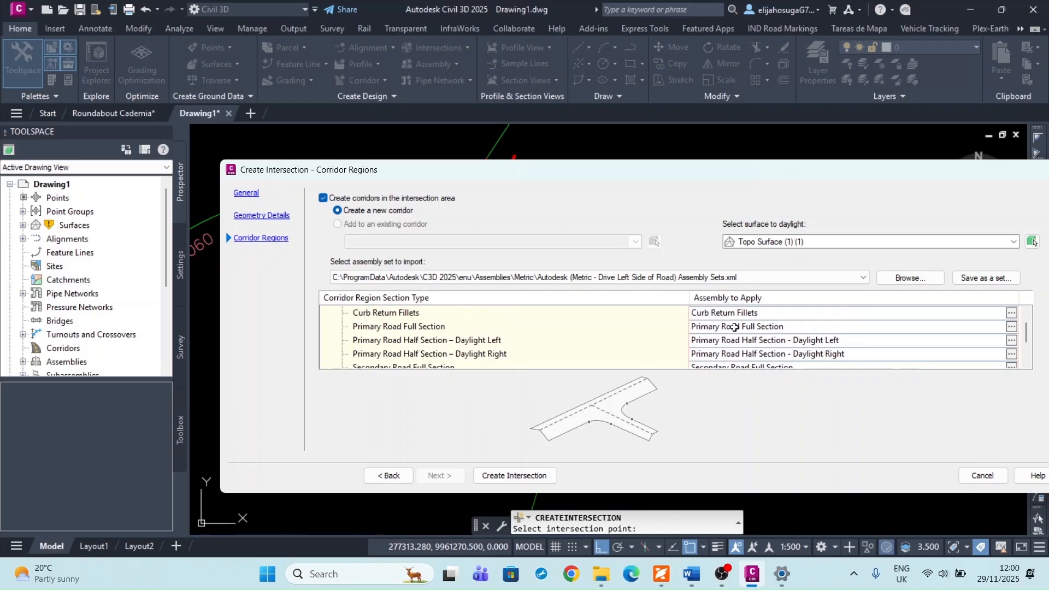
{"action": "scroll", "coordinate": [735, 333], "scroll_direction": "up", "scroll_amount": 1}
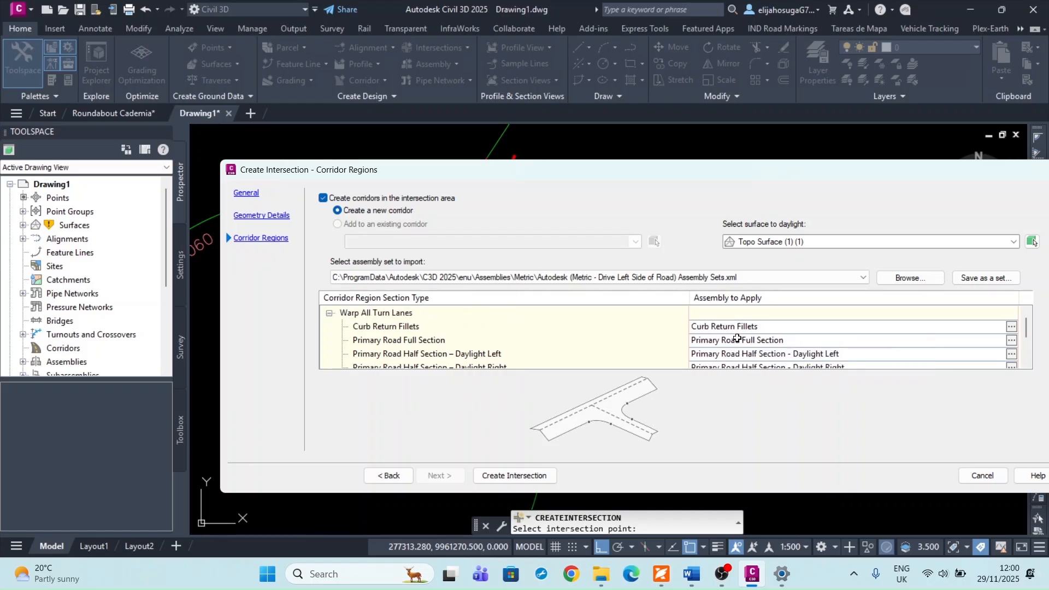
{"action": "scroll", "coordinate": [737, 339], "scroll_direction": "down", "scroll_amount": 2}
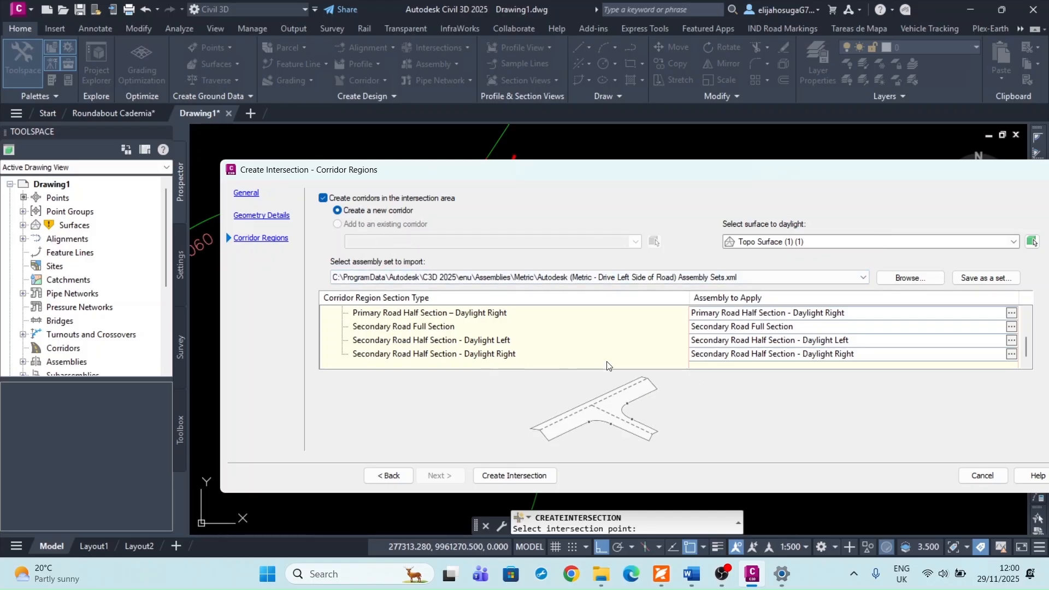
Keep Topo Surface (1) (1) as the daylight surface and create the intersection between Roundabout (1) and RD1 with a new corridor.
{"action": "left_click", "coordinate": [855, 244]}
{"action": "left_click", "coordinate": [836, 226]}
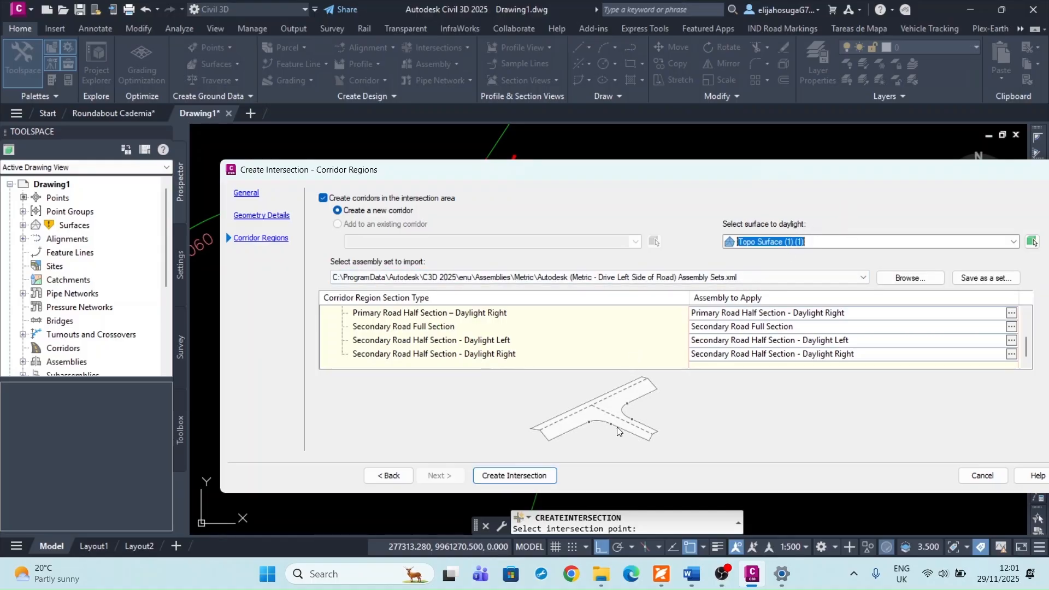
{"action": "left_click", "coordinate": [514, 476]}
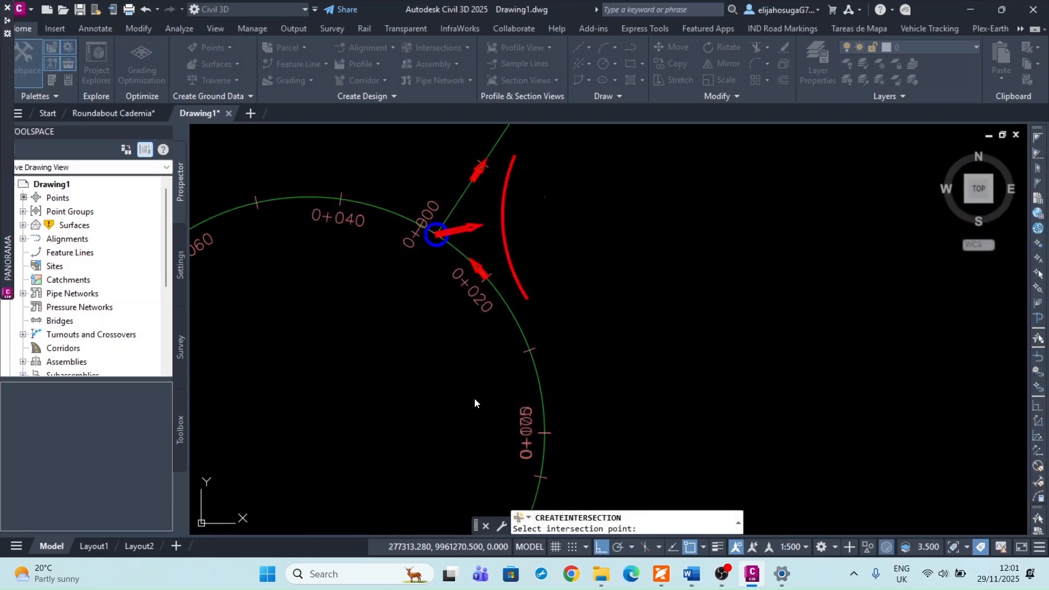
{"action": "left_click", "coordinate": [459, 361]}
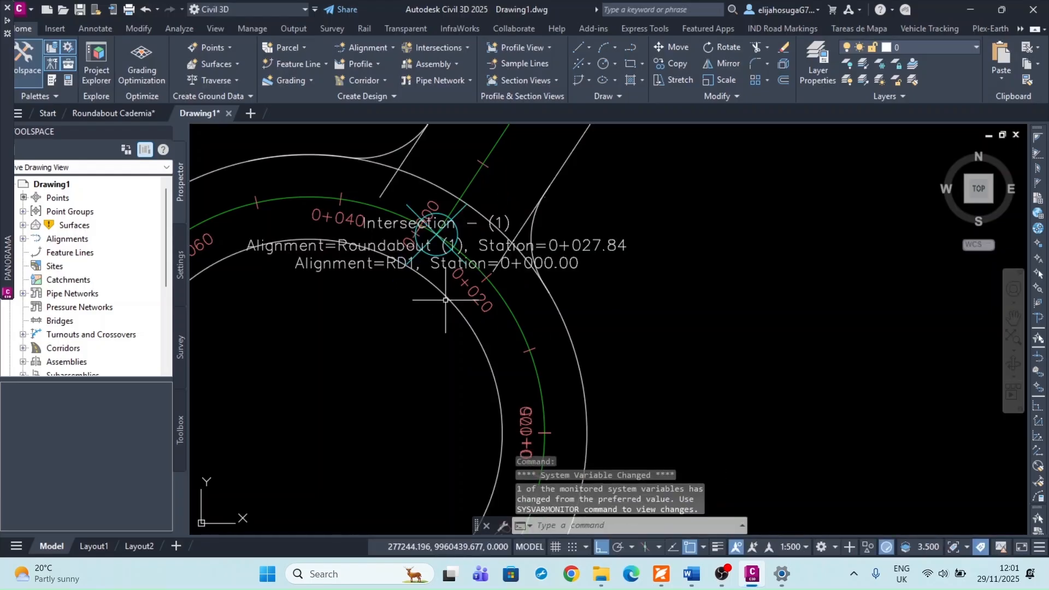
Review the errors and warnings from the corridor build and close the event viewer.
{"action": "scroll", "coordinate": [454, 306], "scroll_direction": "down", "scroll_amount": 3}
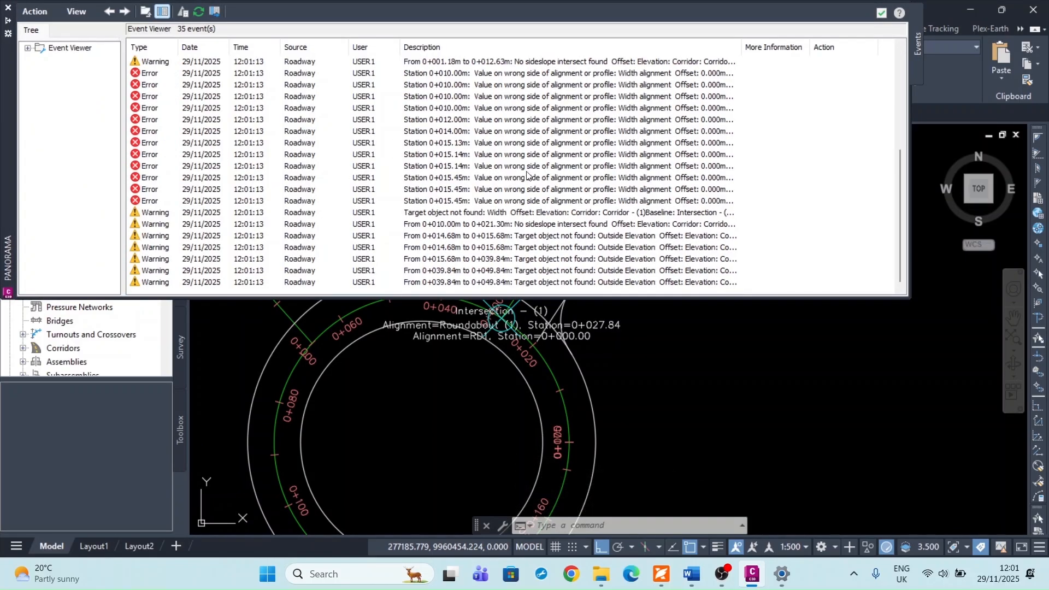
{"action": "scroll", "coordinate": [527, 175], "scroll_direction": "up", "scroll_amount": 5}
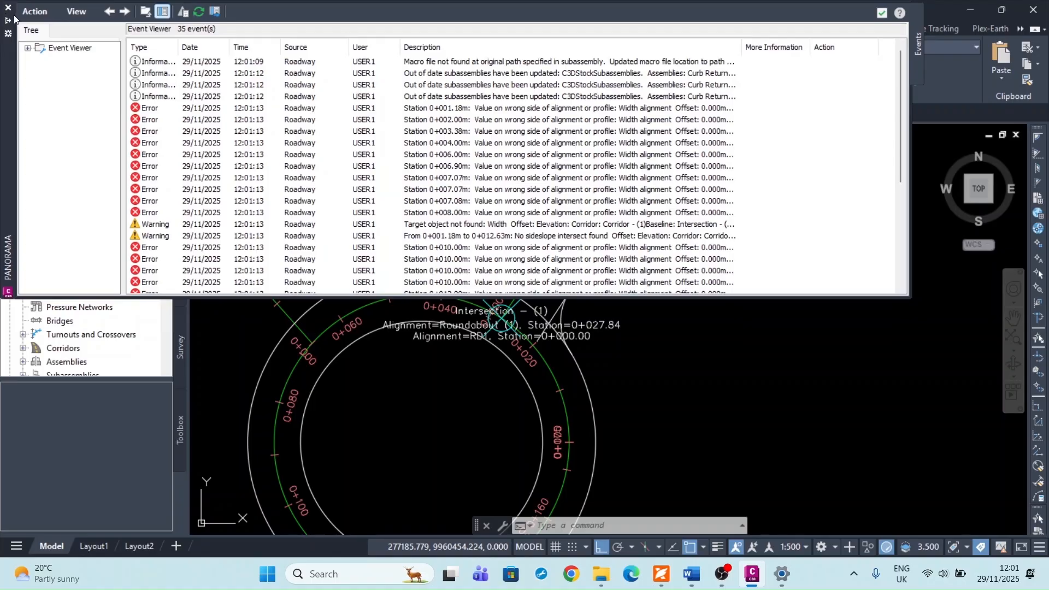
{"action": "left_click", "coordinate": [8, 7]}
{"action": "scroll", "coordinate": [576, 330], "scroll_direction": "down", "scroll_amount": 6}
{"action": "scroll", "coordinate": [563, 345], "scroll_direction": "up", "scroll_amount": 6}
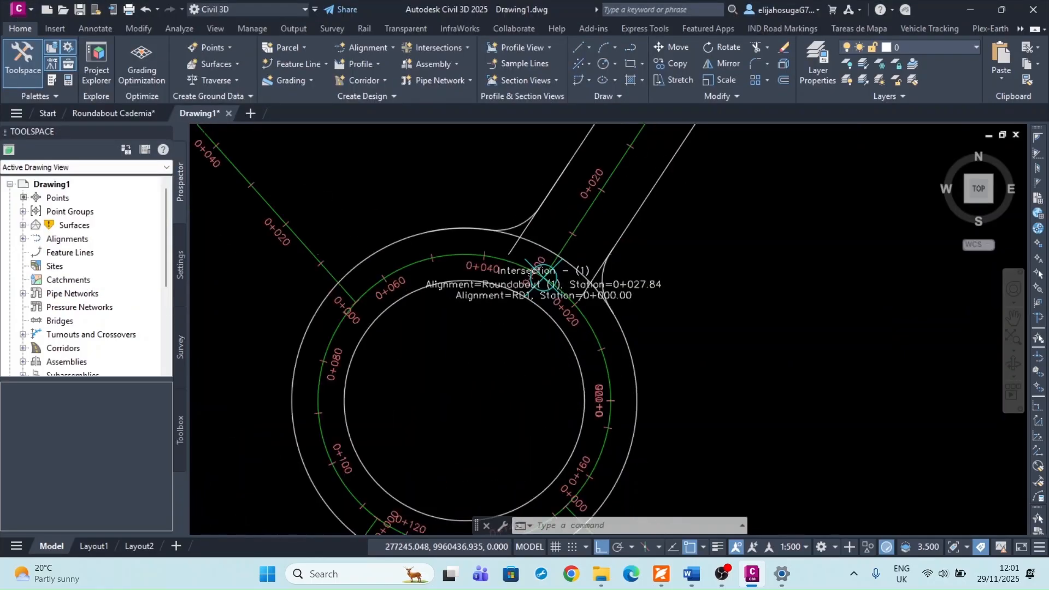
Select the roundabout–RD1 intersection and recreate its corridor regions in the existing Corridor - (1), daylighting to Topo Surface (1) (1).
{"action": "scroll", "coordinate": [480, 346], "scroll_direction": "up", "scroll_amount": 3}
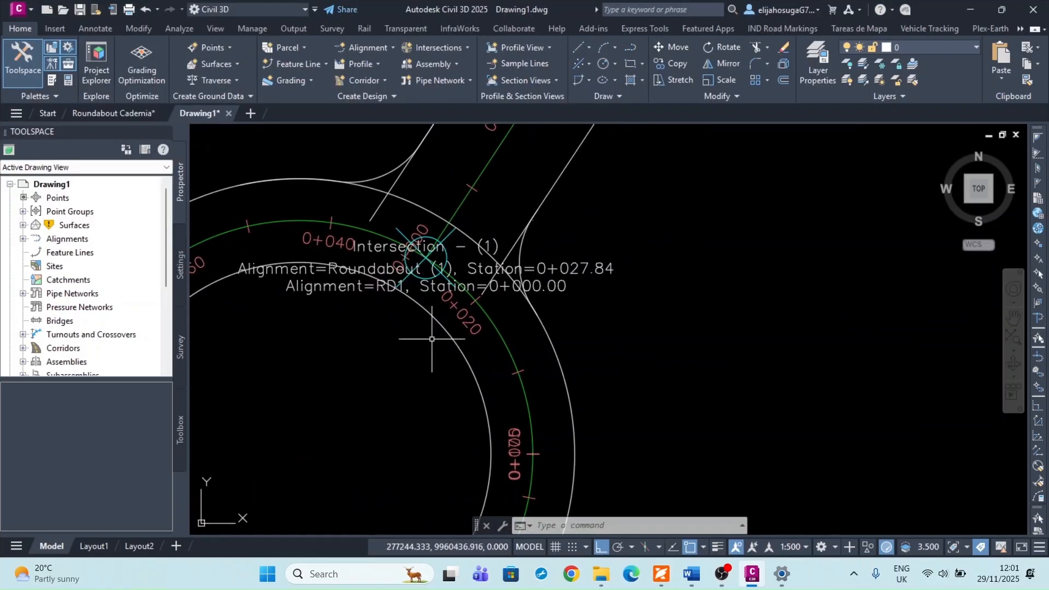
{"action": "scroll", "coordinate": [394, 238], "scroll_direction": "up", "scroll_amount": 4}
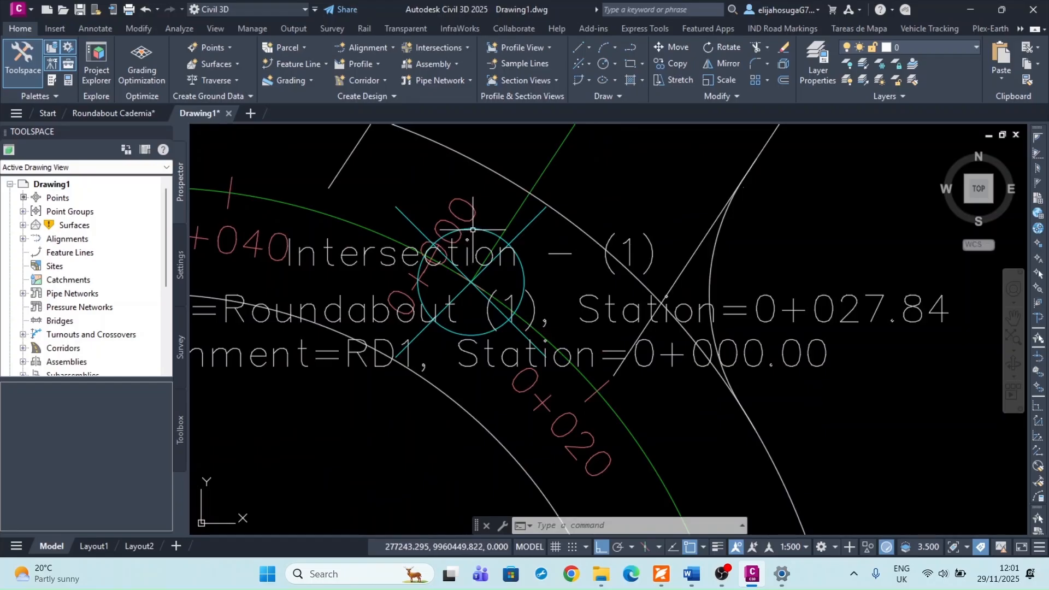
{"action": "left_click", "coordinate": [471, 231]}
{"action": "scroll", "coordinate": [482, 253], "scroll_direction": "down", "scroll_amount": 4}
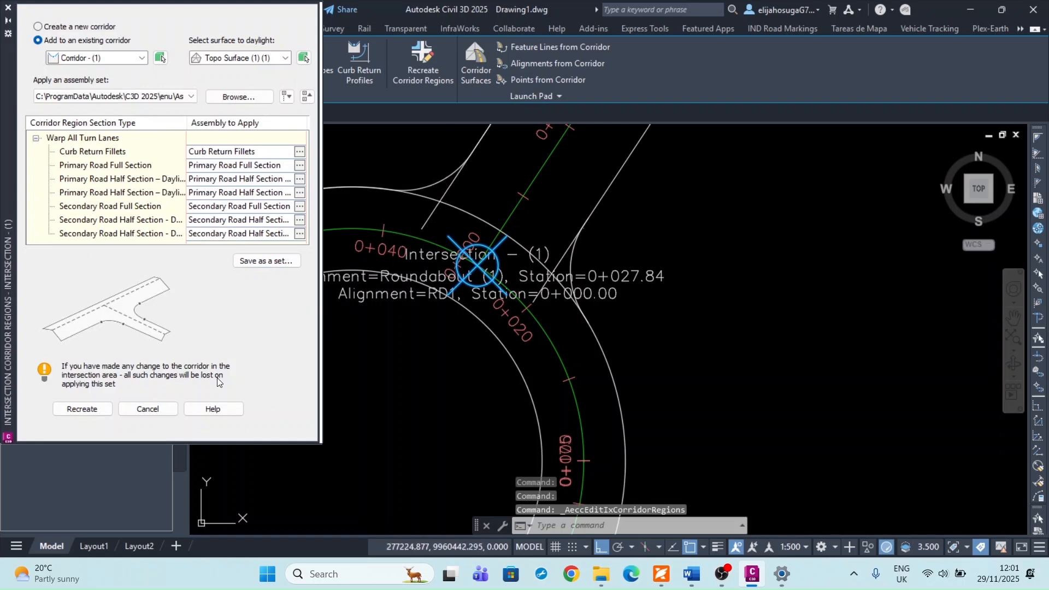
{"action": "left_click", "coordinate": [101, 411]}
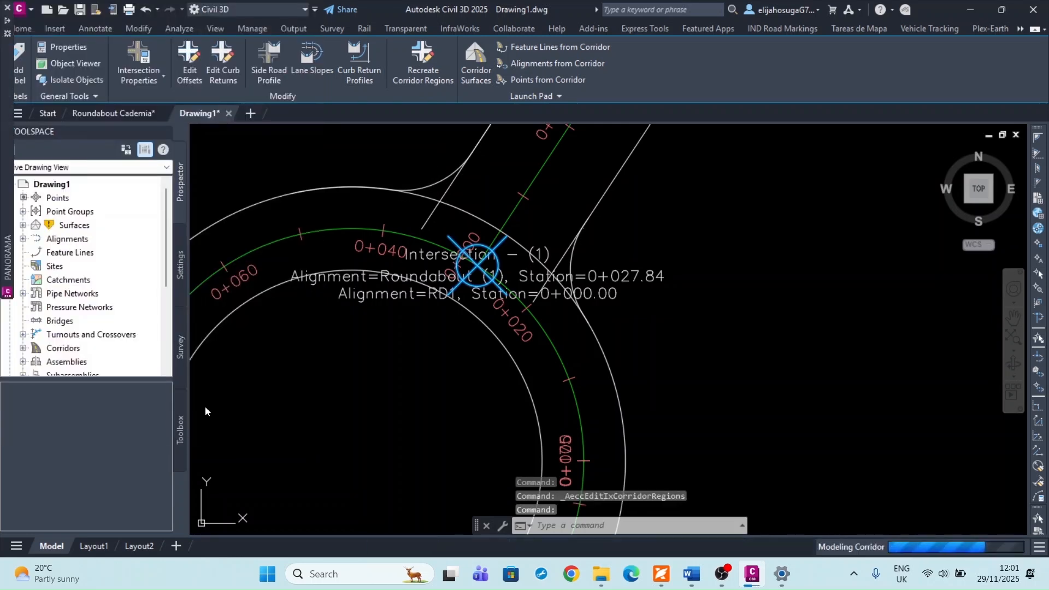
Examine the recreated corridor regions along the roundabout and RD1 around the intersection.
{"action": "scroll", "coordinate": [443, 239], "scroll_direction": "up", "scroll_amount": 2}
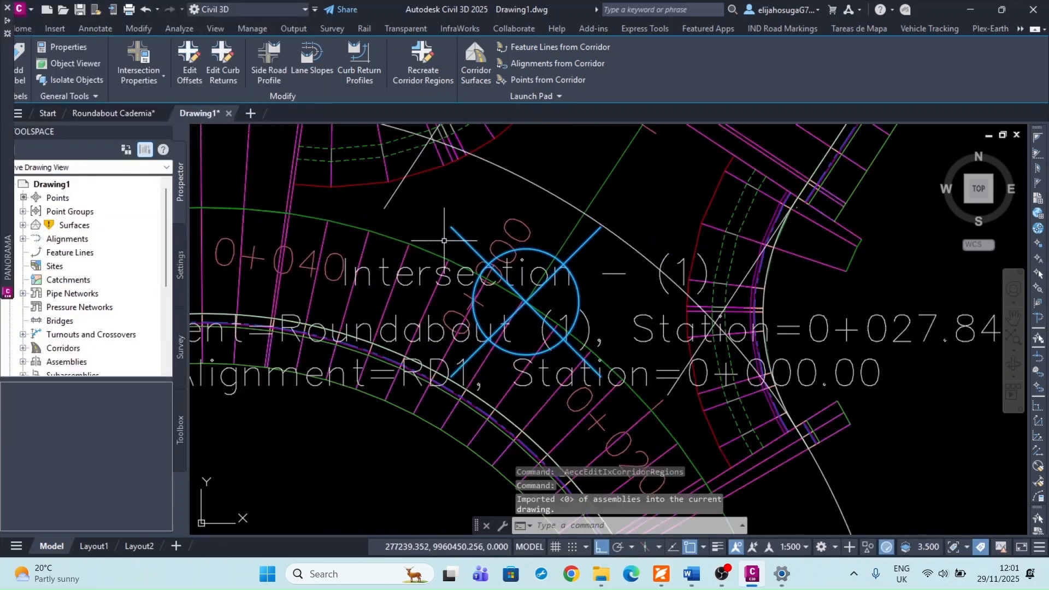
{"action": "scroll", "coordinate": [454, 246], "scroll_direction": "down", "scroll_amount": 6}
{"action": "scroll", "coordinate": [465, 254], "scroll_direction": "up", "scroll_amount": 5}
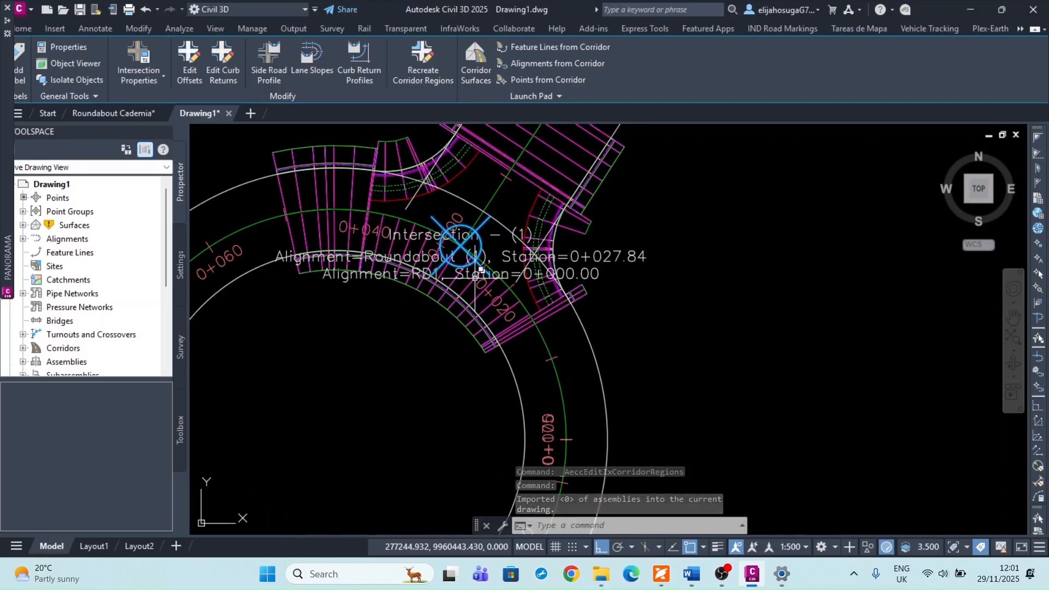
{"action": "middle_click_drag", "start_coordinate": [483, 269], "coordinate": [522, 337]}
{"action": "scroll", "coordinate": [508, 313], "scroll_direction": "up", "scroll_amount": 1}
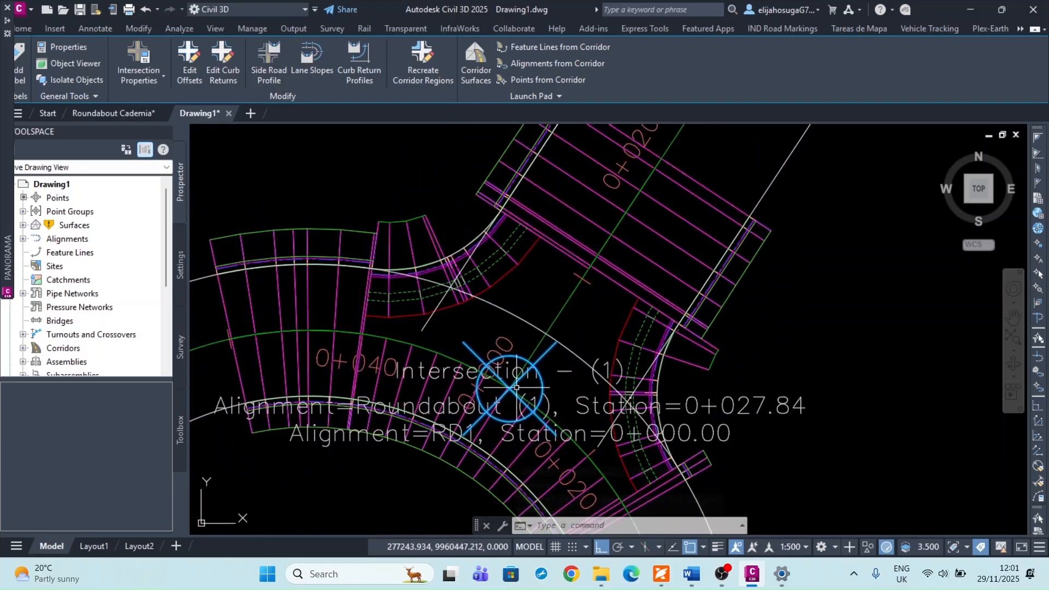
{"action": "scroll", "coordinate": [485, 338], "scroll_direction": "down", "scroll_amount": 3}
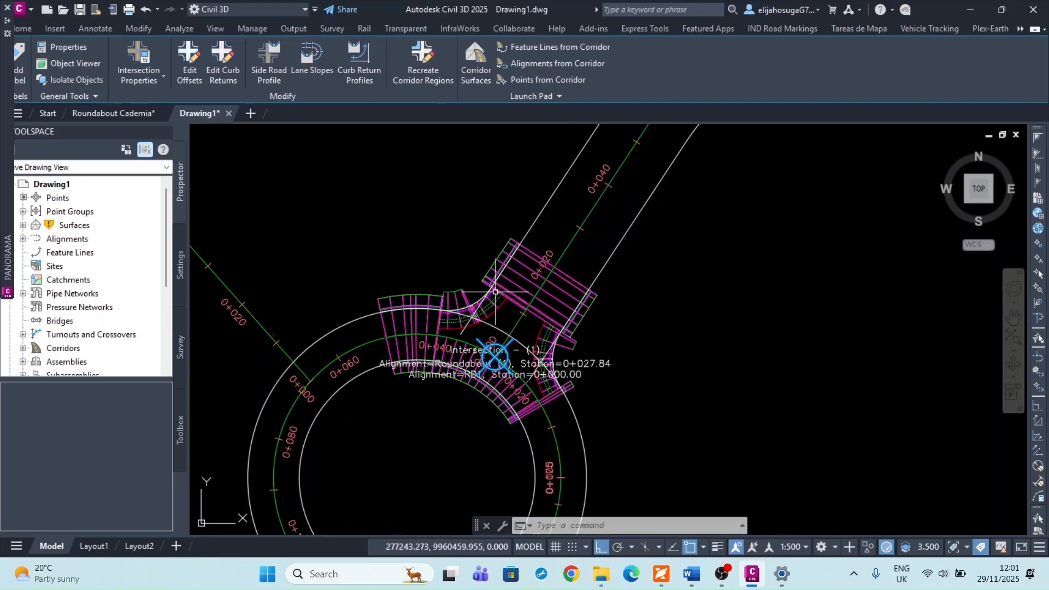
{"action": "scroll", "coordinate": [486, 333], "scroll_direction": "up", "scroll_amount": 4}
{"action": "scroll", "coordinate": [486, 335], "scroll_direction": "down", "scroll_amount": 2}
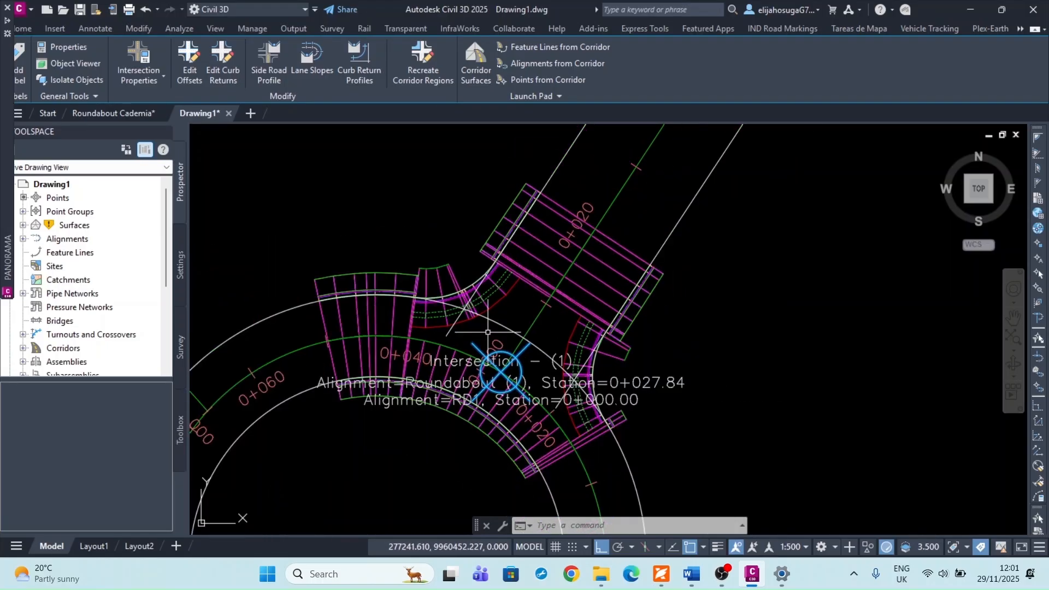
{"action": "scroll", "coordinate": [499, 362], "scroll_direction": "down", "scroll_amount": 7}
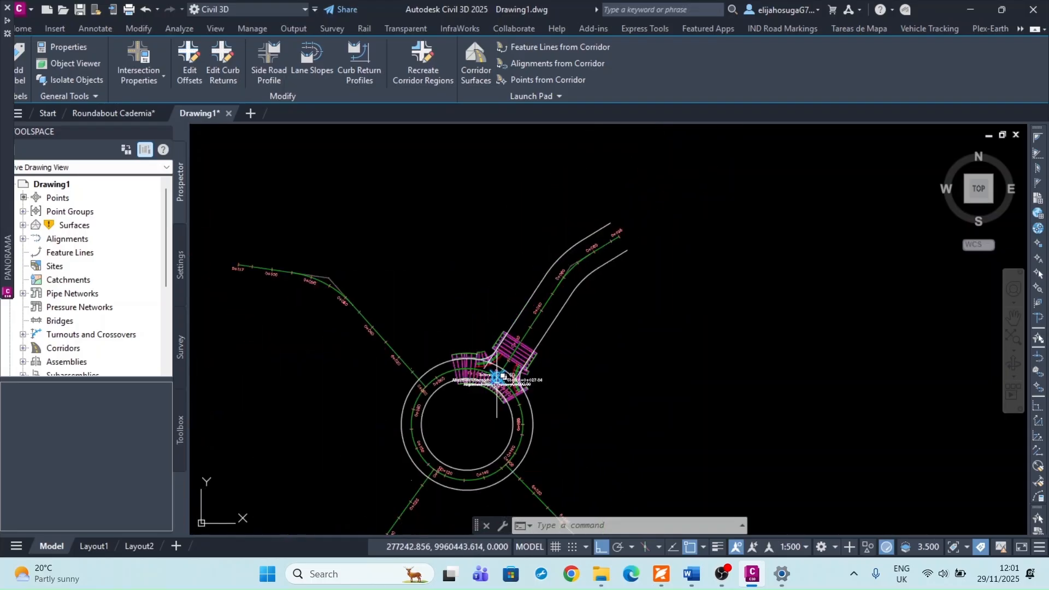
{"action": "scroll", "coordinate": [531, 402], "scroll_direction": "up", "scroll_amount": 10}
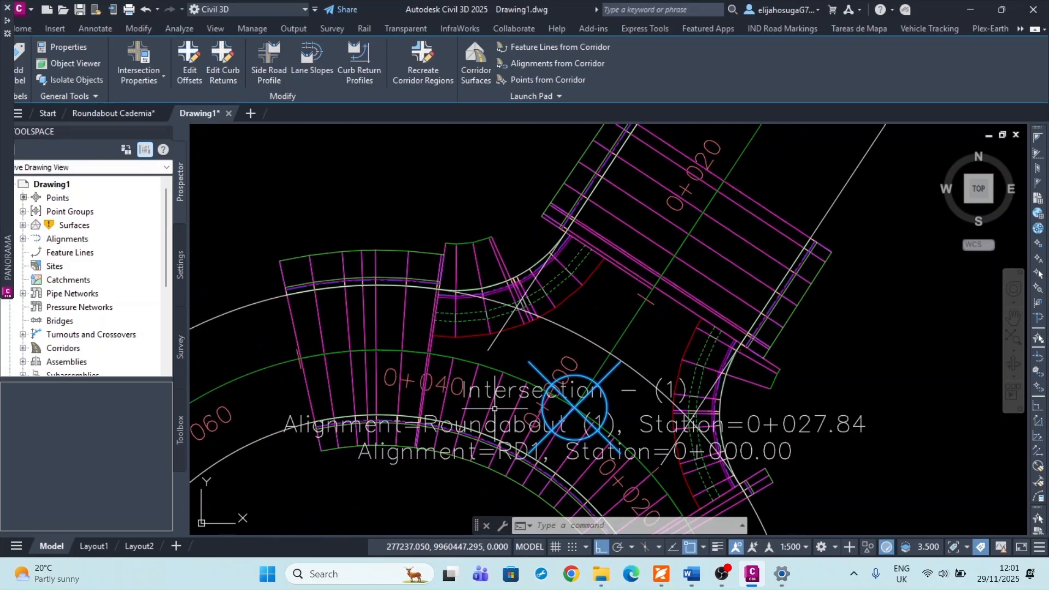
{"action": "scroll", "coordinate": [528, 299], "scroll_direction": "down", "scroll_amount": 3}
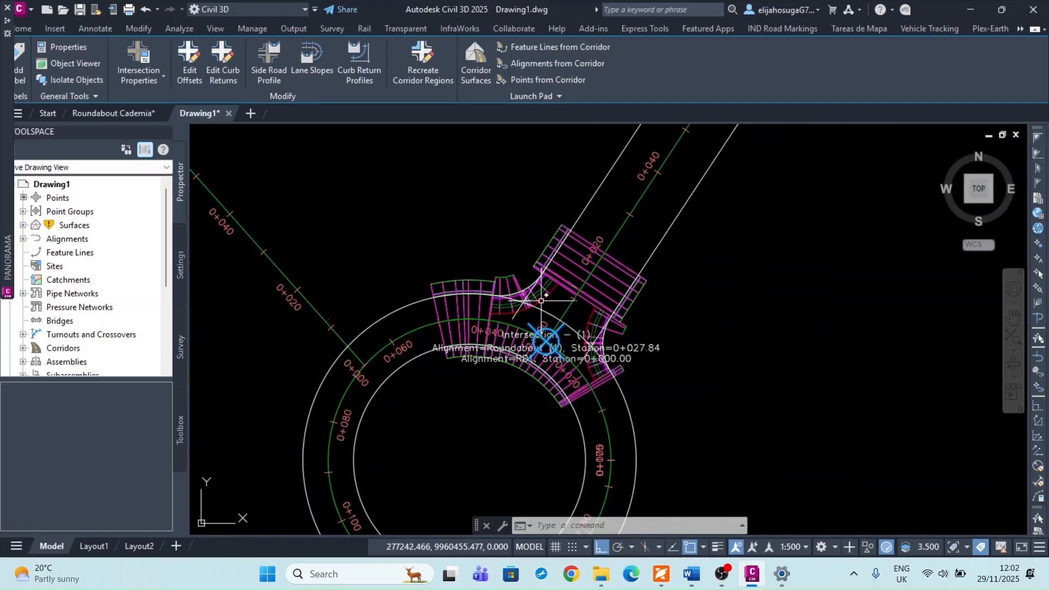
Inspect the corridor's curb return regions on both sides of RD1, checking how they join the roundabout and road edges.
{"action": "scroll", "coordinate": [528, 300], "scroll_direction": "up", "scroll_amount": 4}
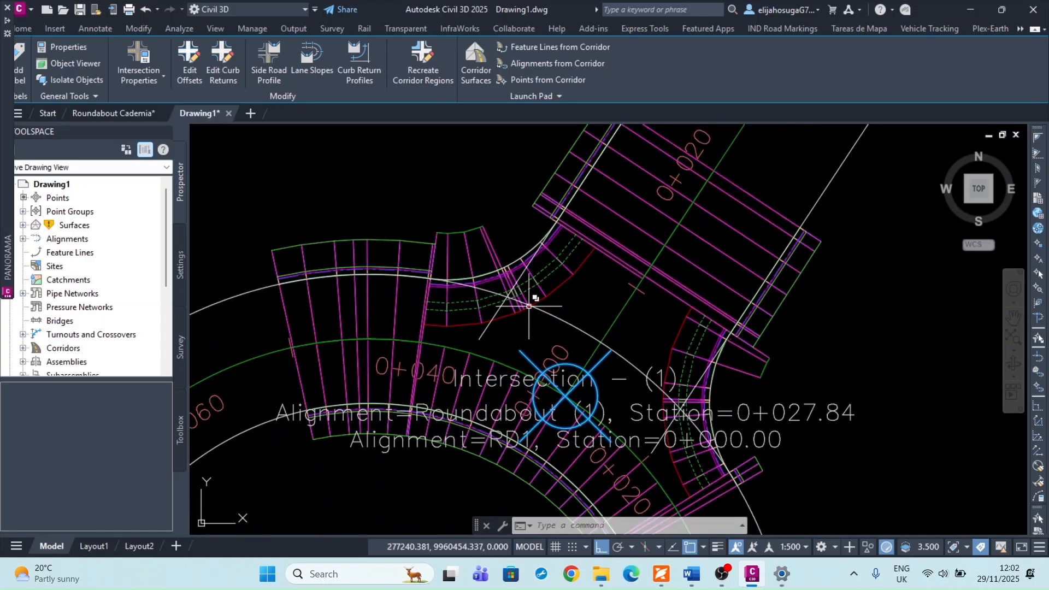
{"action": "scroll", "coordinate": [421, 275], "scroll_direction": "up", "scroll_amount": 2}
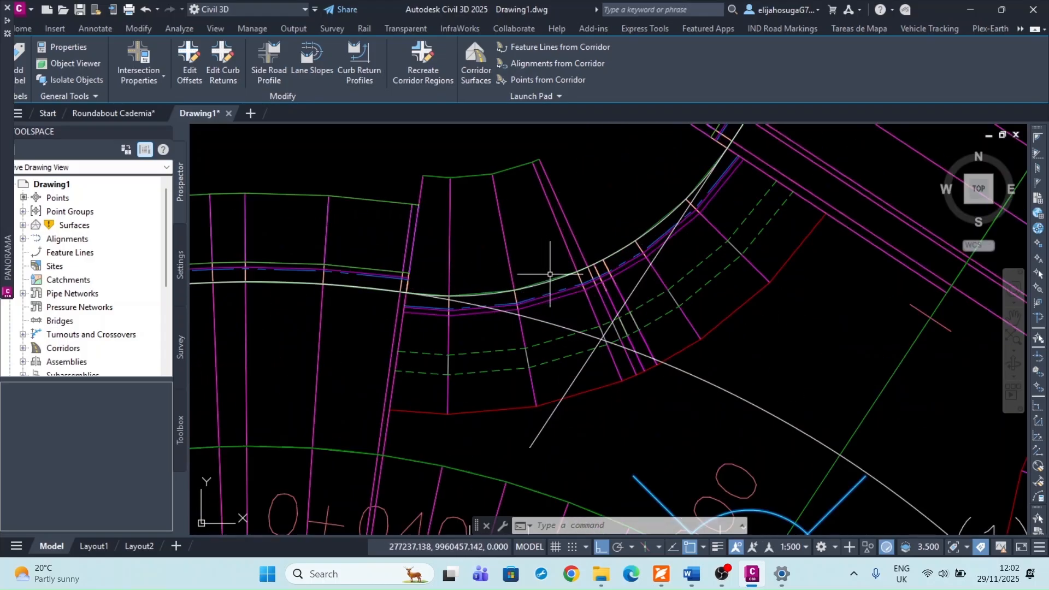
{"action": "scroll", "coordinate": [541, 282], "scroll_direction": "up", "scroll_amount": 3}
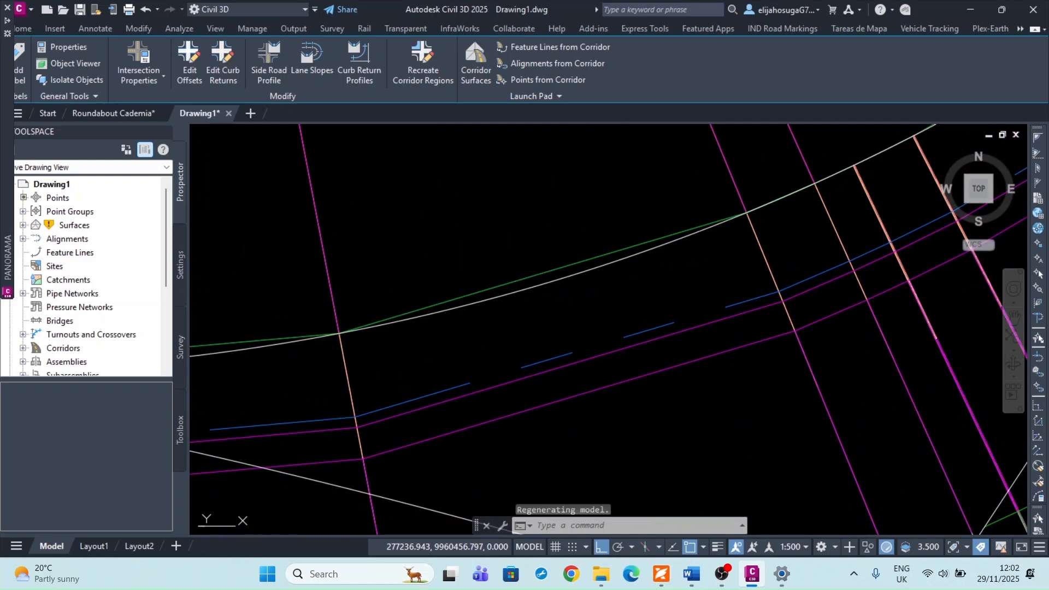
{"action": "scroll", "coordinate": [492, 293], "scroll_direction": "down", "scroll_amount": 5}
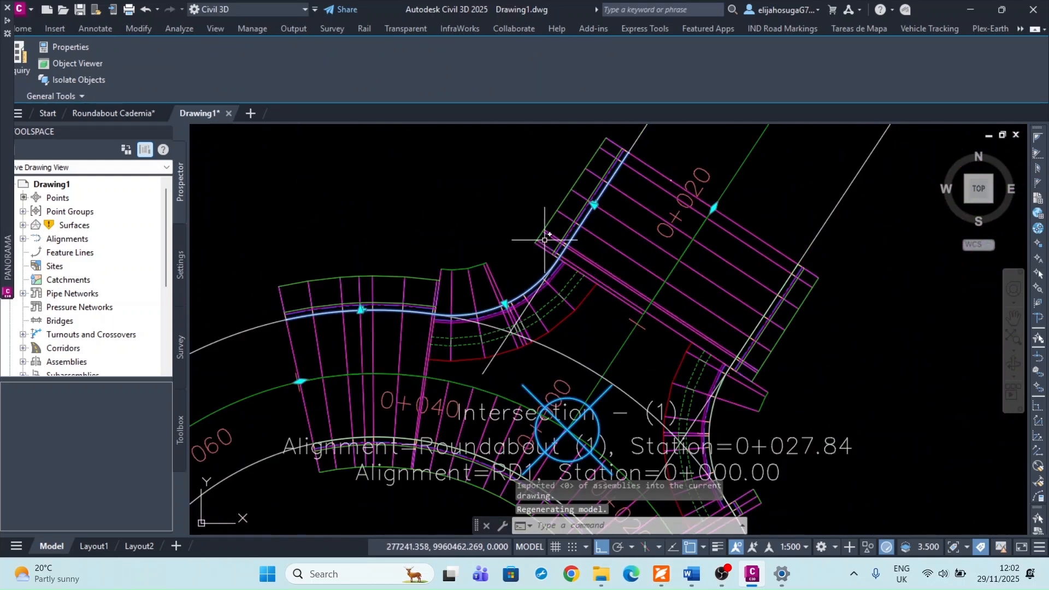
{"action": "scroll", "coordinate": [417, 300], "scroll_direction": "down", "scroll_amount": 4}
{"action": "scroll", "coordinate": [429, 314], "scroll_direction": "up", "scroll_amount": 4}
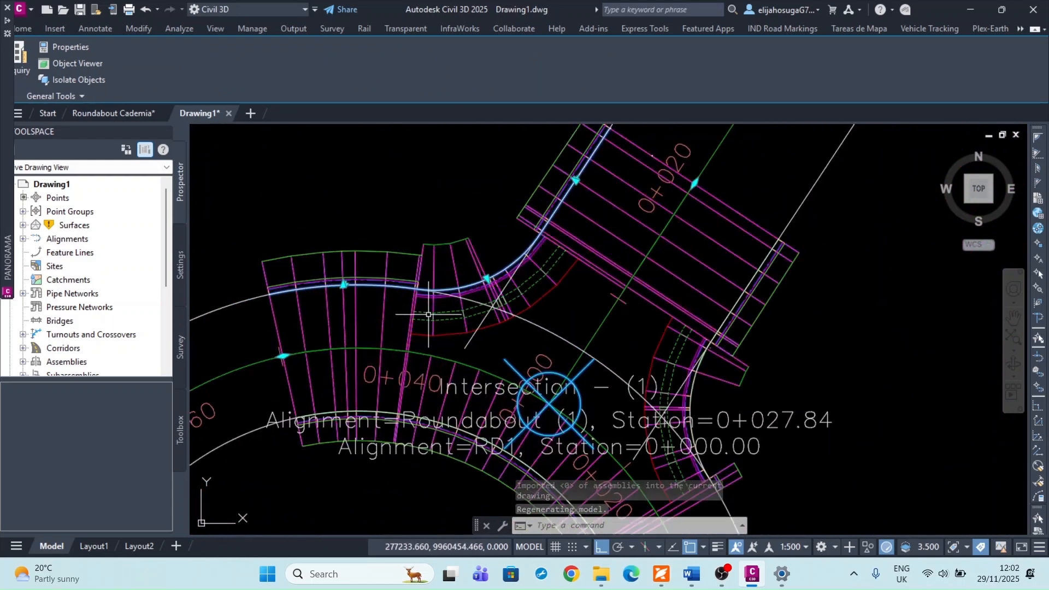
{"action": "scroll", "coordinate": [428, 315], "scroll_direction": "down", "scroll_amount": 4}
{"action": "scroll", "coordinate": [435, 306], "scroll_direction": "up", "scroll_amount": 3}
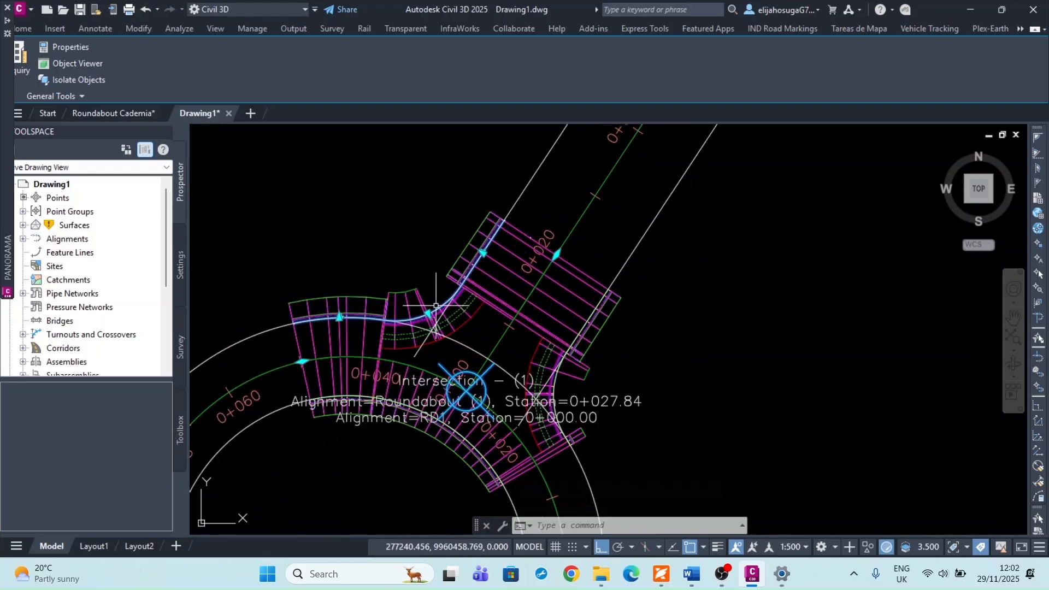
{"action": "scroll", "coordinate": [539, 392], "scroll_direction": "up", "scroll_amount": 4}
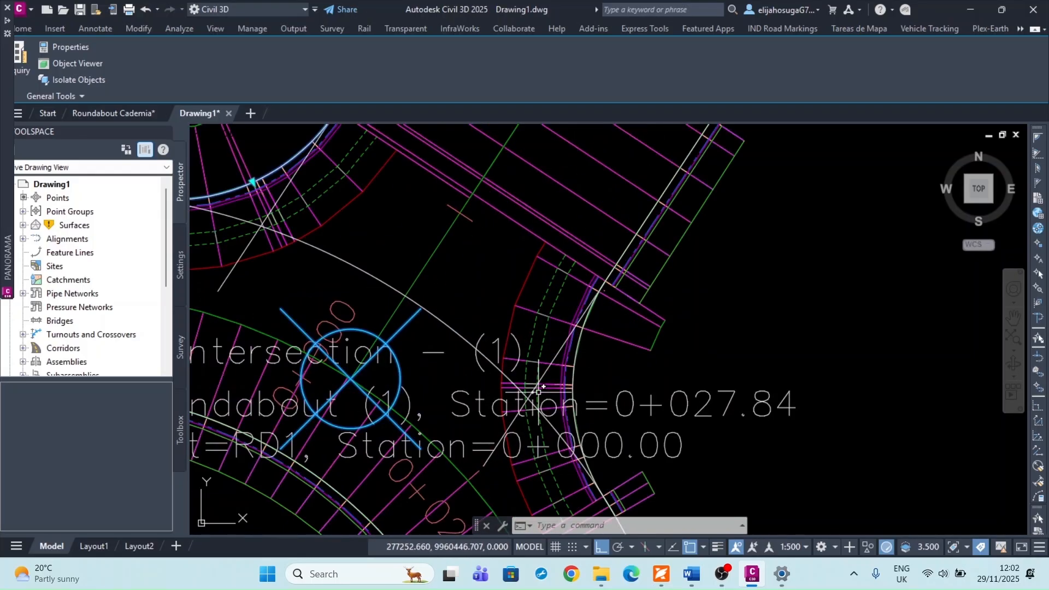
Highlight the curb return alignment on the east side of RD1 and check its extent against the corridor regions.
{"action": "key", "text": "Escape"}
{"action": "left_click", "coordinate": [578, 354]}
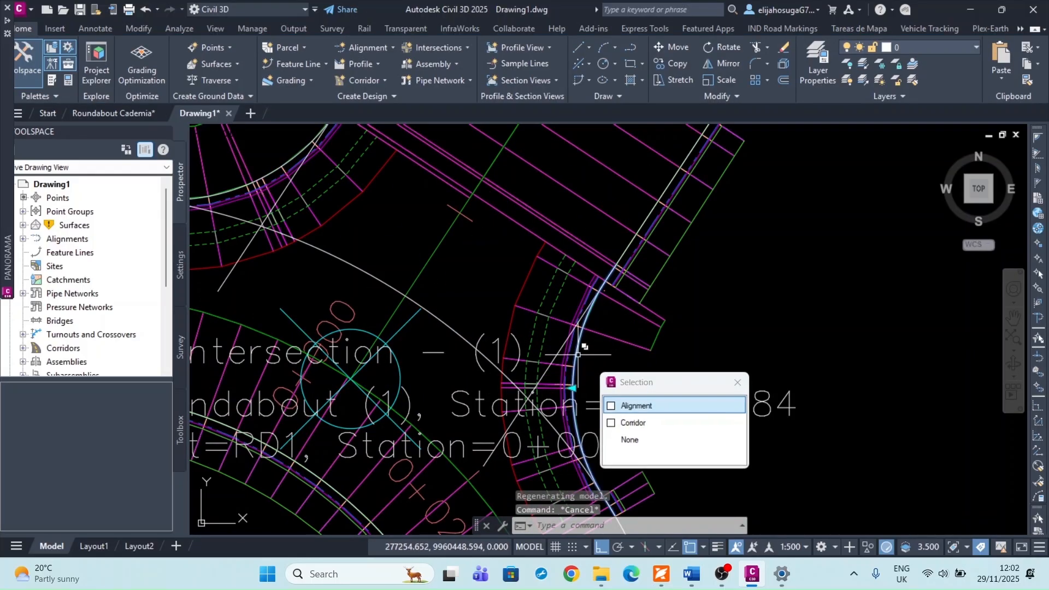
{"action": "left_click", "coordinate": [637, 406]}
{"action": "scroll", "coordinate": [522, 340], "scroll_direction": "down", "scroll_amount": 4}
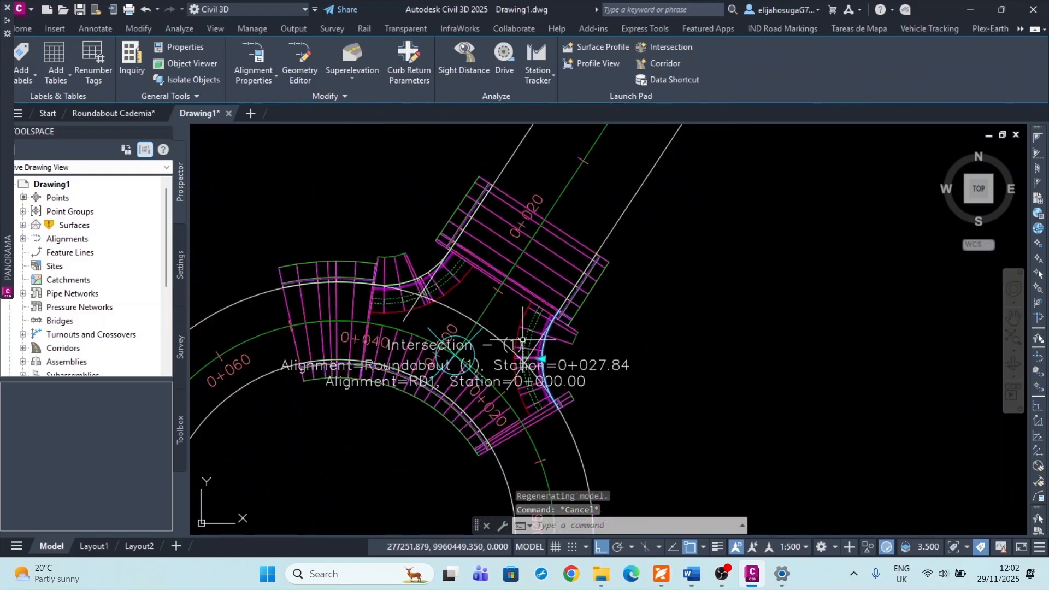
{"action": "scroll", "coordinate": [523, 340], "scroll_direction": "down", "scroll_amount": 3}
{"action": "scroll", "coordinate": [524, 350], "scroll_direction": "up", "scroll_amount": 5}
{"action": "key", "text": "Escape"}
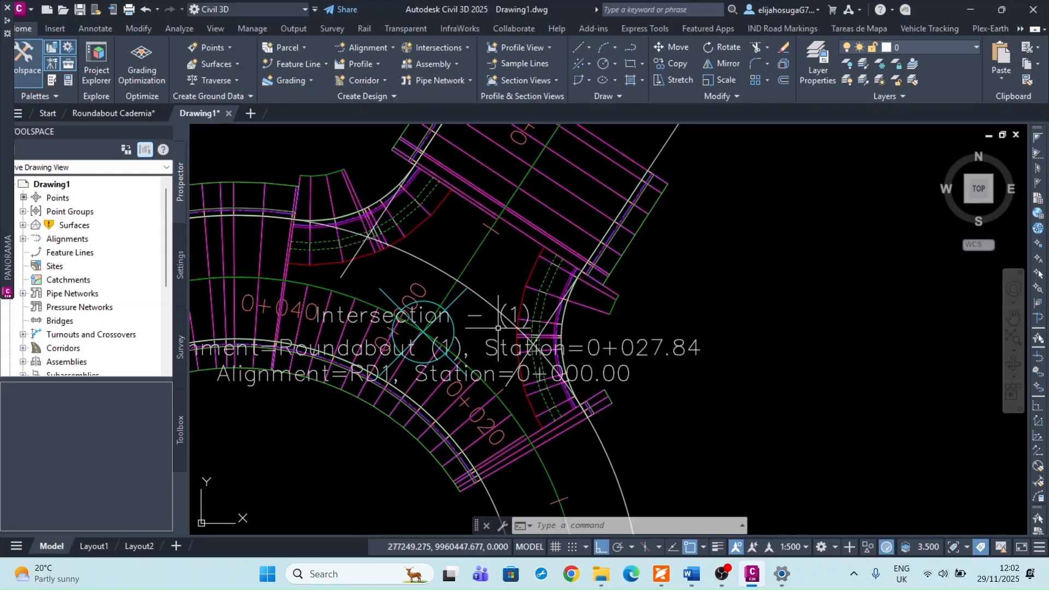
Review the whole roundabout–RD1 junction and the corridor edges where the RD1 region meets the curb returns.
{"action": "scroll", "coordinate": [501, 326], "scroll_direction": "down", "scroll_amount": 2}
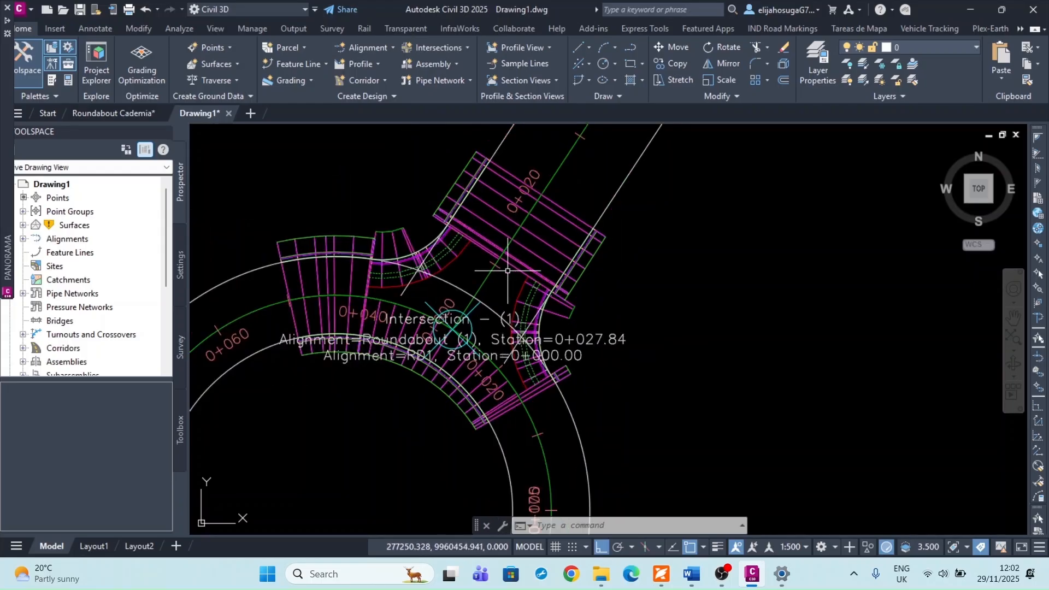
{"action": "scroll", "coordinate": [461, 303], "scroll_direction": "down", "scroll_amount": 3}
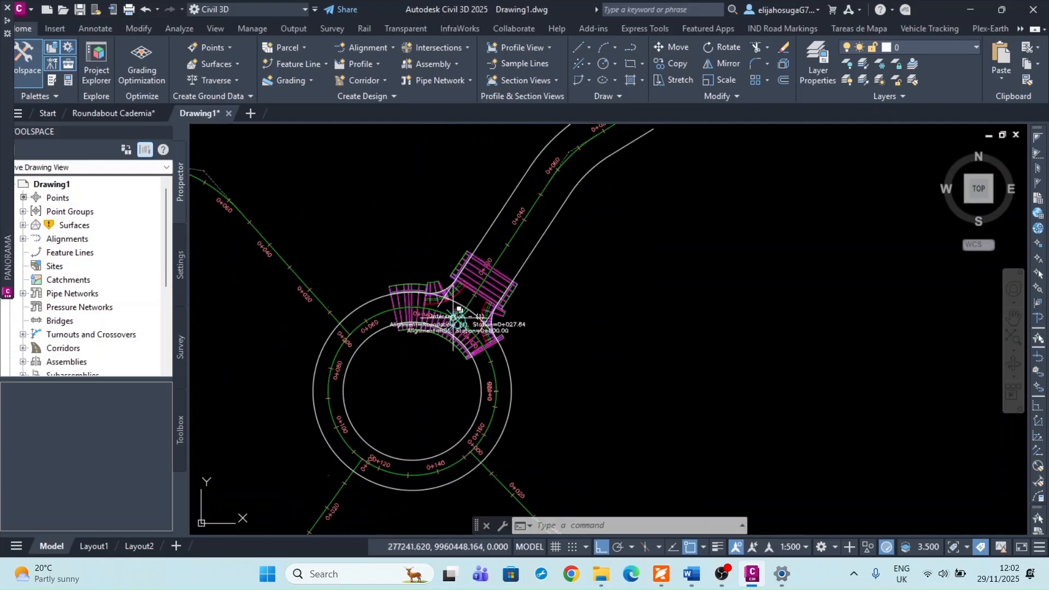
{"action": "scroll", "coordinate": [453, 322], "scroll_direction": "up", "scroll_amount": 2}
{"action": "scroll", "coordinate": [459, 336], "scroll_direction": "down", "scroll_amount": 2}
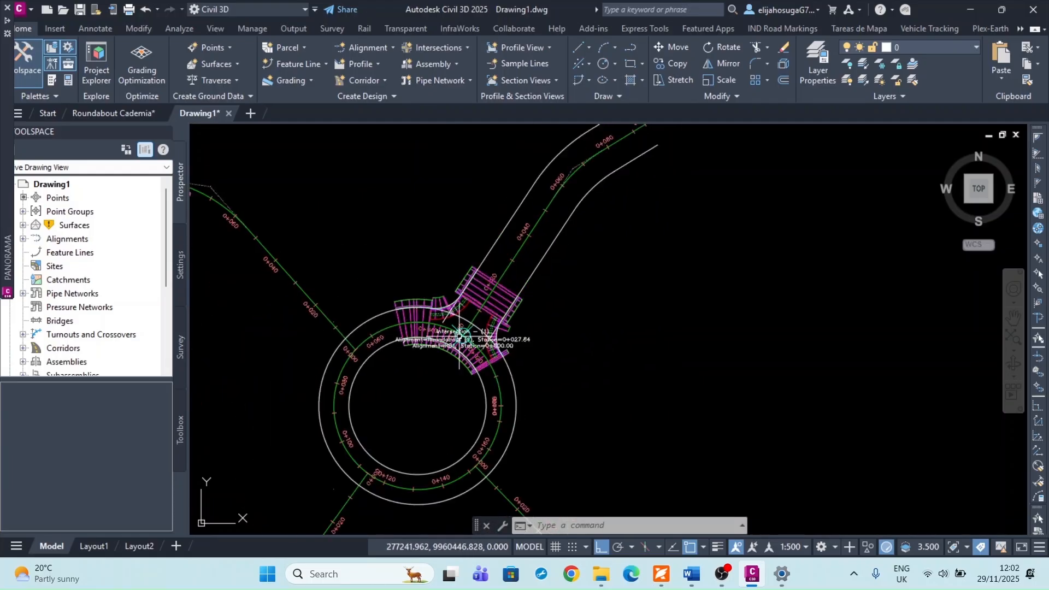
{"action": "scroll", "coordinate": [458, 324], "scroll_direction": "up", "scroll_amount": 8}
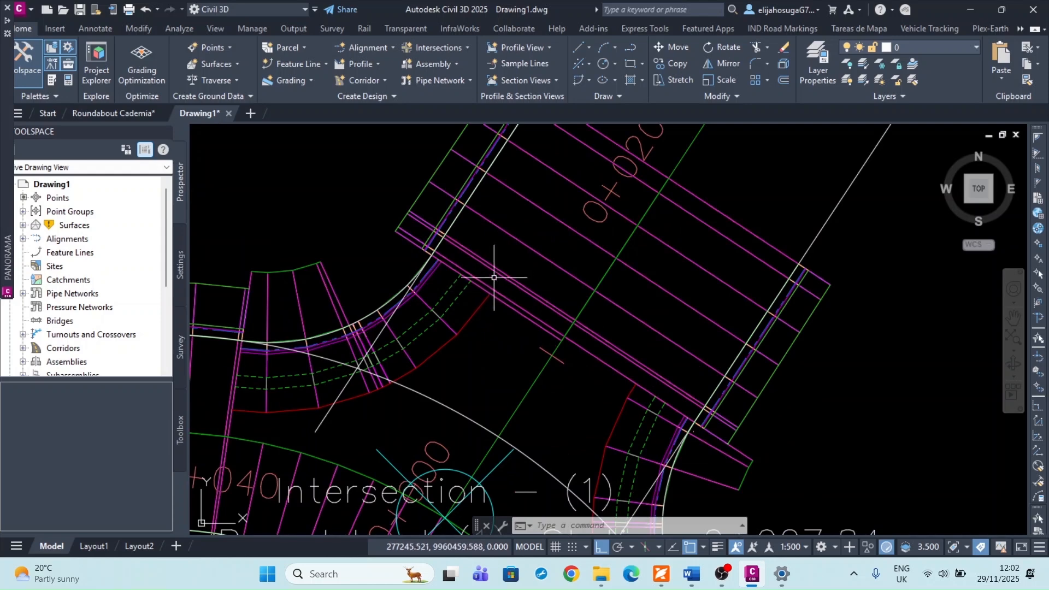
{"action": "scroll", "coordinate": [493, 277], "scroll_direction": "down", "scroll_amount": 6}
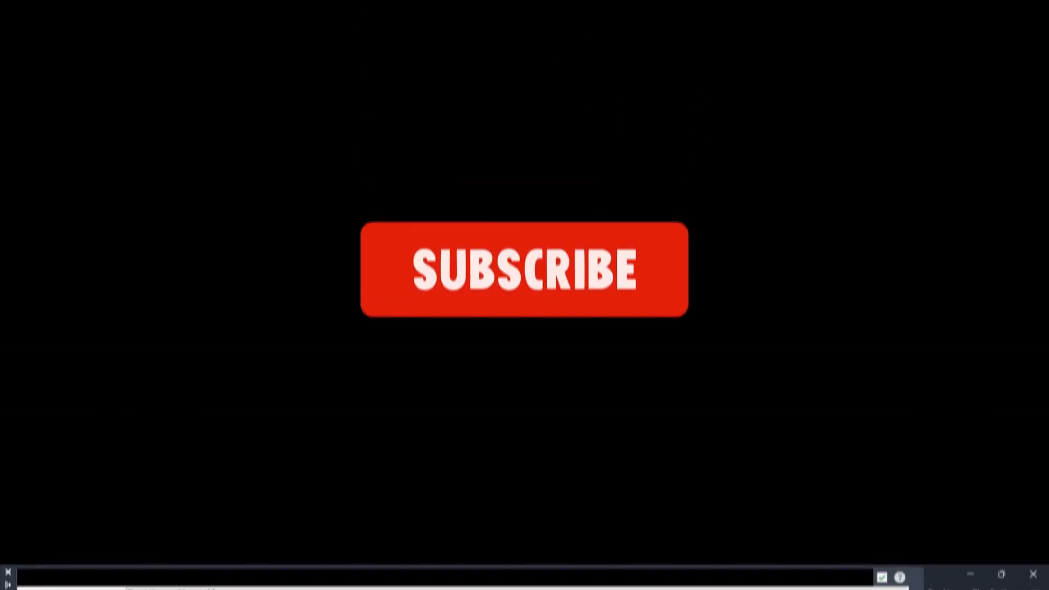